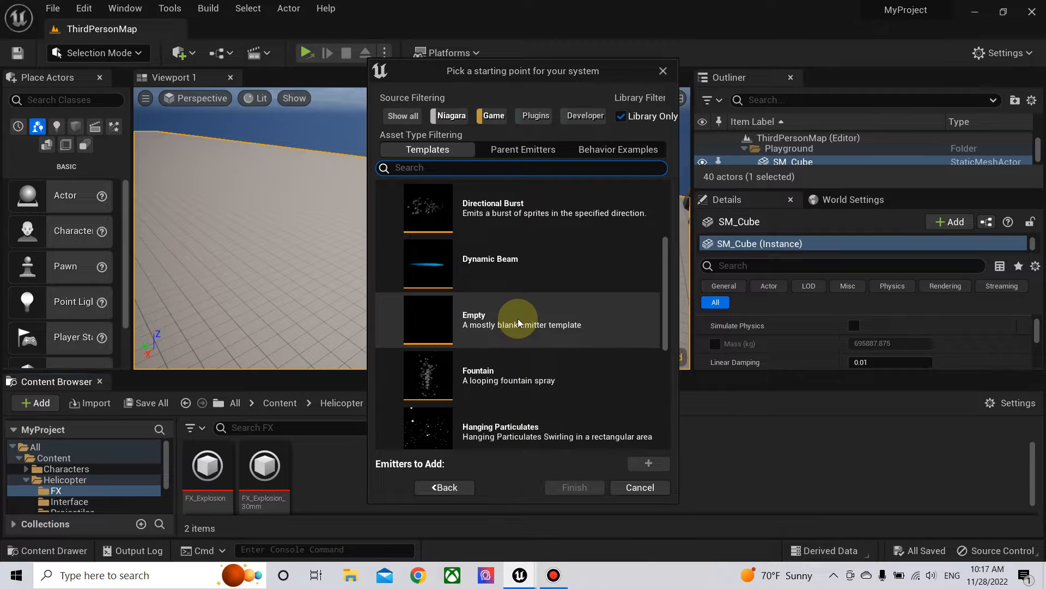
# Step: Create the new Niagara system from the Empty emitter template
pyautogui.click(518, 318)
pyautogui.click(642, 464)
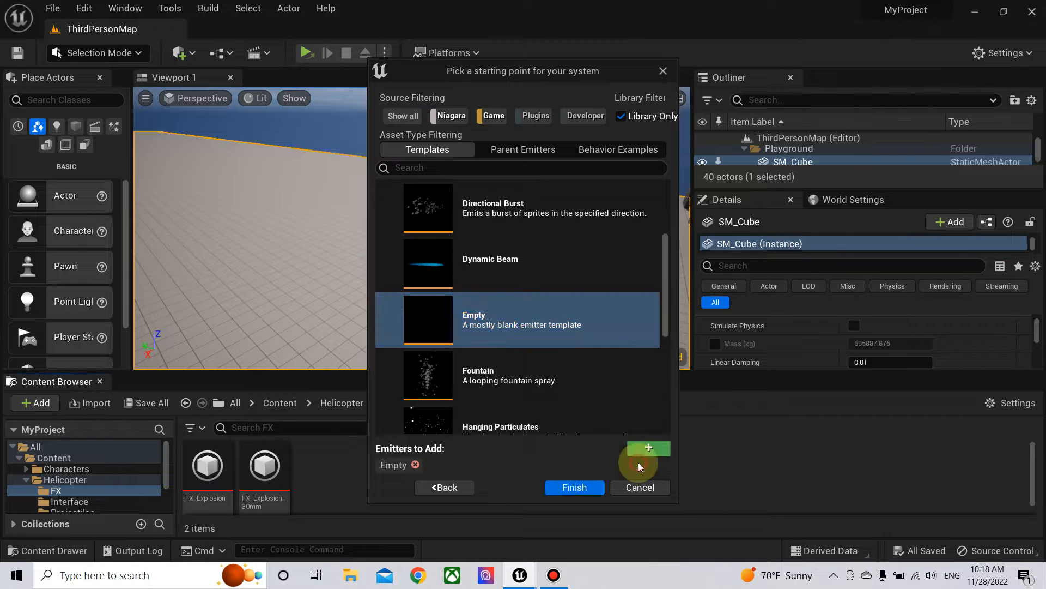
pyautogui.click(568, 486)
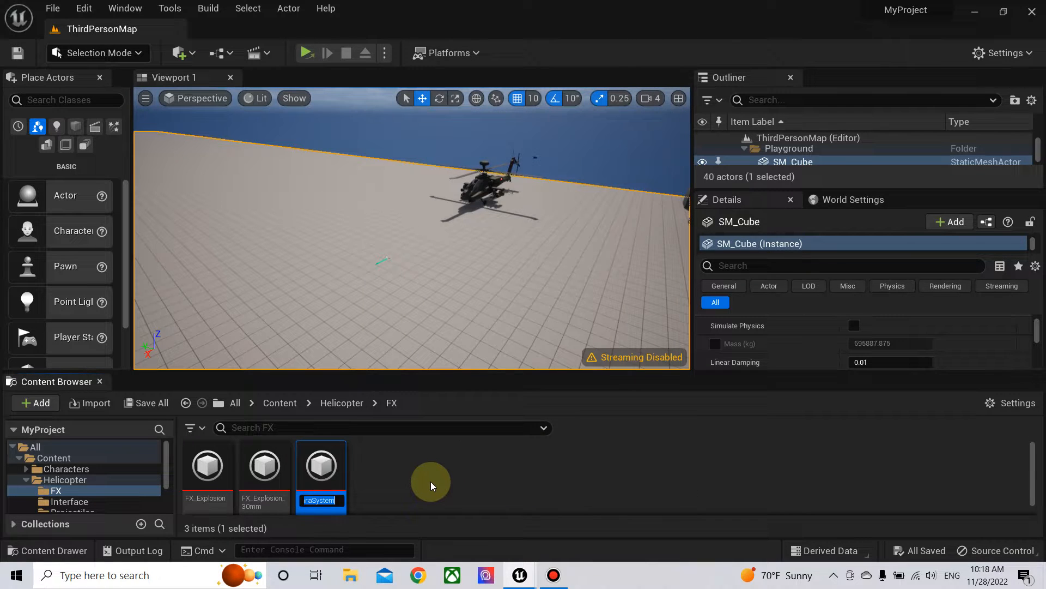
# Step: Name the new Niagara system FX_Explosion_Hydra
pyautogui.write('FX_Explosion')
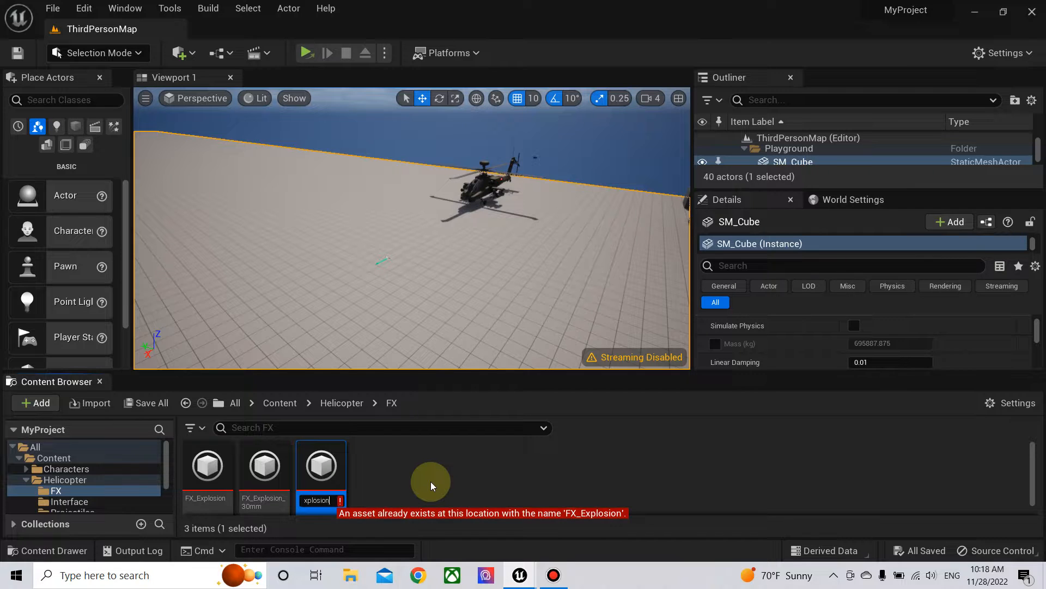
pyautogui.write('_')
pyautogui.write('Test')
pyautogui.press('BackSpace')
pyautogui.press('BackSpace')
pyautogui.press('BackSpace')
pyautogui.press('BackSpace')
pyautogui.write('Hydra')
pyautogui.press('Return')
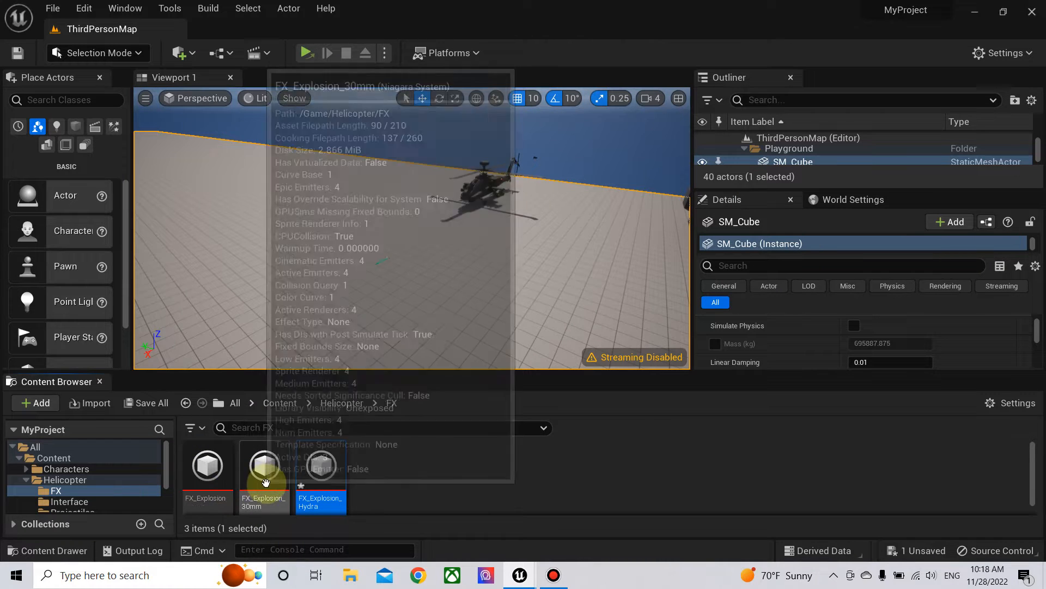
# Step: Open the FX_Explosion_Hydra system for editing and bring its Empty emitter into view
pyautogui.doubleClick(317, 502)
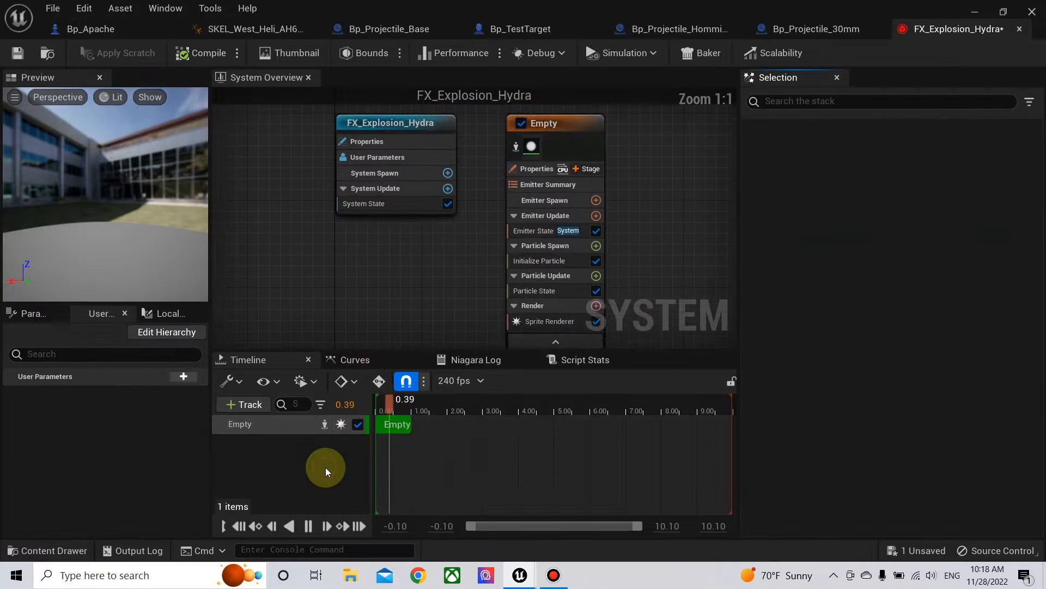
pyautogui.moveTo(338, 331); pyautogui.dragTo(333, 332, button='right')
pyautogui.scroll(1, 515, 235)
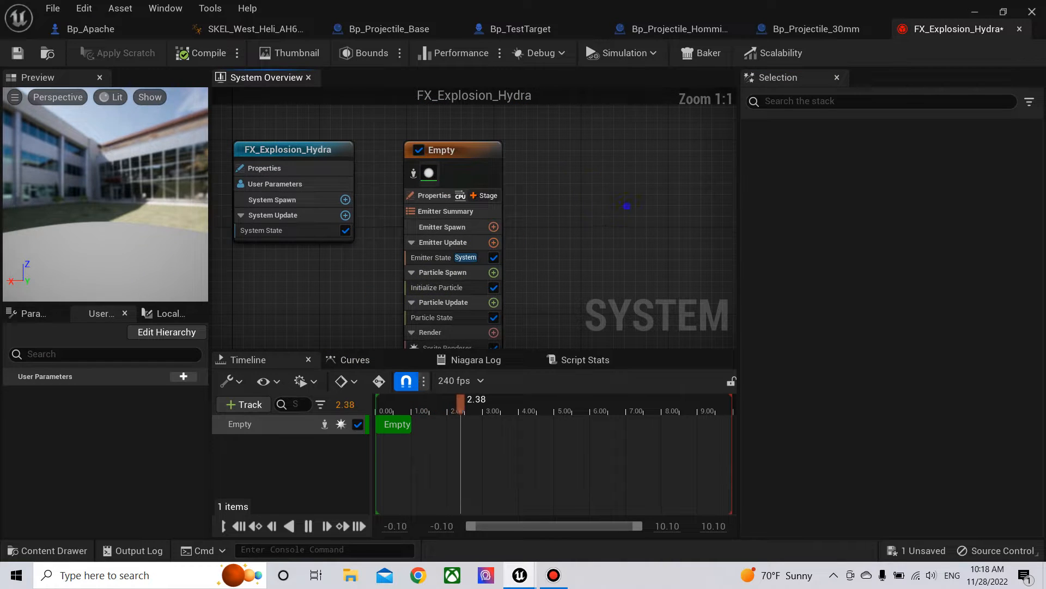
pyautogui.moveTo(627, 206); pyautogui.dragTo(566, 210, button='right')
pyautogui.scroll(1, 535, 241)
pyautogui.moveTo(531, 240); pyautogui.dragTo(562, 185, button='right')
# Step: Search for "smoke sub" and assign the M_smoke_subUV material to the Empty emitter's Sprite Renderer
pyautogui.click(458, 308)
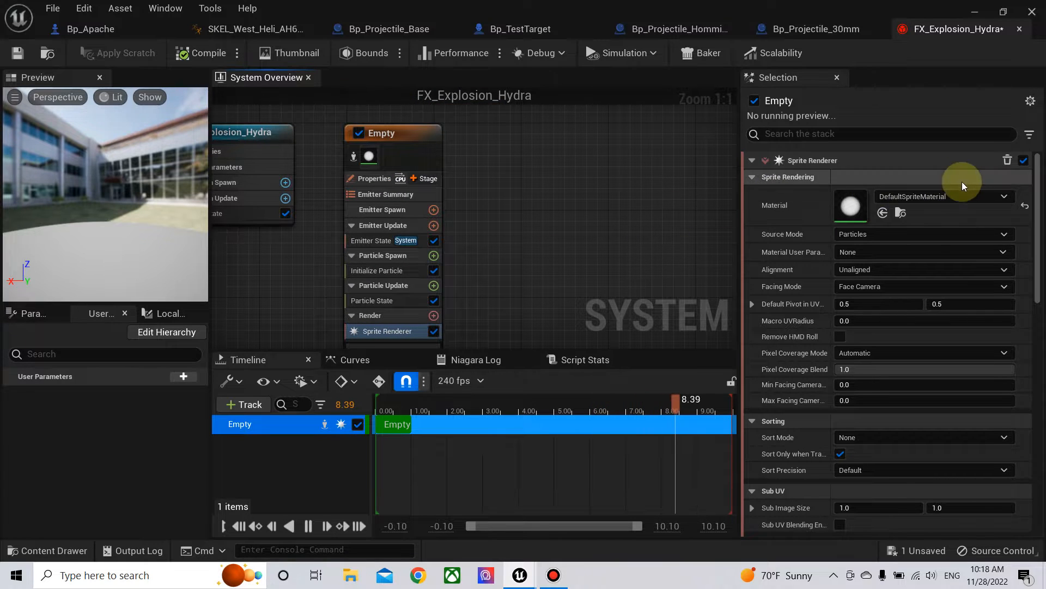
pyautogui.click(963, 199)
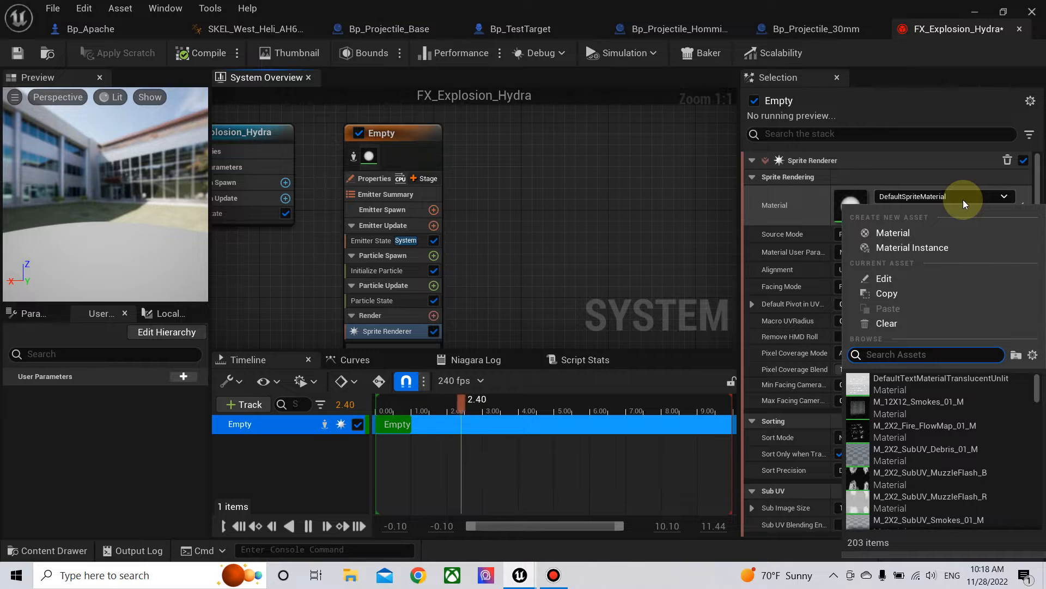
pyautogui.write('smoke')
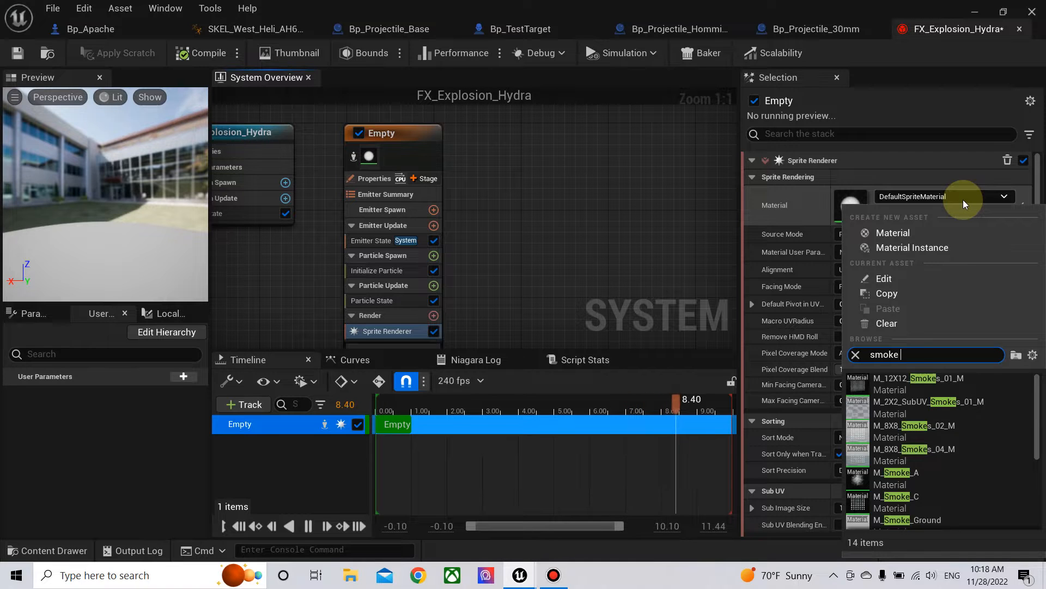
pyautogui.write('sub')
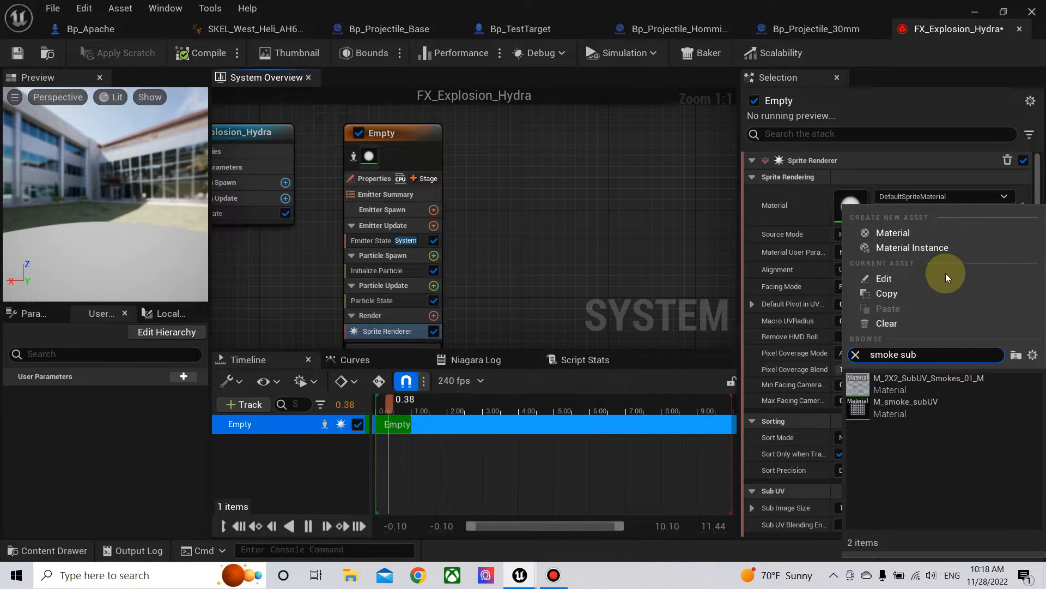
pyautogui.click(903, 408)
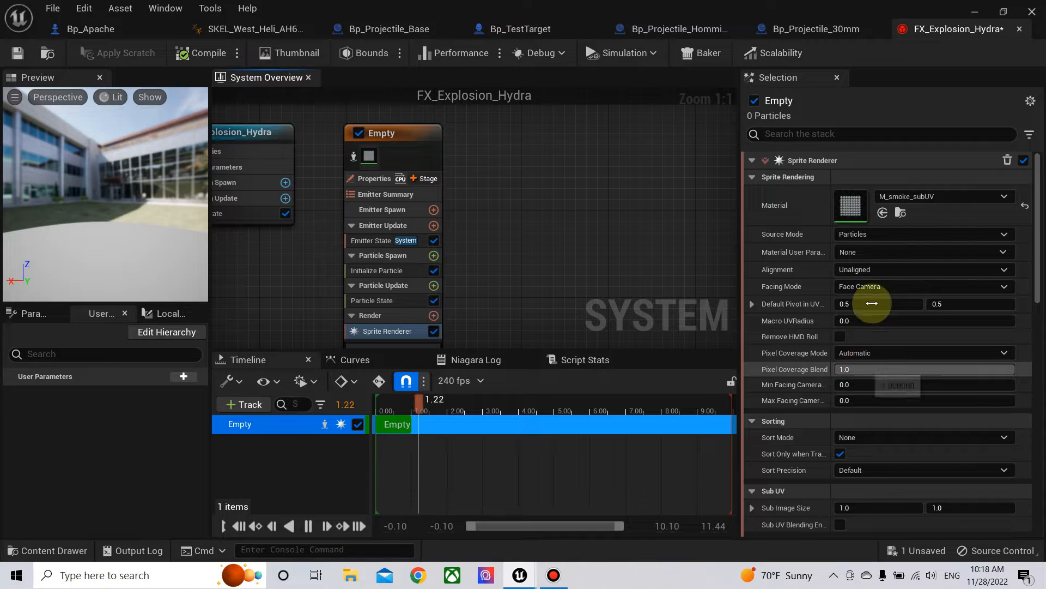
# Step: Open the M_smoke_subUV material from the Sprite Renderer and examine its node graph
pyautogui.scroll(-3, 858, 409)
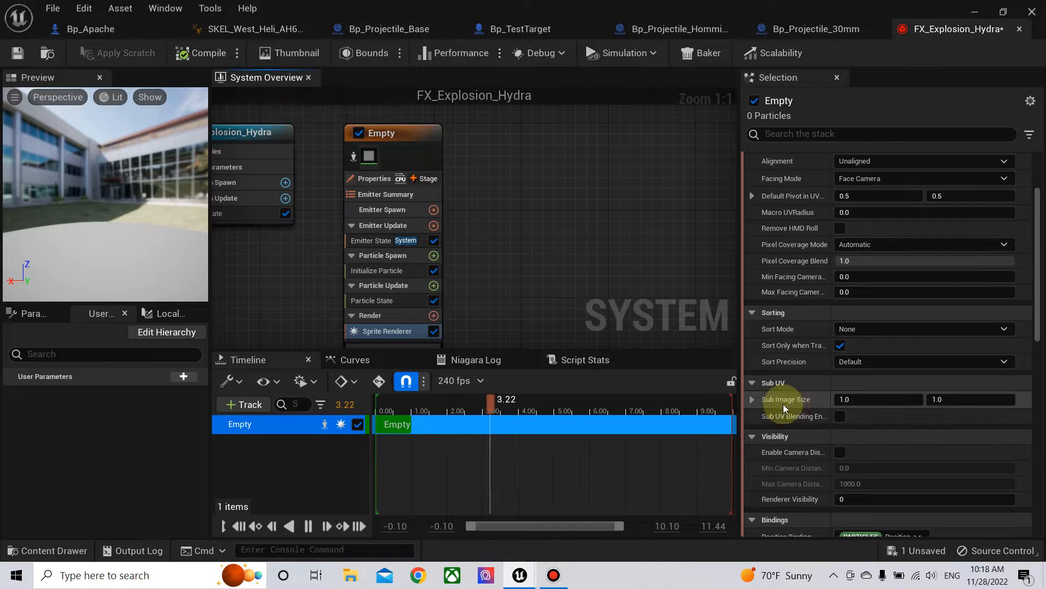
pyautogui.scroll(3, 832, 293)
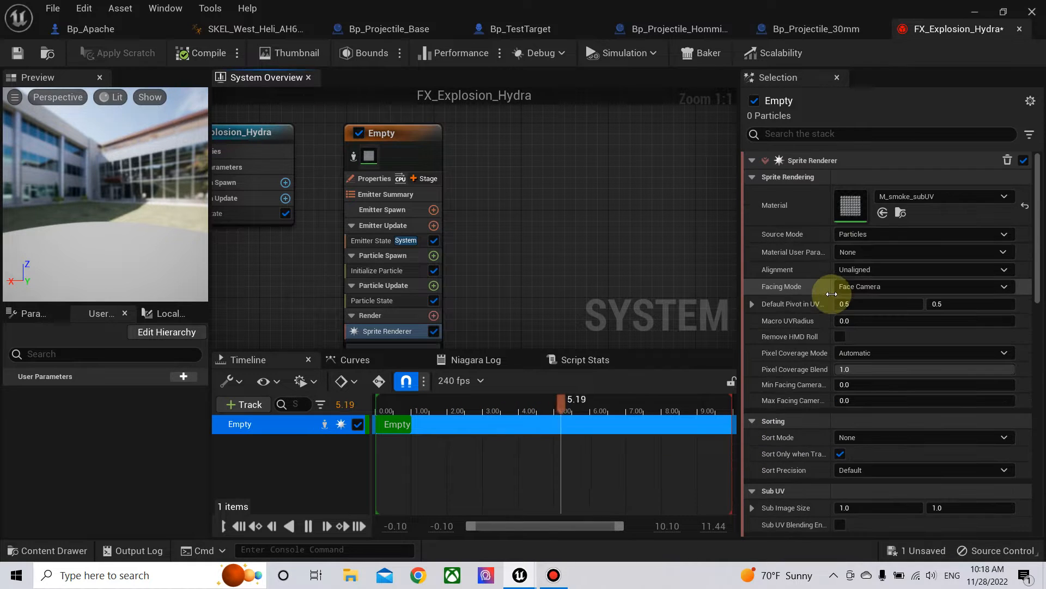
pyautogui.click(855, 202)
pyautogui.doubleClick(855, 203)
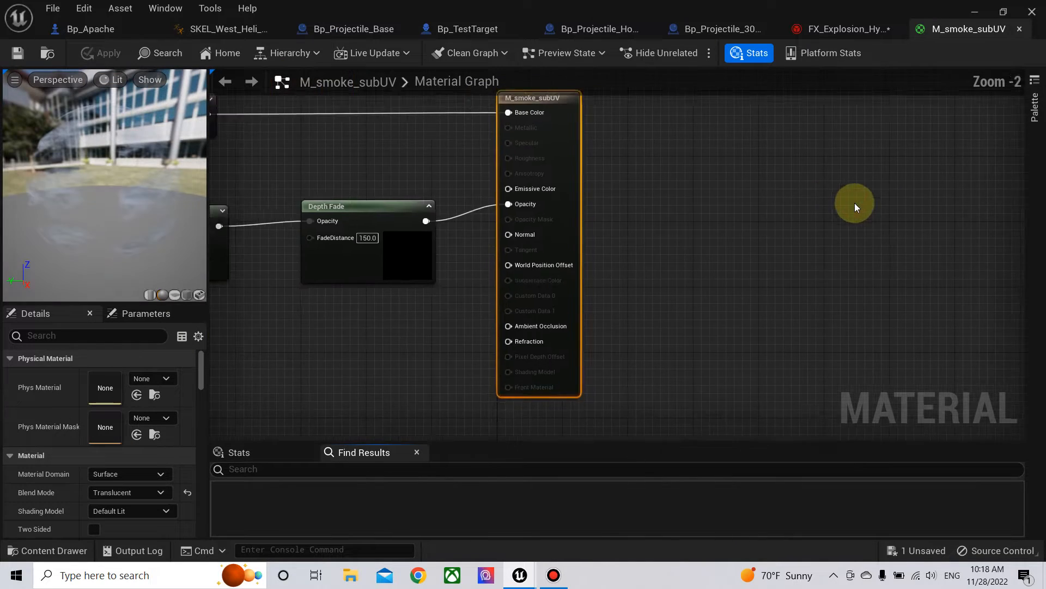
pyautogui.moveTo(359, 351); pyautogui.dragTo(762, 348, button='right')
pyautogui.scroll(-2, 578, 365)
pyautogui.moveTo(577, 365); pyautogui.dragTo(733, 362, button='right')
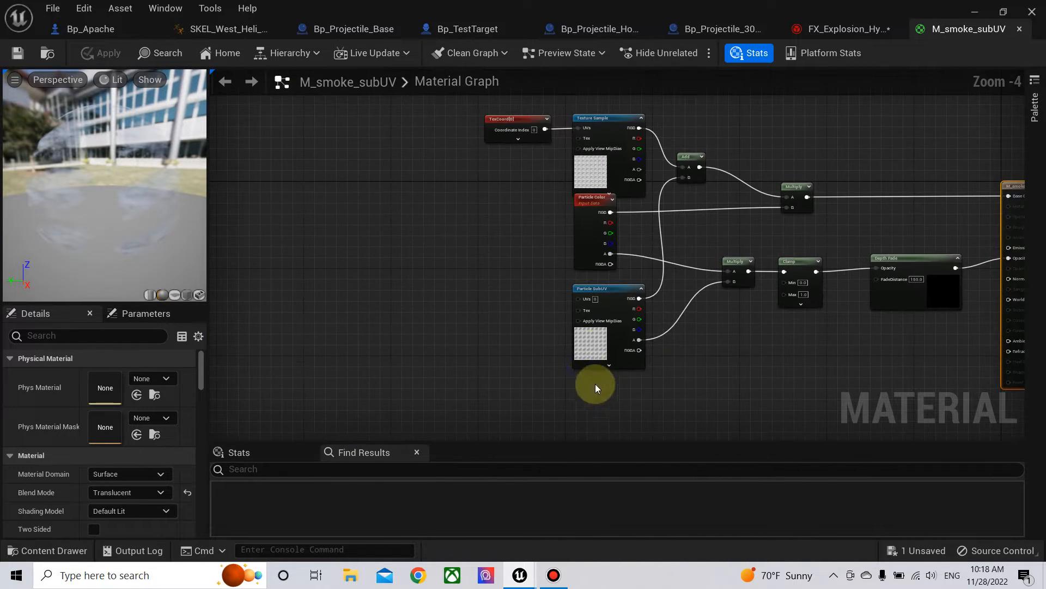
# Step: Inspect the smoke texture used by the Particle SubUV node to find its sub-image grid, and close the texture
pyautogui.click(600, 338)
pyautogui.moveTo(477, 351); pyautogui.dragTo(545, 318, button='right')
pyautogui.scroll(-3, 92, 514)
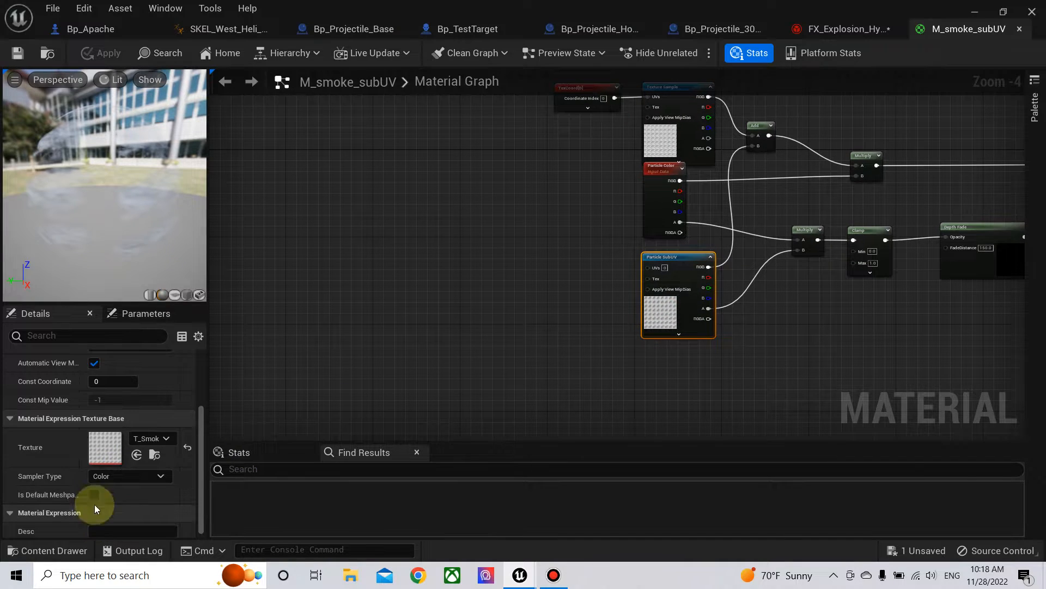
pyautogui.doubleClick(97, 445)
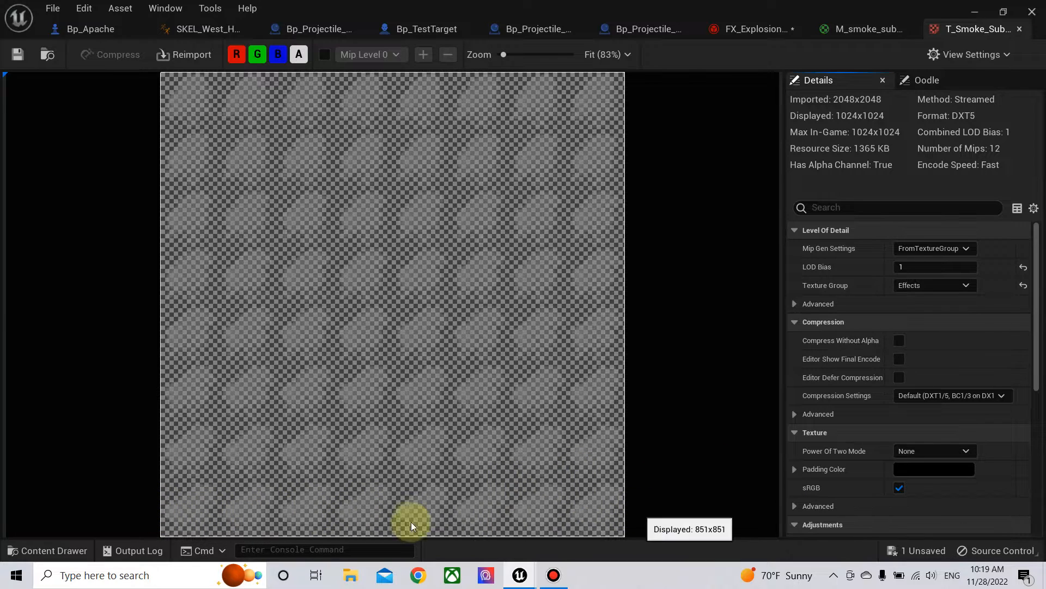
pyautogui.click(1018, 29)
# Step: Set the Sprite Renderer's Sub Image Size to 8 by 8 in the FX_Explosion_Hydra system
pyautogui.click(867, 32)
pyautogui.scroll(-3, 841, 513)
pyautogui.click(850, 420)
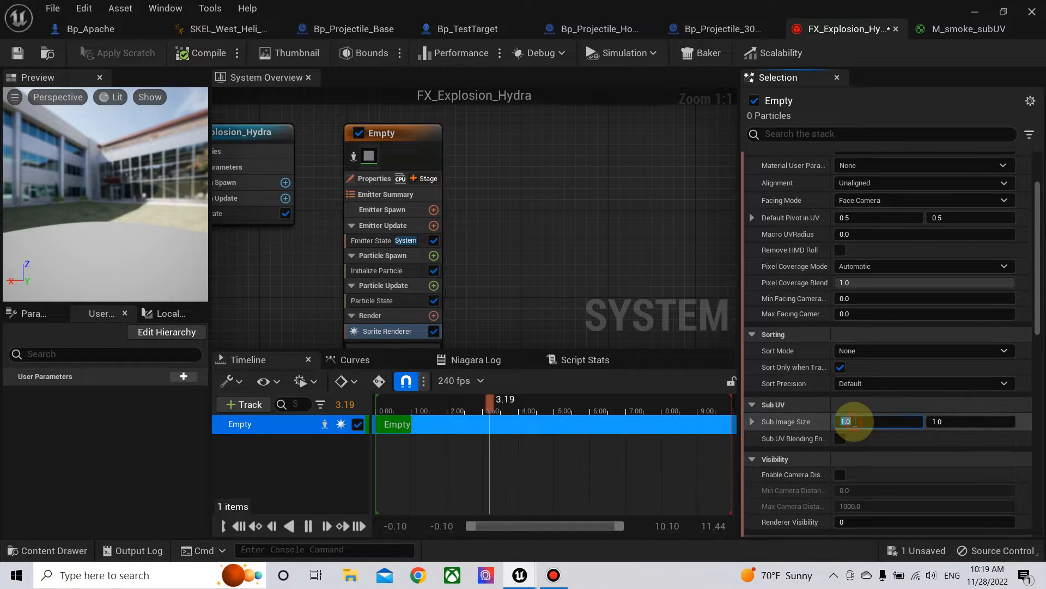
pyautogui.write('8')
pyautogui.click(952, 422)
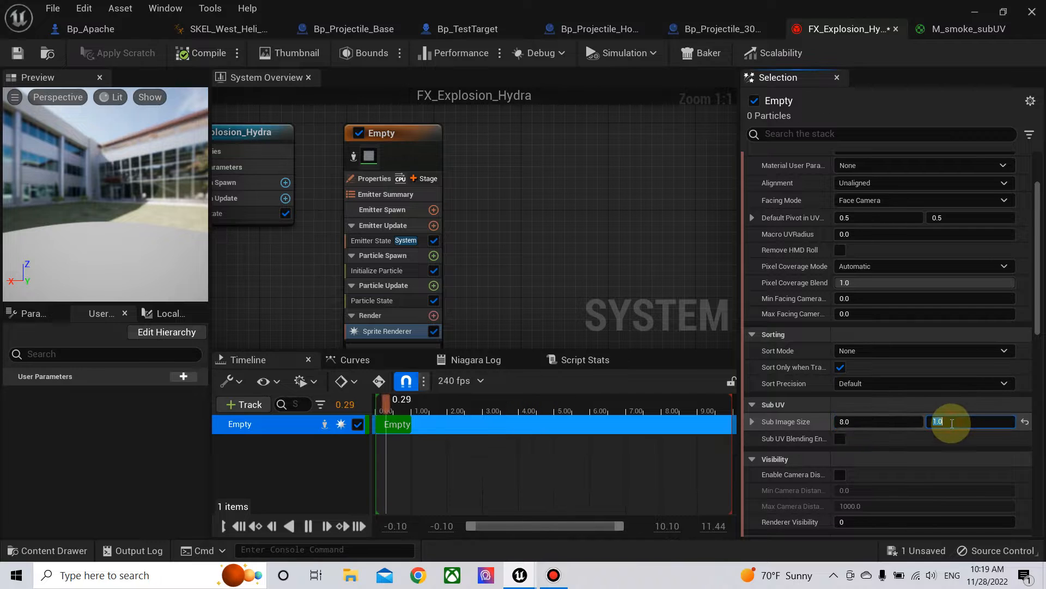
pyautogui.write('8')
pyautogui.press('Return')
pyautogui.scroll(3, 866, 327)
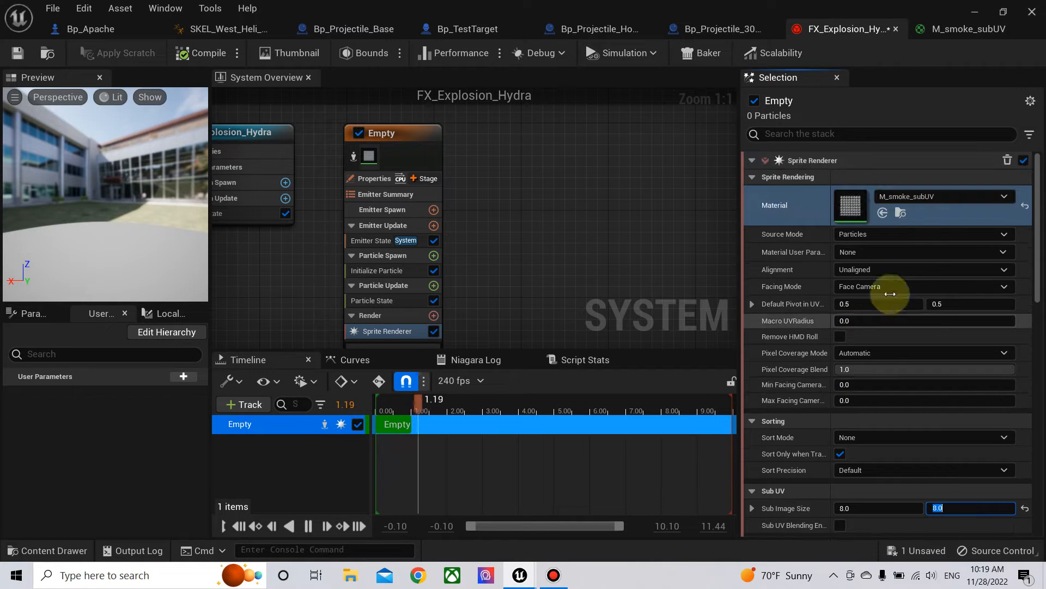
# Step: Browse the available smoke materials for the Sprite Renderer, keeping the current choice
pyautogui.click(946, 202)
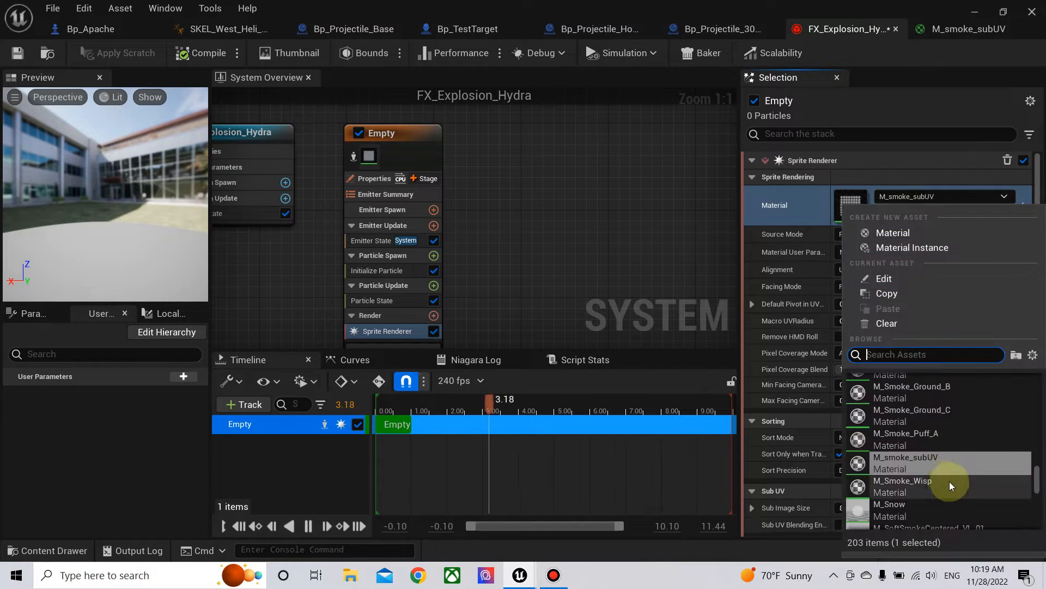
pyautogui.scroll(5, 942, 430)
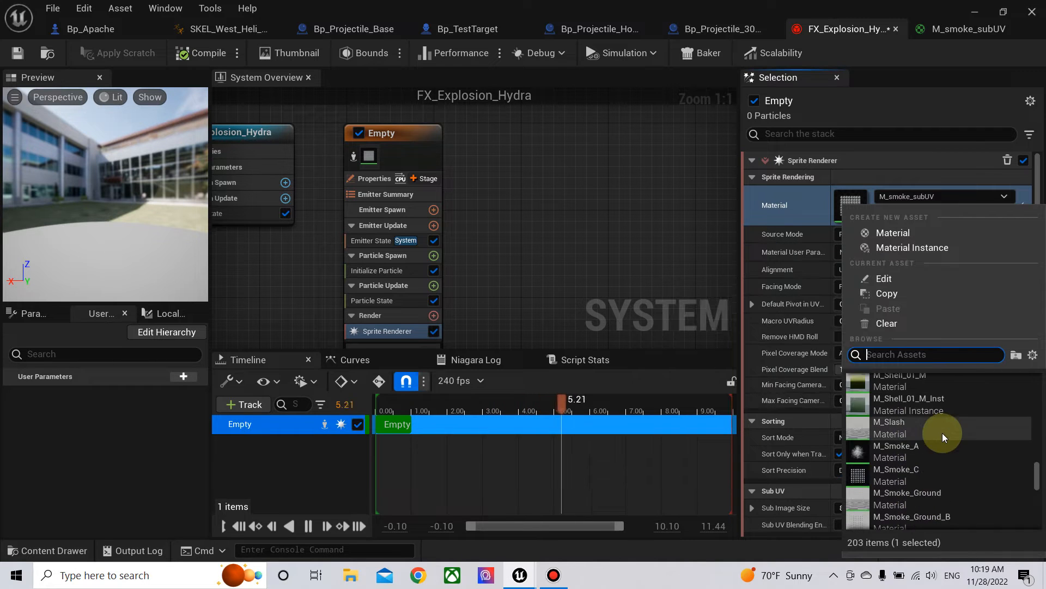
pyautogui.scroll(-5, 943, 432)
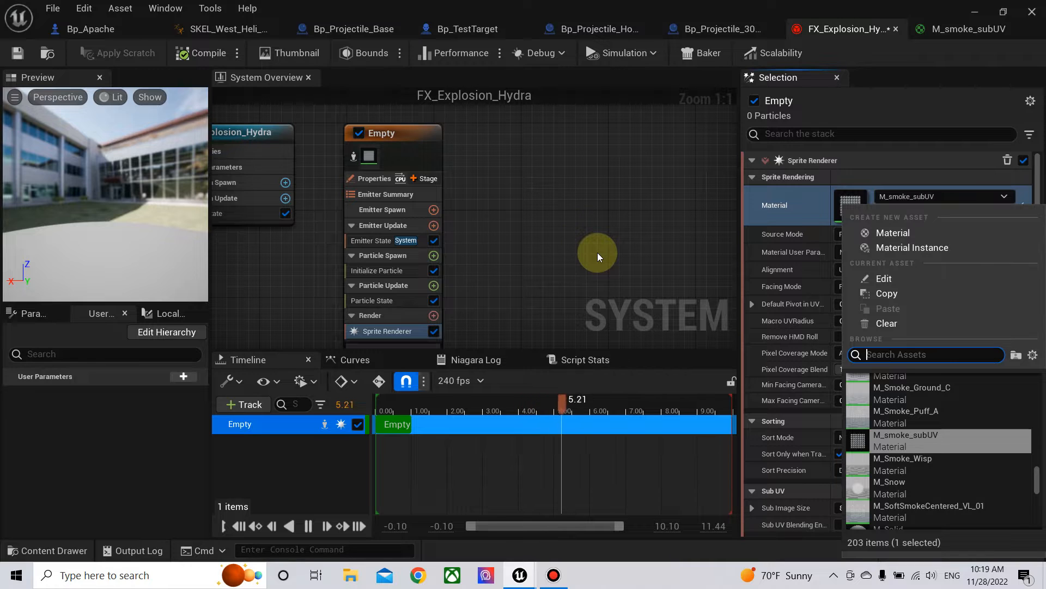
pyautogui.click(603, 253)
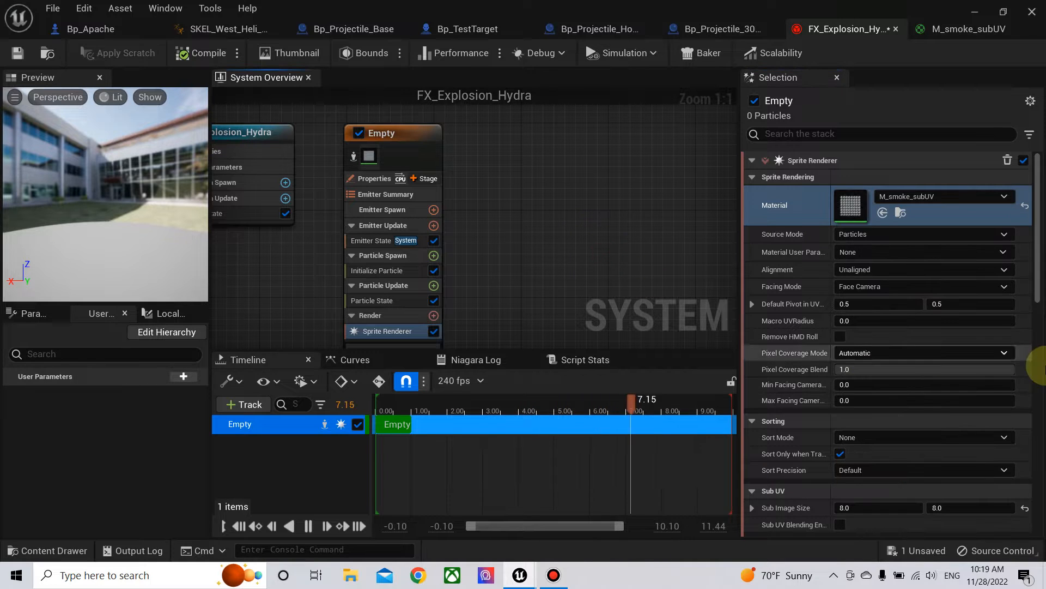
# Step: Enable Sub UV Blending on the Sprite Renderer and save the FX_Explosion_Hydra system
pyautogui.scroll(-3, 883, 457)
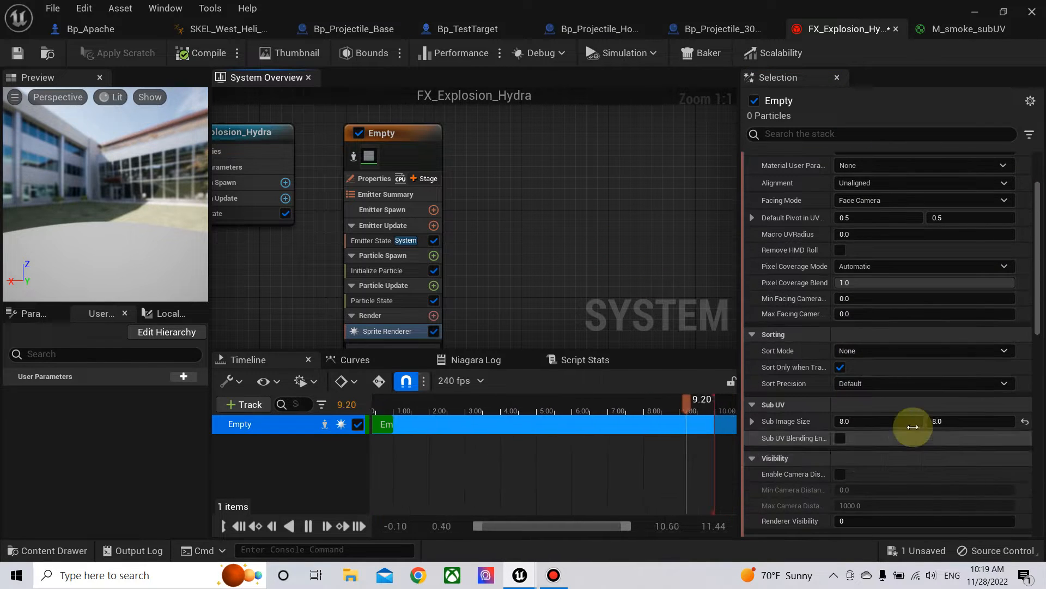
pyautogui.click(841, 438)
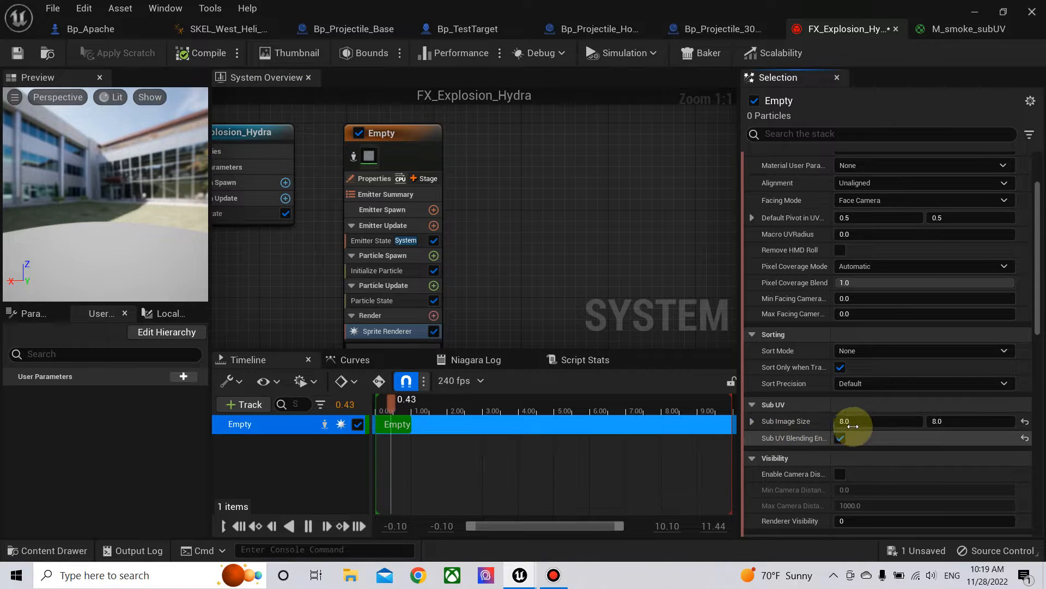
pyautogui.scroll(3, 933, 414)
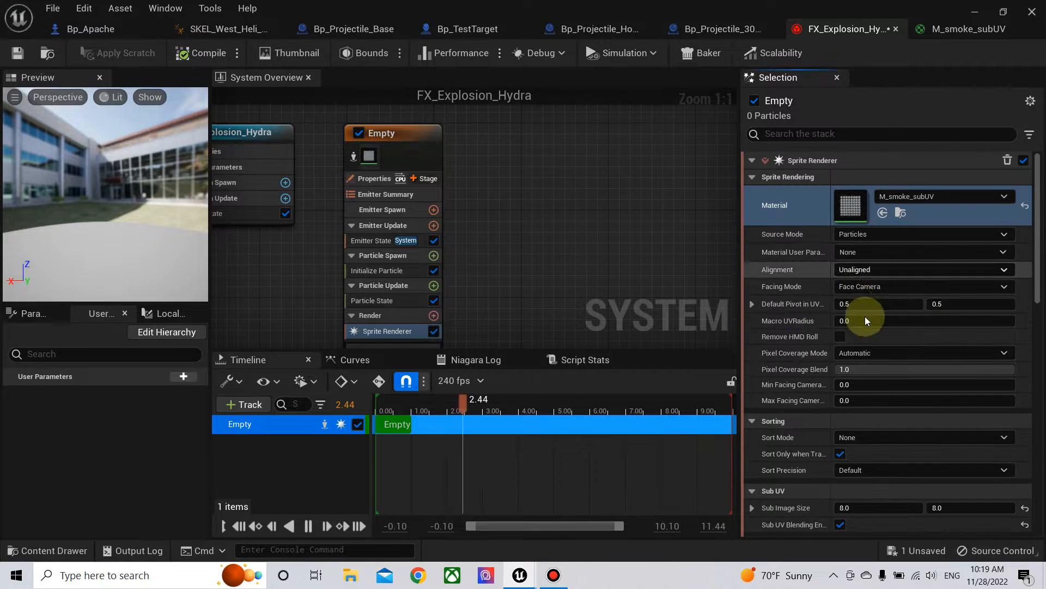
pyautogui.click(18, 53)
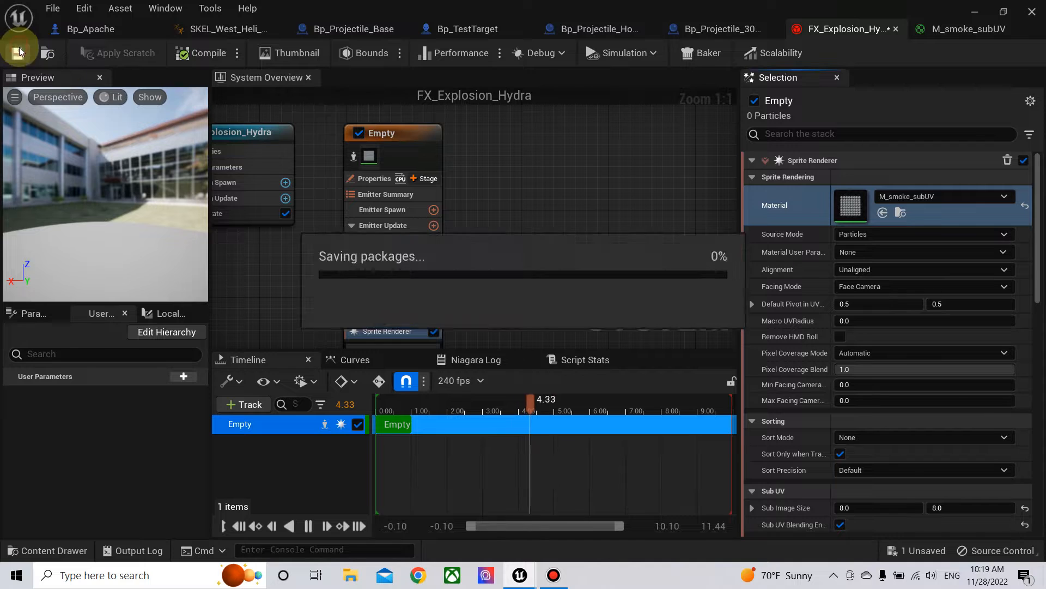
# Step: Set the Empty emitter's Emitter State to Life Cycle Mode Self and Loop Behavior Once
pyautogui.moveTo(545, 211); pyautogui.dragTo(596, 224, button='right')
pyautogui.click(443, 174)
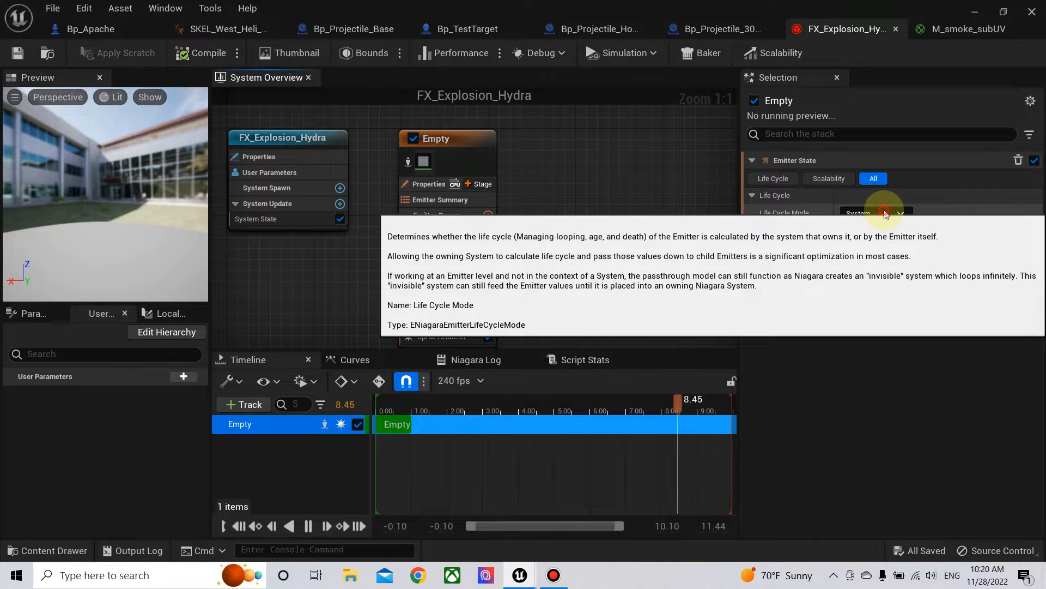
pyautogui.click(881, 213)
pyautogui.click(854, 248)
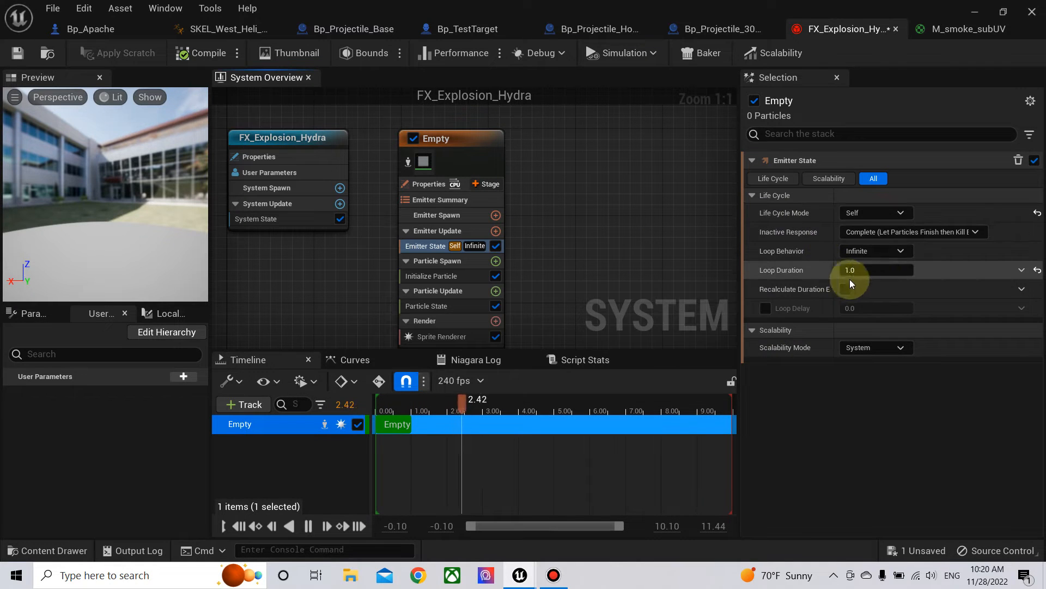
pyautogui.click(873, 251)
pyautogui.click(879, 286)
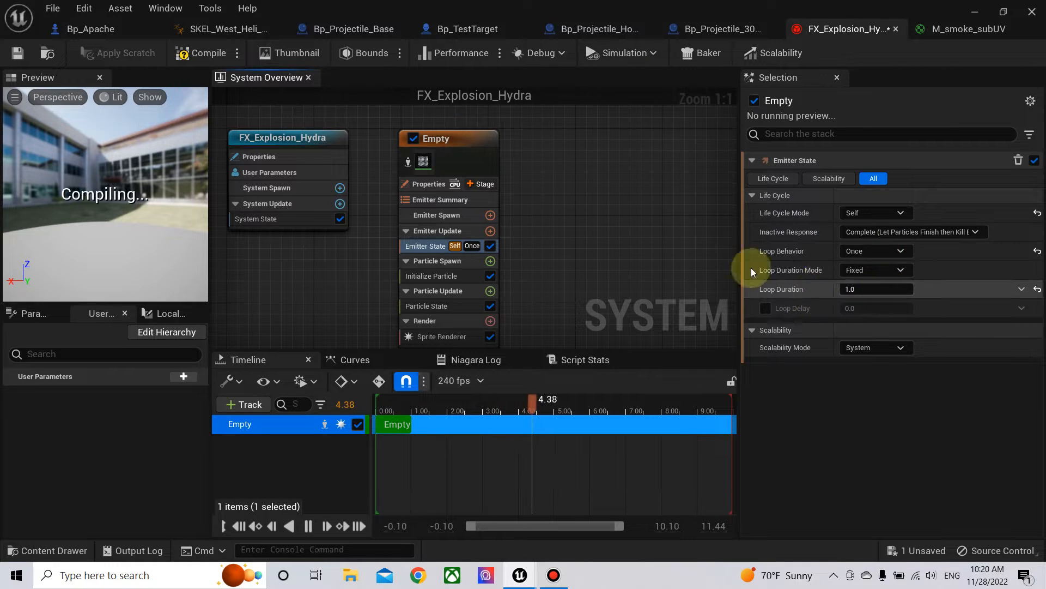
# Step: Add a Spawn Burst Instantaneous module to the Empty emitter's Emitter Update stage and set its Spawn Count to 25
pyautogui.moveTo(579, 240); pyautogui.dragTo(634, 240, button='right')
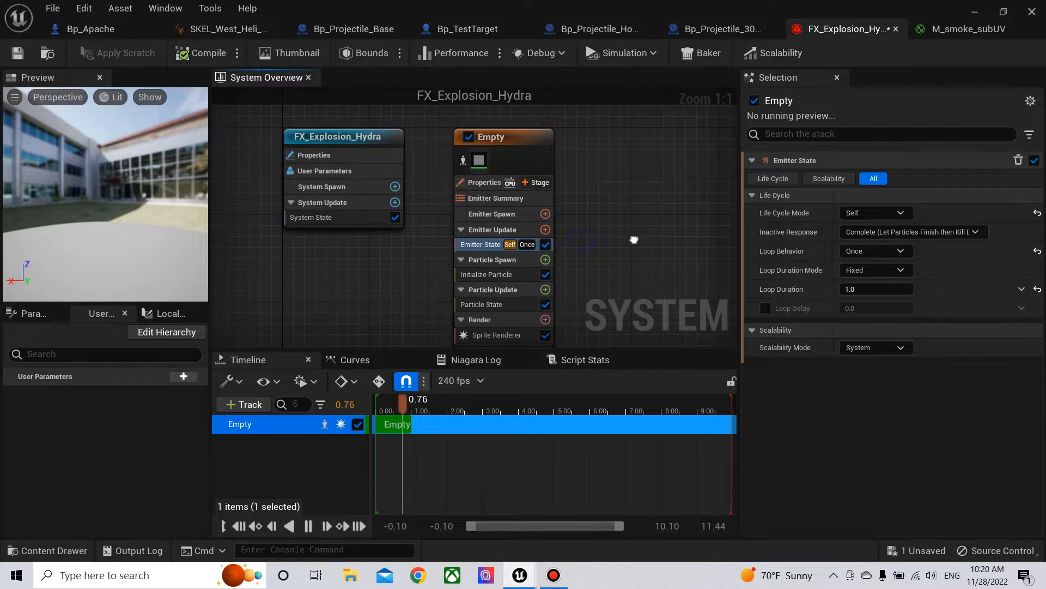
pyautogui.click(545, 230)
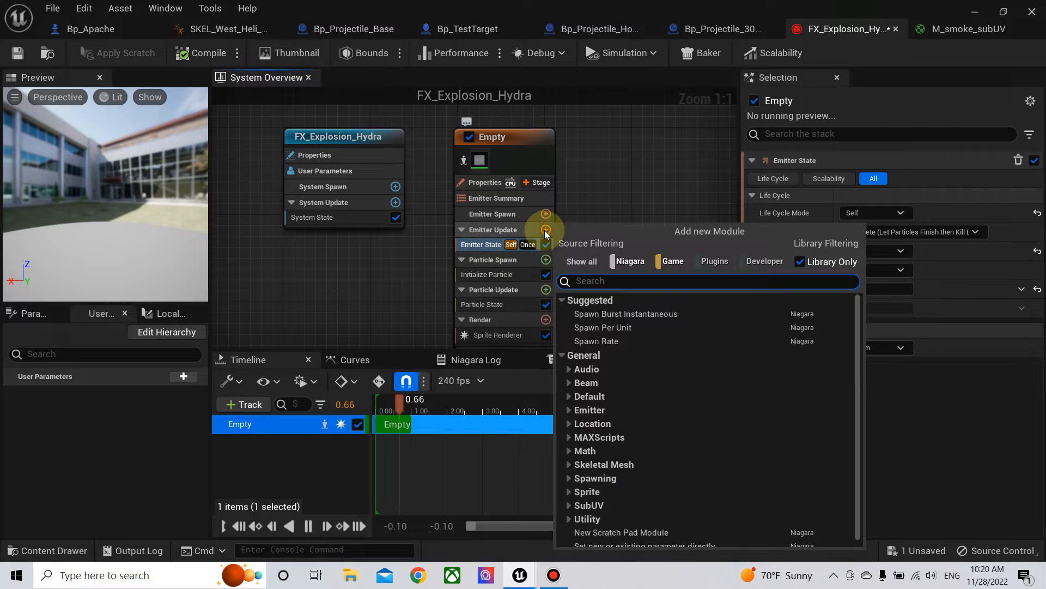
pyautogui.click(659, 313)
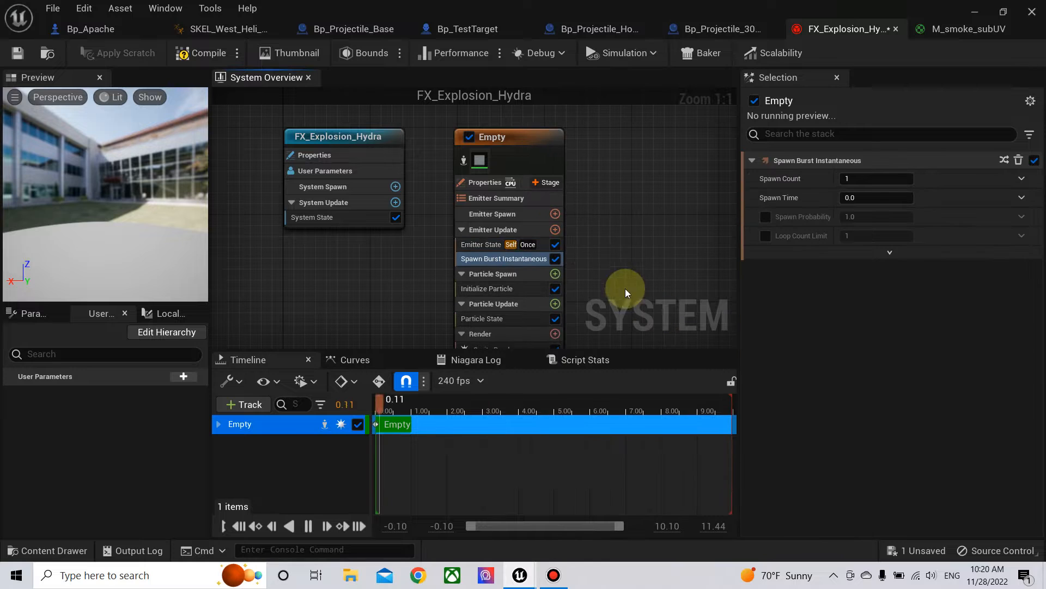
pyautogui.moveTo(607, 259); pyautogui.dragTo(642, 232, button='right')
pyautogui.click(867, 179)
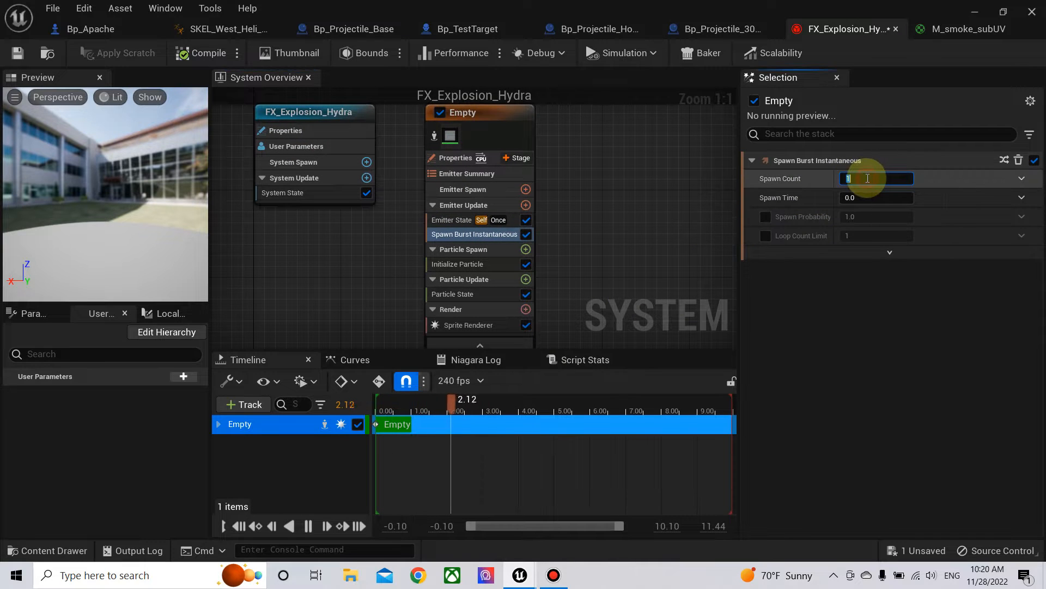
pyautogui.write('25')
pyautogui.press('Return')
# Step: Add an Add Velocity module to Particle Spawn and resolve its unmet dependency by adding the Apply Initial Forces module
pyautogui.moveTo(655, 241)
pyautogui.mouseDown(button='right')
pyautogui.moveTo(686, 209)
pyautogui.moveTo(665, 232)
pyautogui.mouseUp(button='right')
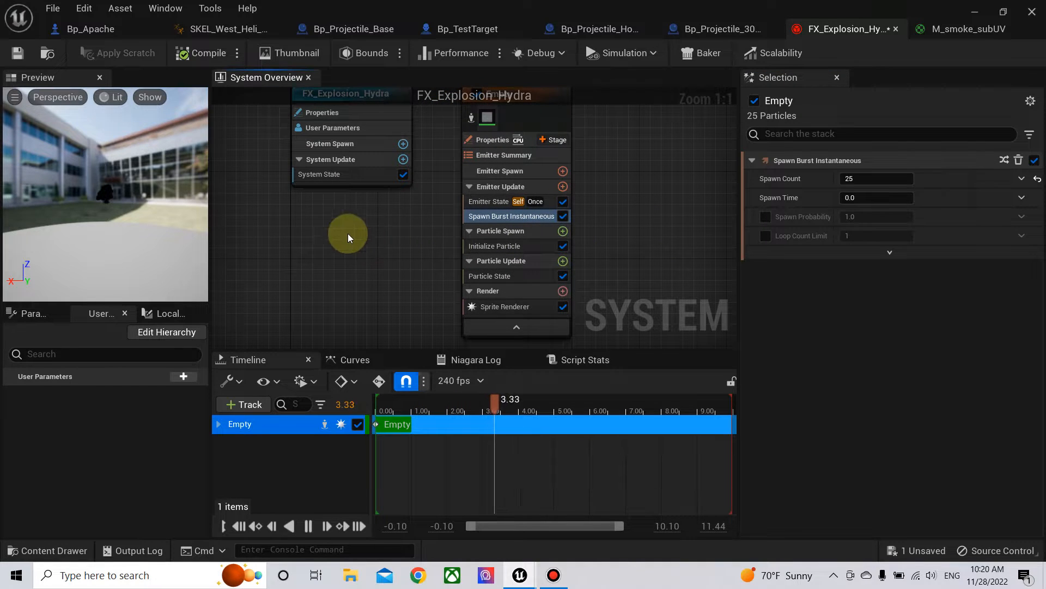
pyautogui.moveTo(83, 196); pyautogui.dragTo(78, 189)
pyautogui.moveTo(78, 190); pyautogui.dragTo(64, 158, button='right')
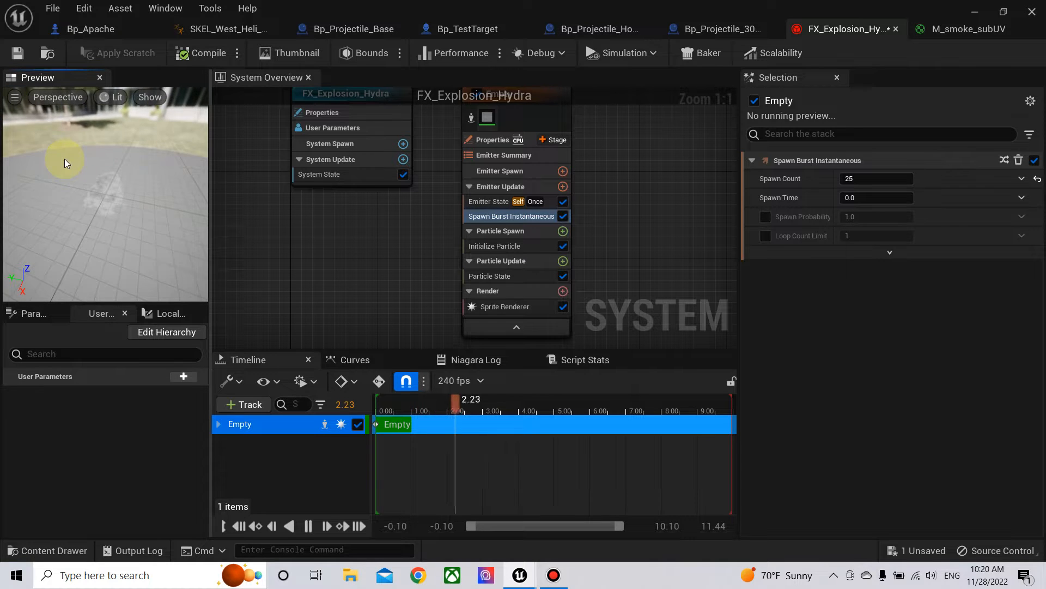
pyautogui.moveTo(342, 236); pyautogui.dragTo(304, 234, button='right')
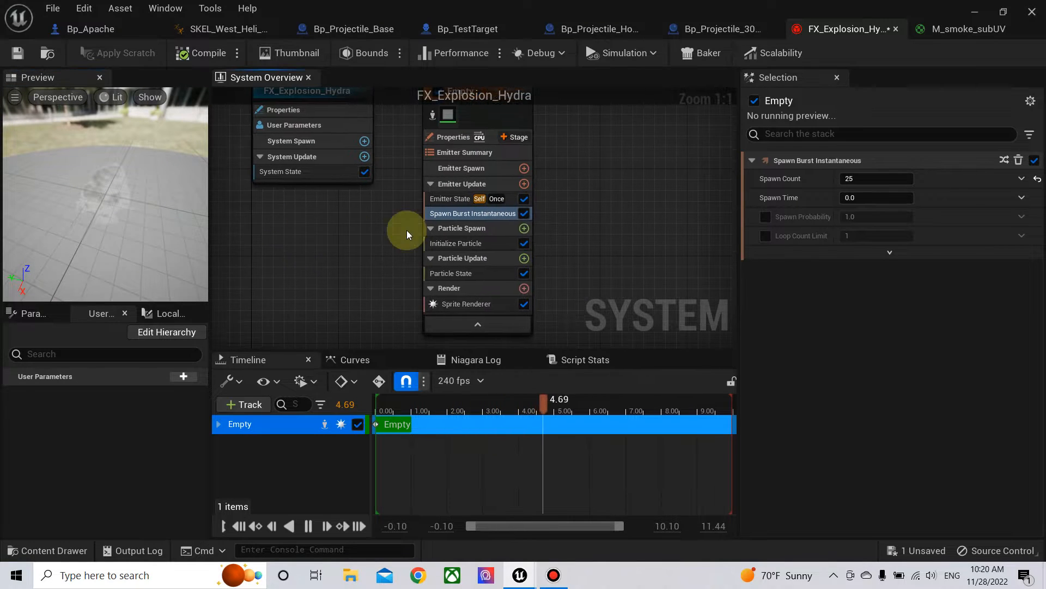
pyautogui.click(525, 229)
pyautogui.click(616, 313)
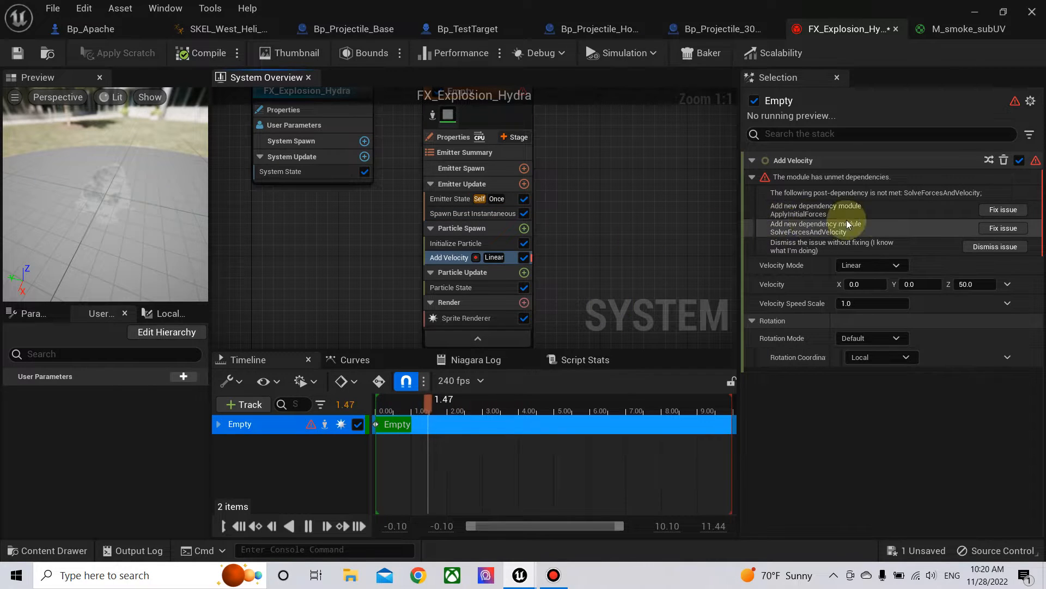
pyautogui.click(997, 209)
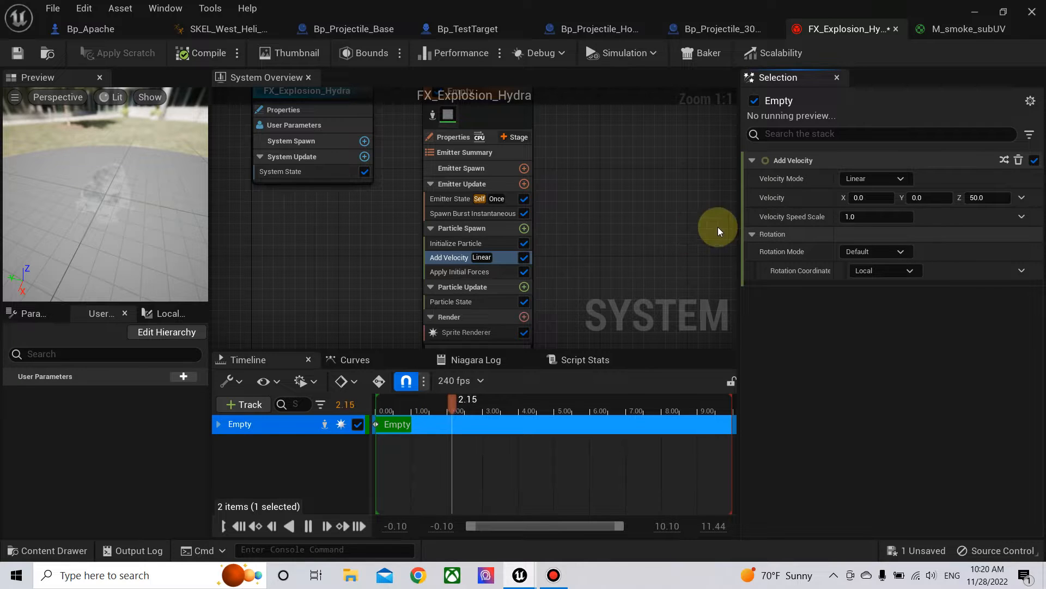
# Step: Set the Add Velocity module's Velocity Mode to In Cone
pyautogui.click(897, 178)
pyautogui.click(898, 179)
pyautogui.click(897, 180)
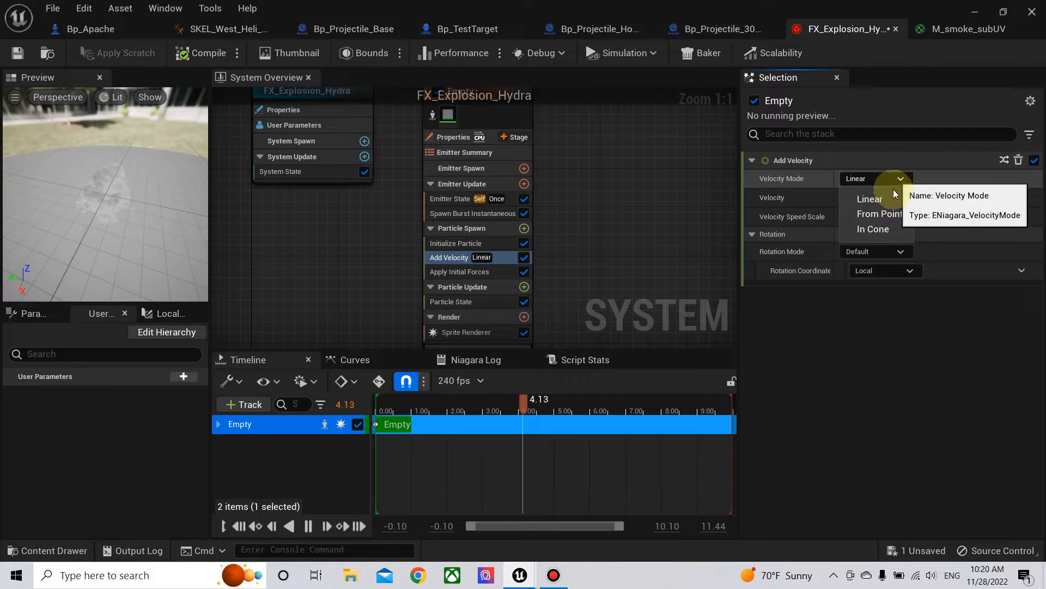
pyautogui.click(890, 226)
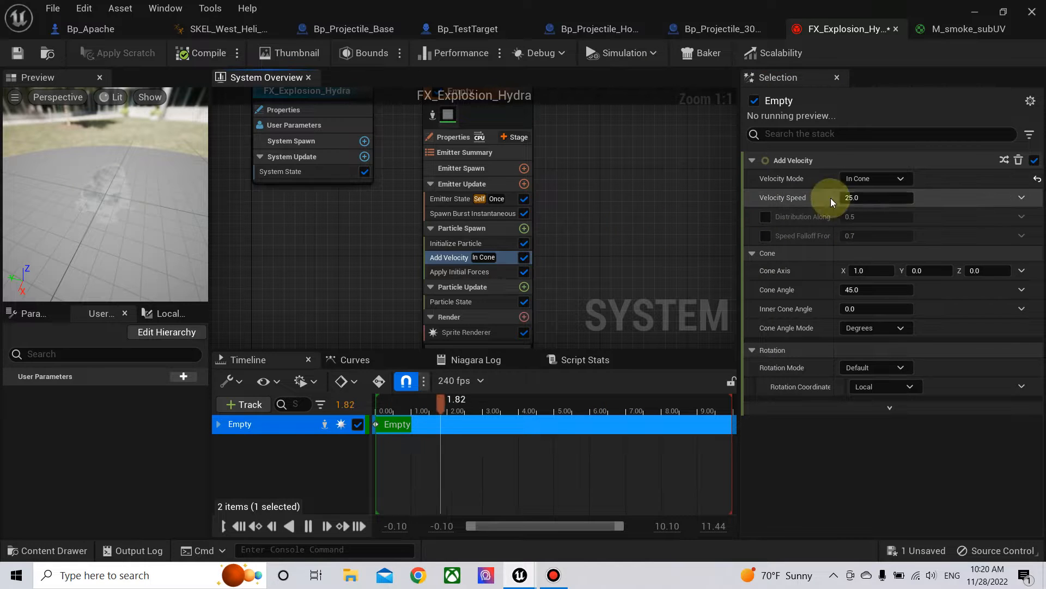
# Step: Make Velocity Speed a Random Range Float with Minimum 1000 and Maximum 1250, and save the system
pyautogui.click(871, 197)
pyautogui.click(1022, 197)
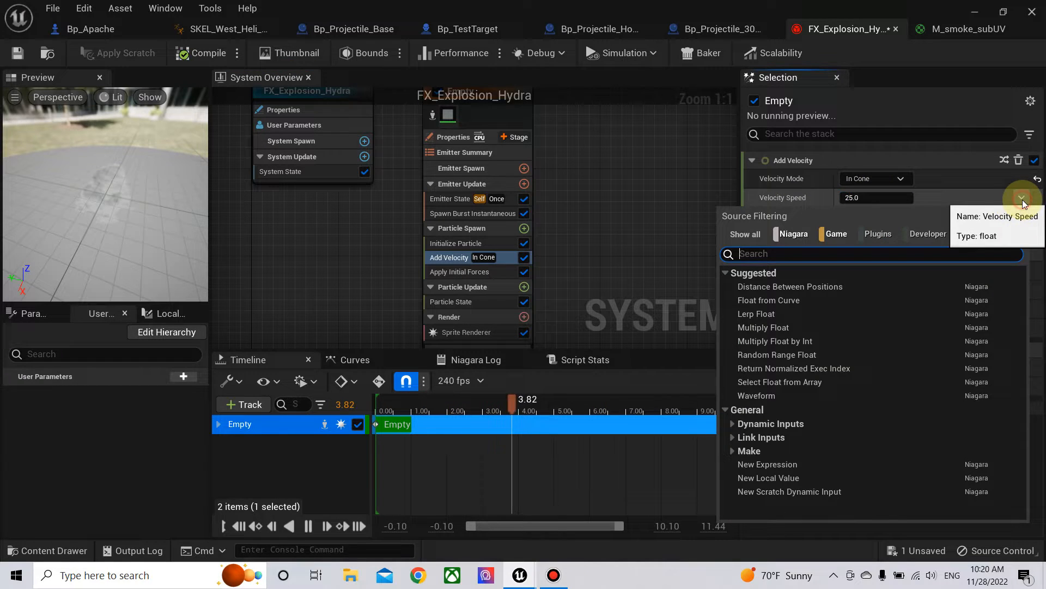
pyautogui.click(776, 356)
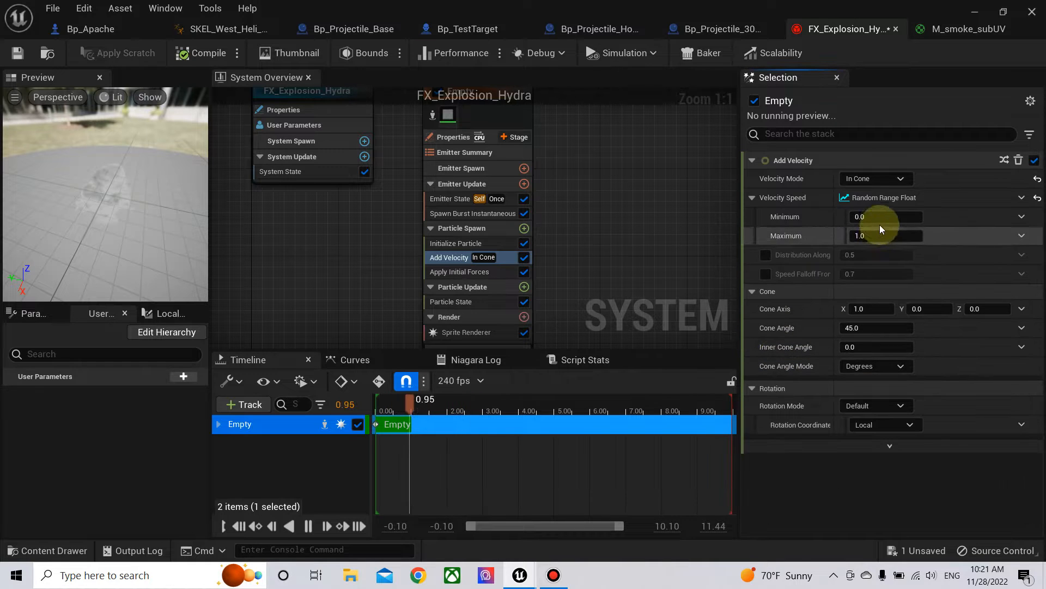
pyautogui.click(881, 217)
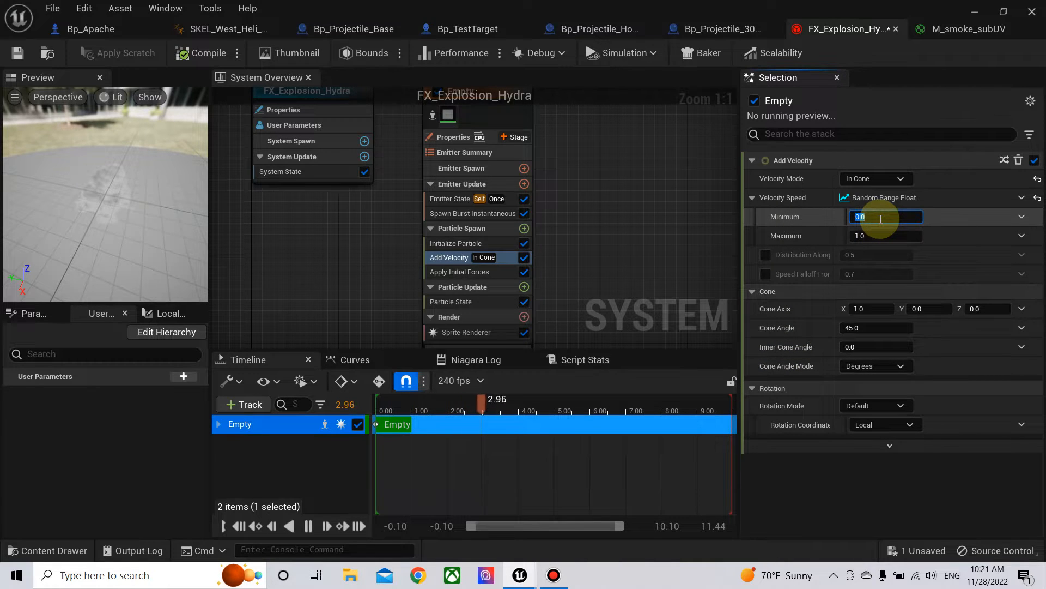
pyautogui.write('1000')
pyautogui.click(885, 235)
pyautogui.write('1250')
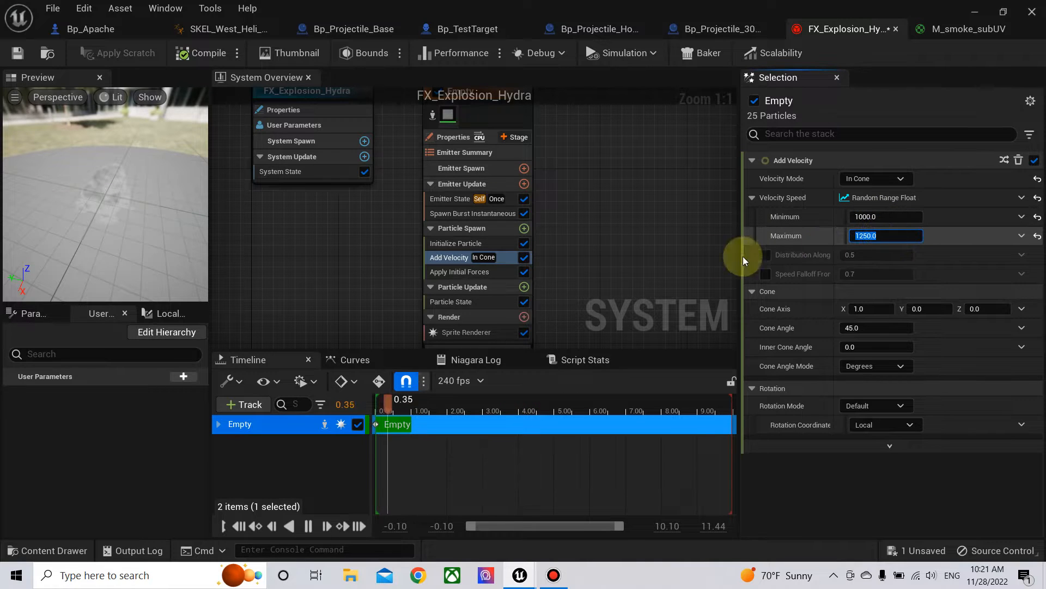
pyautogui.press('Return')
pyautogui.moveTo(499, 263); pyautogui.dragTo(470, 231, button='right')
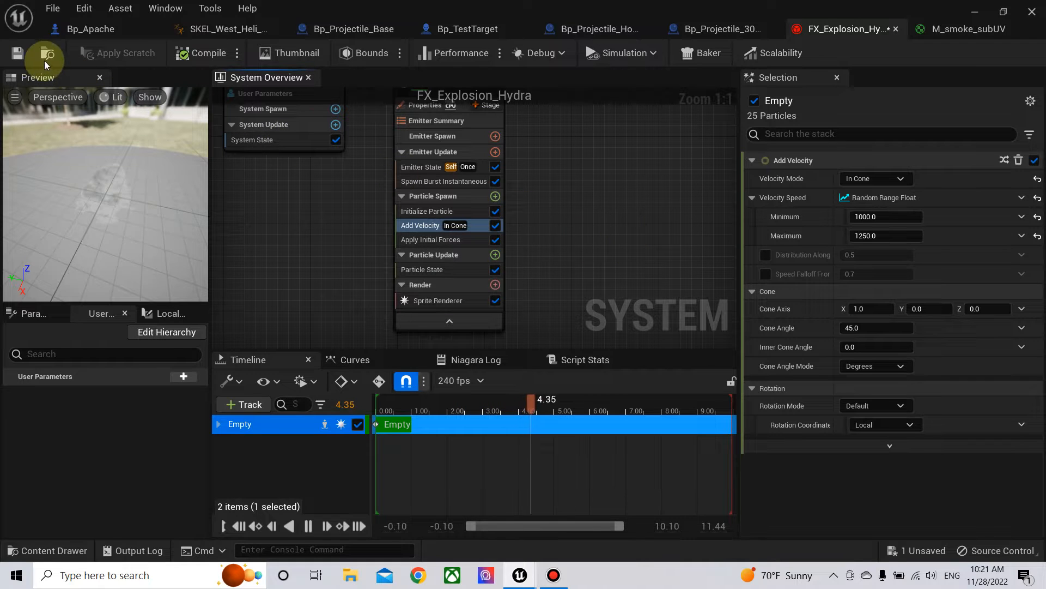
pyautogui.click(12, 54)
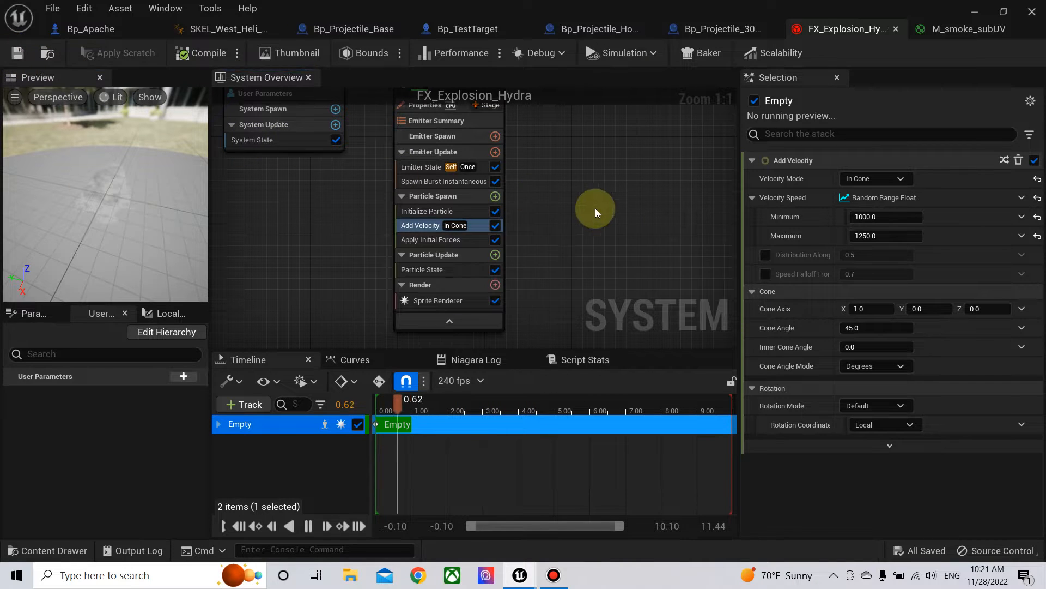
# Step: Add a Shape Location module to the Empty emitter's Particle Spawn stage
pyautogui.click(495, 197)
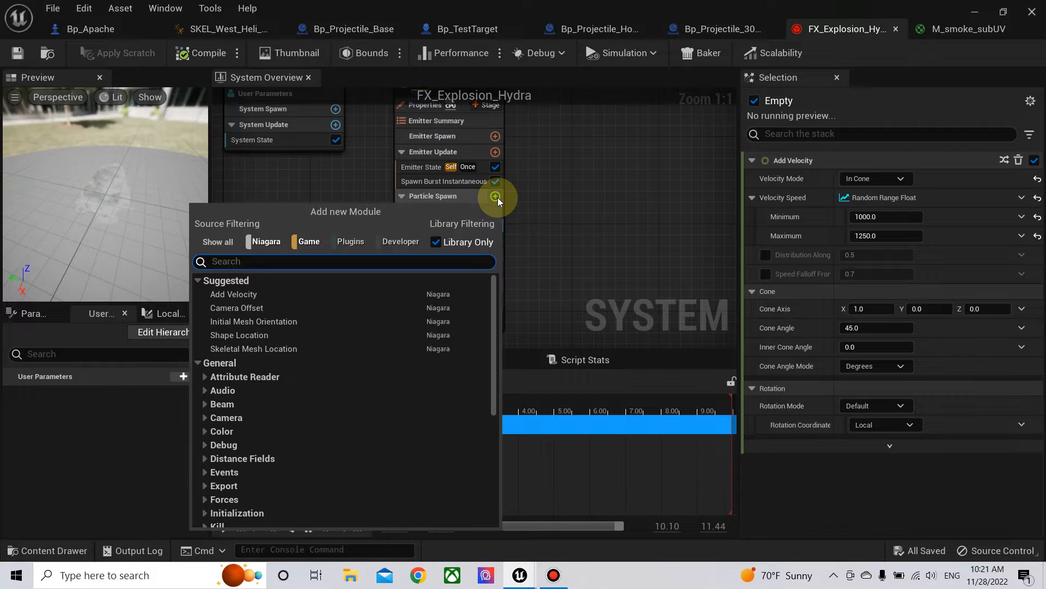
pyautogui.write('spa')
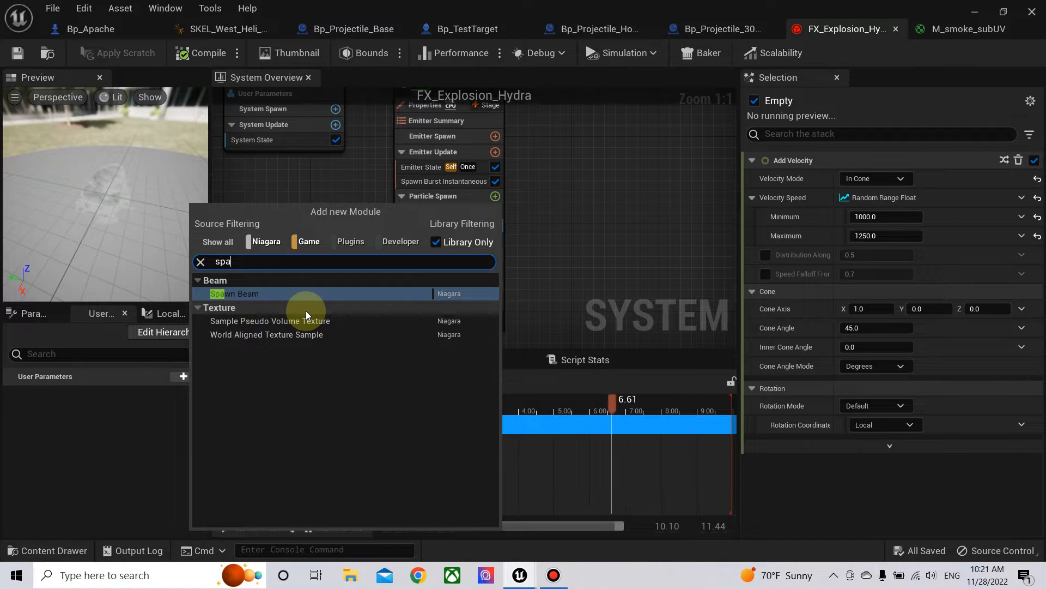
pyautogui.press('BackSpace')
pyautogui.press('BackSpace')
pyautogui.write('hap')
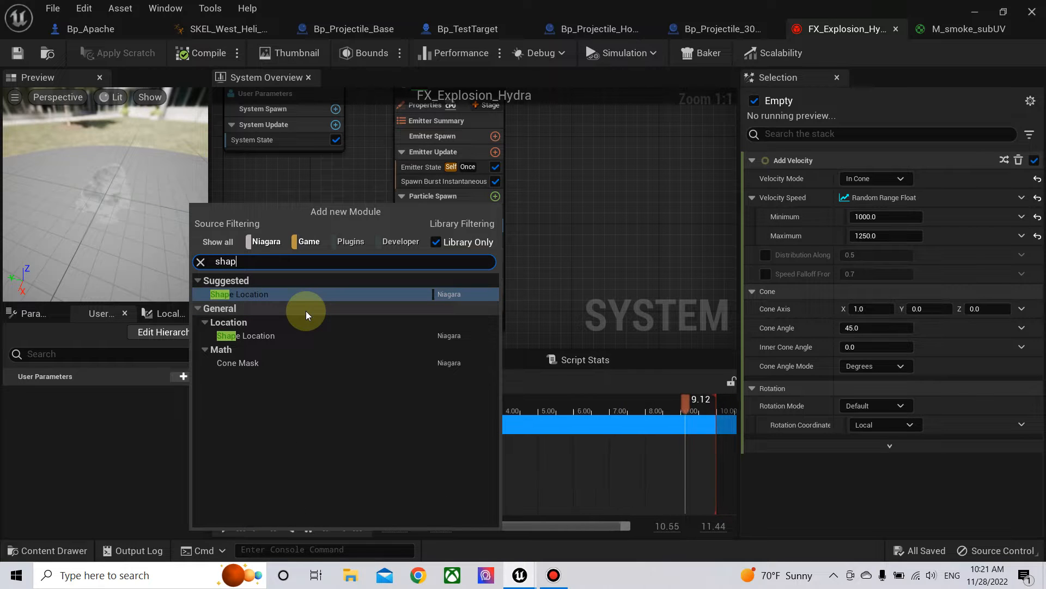
pyautogui.click(266, 336)
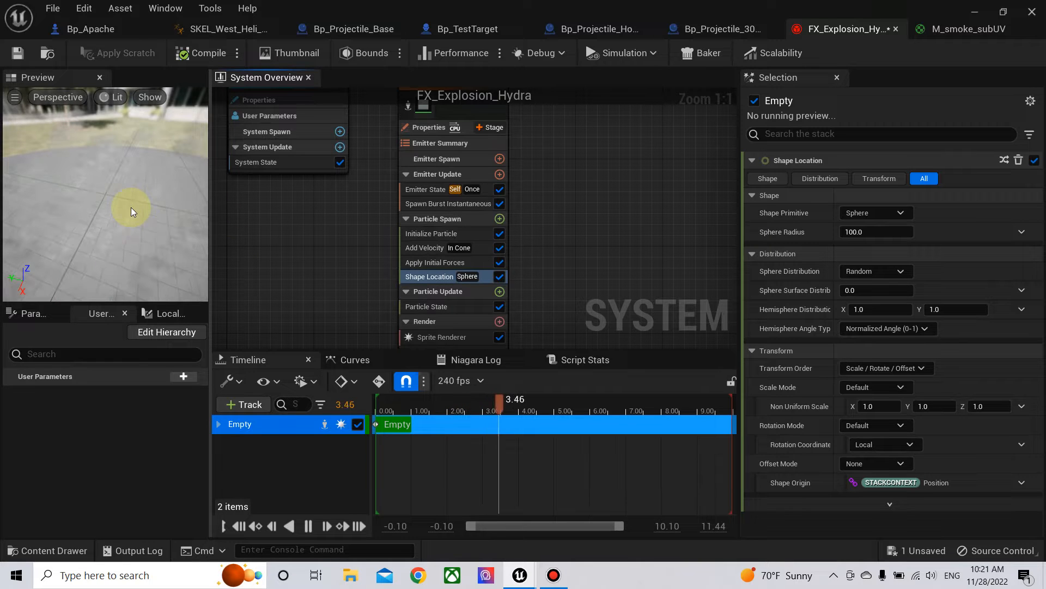
# Step: Set the Shape Location's Shape Primitive to Cone with a Cone Length of 100
pyautogui.click(890, 215)
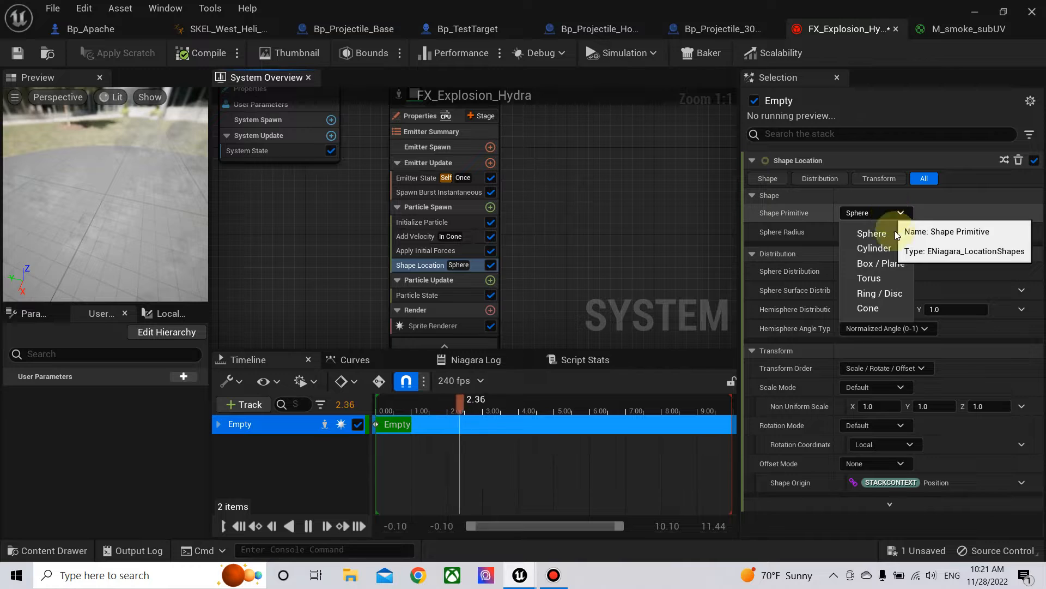
pyautogui.click(870, 309)
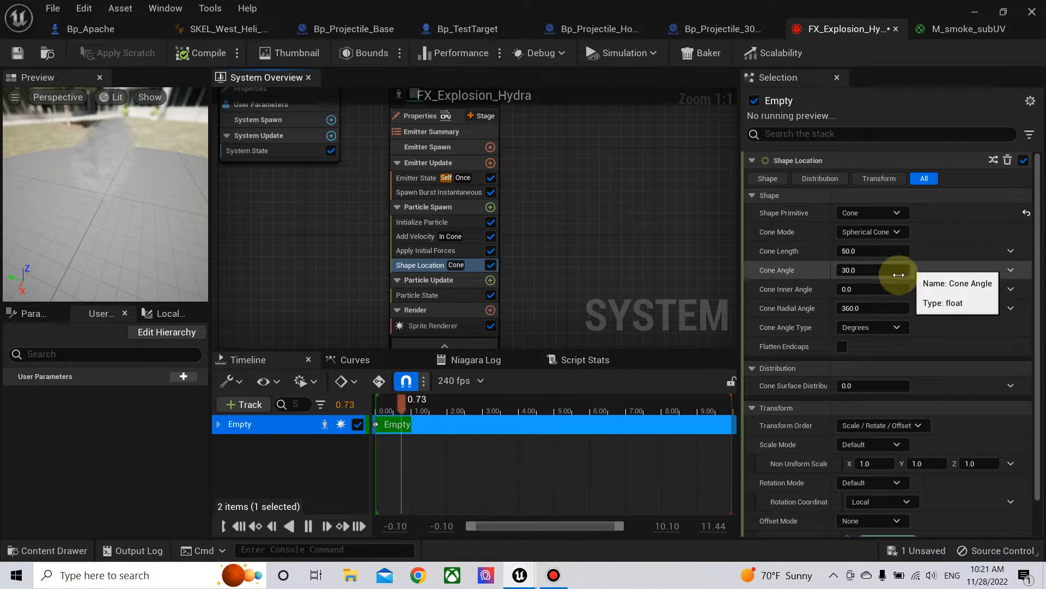
pyautogui.click(861, 251)
pyautogui.write('100')
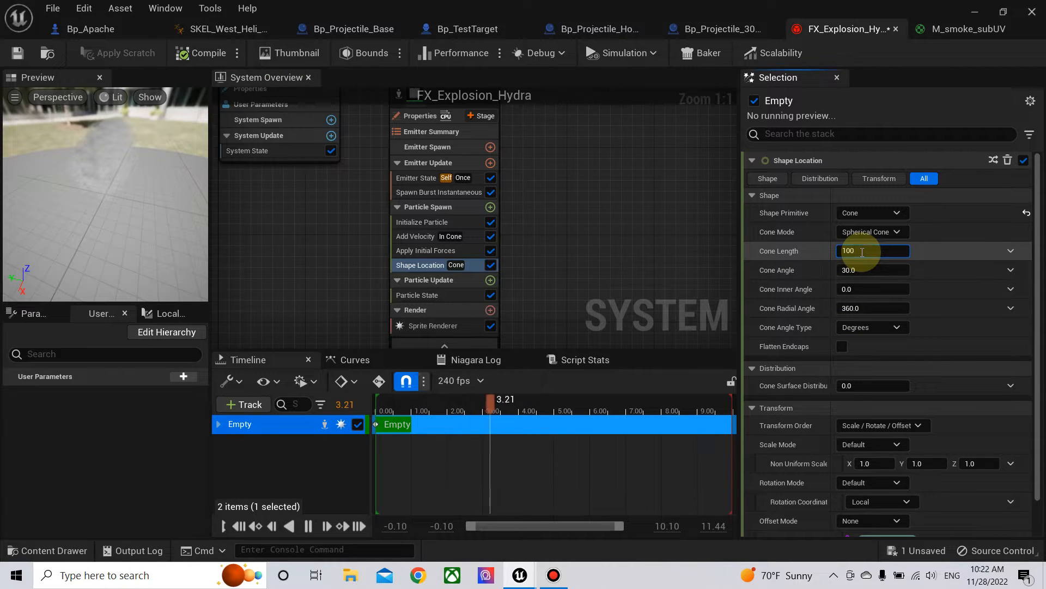
pyautogui.press('Return')
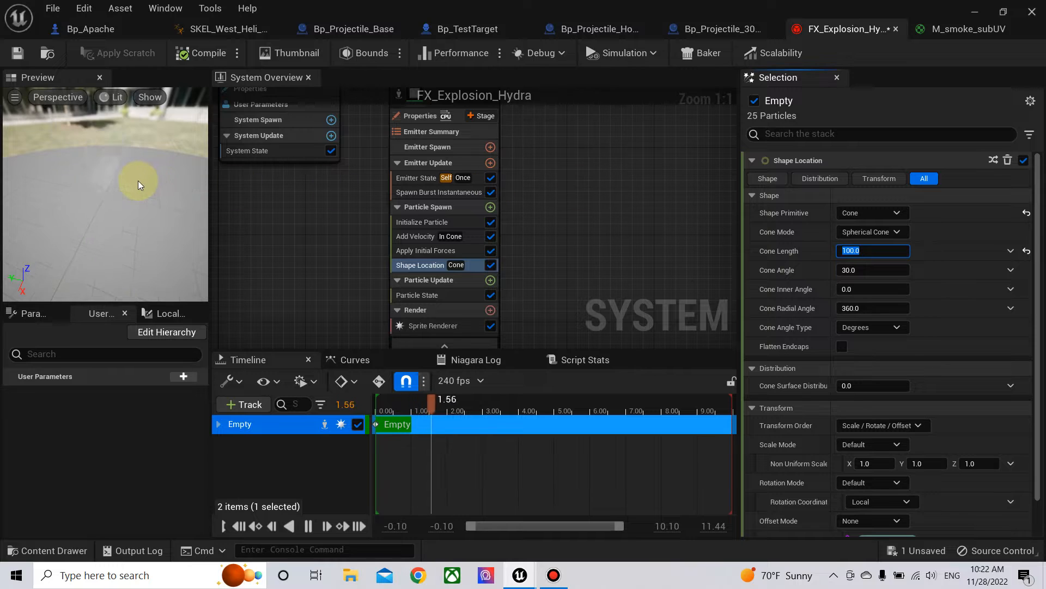
# Step: Add a Sub UVAnimation module to Particle Update and assign Sprite Renderer as its source renderer
pyautogui.moveTo(289, 218); pyautogui.dragTo(366, 276, button='right')
pyautogui.moveTo(51, 155); pyautogui.dragTo(91, 189)
pyautogui.moveTo(620, 253); pyautogui.dragTo(594, 173, button='right')
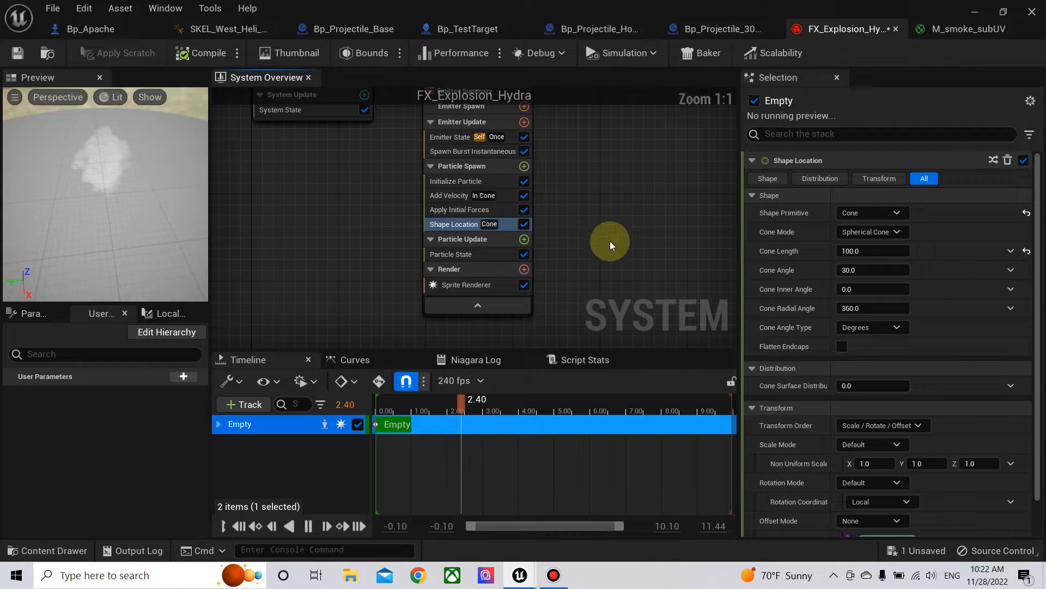
pyautogui.click(524, 239)
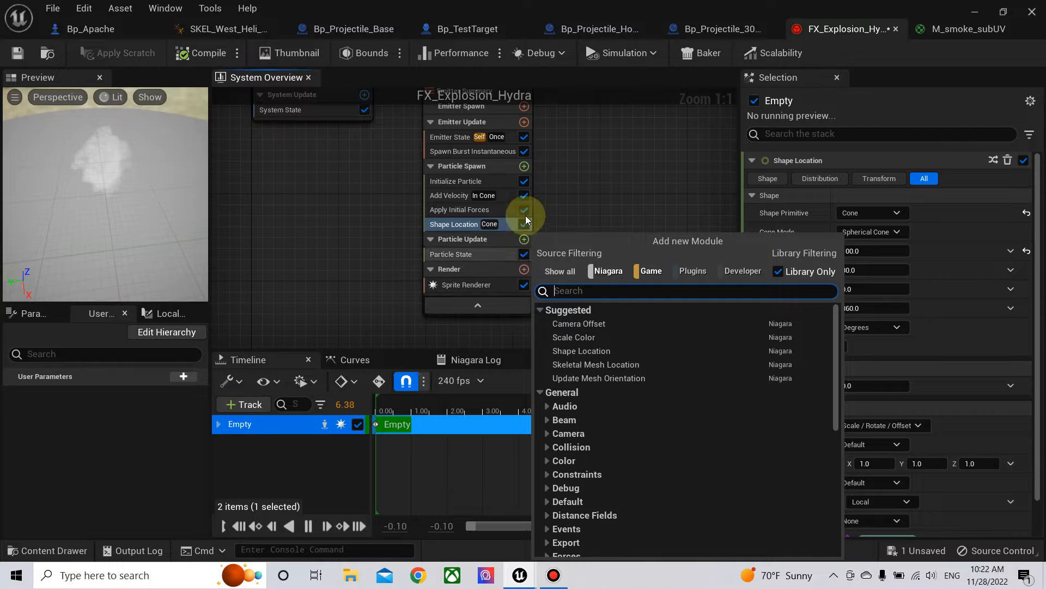
pyautogui.click(583, 180)
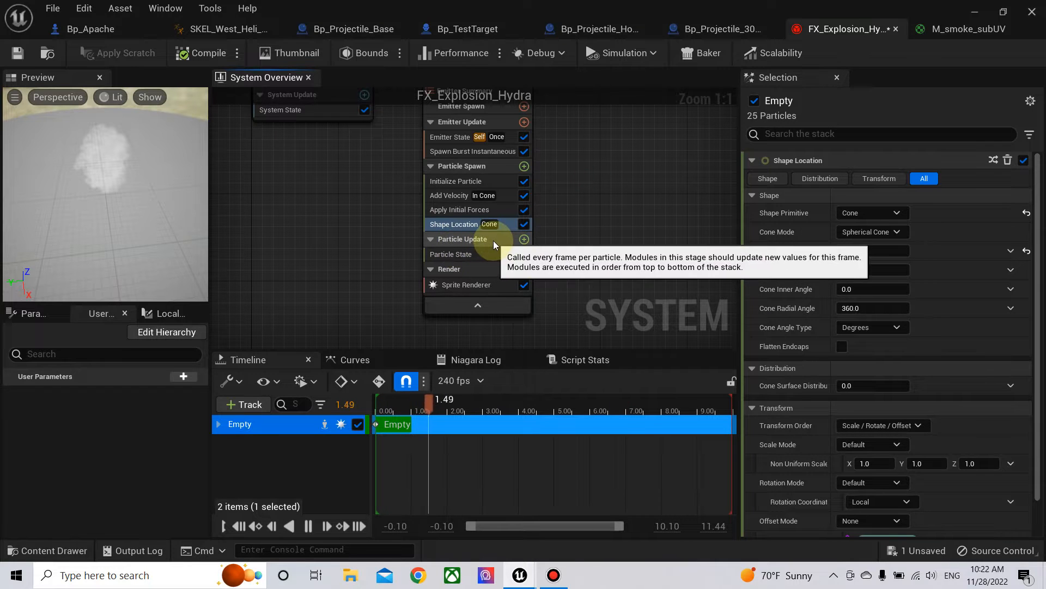
pyautogui.click(525, 239)
pyautogui.write('suban')
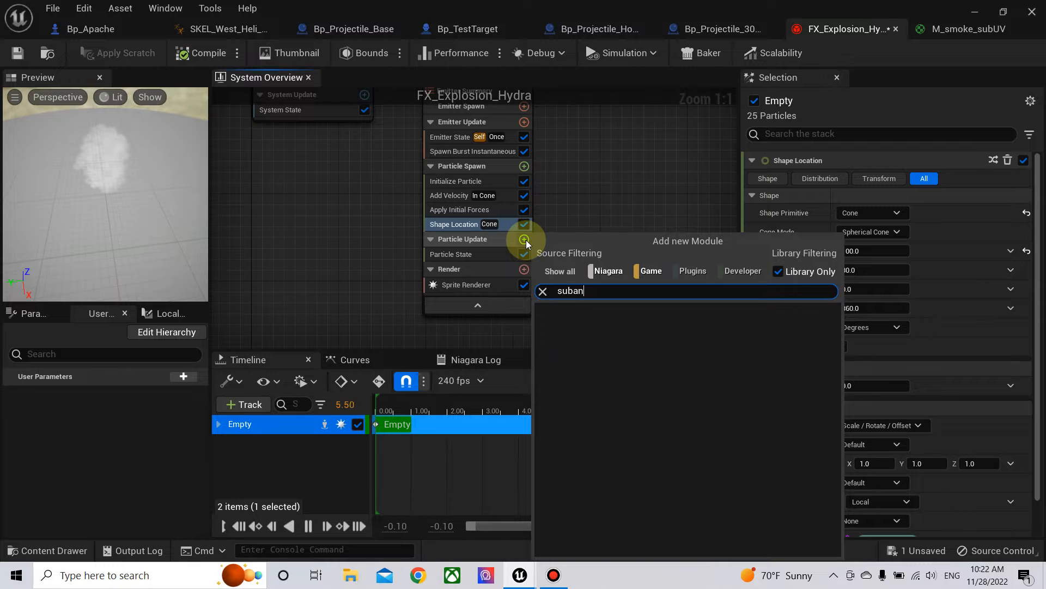
pyautogui.press('BackSpace')
pyautogui.press('BackSpace')
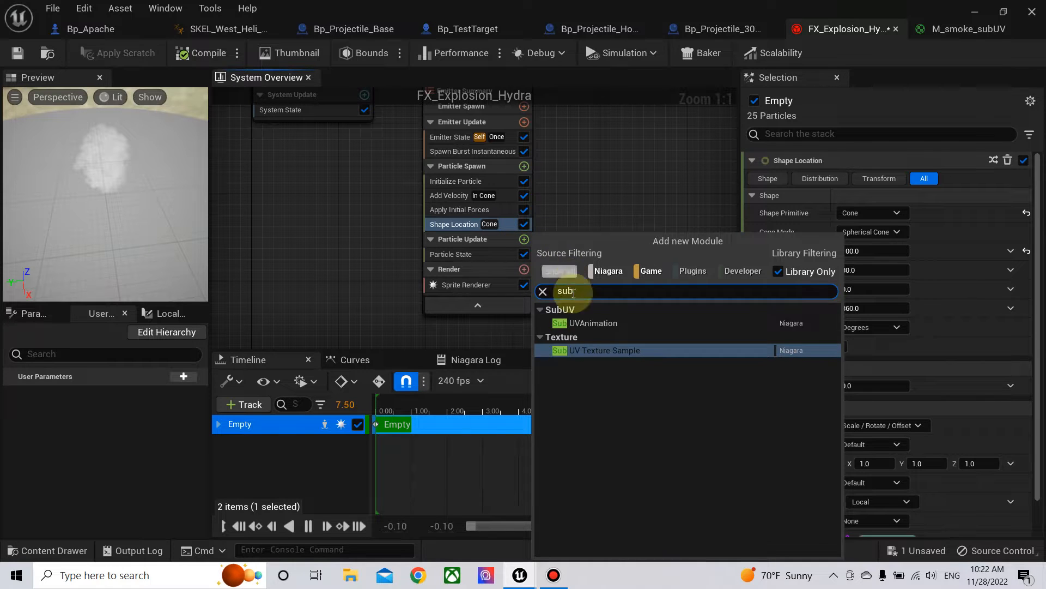
pyautogui.click(590, 327)
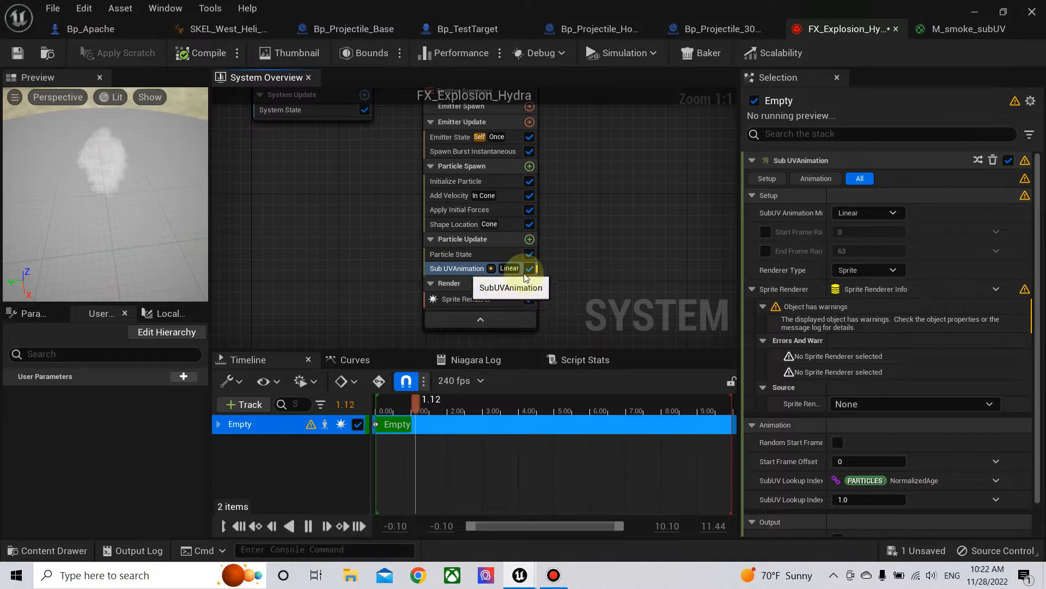
pyautogui.click(898, 405)
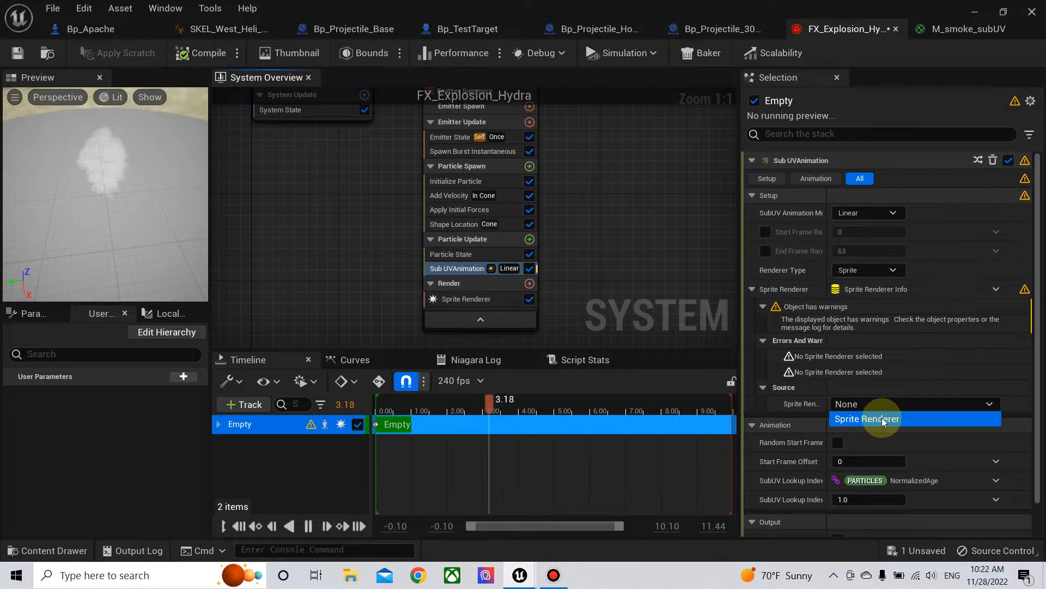
pyautogui.click(883, 421)
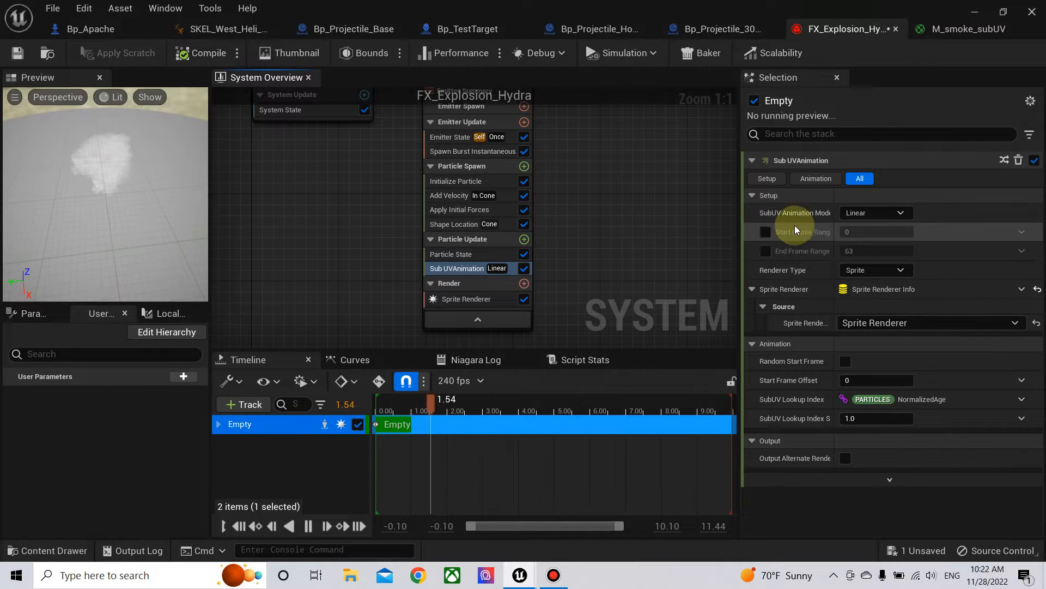
# Step: Enable Sub UVAnimation's start and end frame range overrides with 0 and 63, checking the smoke texture's frame grid and closing the texture and material
pyautogui.click(765, 233)
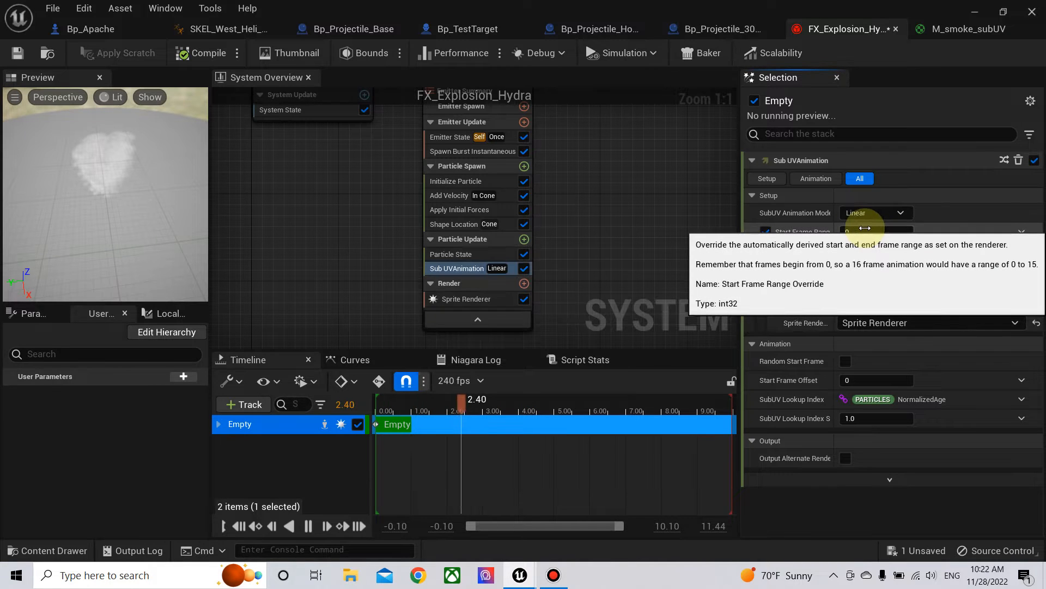
pyautogui.click(962, 32)
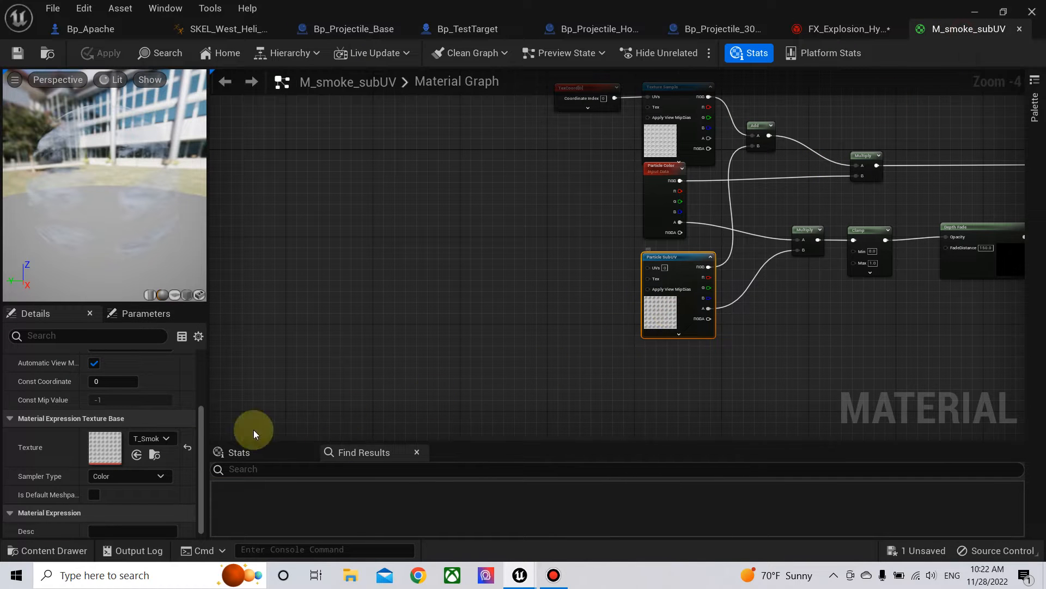
pyautogui.doubleClick(94, 445)
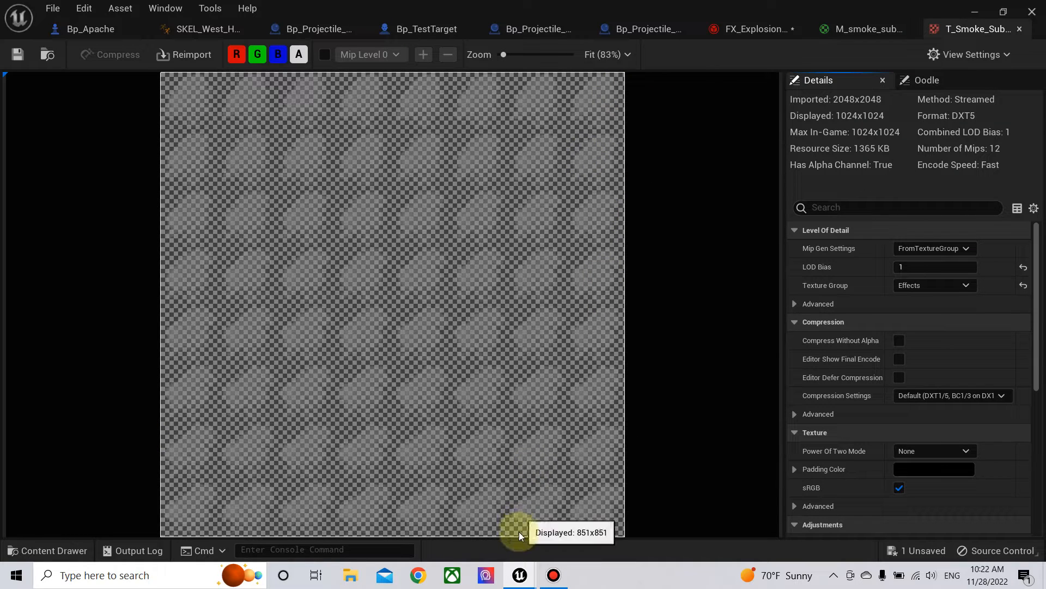
pyautogui.click(1020, 29)
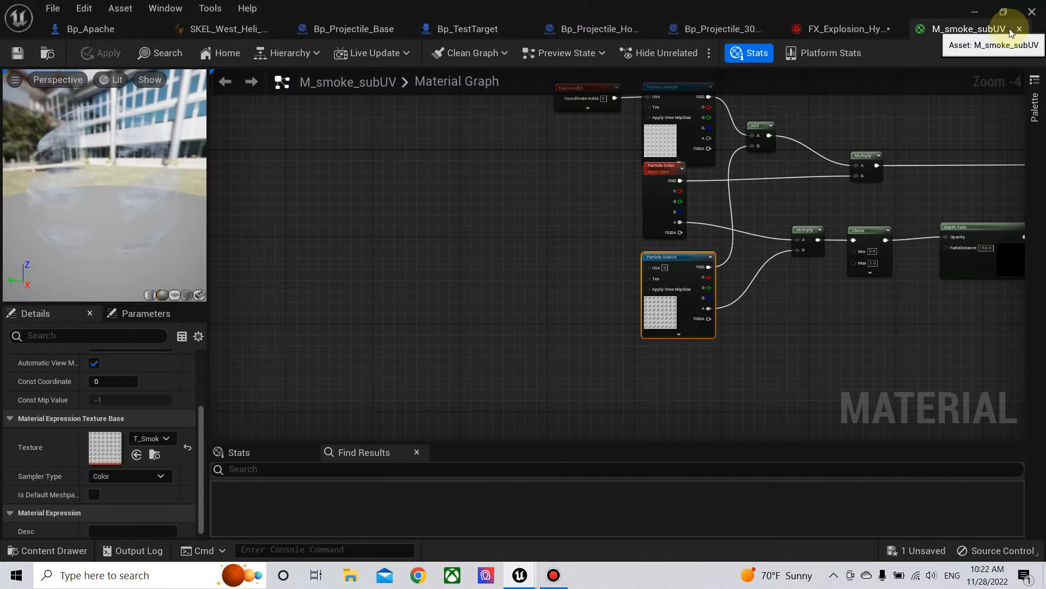
pyautogui.click(1018, 30)
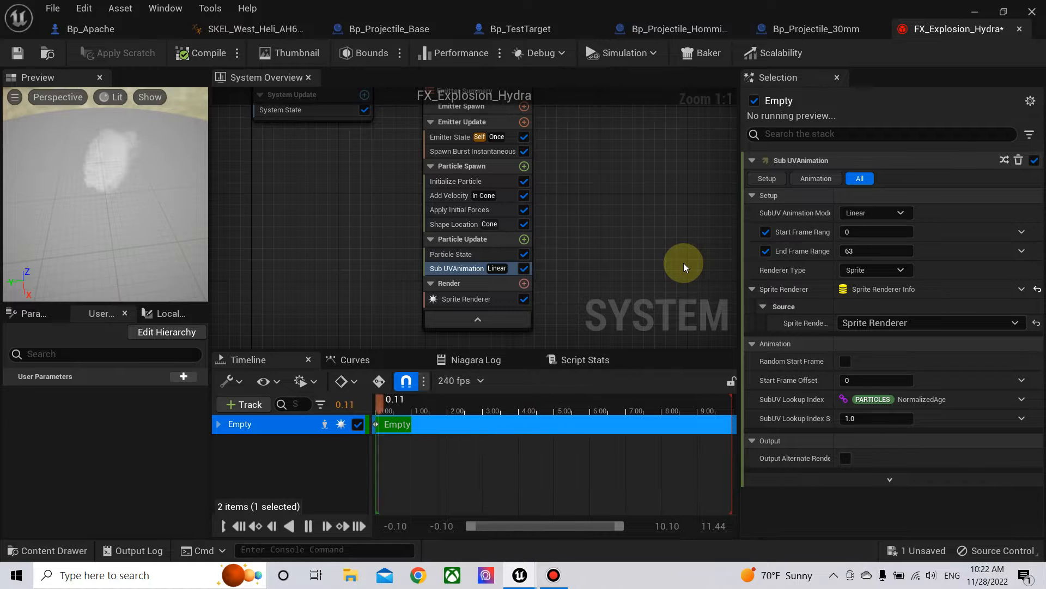
# Step: Add a Gravity Force module to Particle Update and fix its dependency by adding Solve Forces and Velocity
pyautogui.moveTo(622, 244); pyautogui.dragTo(672, 227, button='right')
pyautogui.click(573, 221)
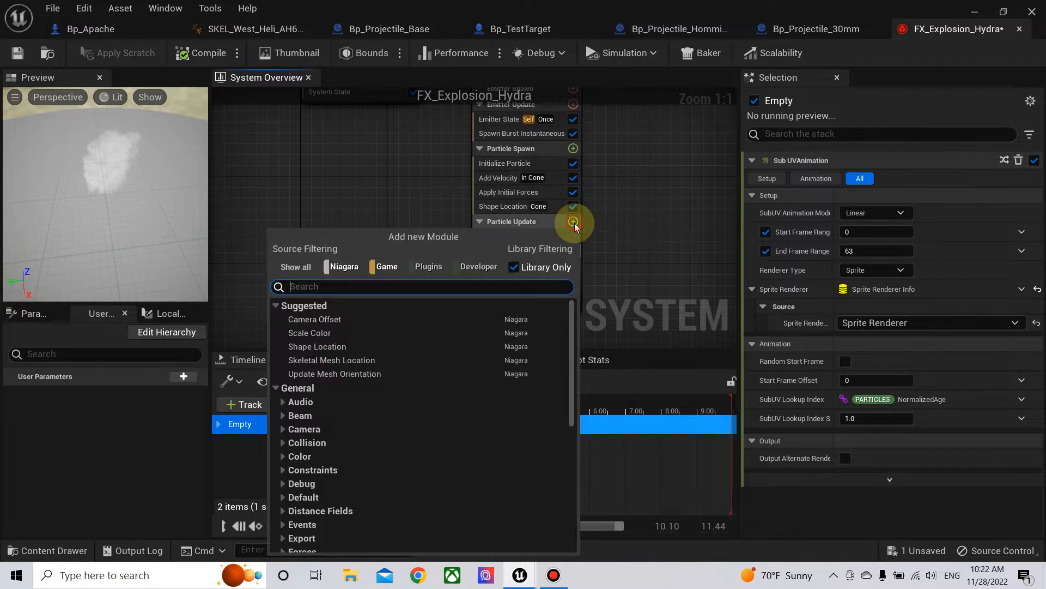
pyautogui.write('grav')
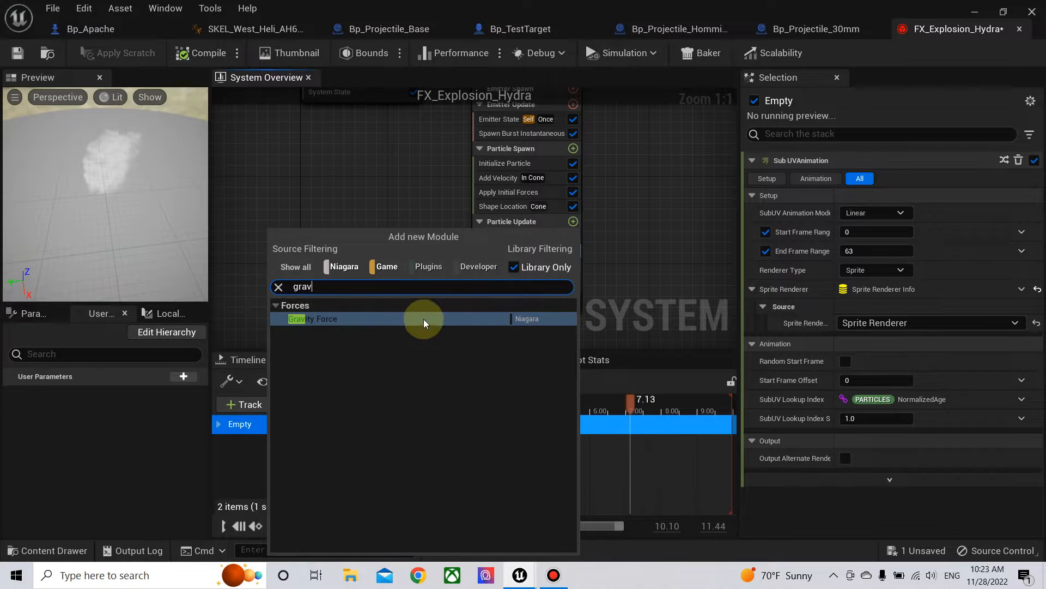
pyautogui.click(364, 322)
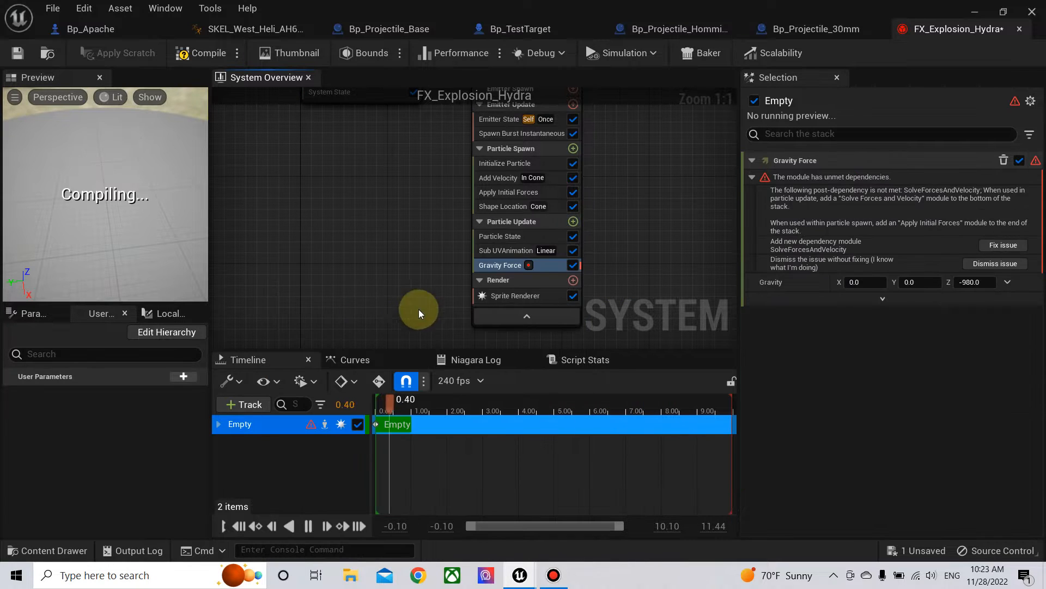
pyautogui.click(1000, 245)
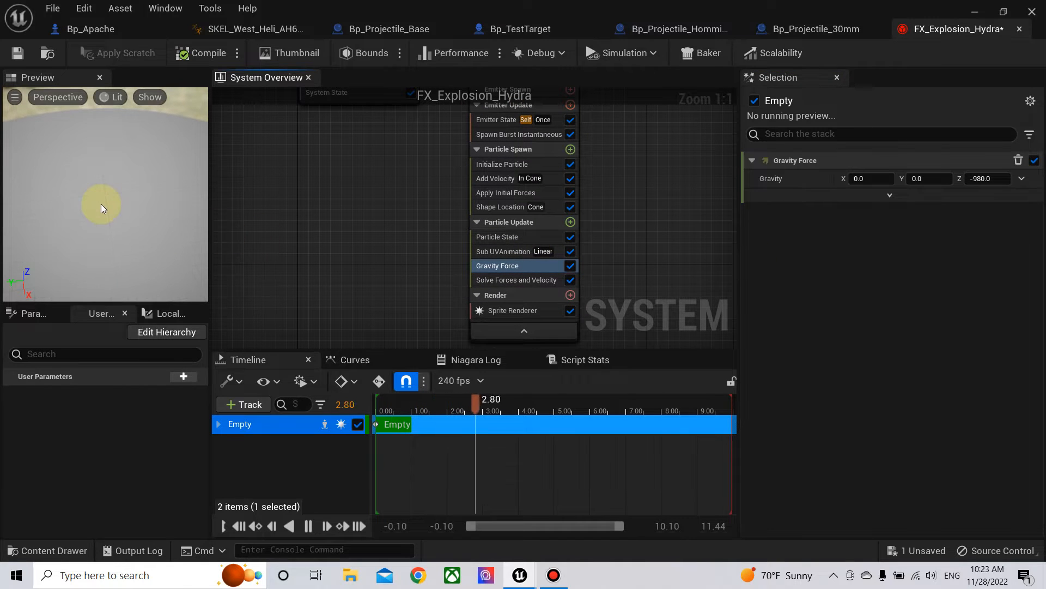
pyautogui.moveTo(100, 210); pyautogui.dragTo(131, 216)
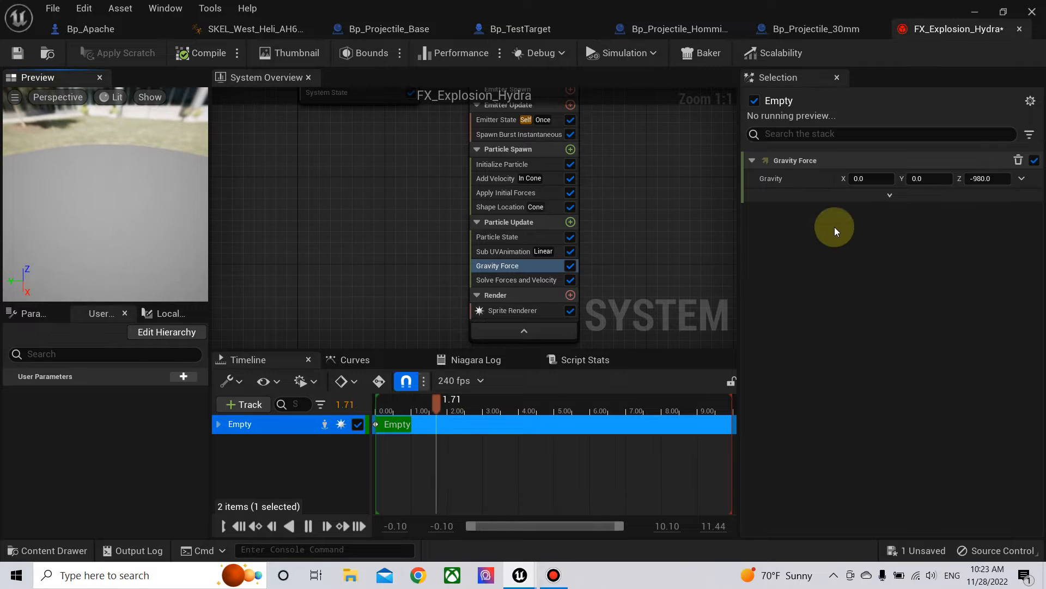
# Step: Set the Gravity Force's Z and Y values to 100 each
pyautogui.click(998, 179)
pyautogui.write('100')
pyautogui.press('Return')
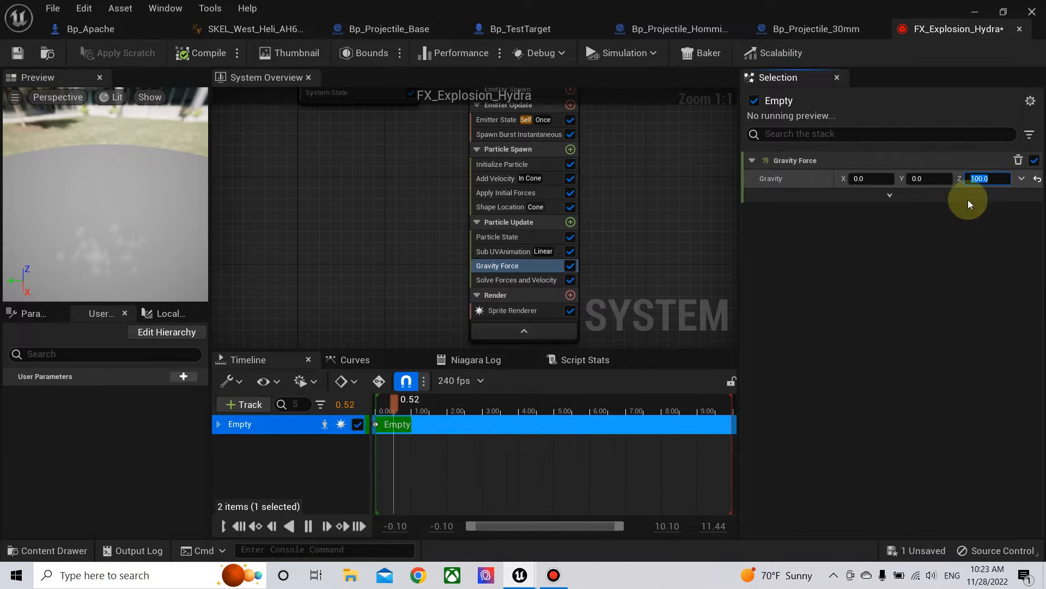
pyautogui.click(925, 179)
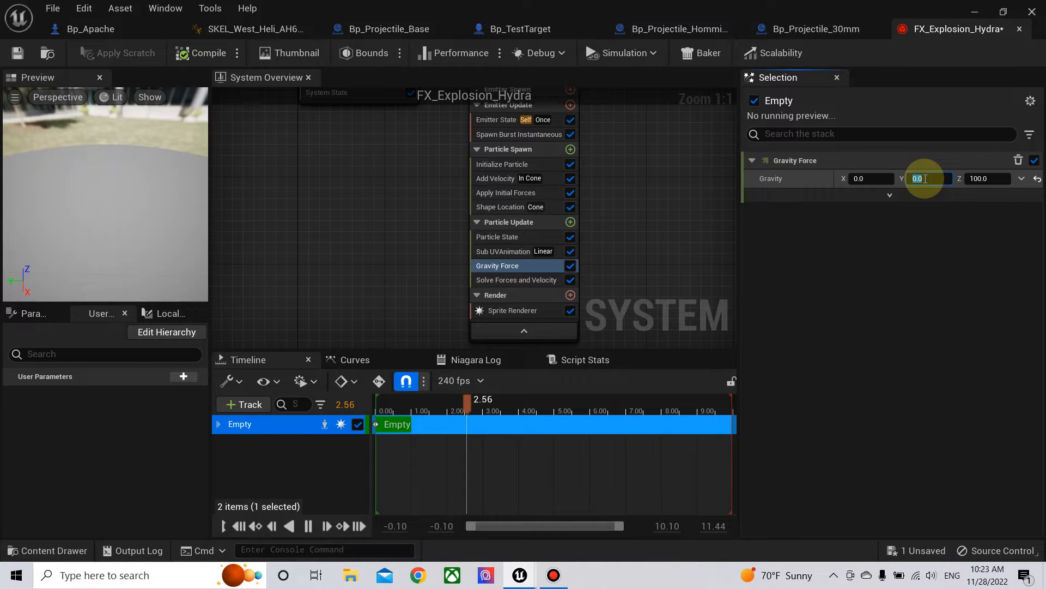
pyautogui.write('100')
pyautogui.press('Return')
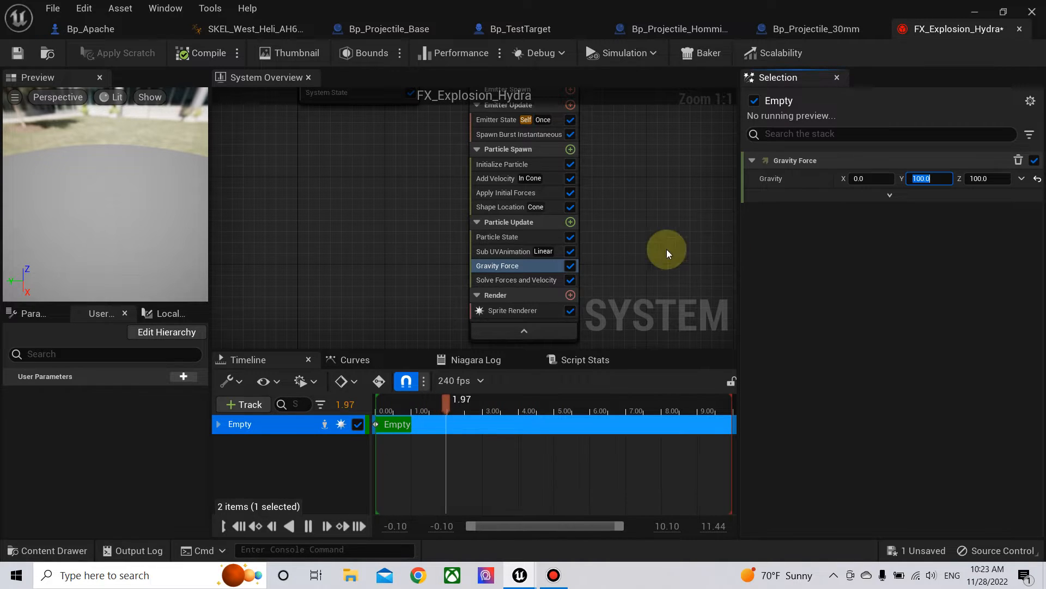
# Step: Point the Add Velocity module's Cone Axis upward by setting X to 0 and Z to 1
pyautogui.click(495, 178)
pyautogui.click(516, 207)
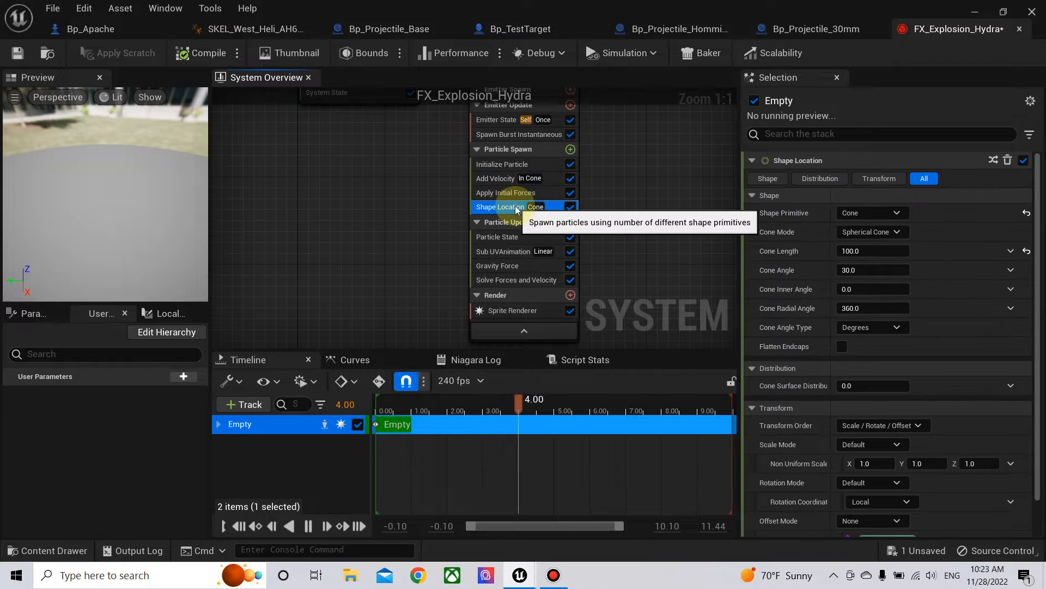
pyautogui.click(501, 183)
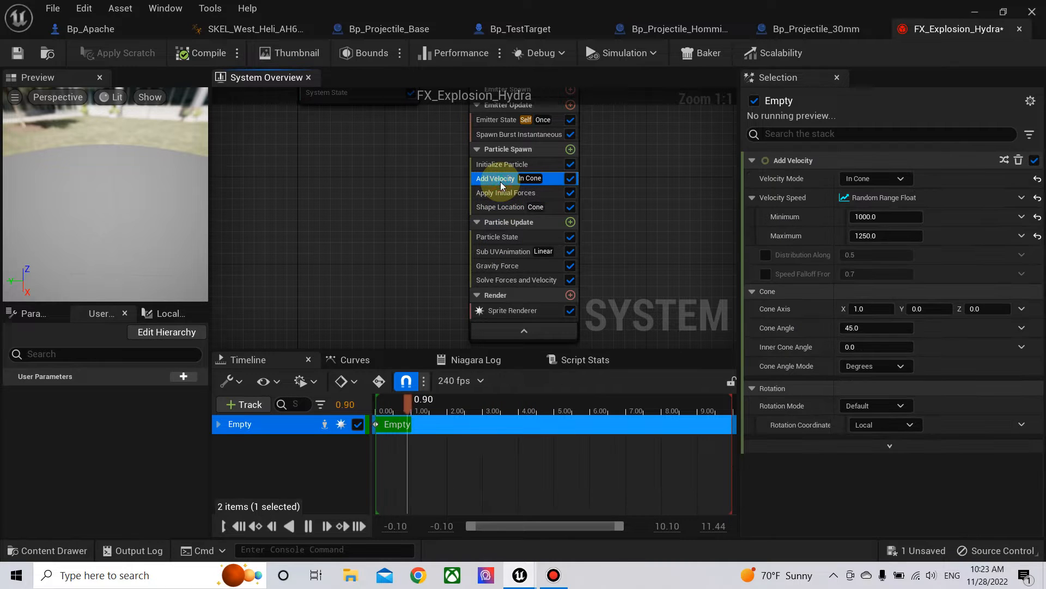
pyautogui.click(870, 308)
pyautogui.click(974, 309)
pyautogui.write('1')
pyautogui.press('Return')
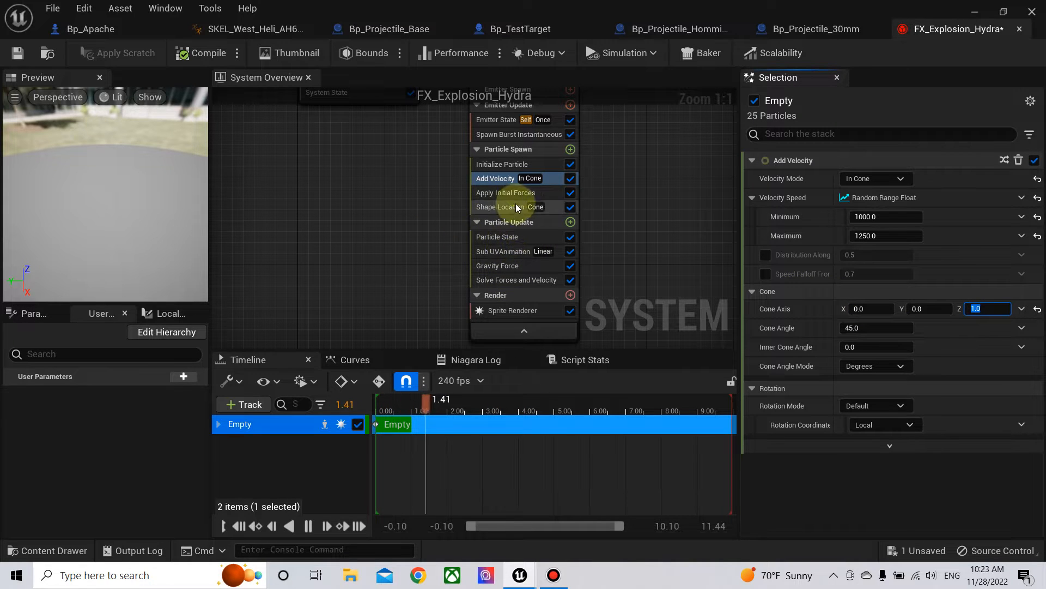
# Step: Make Initialize Particle's Lifetime a Random Range Float with Minimum 2.5 and Maximum 5
pyautogui.click(504, 164)
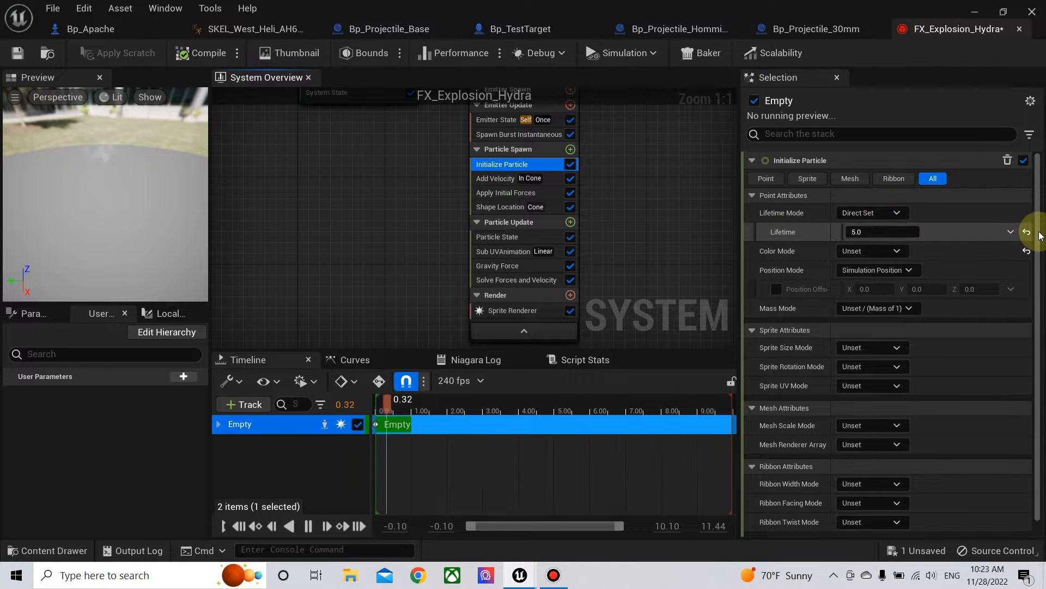
pyautogui.click(1011, 232)
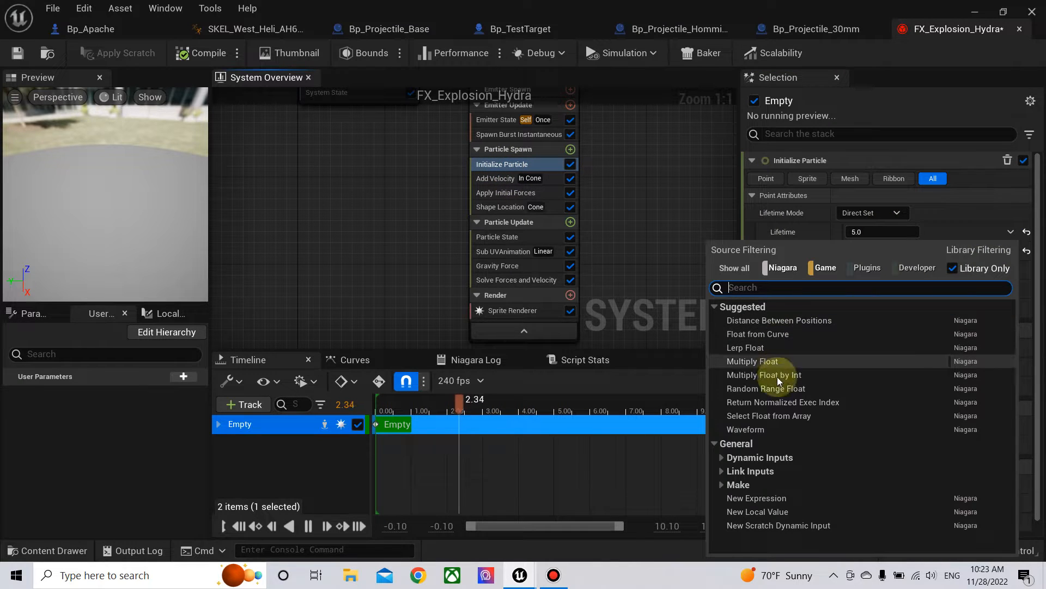
pyautogui.click(794, 388)
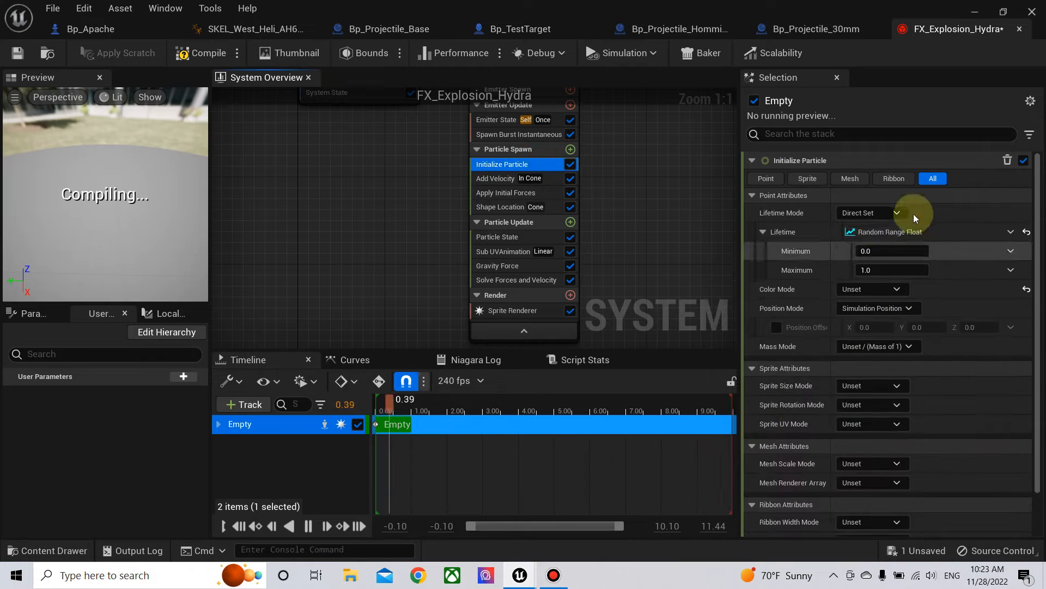
pyautogui.click(889, 252)
pyautogui.write('2.5')
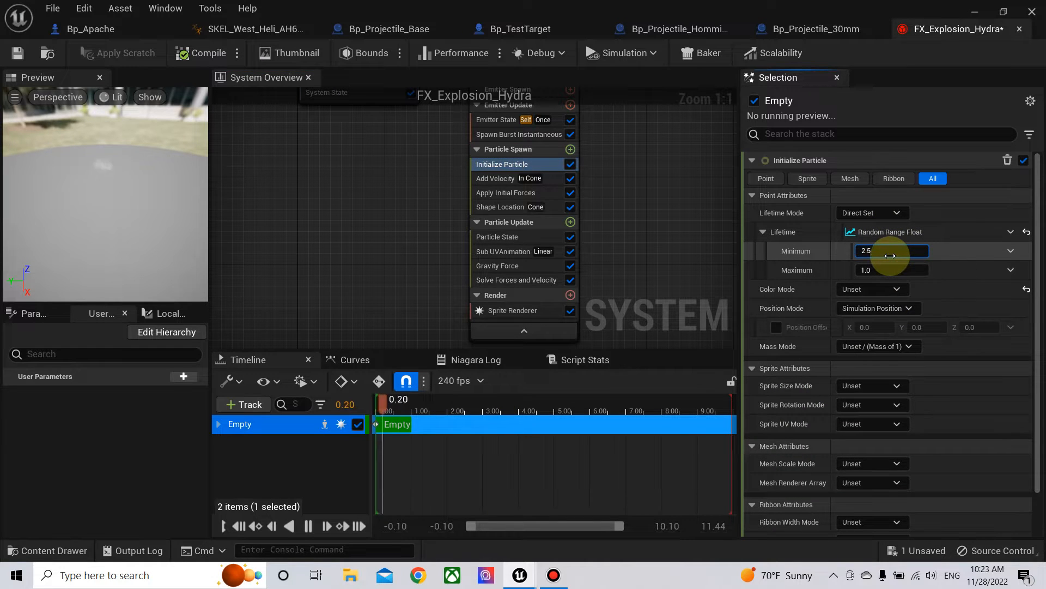
pyautogui.click(894, 269)
pyautogui.write('5')
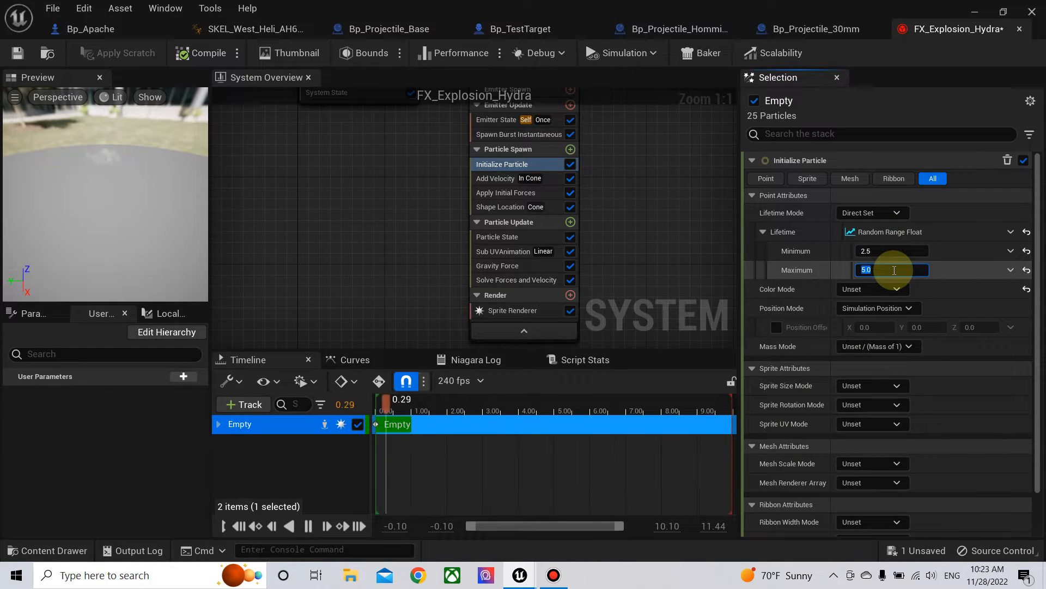
pyautogui.press('Return')
# Step: Change the particle Lifetime range to Minimum 5 and Maximum 7.5
pyautogui.click(877, 251)
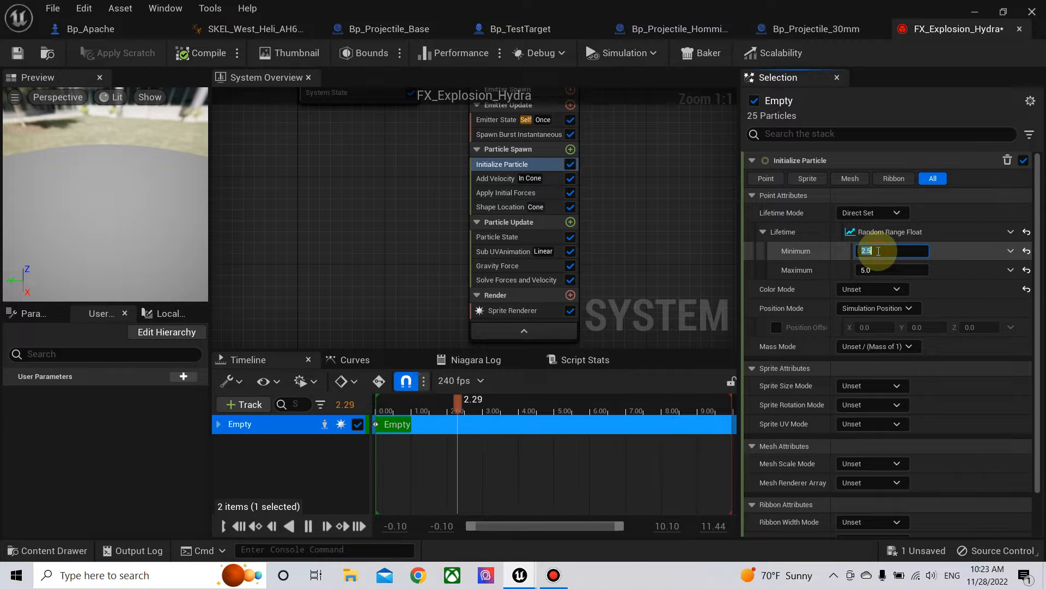
pyautogui.write('5')
pyautogui.click(886, 269)
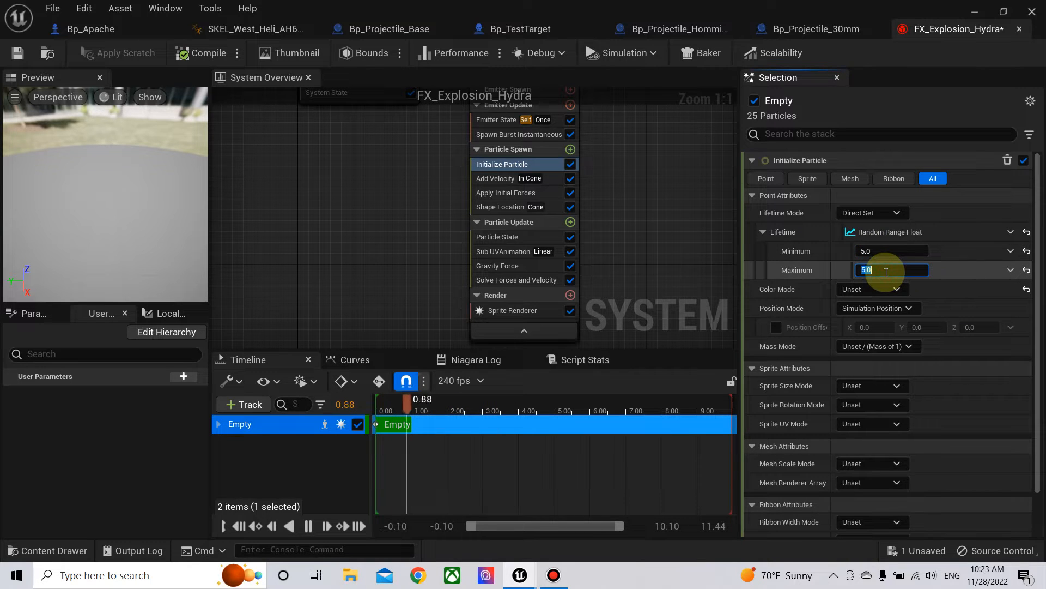
pyautogui.press('Return')
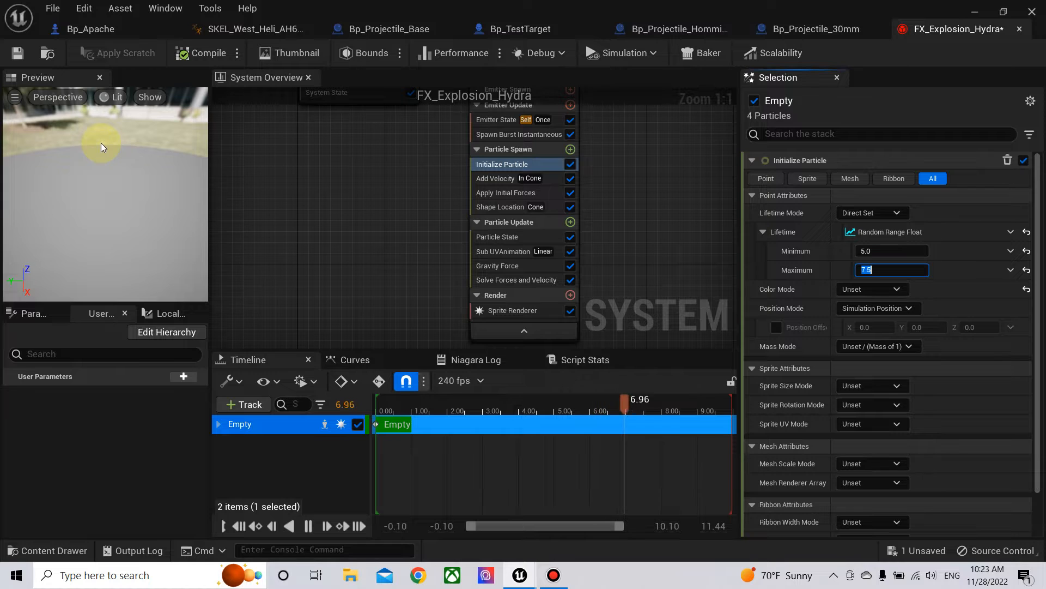
# Step: Set Sprite Size Mode to Random Uniform with a minimum sprite size of 500 and a maximum of 600
pyautogui.scroll(-2, 908, 349)
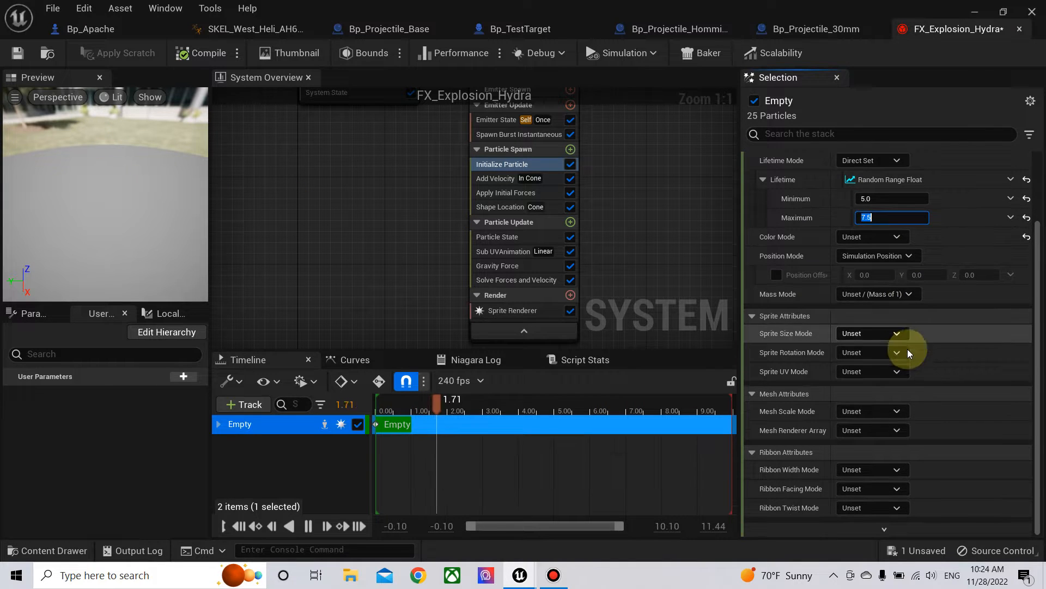
pyautogui.click(897, 334)
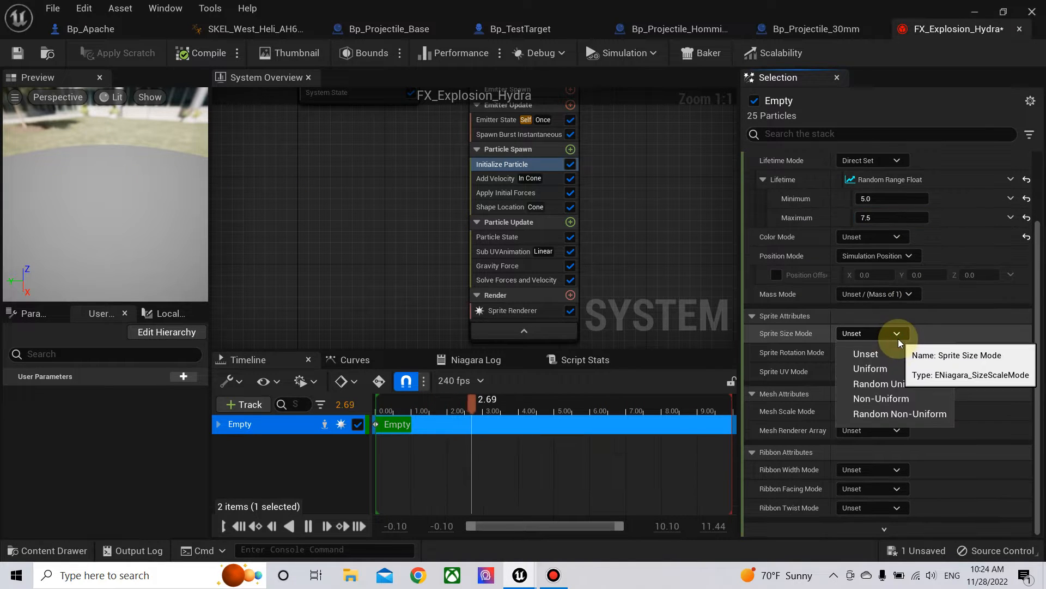
pyautogui.click(915, 389)
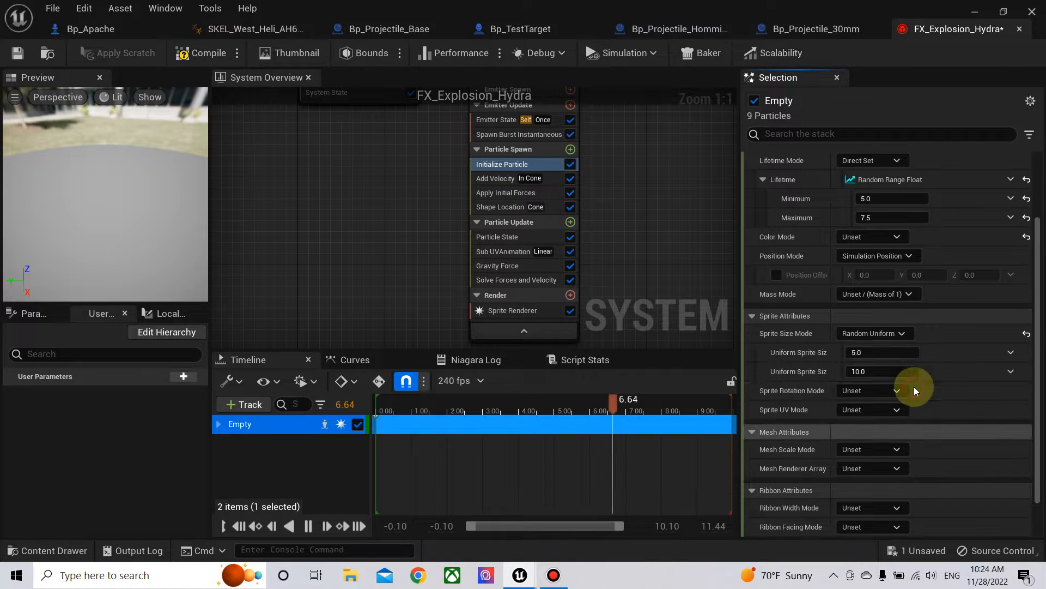
pyautogui.click(868, 352)
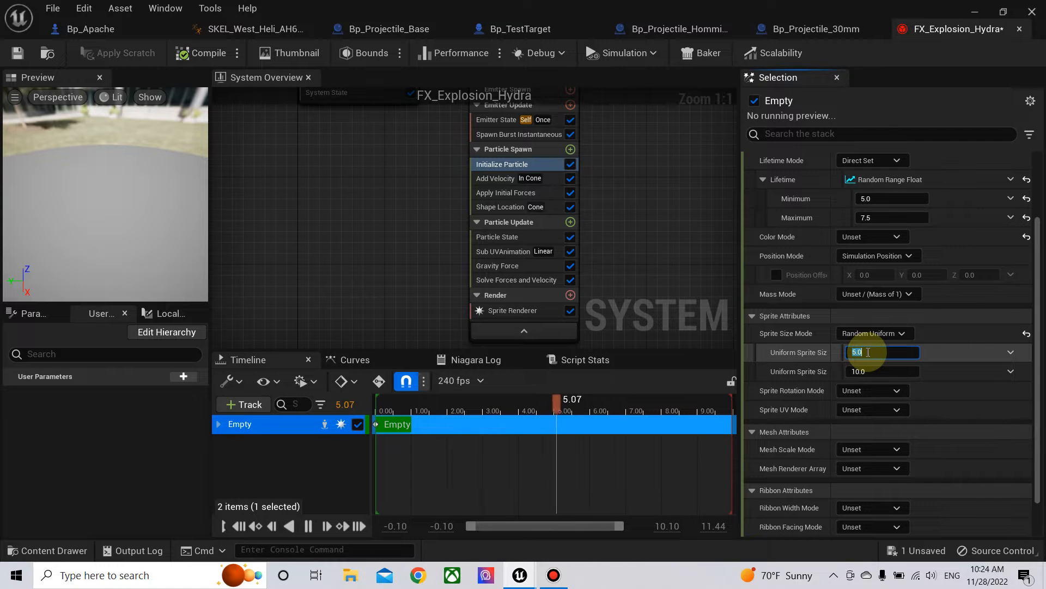
pyautogui.write('75')
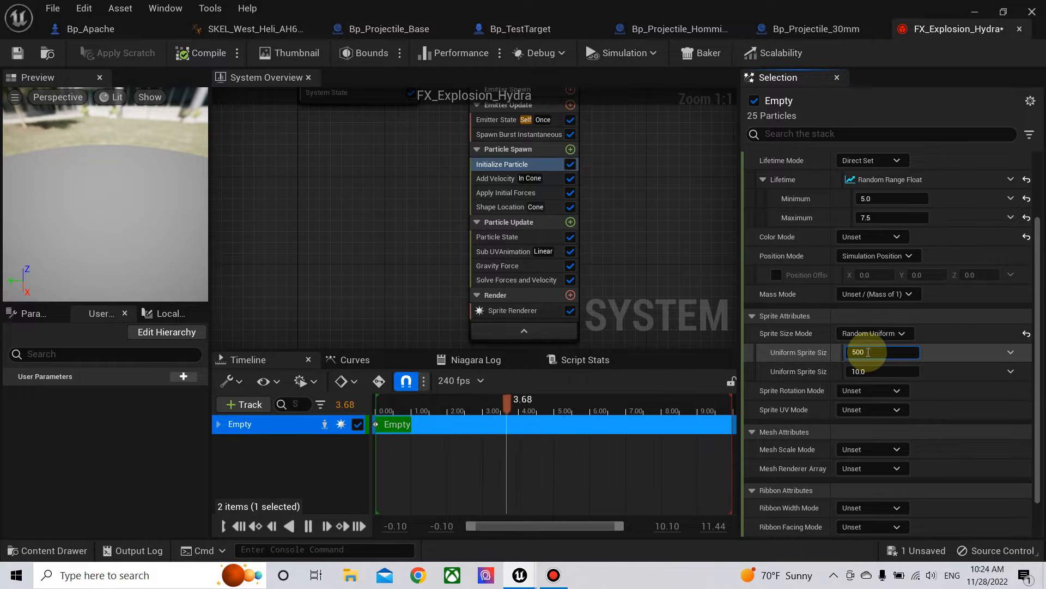
pyautogui.click(869, 372)
pyautogui.write('6')
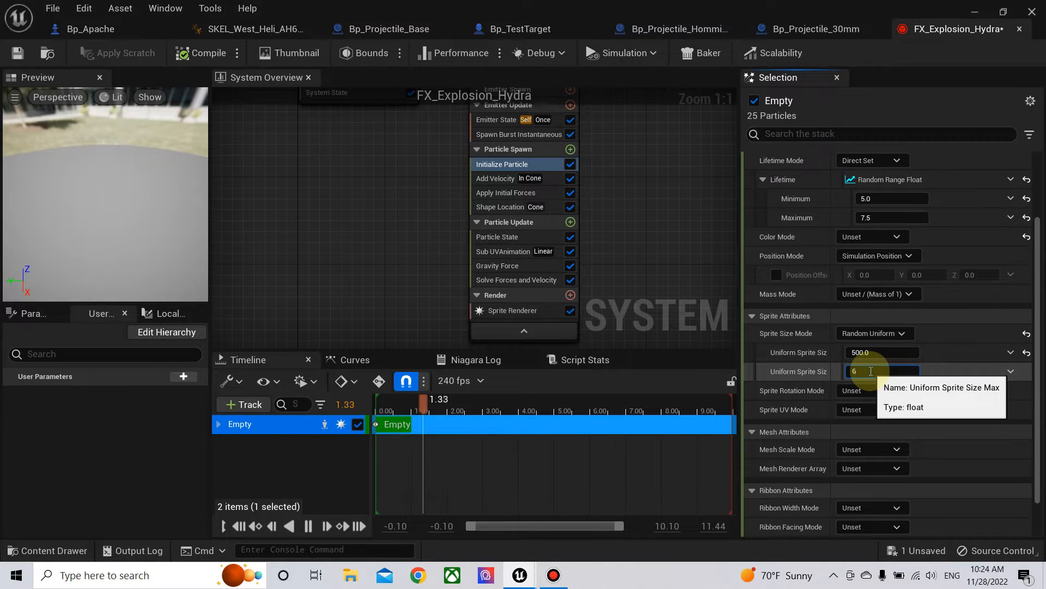
pyautogui.write('00')
pyautogui.press('Return')
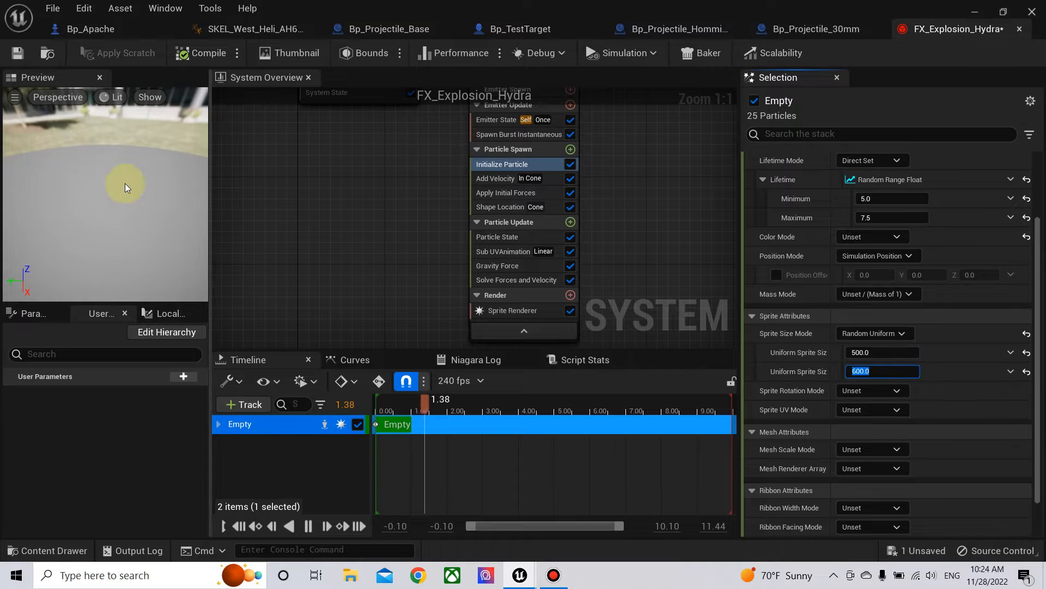
pyautogui.moveTo(96, 165); pyautogui.dragTo(93, 159)
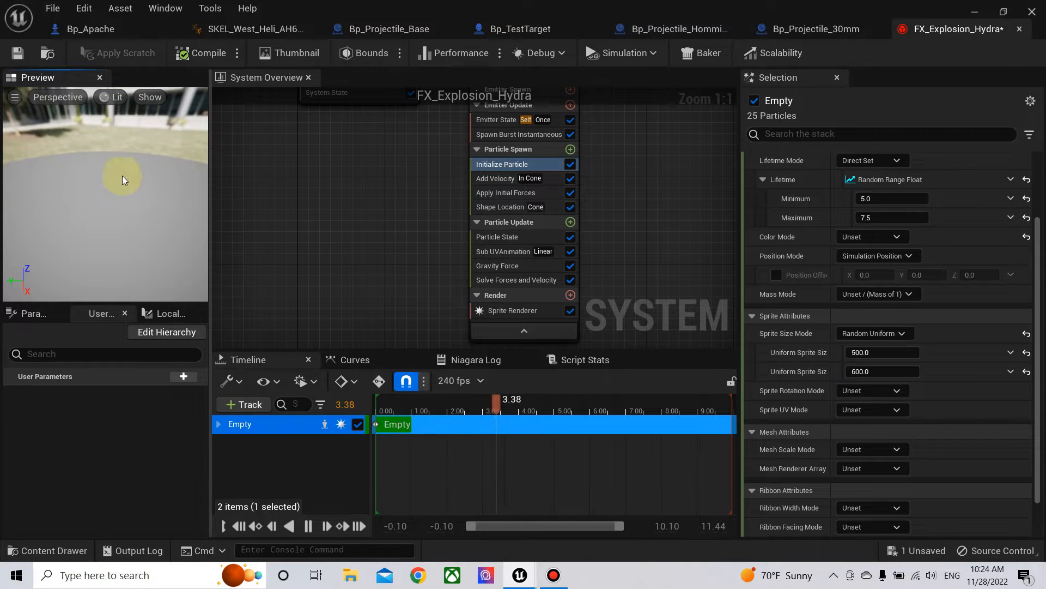
# Step: Add a Drag module to the emitter's Particle Update stage
pyautogui.moveTo(388, 207); pyautogui.dragTo(315, 192, button='right')
pyautogui.moveTo(543, 184); pyautogui.dragTo(564, 260, button='right')
pyautogui.click(439, 247)
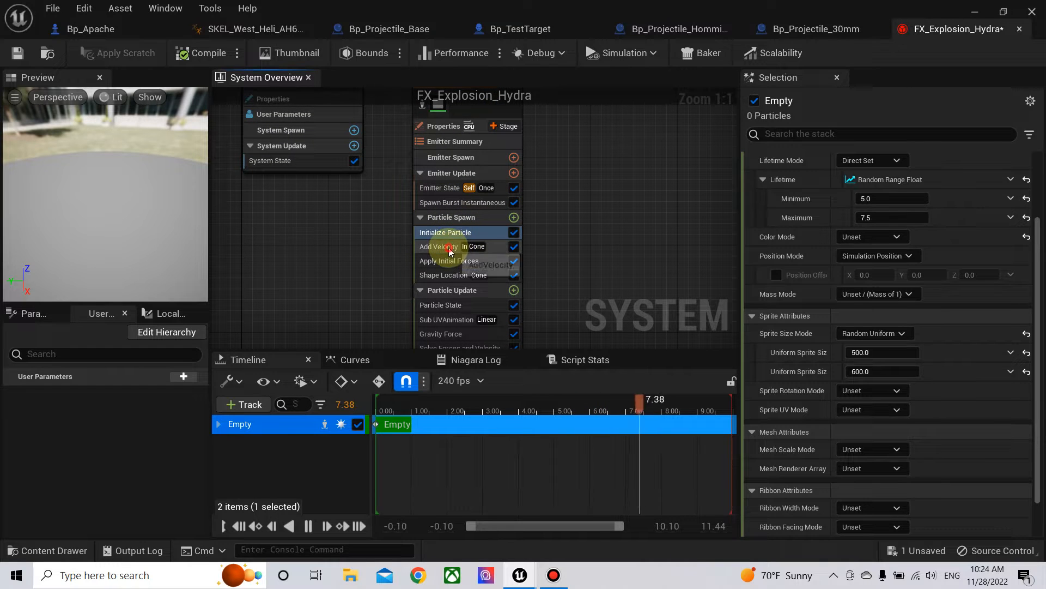
pyautogui.moveTo(682, 254); pyautogui.dragTo(733, 228, button='right')
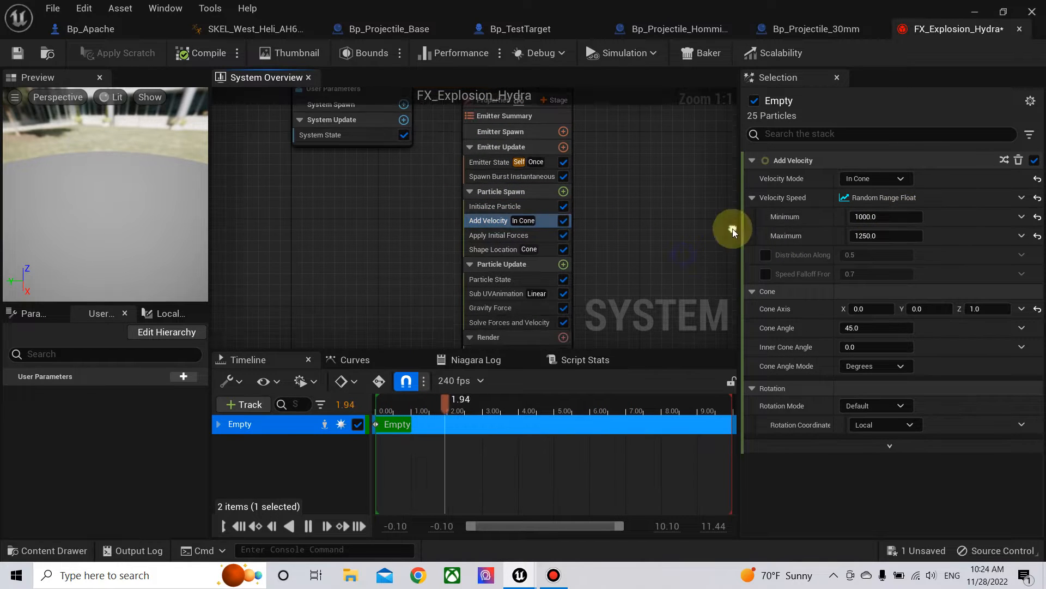
pyautogui.click(564, 265)
pyautogui.write('drag')
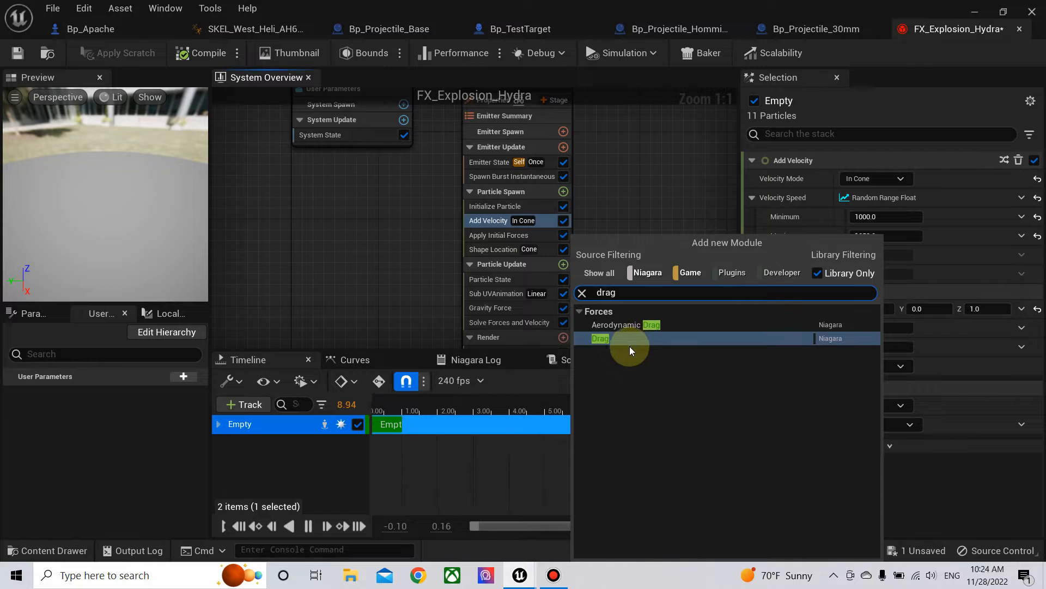
pyautogui.click(618, 338)
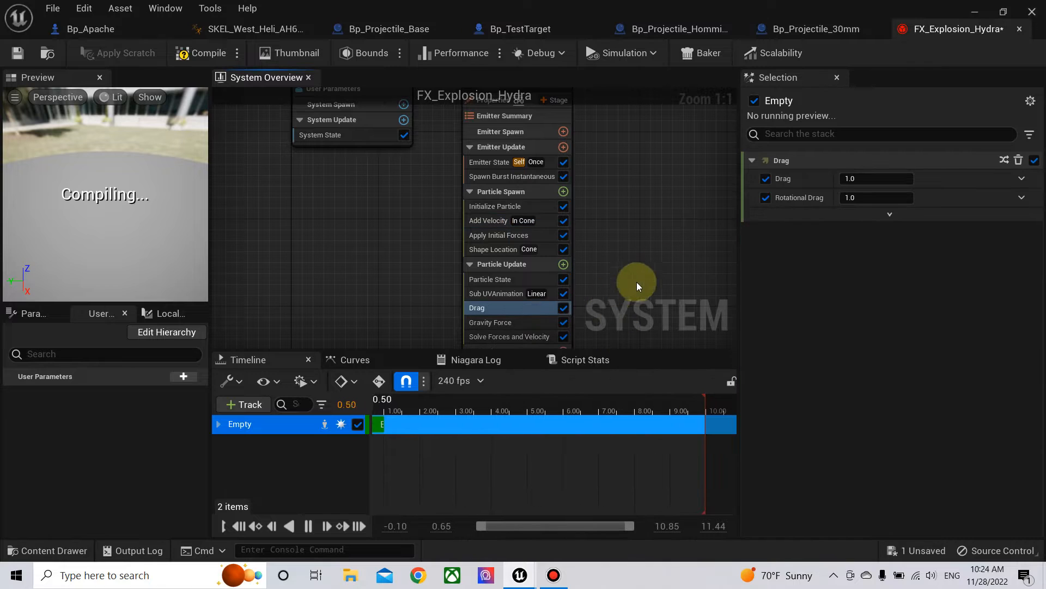
pyautogui.moveTo(116, 175)
pyautogui.mouseDown()
pyautogui.moveTo(153, 192)
pyautogui.moveTo(105, 165)
pyautogui.mouseUp()
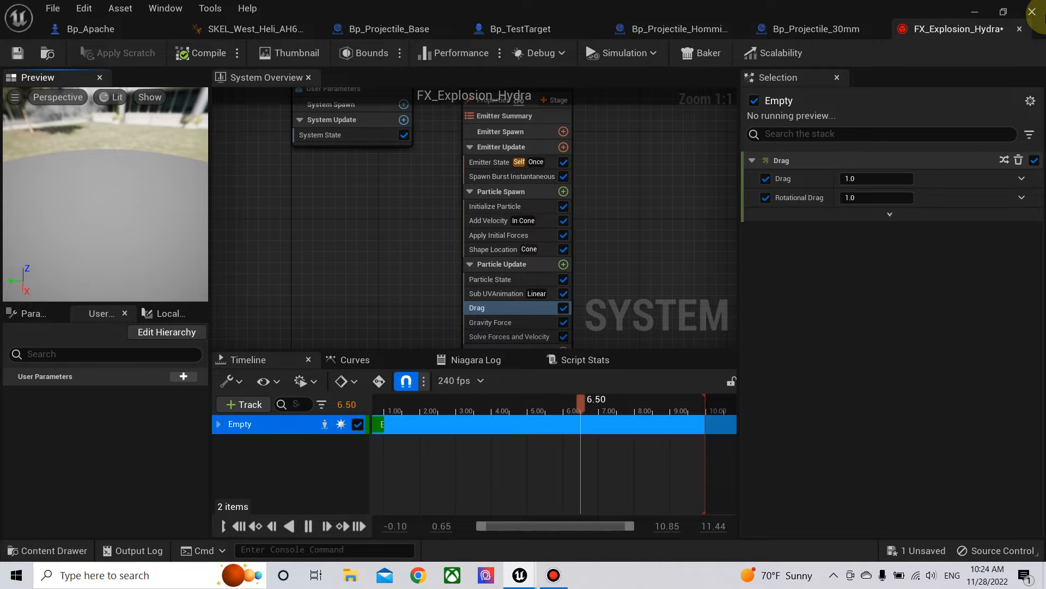
# Step: Switch to the level editor and place FX_Explosion_Hydra on the floor in front of the helicopter
pyautogui.click(973, 12)
pyautogui.moveTo(322, 467); pyautogui.dragTo(363, 326)
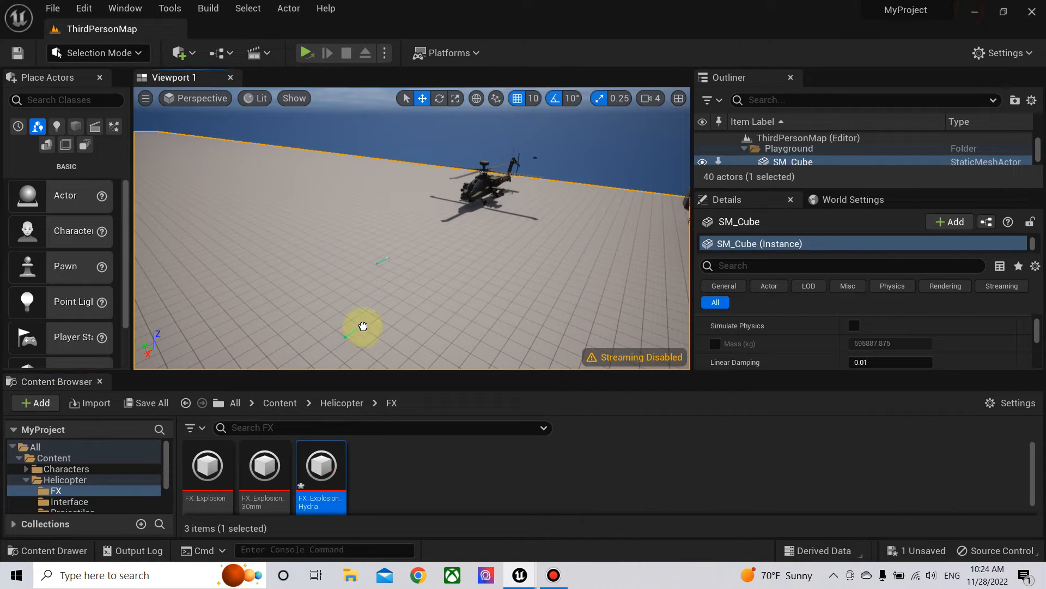
pyautogui.moveTo(521, 293); pyautogui.dragTo(518, 295)
# Step: Delete the Fx_Test Niagara actor from the level
pyautogui.click(387, 258)
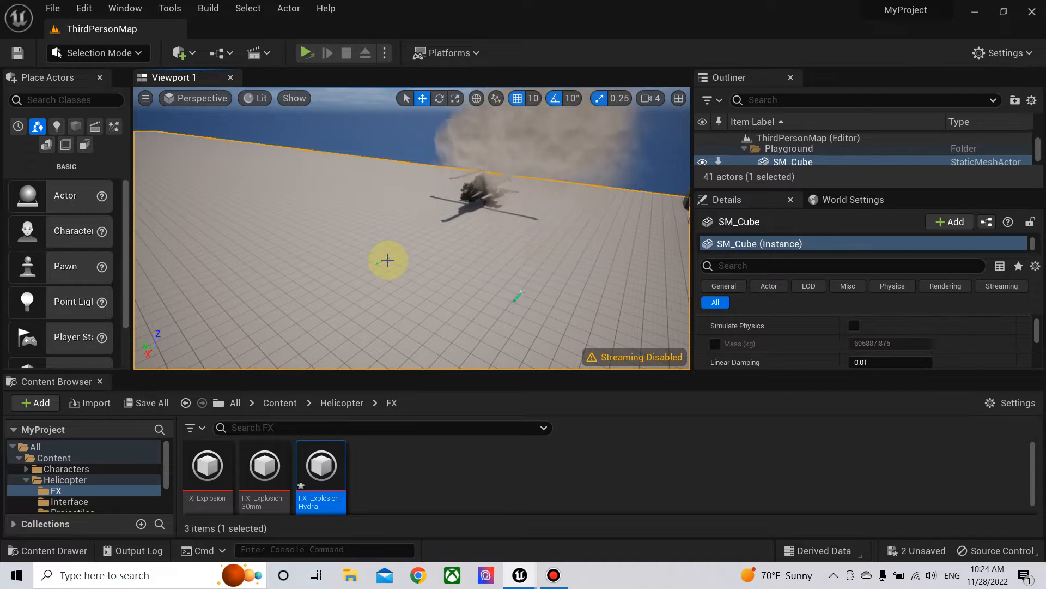
pyautogui.click(386, 260)
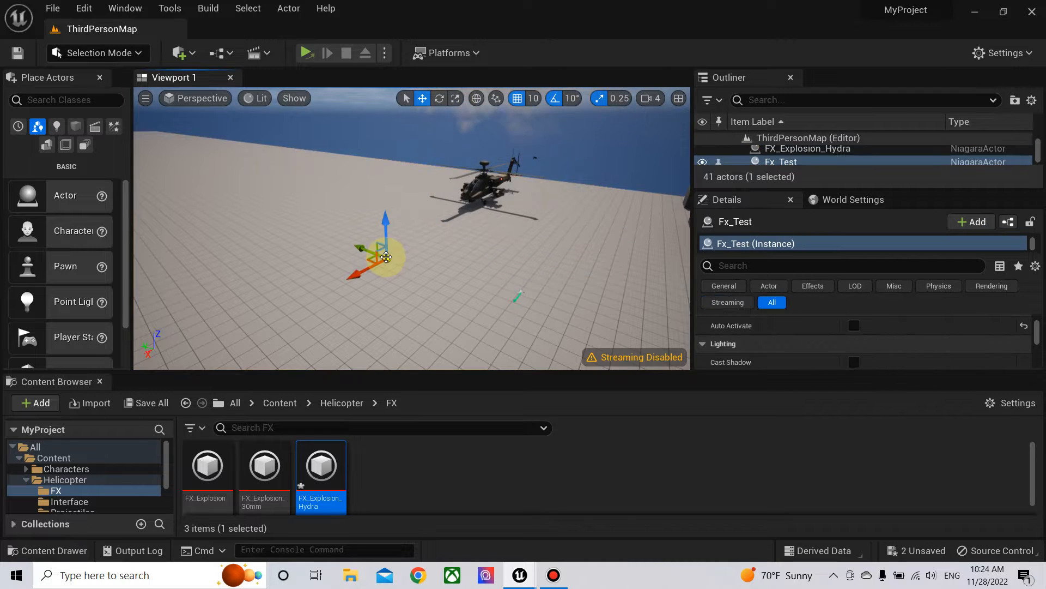
pyautogui.press('Delete')
# Step: Toggle Auto Activate on the placed FX_Explosion_Hydra actor to replay the effect in the level
pyautogui.click(518, 296)
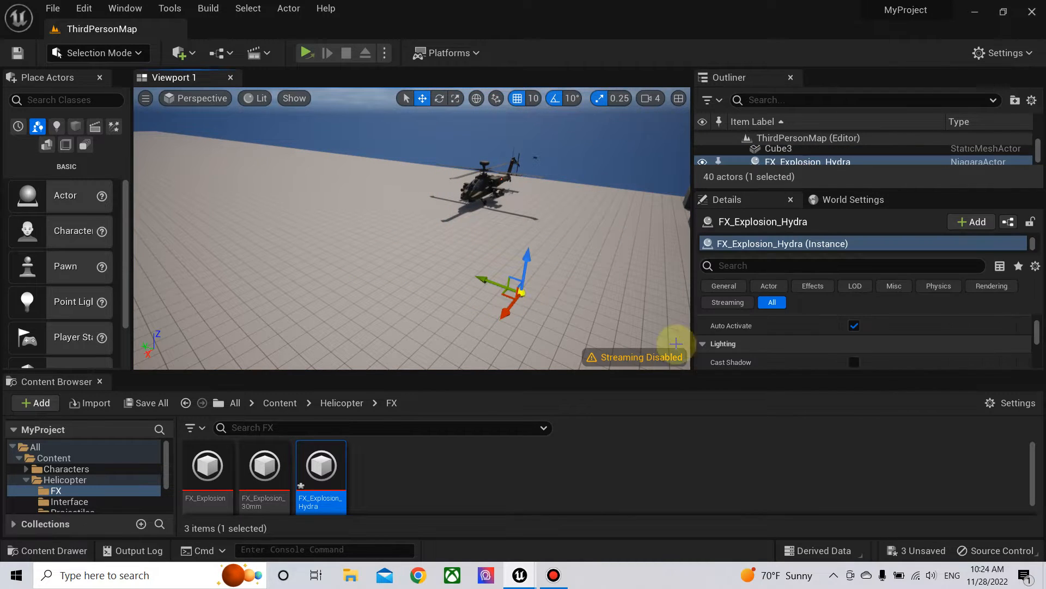
pyautogui.click(856, 325)
pyautogui.moveTo(609, 310); pyautogui.dragTo(493, 305, button='right')
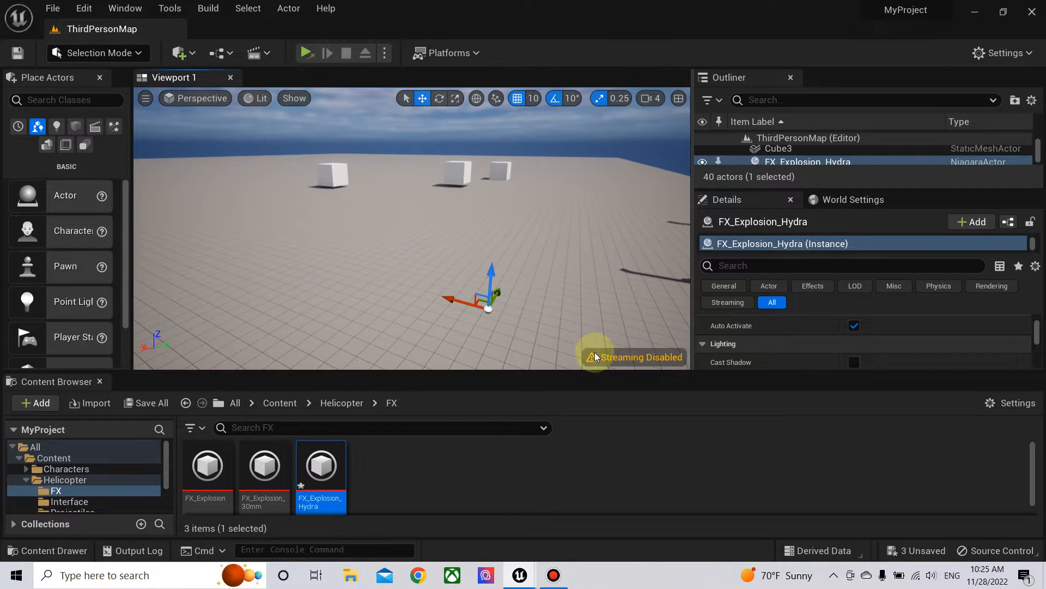
# Step: Return to the FX_Explosion_Hydra editor, add a Color module to Particle Update and drive its Color with Color from Curve
pyautogui.click(572, 499)
pyautogui.moveTo(547, 254); pyautogui.dragTo(588, 250, button='right')
pyautogui.click(511, 190)
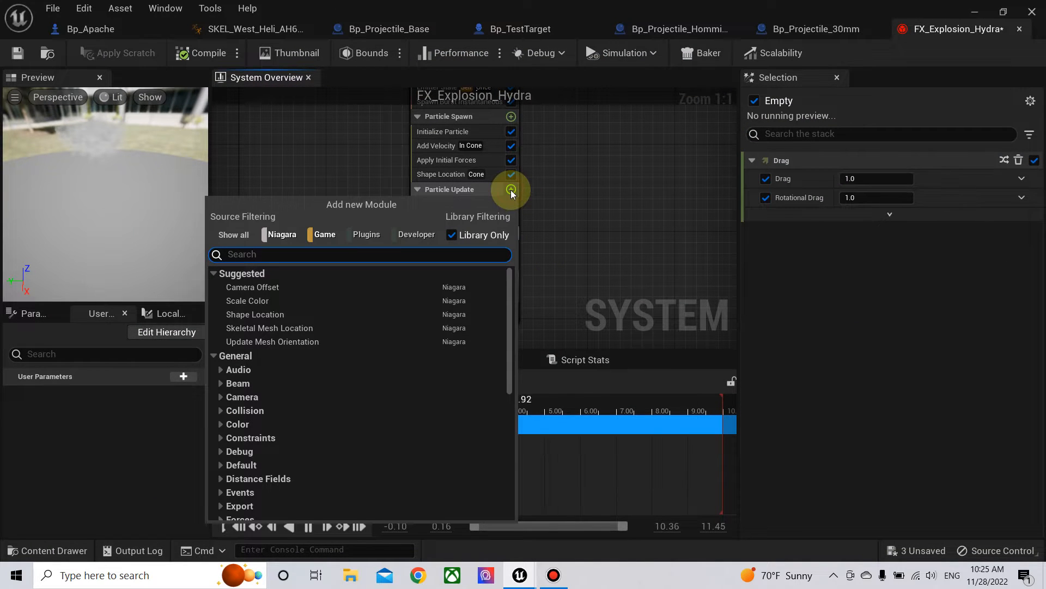
pyautogui.write('colo')
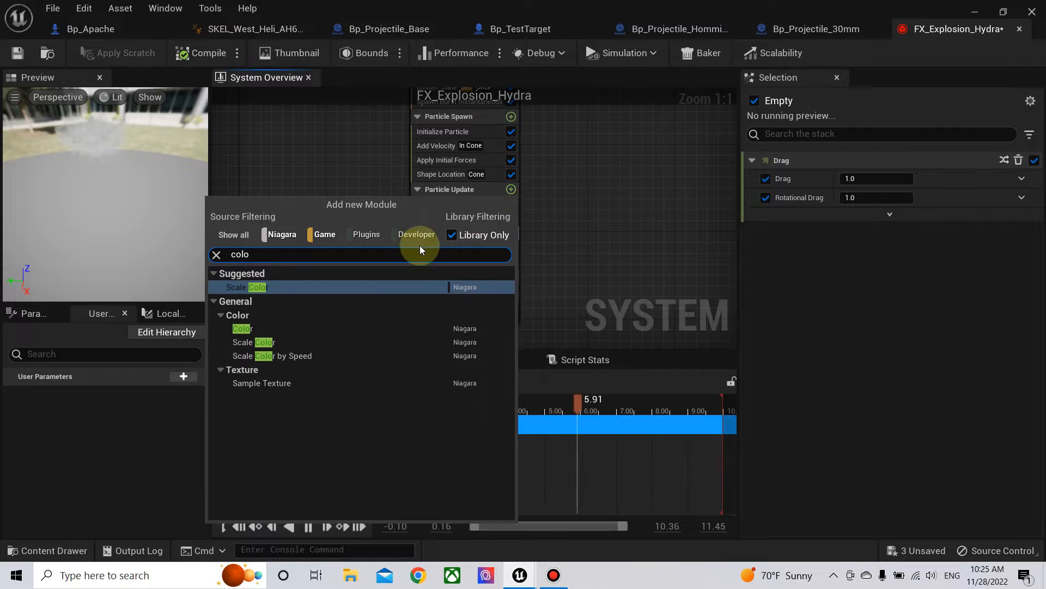
pyautogui.click(260, 328)
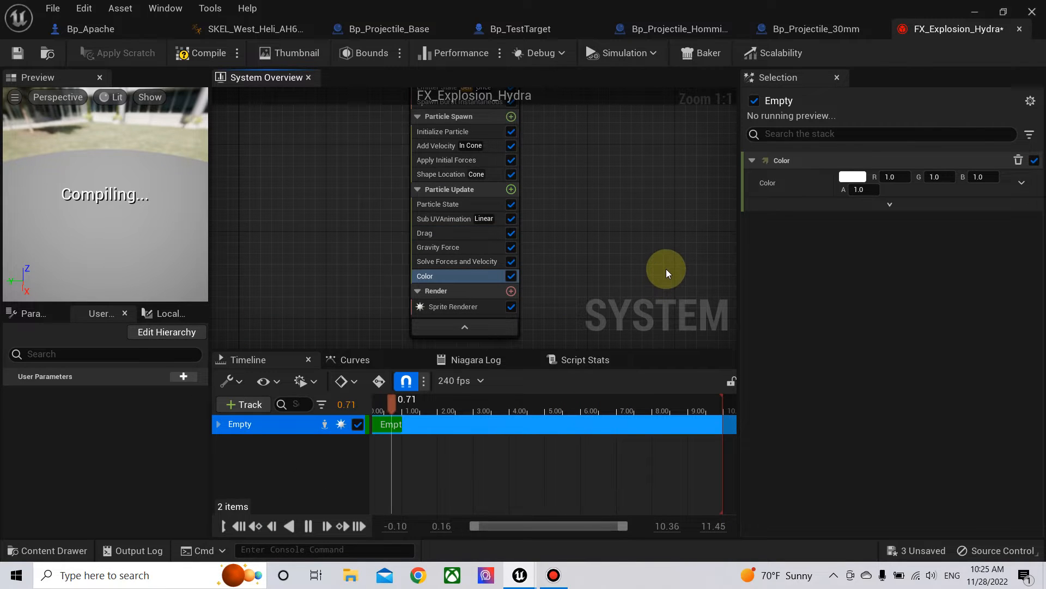
pyautogui.click(1022, 183)
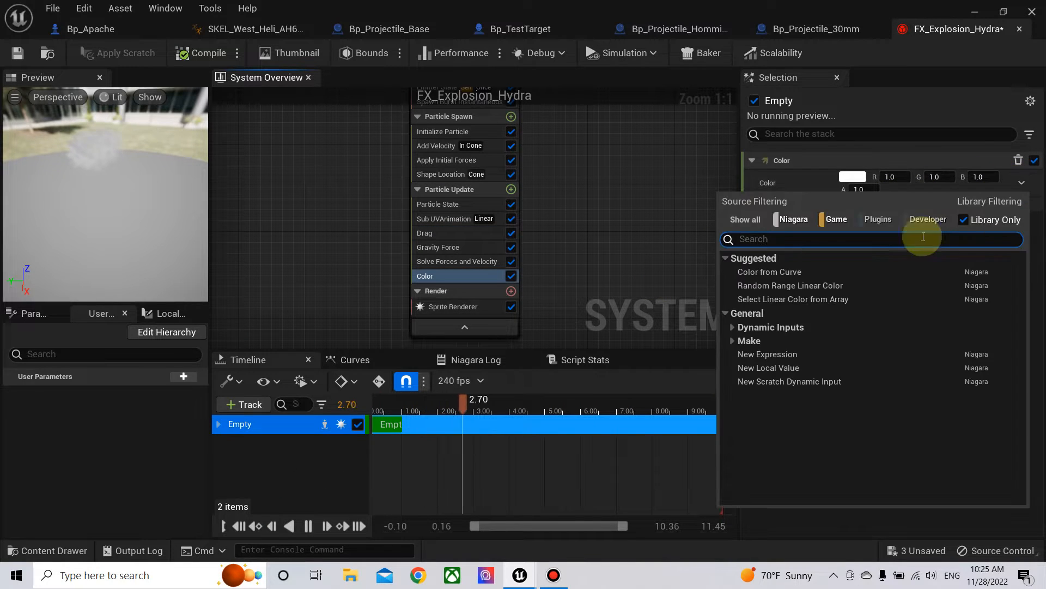
pyautogui.click(793, 272)
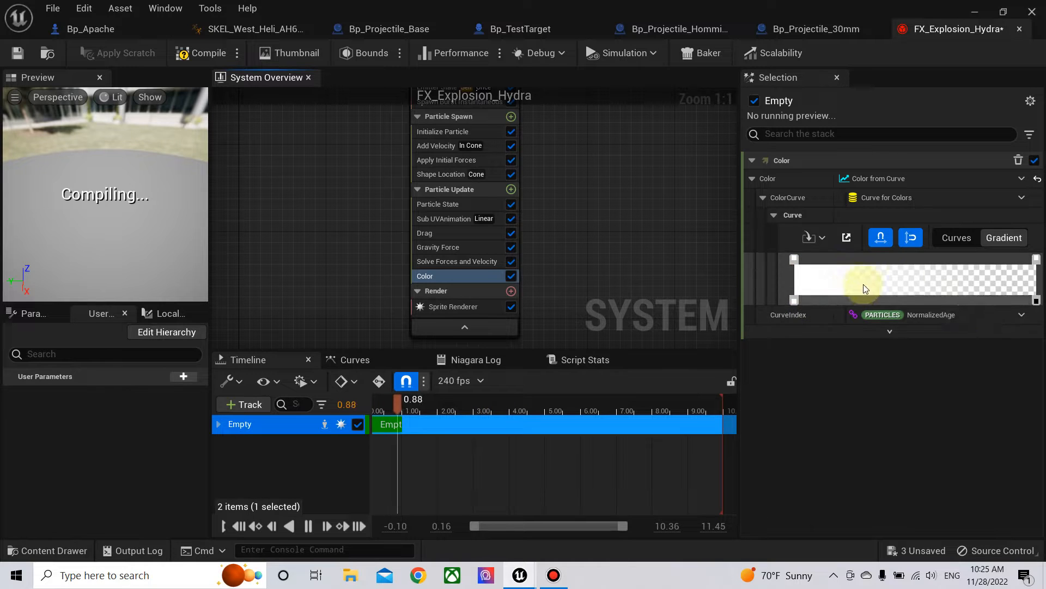
pyautogui.click(794, 259)
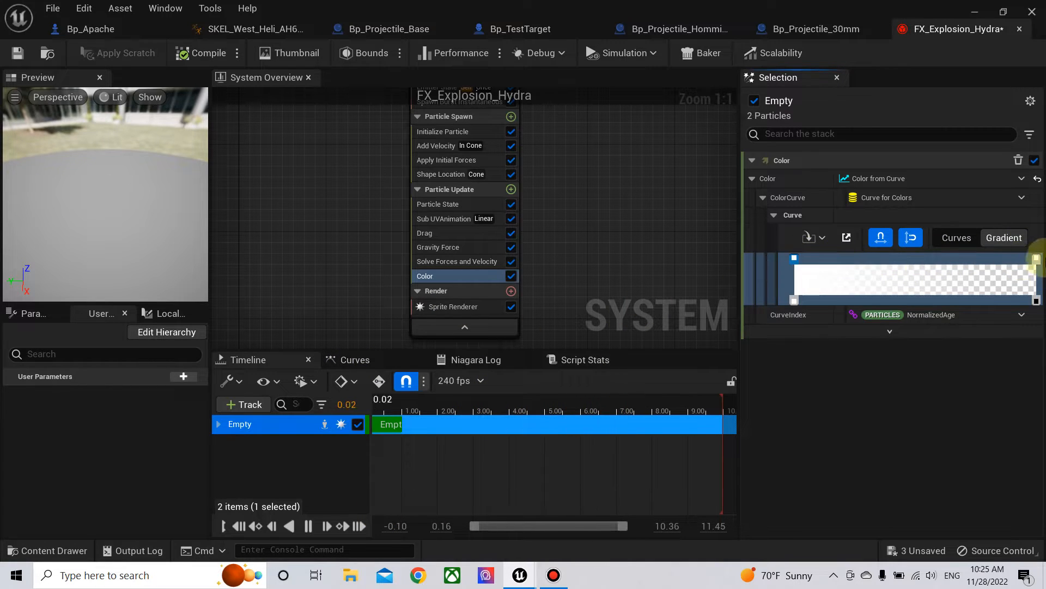
pyautogui.click(1036, 259)
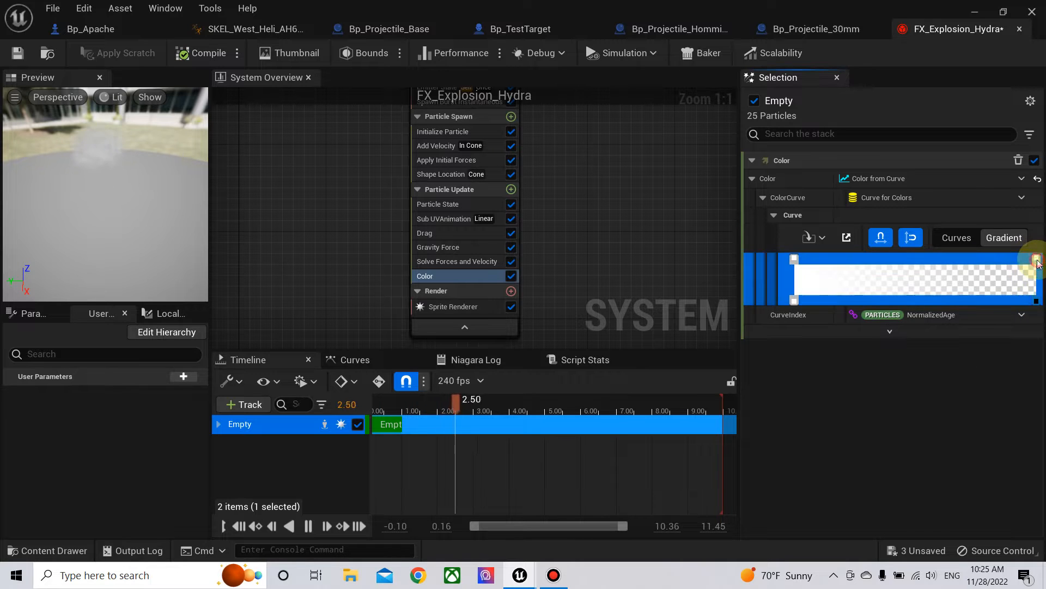
pyautogui.rightClick(796, 263)
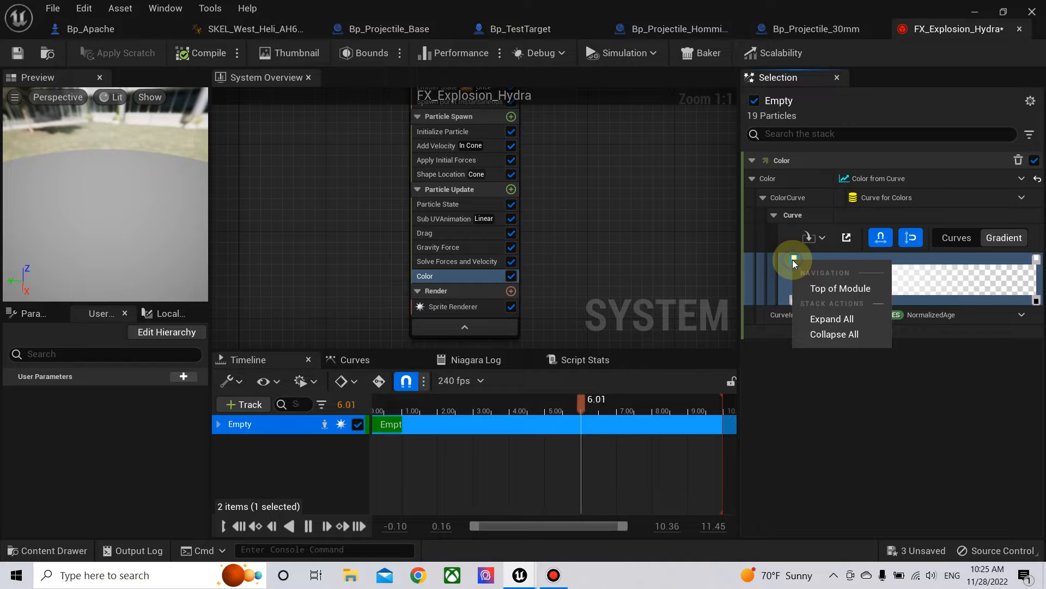
pyautogui.click(782, 401)
pyautogui.rightClick(792, 258)
pyautogui.click(856, 445)
pyautogui.click(794, 301)
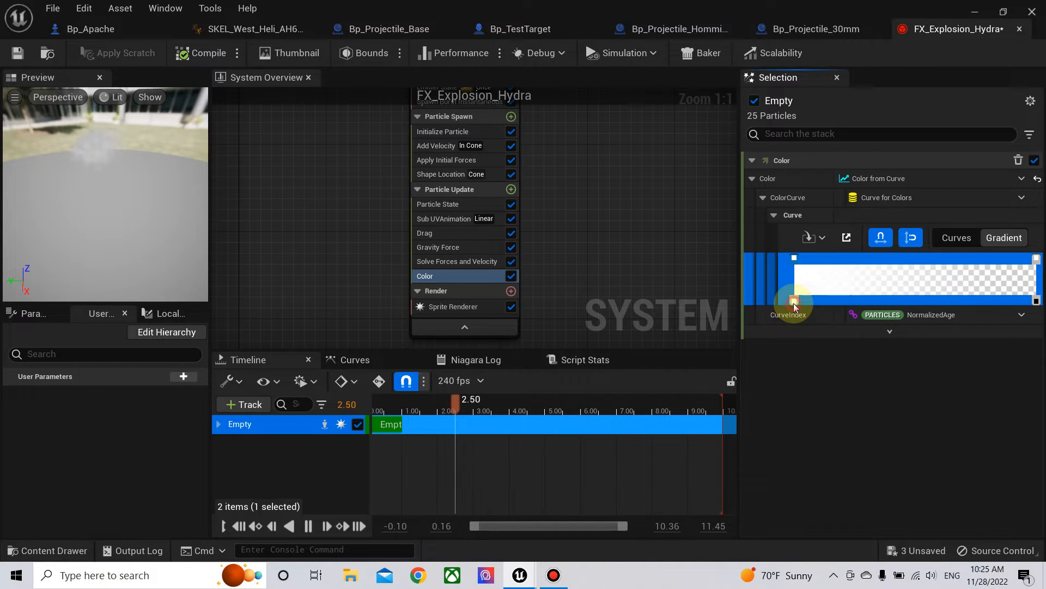
pyautogui.click(835, 389)
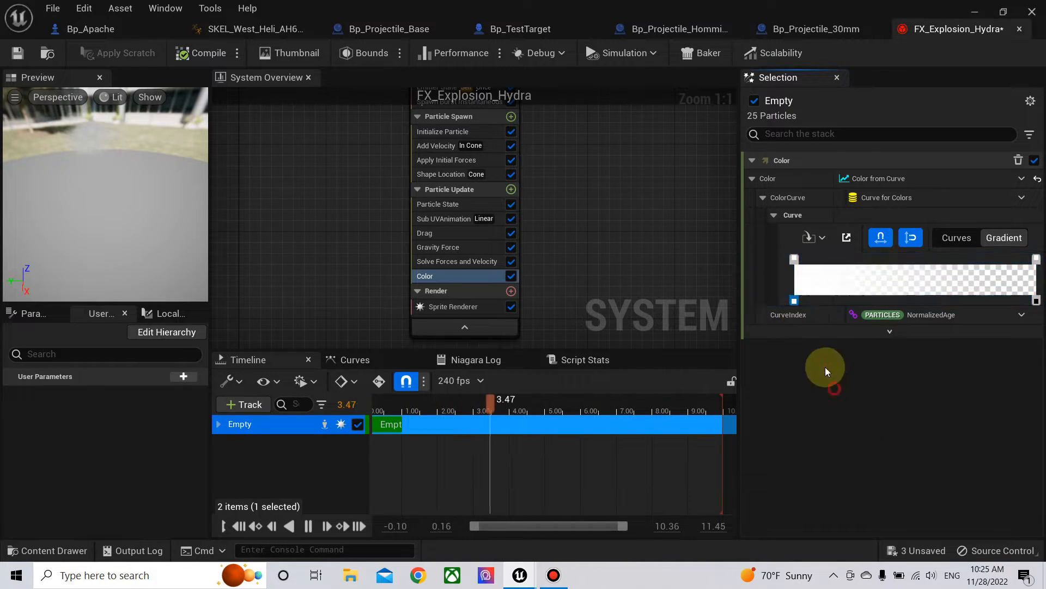
# Step: Set the color gradient's starting color stop to a dark grey with a value of about 0.25
pyautogui.click(794, 259)
pyautogui.rightClick(796, 260)
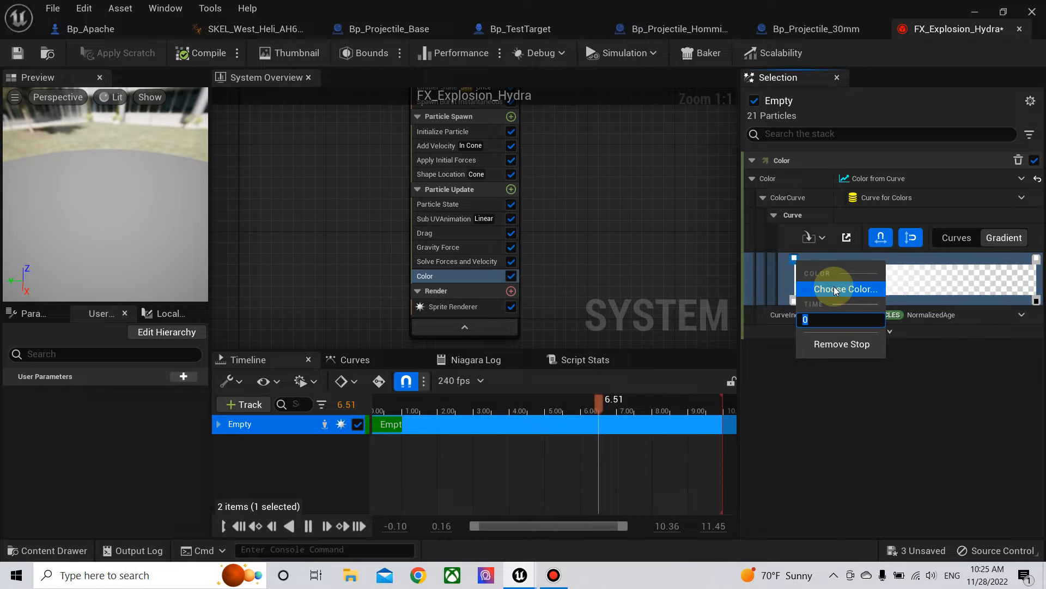
pyautogui.click(834, 286)
pyautogui.moveTo(744, 254); pyautogui.dragTo(740, 349)
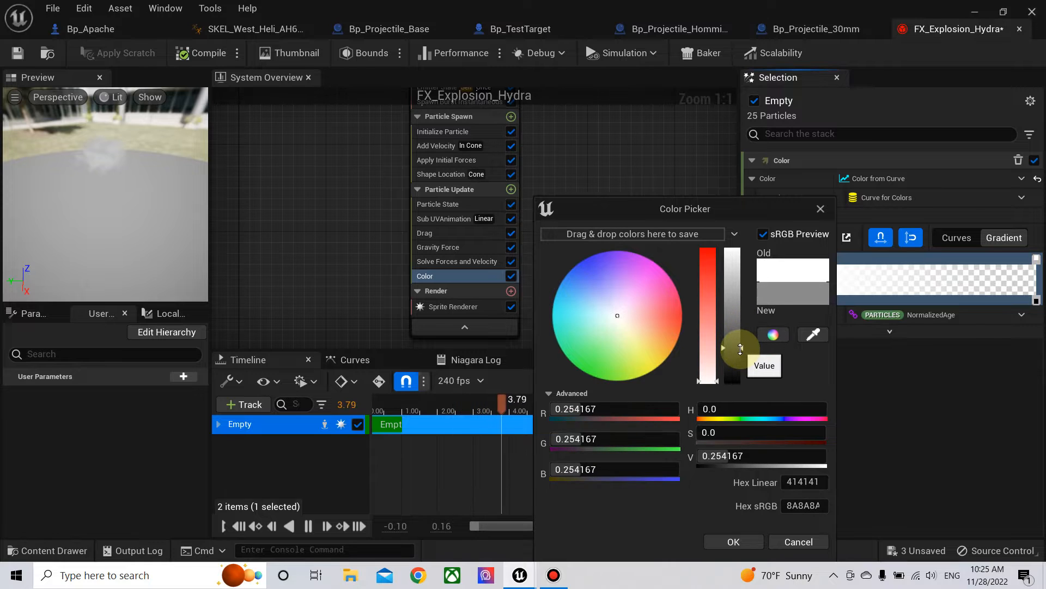
pyautogui.click(732, 542)
# Step: Check the opacity and time settings of the gradient's starting and ending opacity stops
pyautogui.click(795, 301)
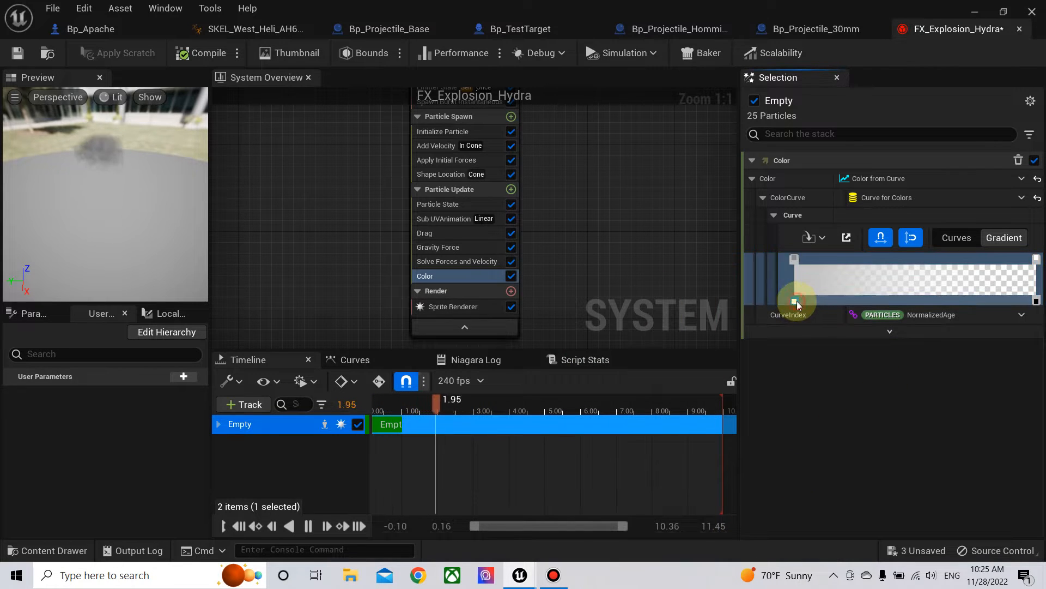
pyautogui.rightClick(795, 302)
pyautogui.click(824, 331)
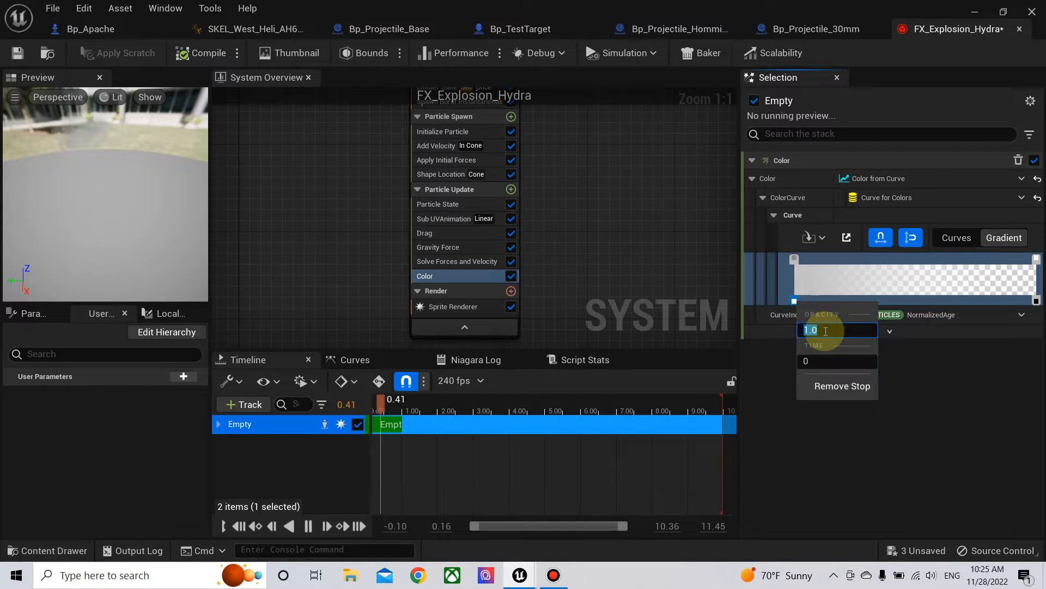
pyautogui.click(1015, 375)
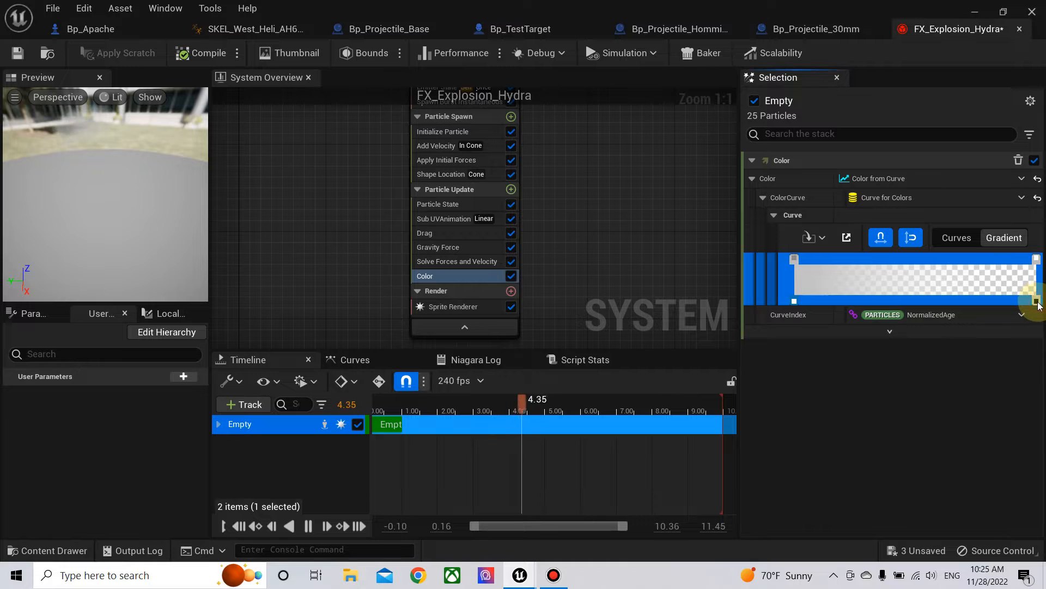
pyautogui.rightClick(1038, 301)
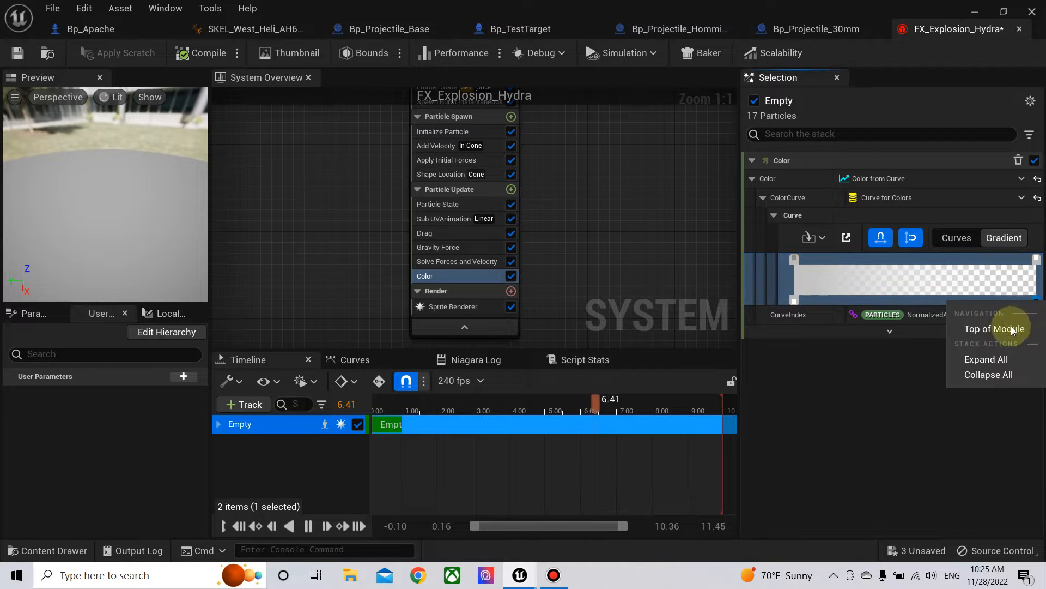
pyautogui.click(912, 390)
pyautogui.click(1036, 298)
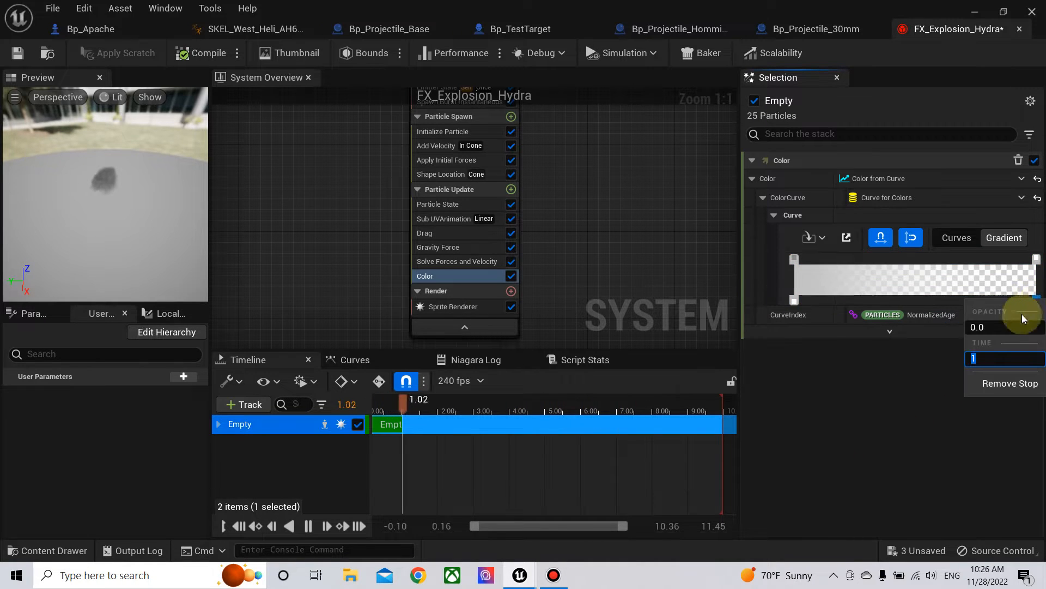
# Step: Set the color gradient's ending color stop to a light grey with a value of about 0.72
pyautogui.rightClick(1039, 262)
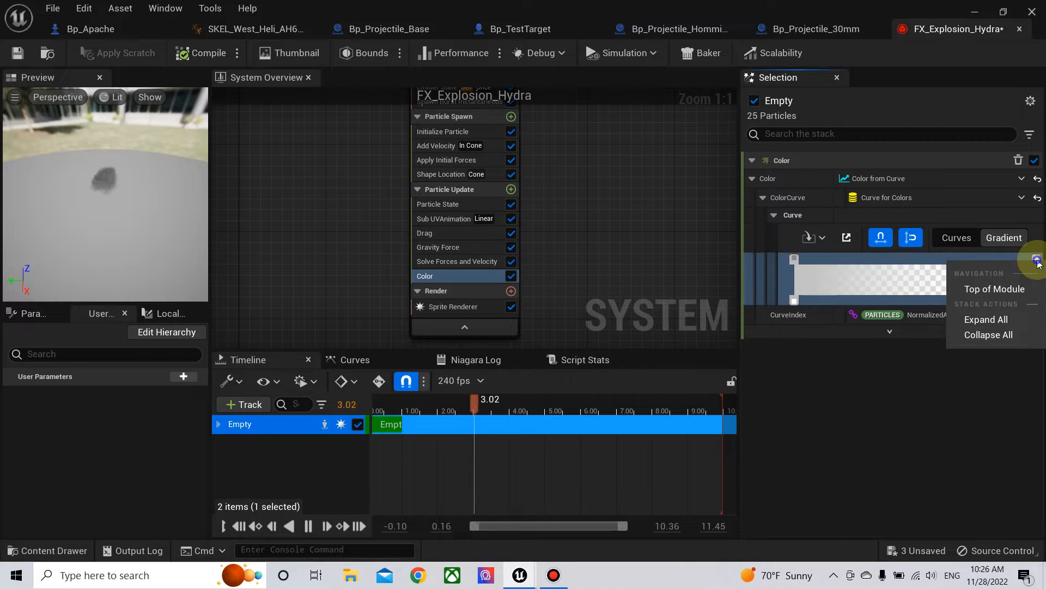
pyautogui.click(1037, 262)
pyautogui.click(1037, 262)
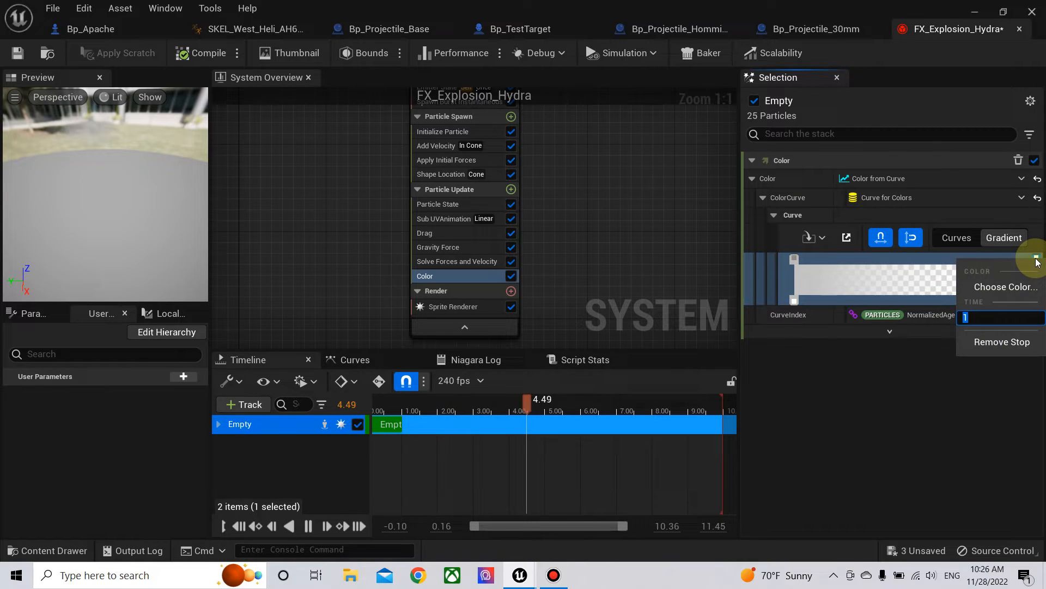
pyautogui.click(1027, 285)
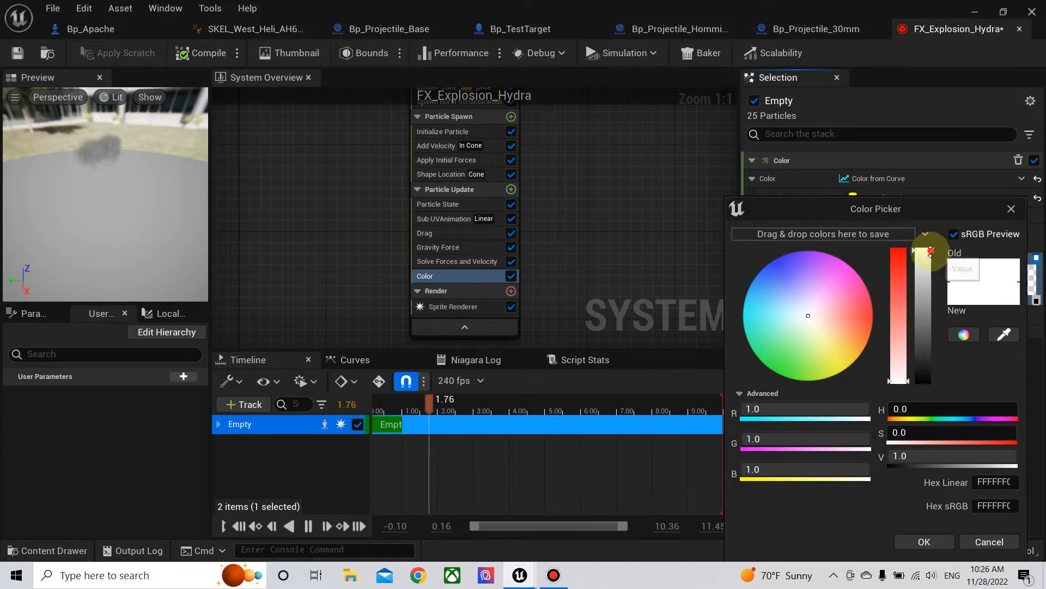
pyautogui.moveTo(936, 250); pyautogui.dragTo(933, 279)
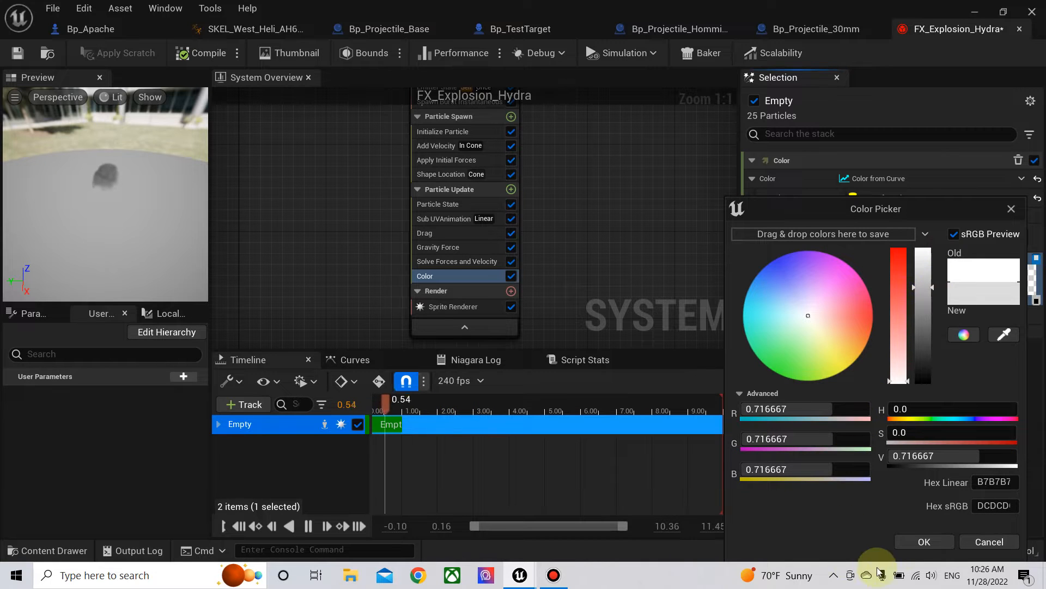
pyautogui.click(921, 542)
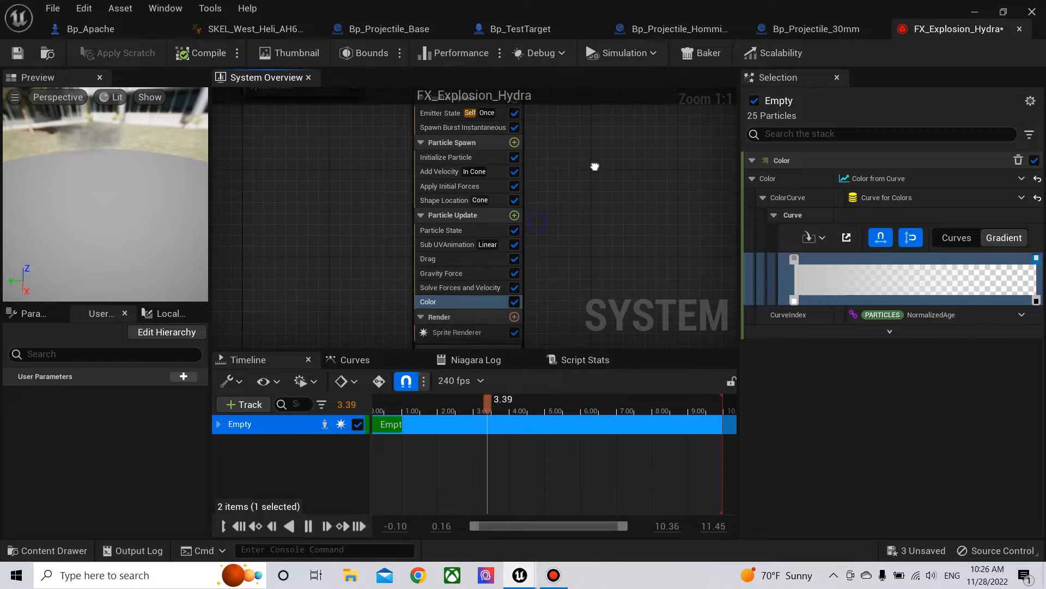
# Step: Rename the Empty emitter as Smoke_Cone
pyautogui.scroll(1, 601, 222)
pyautogui.moveTo(613, 170); pyautogui.dragTo(528, 240, button='right')
pyautogui.scroll(1, 615, 221)
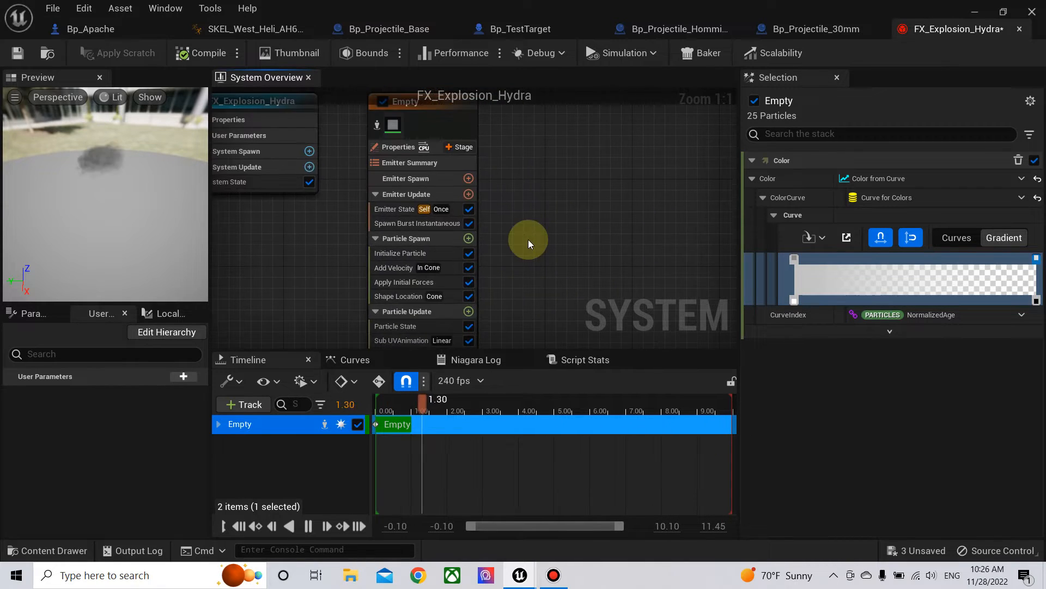
pyautogui.scroll(-2, 528, 240)
pyautogui.click(455, 136)
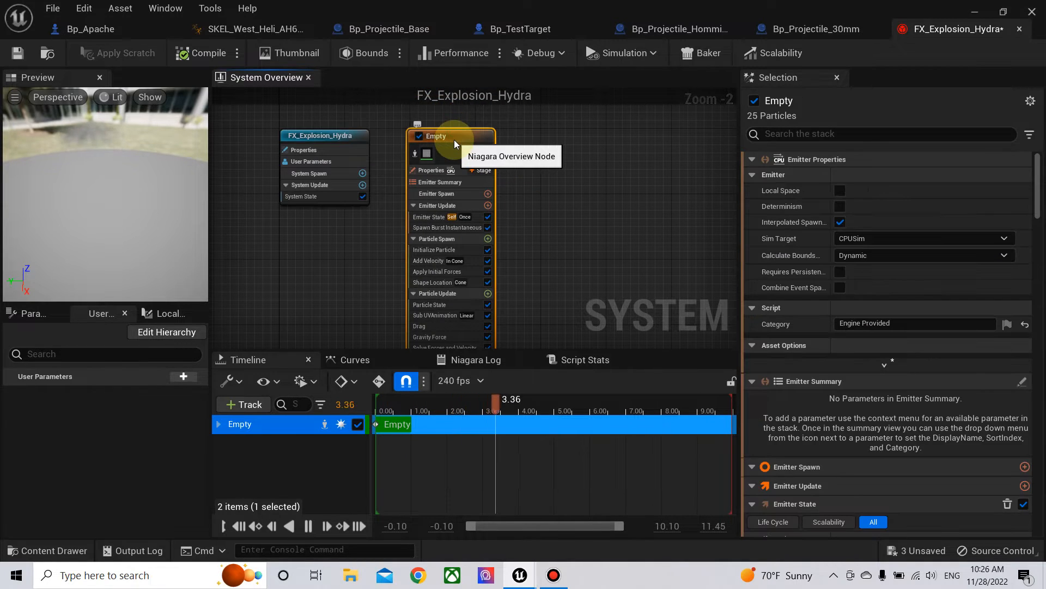
pyautogui.click(454, 143)
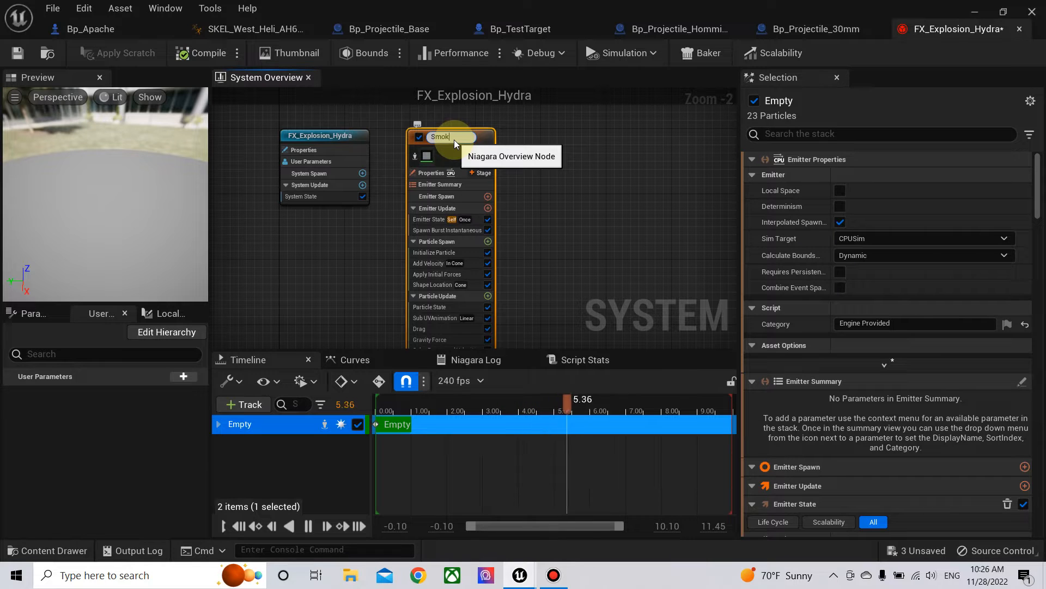
pyautogui.write('Smoke_Cone')
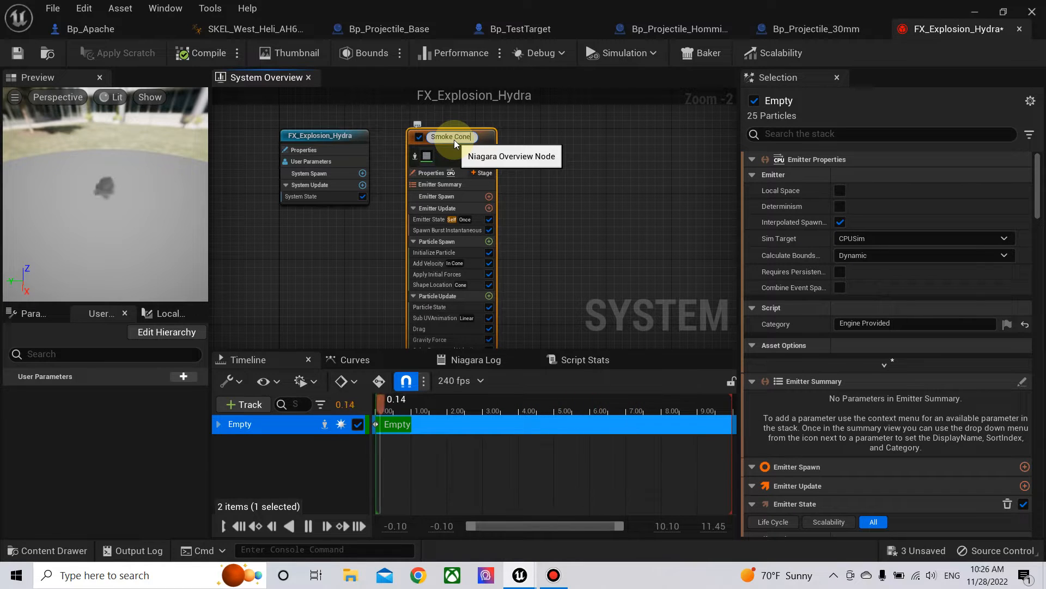
pyautogui.press('Return')
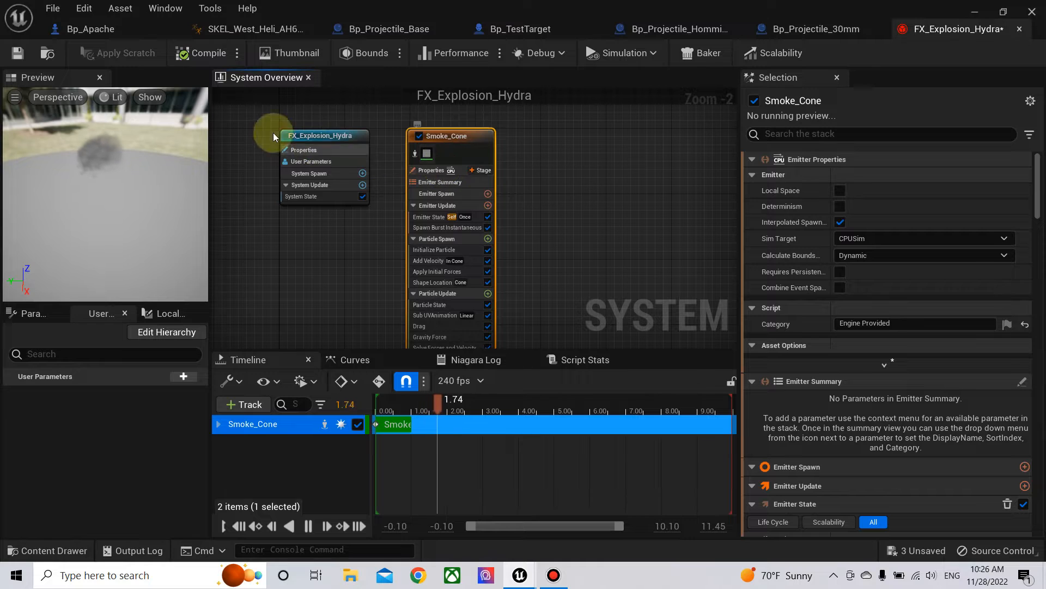
# Step: Duplicate the Smoke_Cone emitter by copy and paste, and place the copy beside the original in the system graph
pyautogui.rightClick(473, 146)
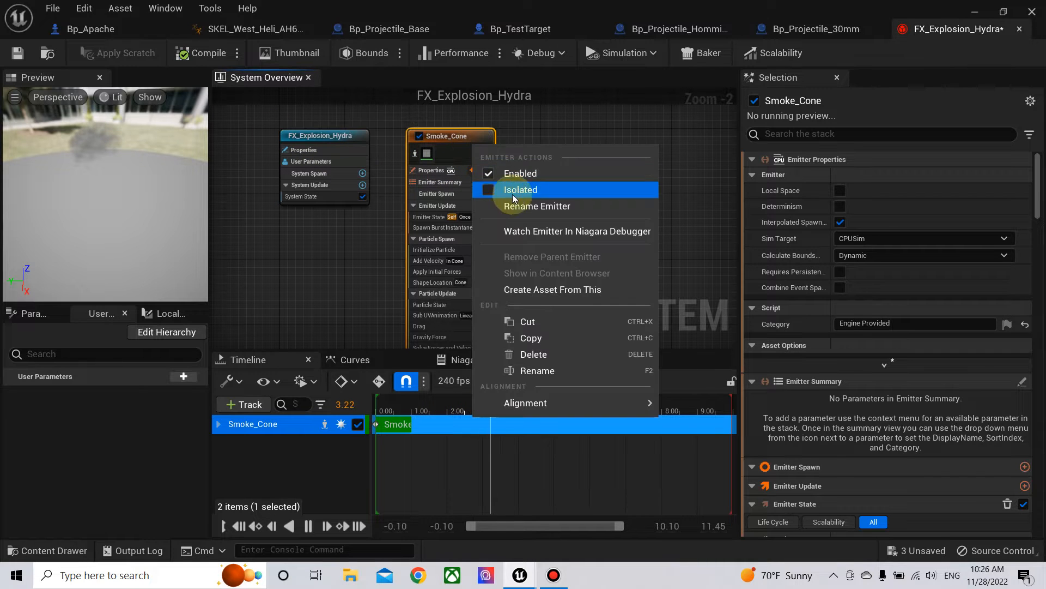
pyautogui.click(537, 338)
pyautogui.rightClick(567, 156)
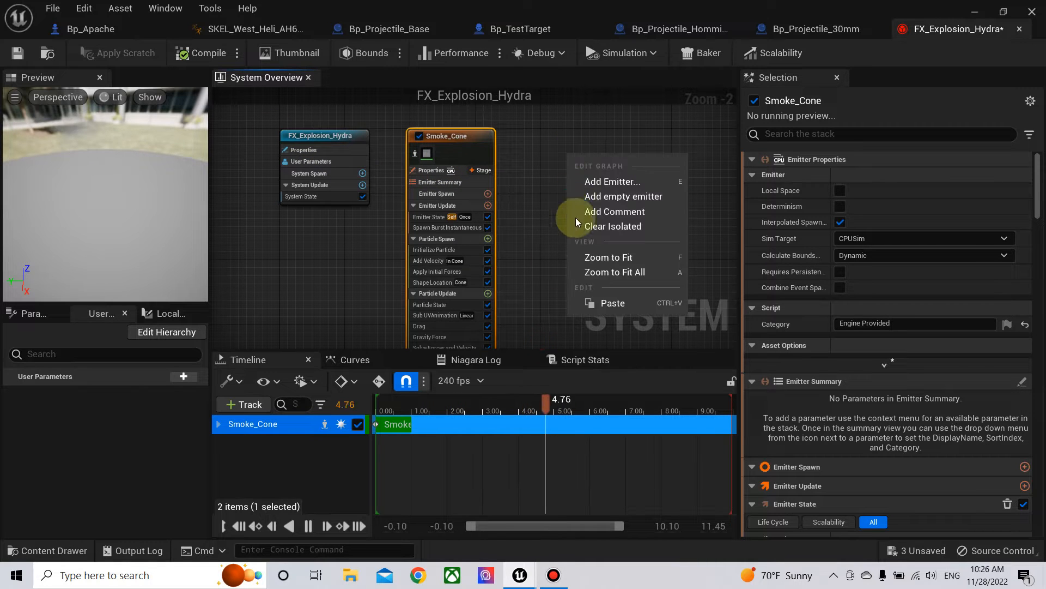
pyautogui.click(615, 309)
pyautogui.moveTo(471, 146)
pyautogui.mouseDown()
pyautogui.moveTo(571, 141)
pyautogui.moveTo(482, 145)
pyautogui.mouseUp()
pyautogui.moveTo(651, 321); pyautogui.dragTo(580, 153)
# Step: Rename the copied emitter as Smoke_Ring
pyautogui.doubleClick(580, 152)
pyautogui.write('Smoke_')
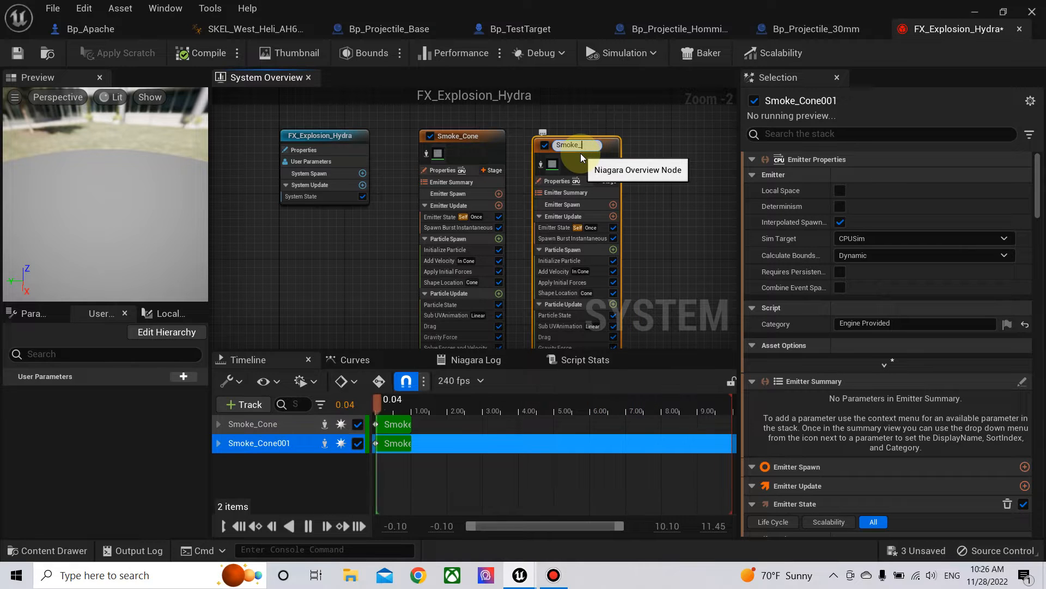
pyautogui.write('Coing')
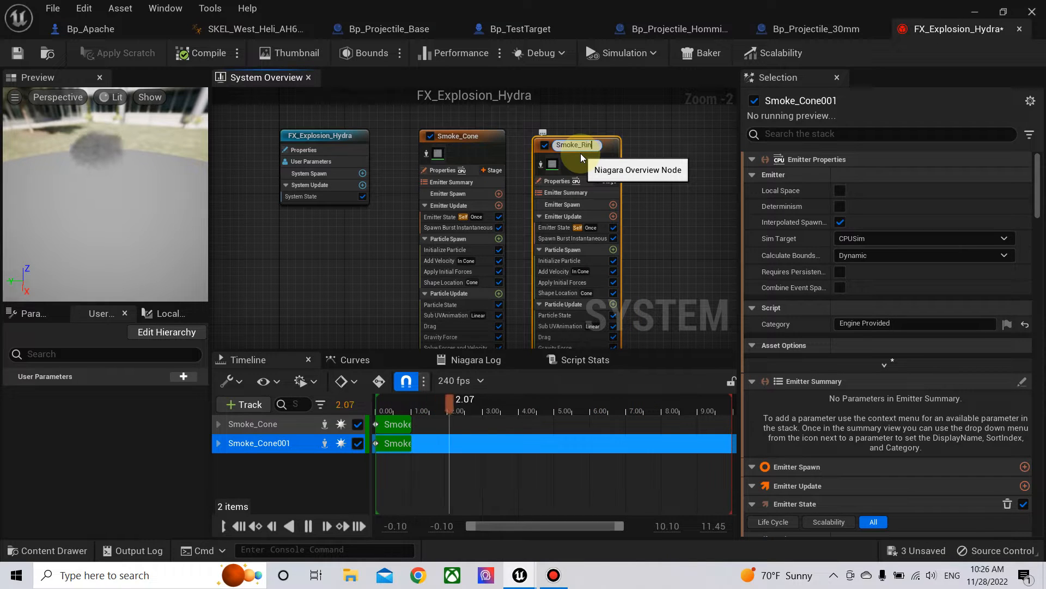
pyautogui.press('Return')
# Step: Review Smoke_Ring's spawn and initialization settings, and set its Add Velocity module's Velocity Mode to From Point
pyautogui.scroll(3, 612, 170)
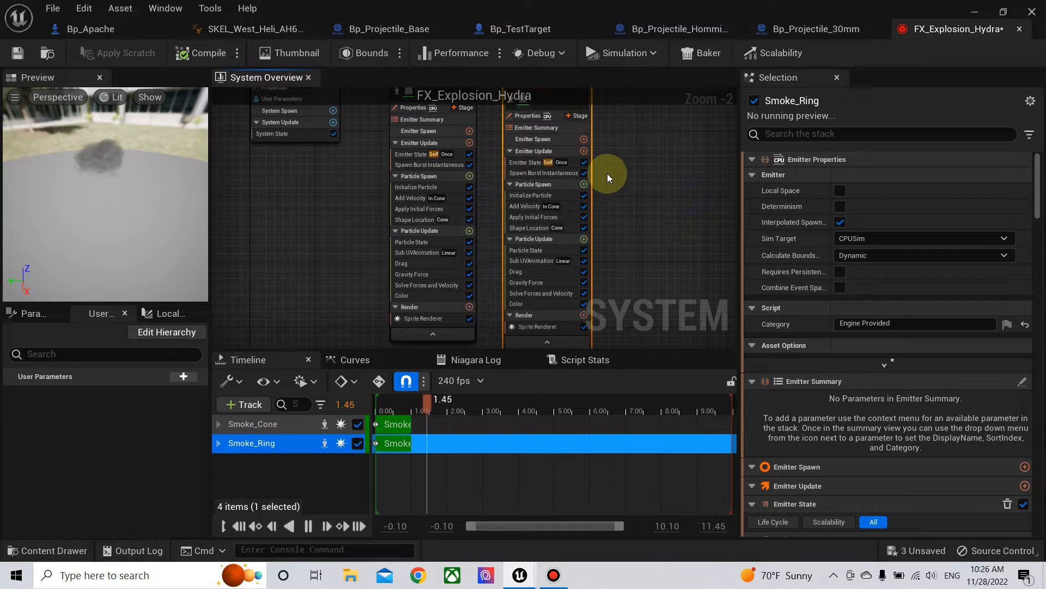
pyautogui.click(548, 175)
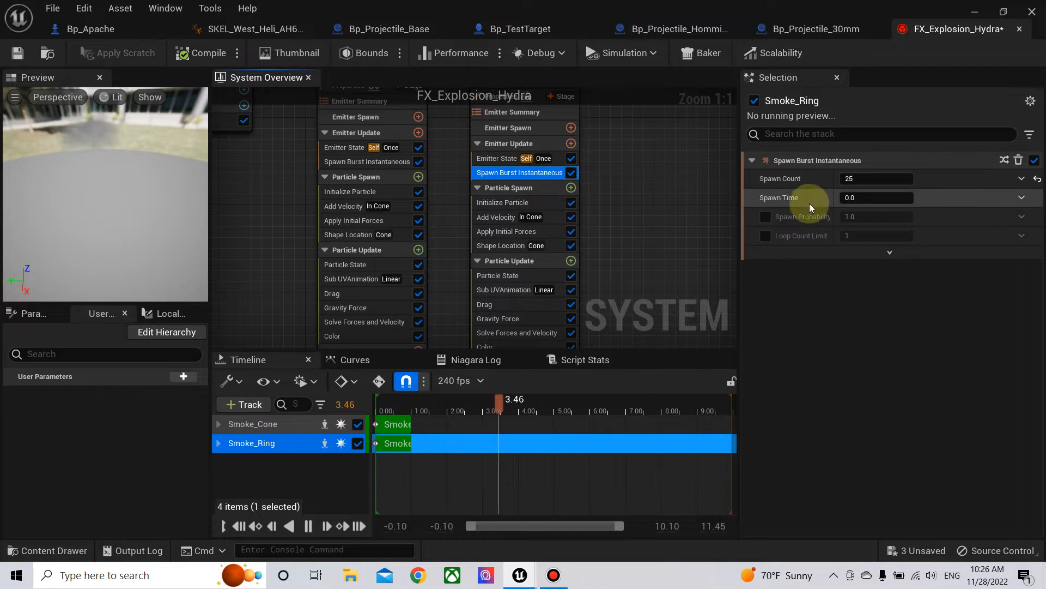
pyautogui.click(532, 203)
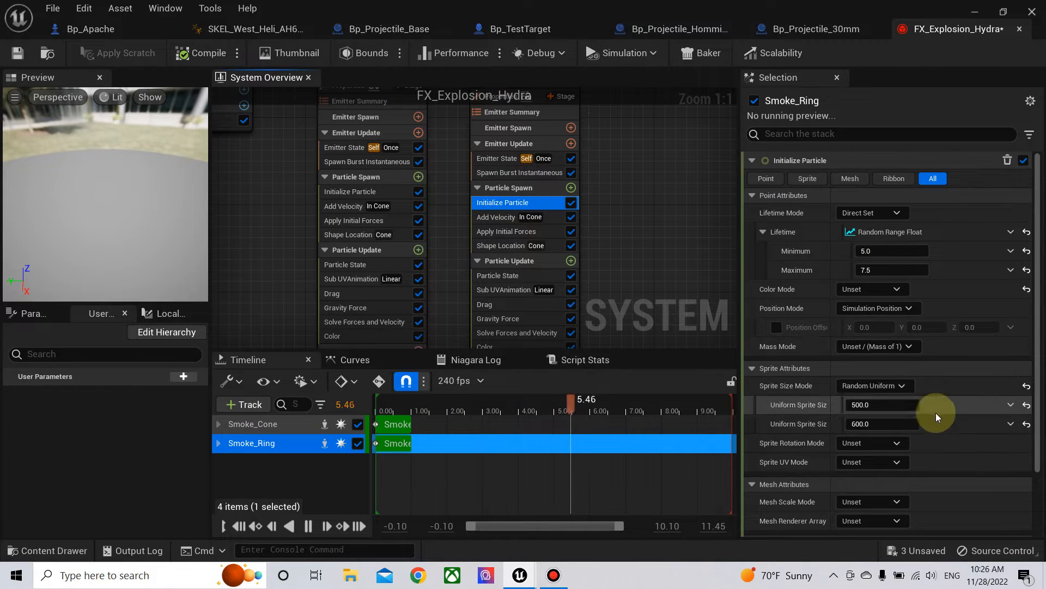
pyautogui.scroll(-2, 921, 404)
pyautogui.click(521, 221)
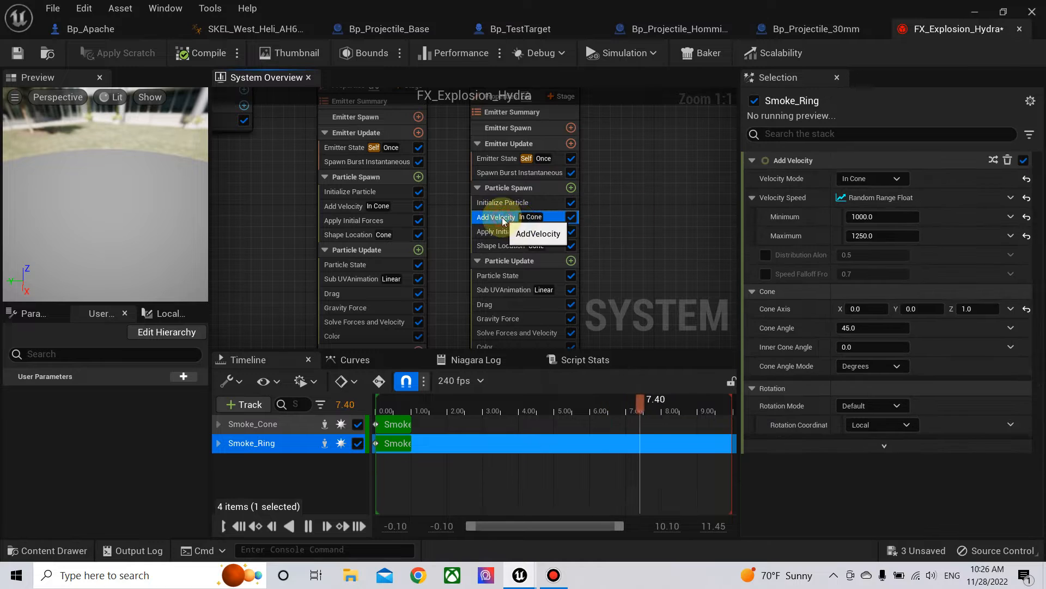
pyautogui.moveTo(659, 211); pyautogui.dragTo(674, 260, button='right')
pyautogui.click(891, 179)
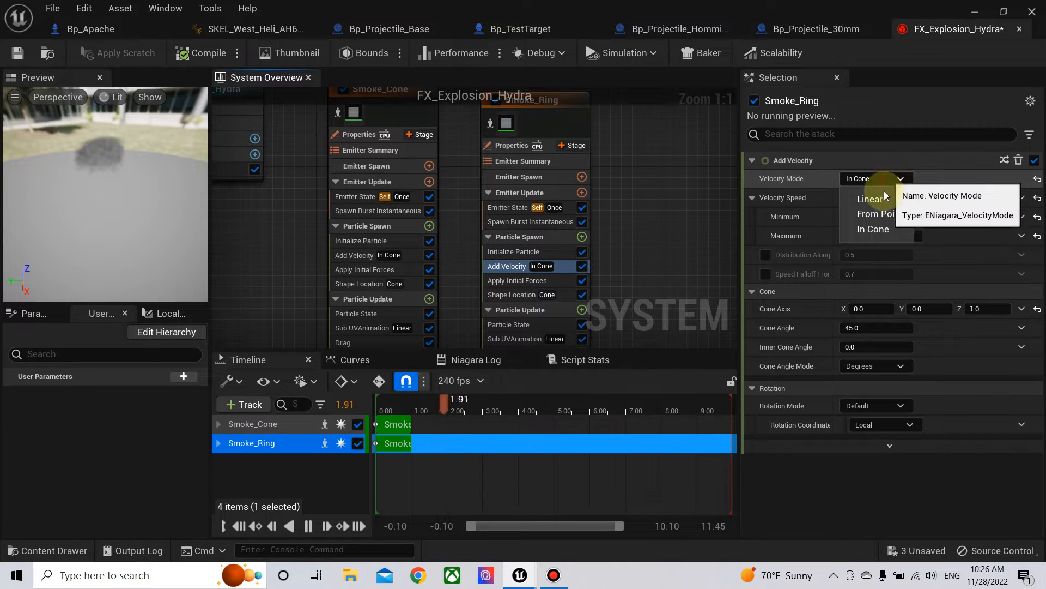
pyautogui.click(882, 217)
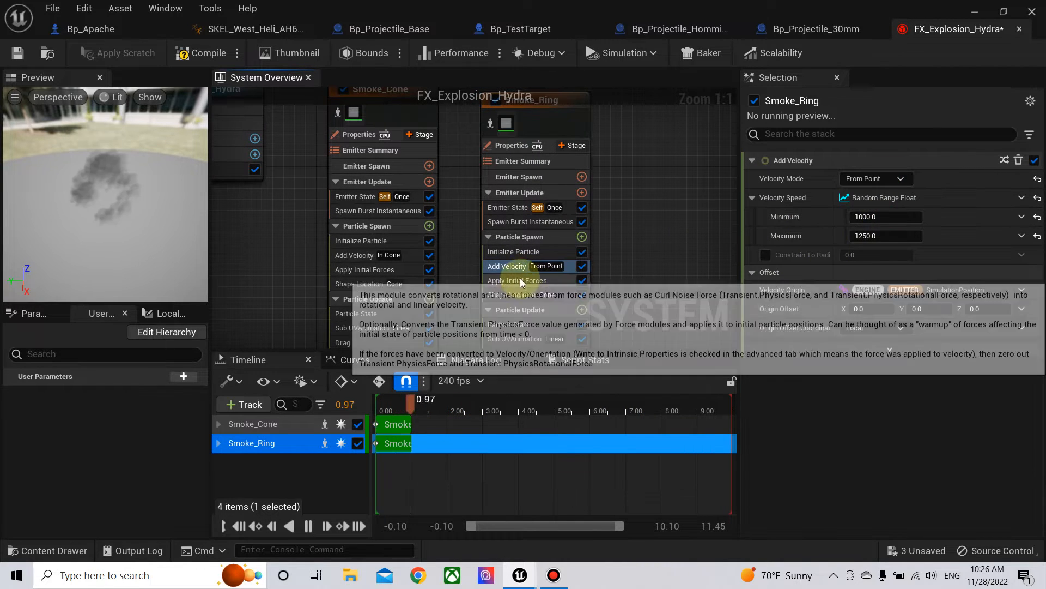
# Step: Set Smoke_Ring's Shape Location primitive to Ring / Disc with a Ring Radius of 150
pyautogui.click(506, 295)
pyautogui.click(870, 213)
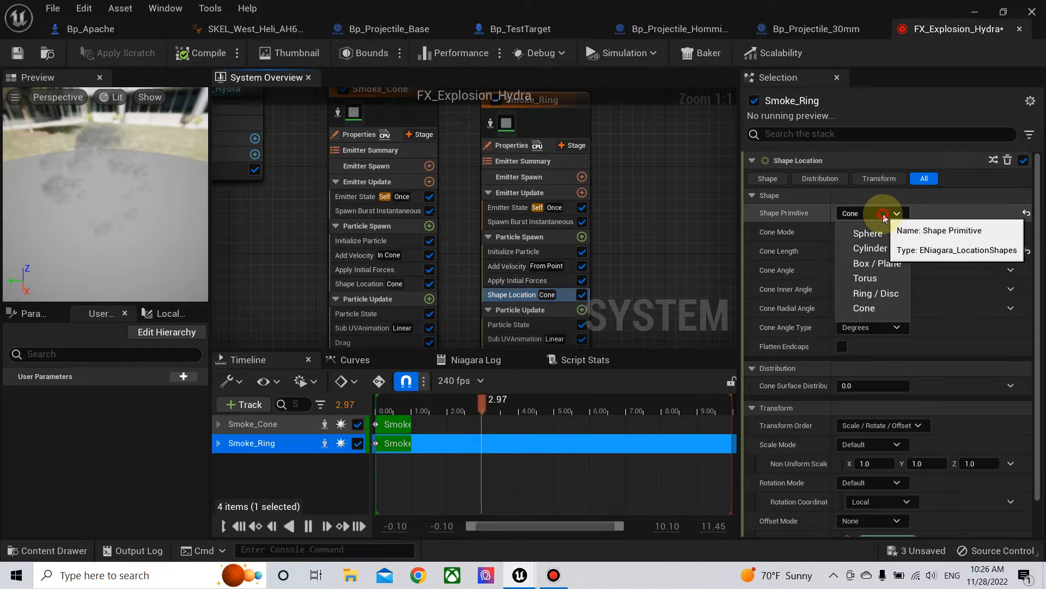
pyautogui.click(866, 295)
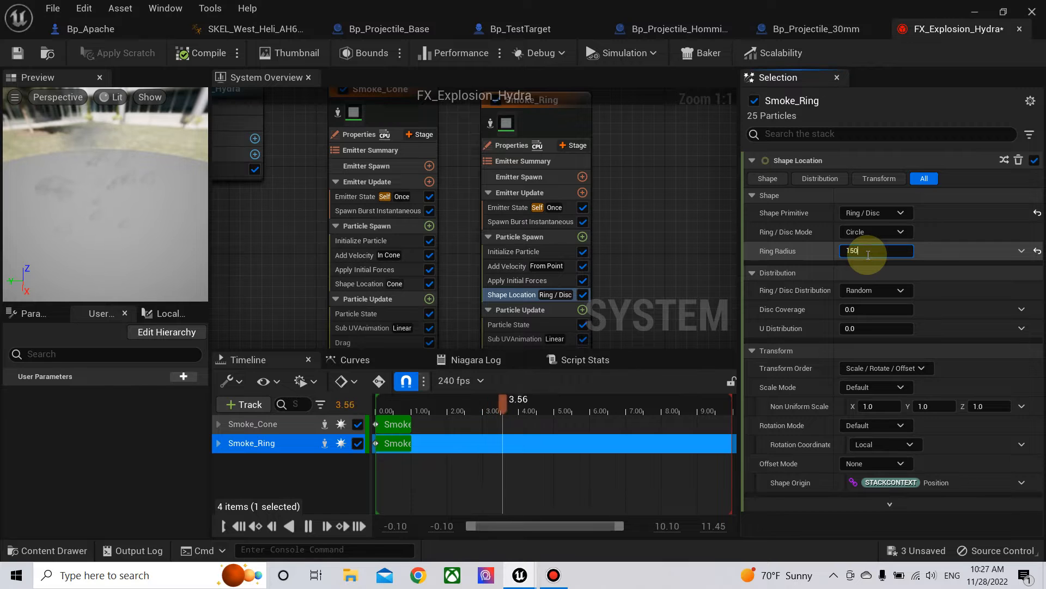
pyautogui.press('Return')
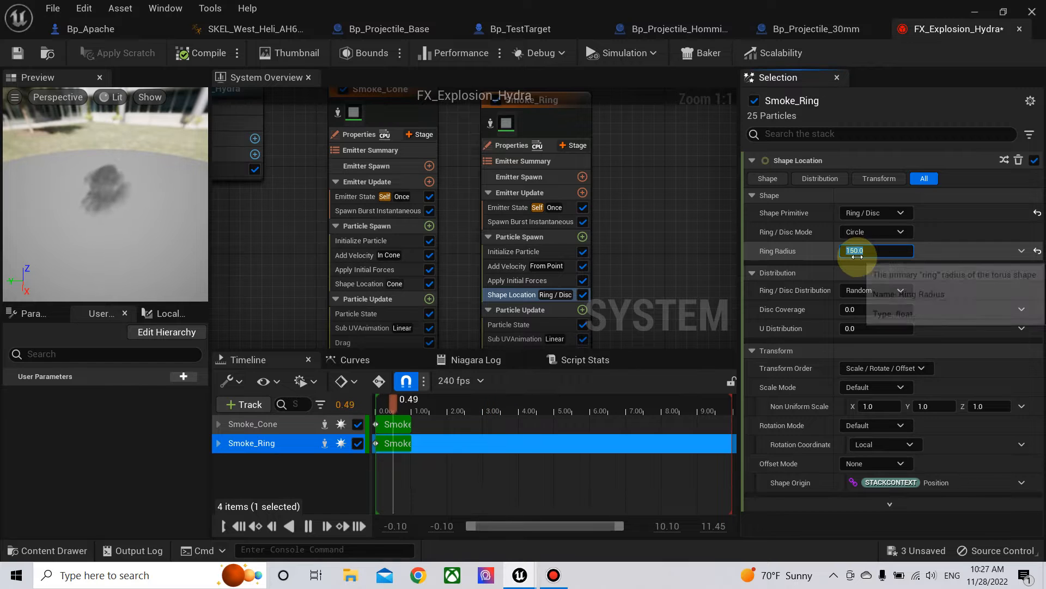
# Step: Set Smoke_Ring's random velocity speed range to a minimum of 1250 and a maximum of 1500
pyautogui.click(522, 266)
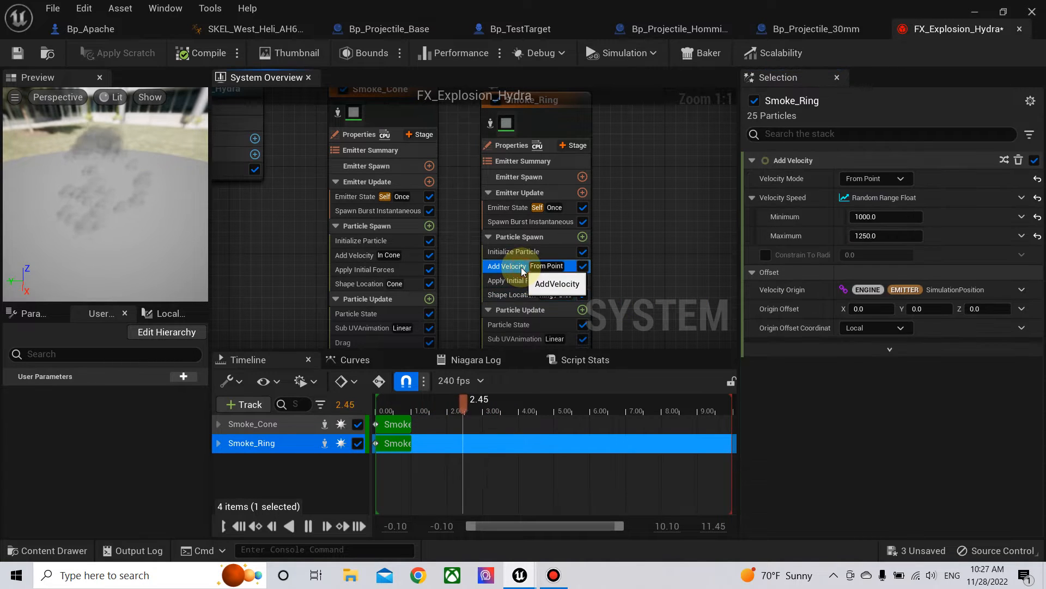
pyautogui.click(901, 214)
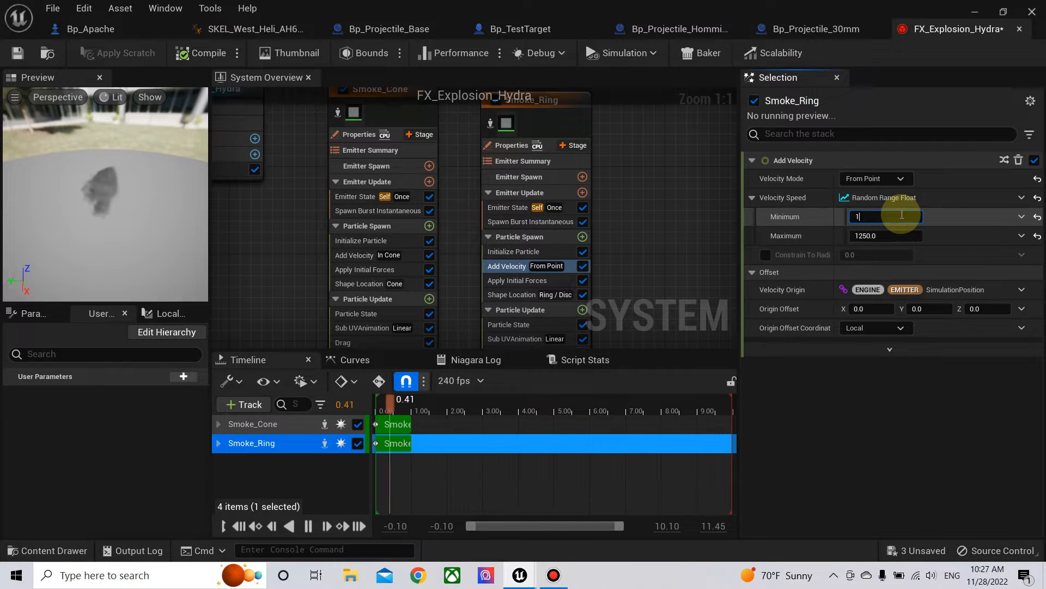
pyautogui.click(889, 236)
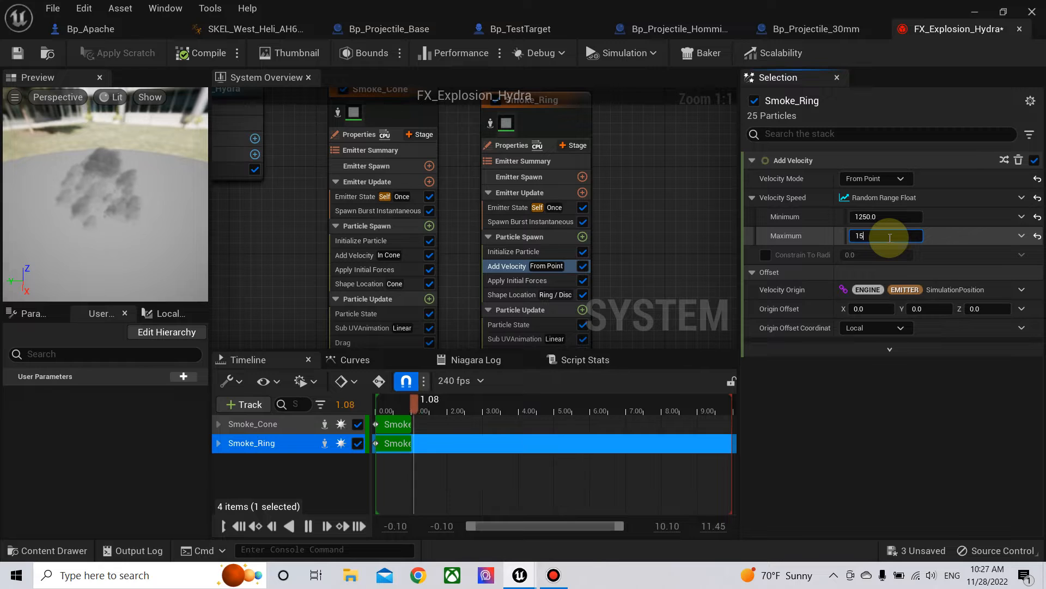
pyautogui.press('Return')
# Step: Set Smoke_Ring's random uniform sprite size in Initialize Particle to a minimum of 750 and a maximum of 850
pyautogui.moveTo(696, 252)
pyautogui.mouseDown(button='right')
pyautogui.moveTo(724, 210)
pyautogui.moveTo(709, 241)
pyautogui.mouseUp(button='right')
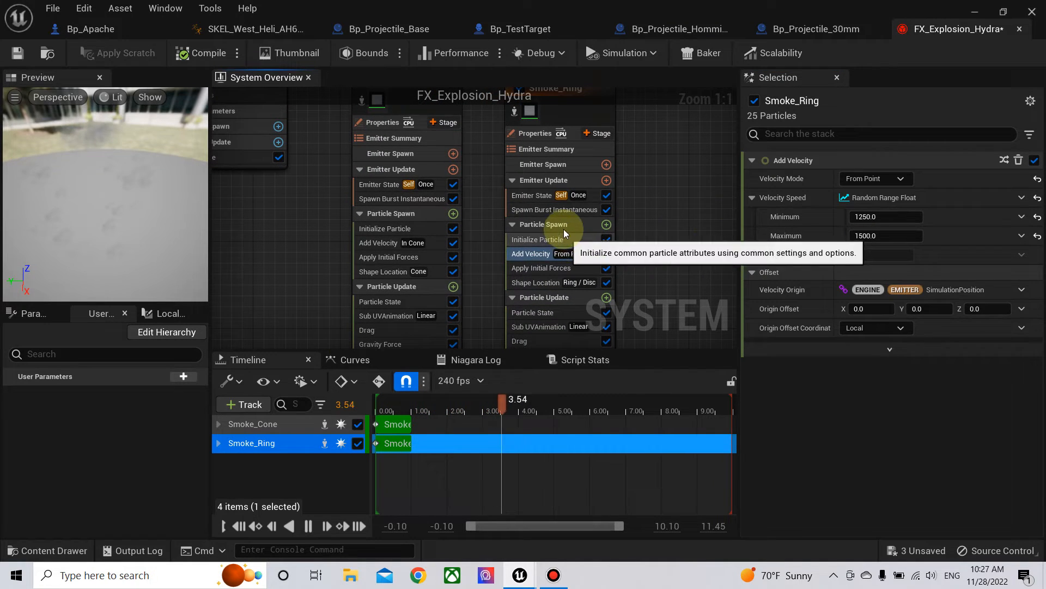
pyautogui.click(557, 209)
pyautogui.click(551, 237)
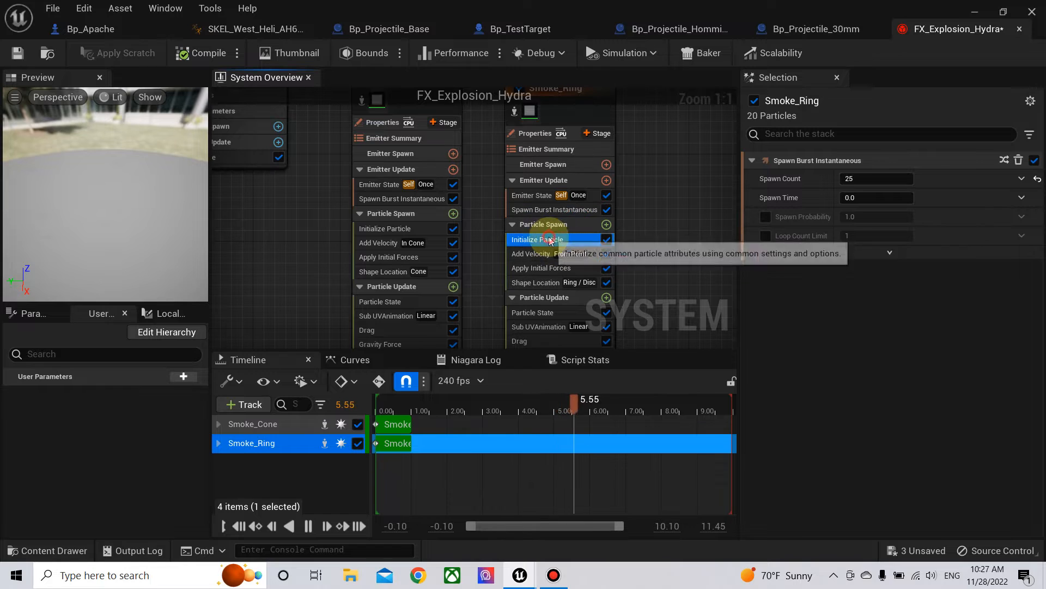
pyautogui.scroll(-2, 872, 343)
pyautogui.click(889, 340)
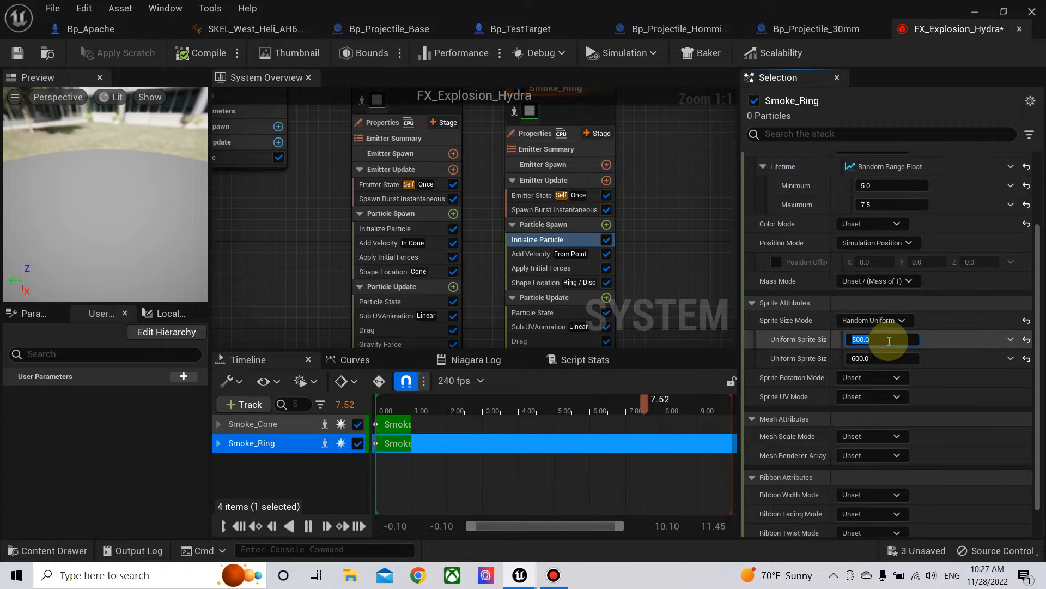
pyautogui.write('750')
pyautogui.click(886, 358)
pyautogui.write('8')
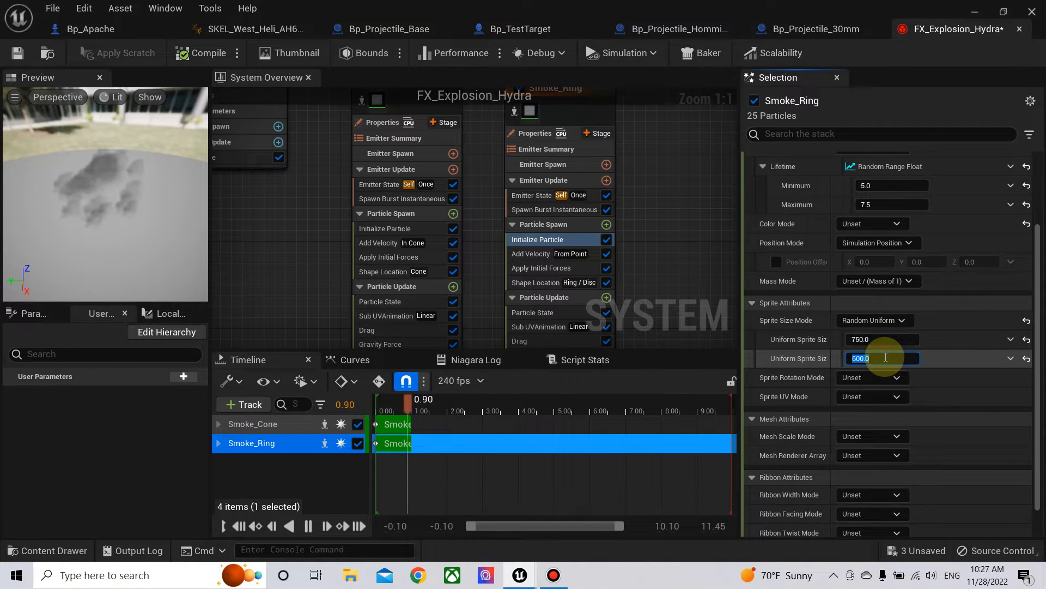
pyautogui.write('50')
pyautogui.press('Return')
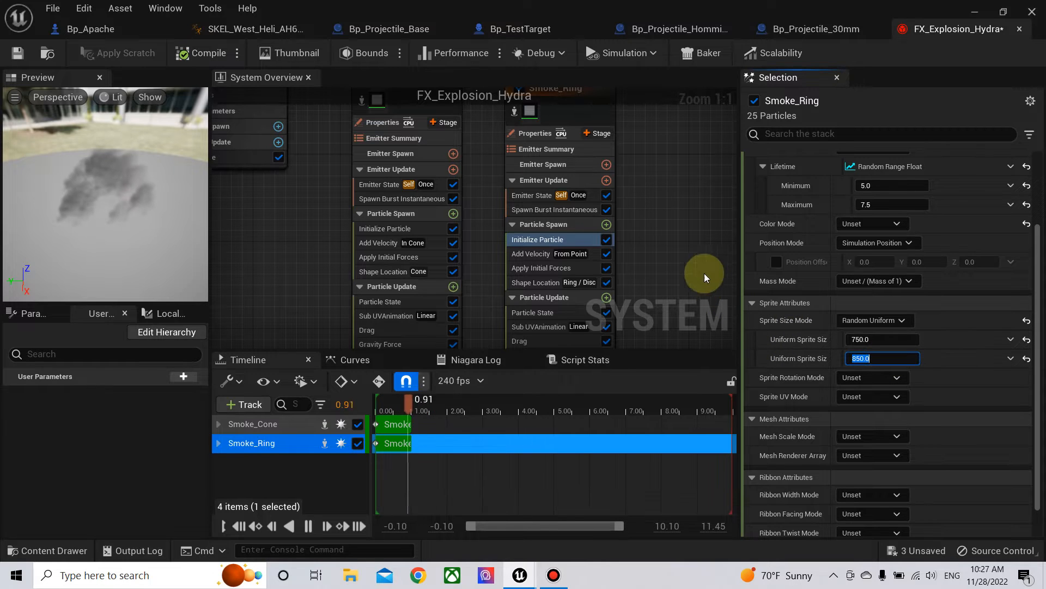
# Step: Save the Niagara system and replay the effect in the ThirdPersonMap level by toggling the actor's Auto Activate option
pyautogui.click(16, 56)
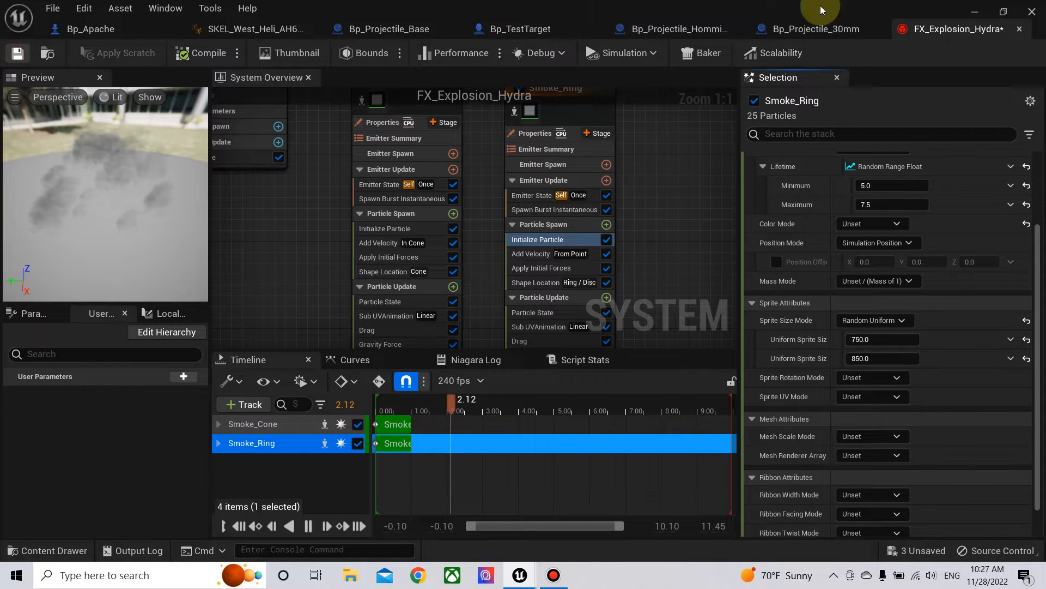
pyautogui.click(976, 12)
pyautogui.scroll(-3, 507, 257)
pyautogui.moveTo(407, 247); pyautogui.dragTo(461, 247, button='right')
pyautogui.moveTo(656, 321)
pyautogui.mouseDown(button='right')
pyautogui.moveTo(678, 343)
pyautogui.moveTo(667, 350)
pyautogui.moveTo(656, 321)
pyautogui.mouseUp(button='right')
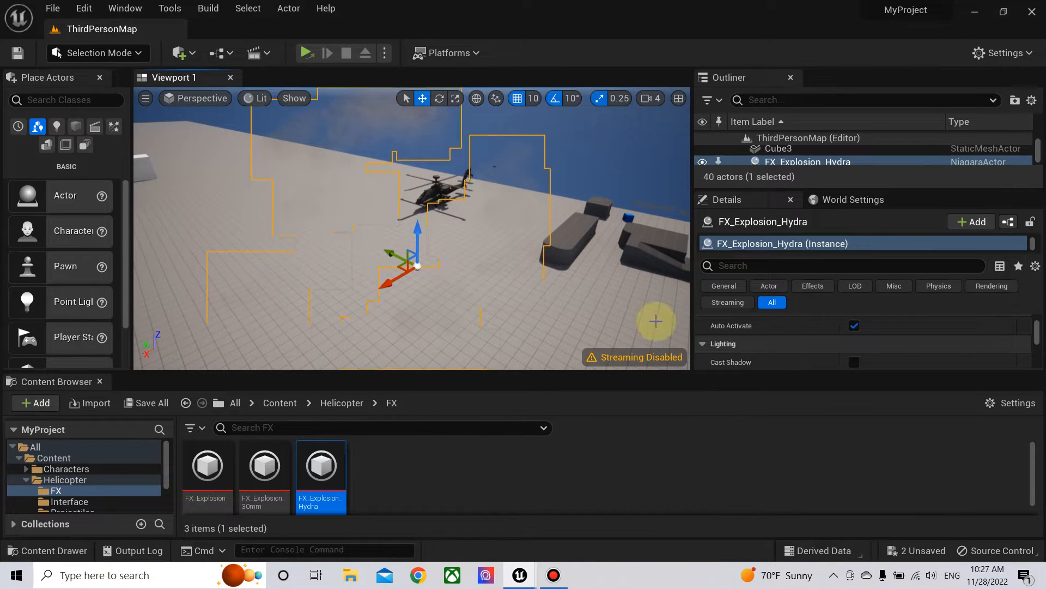
pyautogui.click(853, 327)
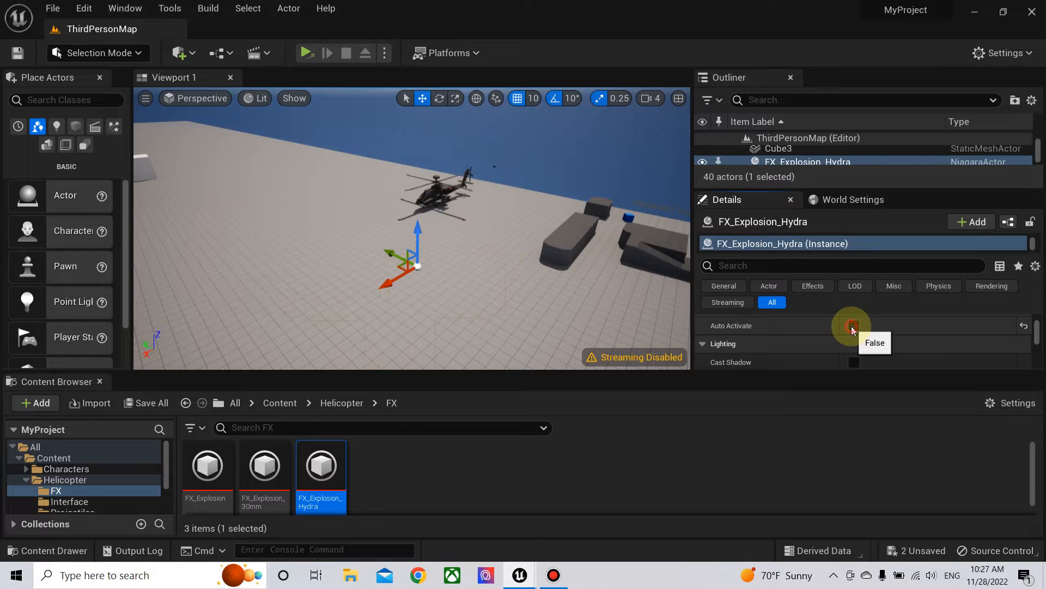
pyautogui.click(853, 327)
pyautogui.click(853, 327)
# Step: Return to the FX_Explosion_Hydra editor and set Smoke_Ring's burst Spawn Count to 50
pyautogui.moveTo(521, 570)
pyautogui.click(584, 523)
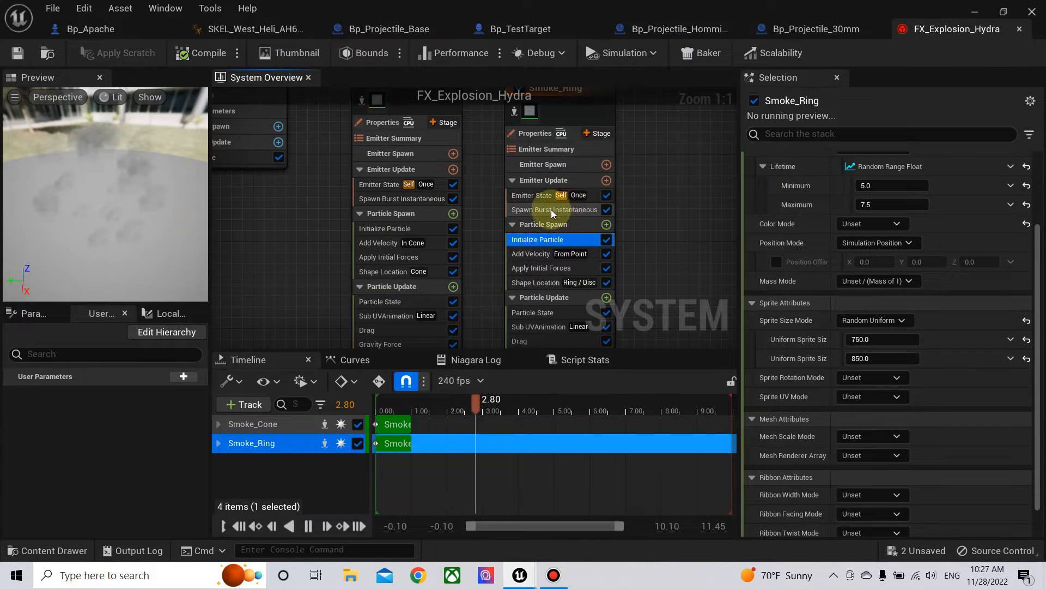
pyautogui.click(555, 210)
pyautogui.click(878, 179)
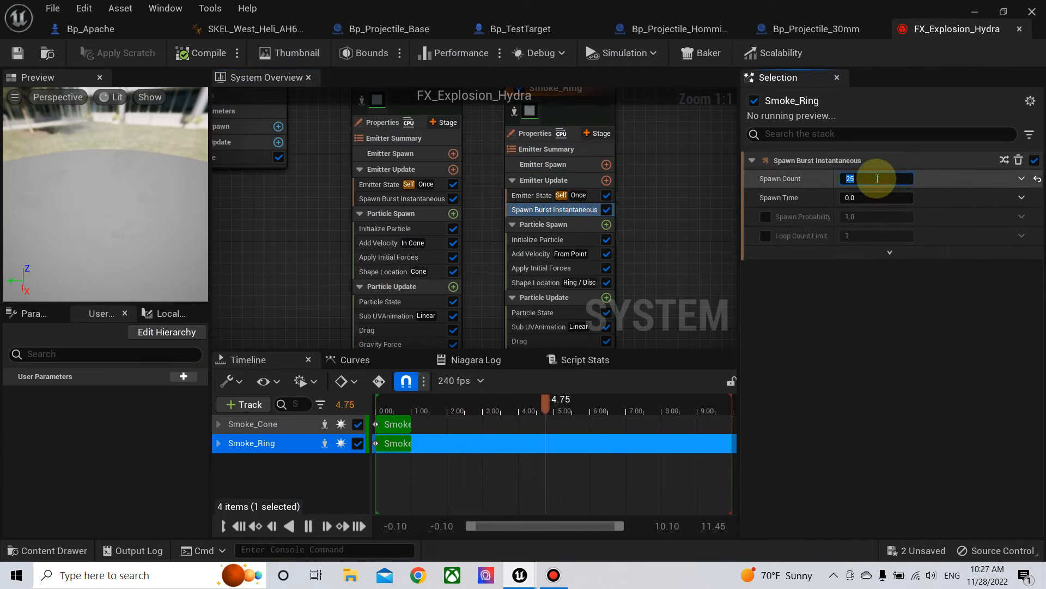
pyautogui.write('50')
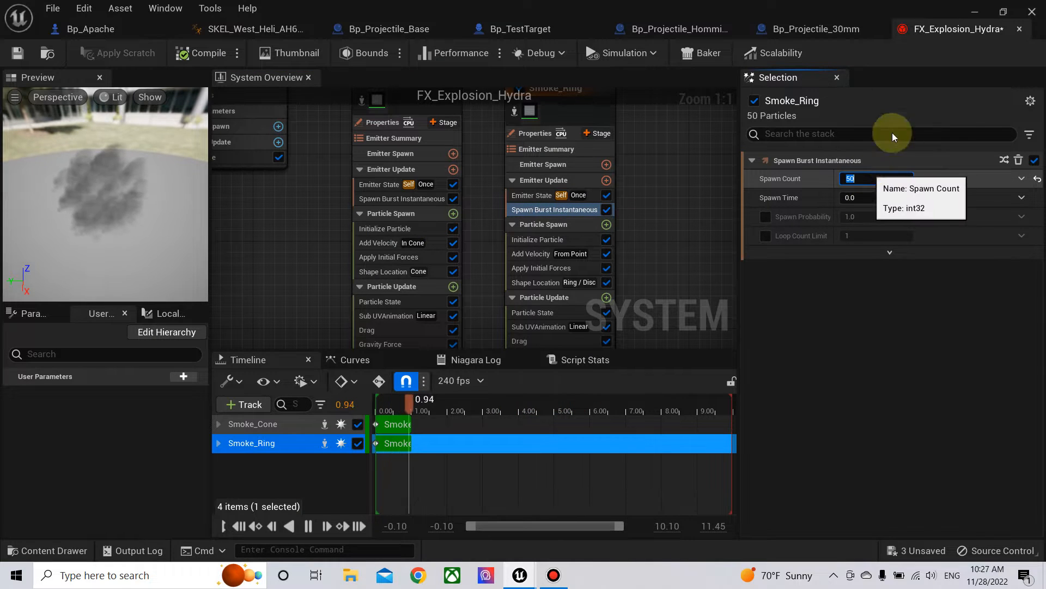
# Step: Preview the denser smoke ring in the level by toggling Auto Activate on the FX_Explosion_Hydra actor
pyautogui.click(975, 11)
pyautogui.click(854, 326)
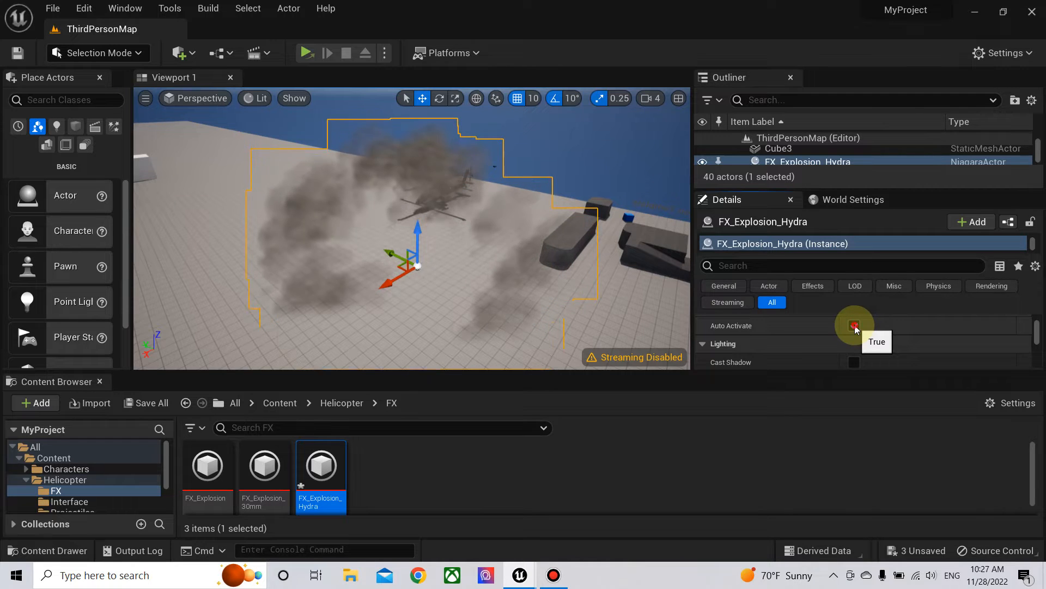
pyautogui.click(854, 325)
# Step: Return to the FX_Explosion_Hydra editor and set the Drag value in Smoke_Ring's Drag module to 2
pyautogui.click(571, 498)
pyautogui.moveTo(647, 292); pyautogui.dragTo(610, 210, button='right')
pyautogui.click(500, 259)
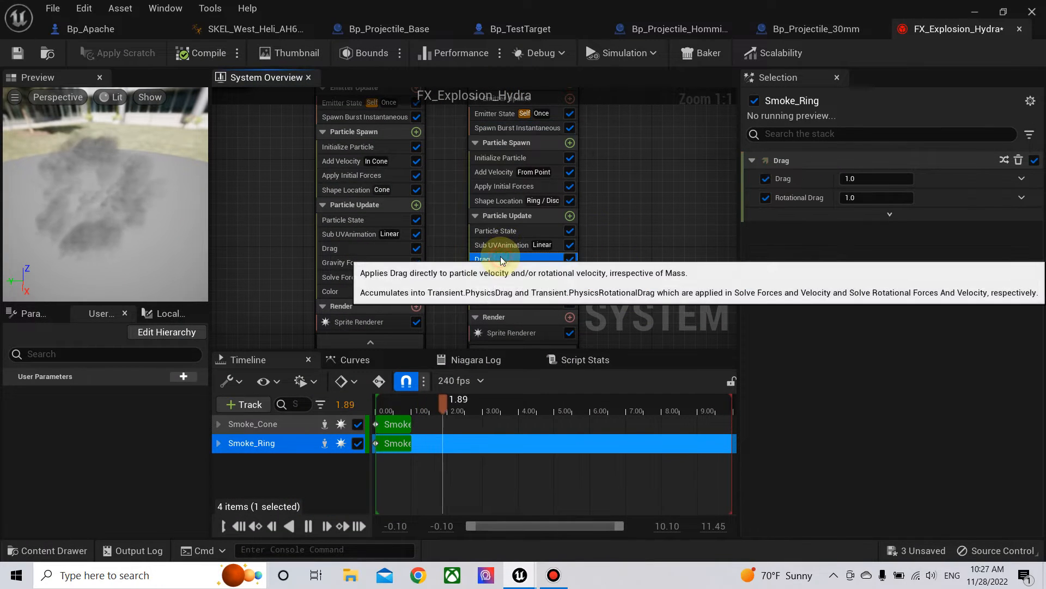
pyautogui.click(887, 178)
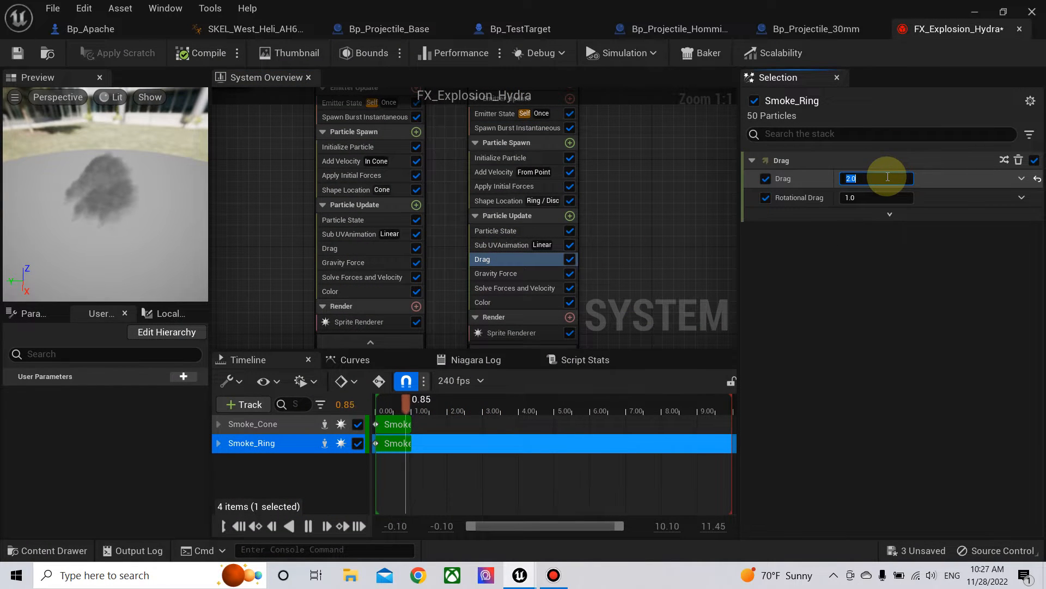
# Step: Set the Drag value in Smoke_Cone's Drag module to 1.3
pyautogui.press('Return')
pyautogui.click(342, 249)
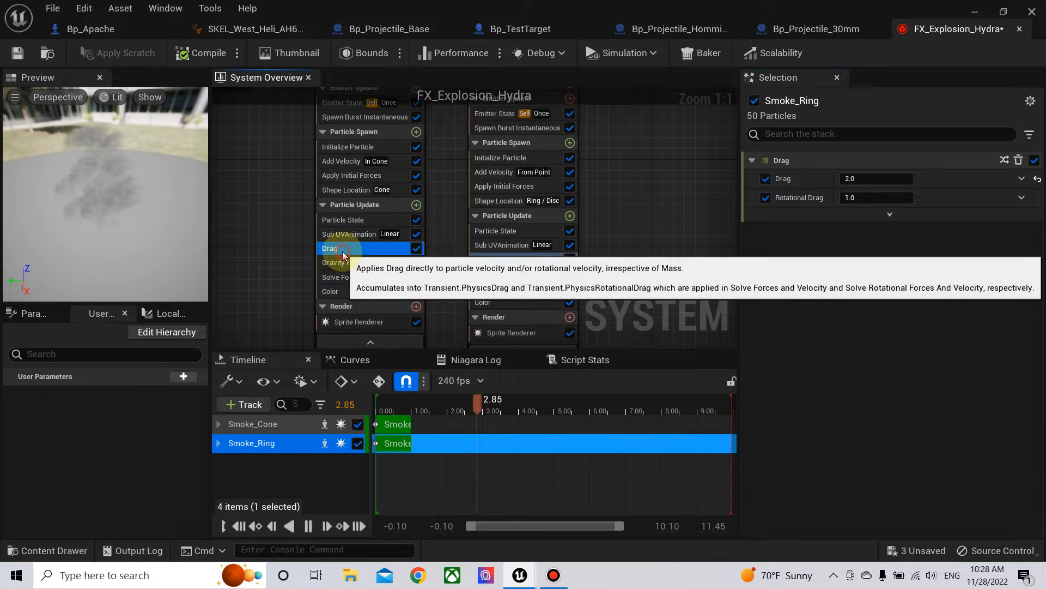
pyautogui.click(894, 180)
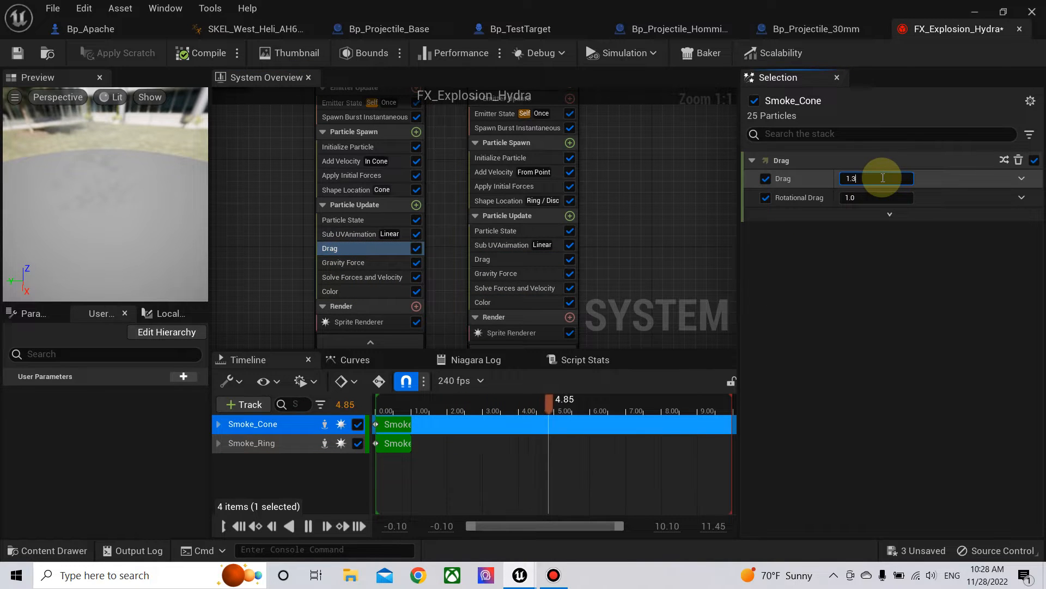
pyautogui.write('1.3')
# Step: Preview the adjusted smoke in the ThirdPersonMap level by toggling Auto Activate on the FX_Explosion_Hydra actor
pyautogui.click(981, 8)
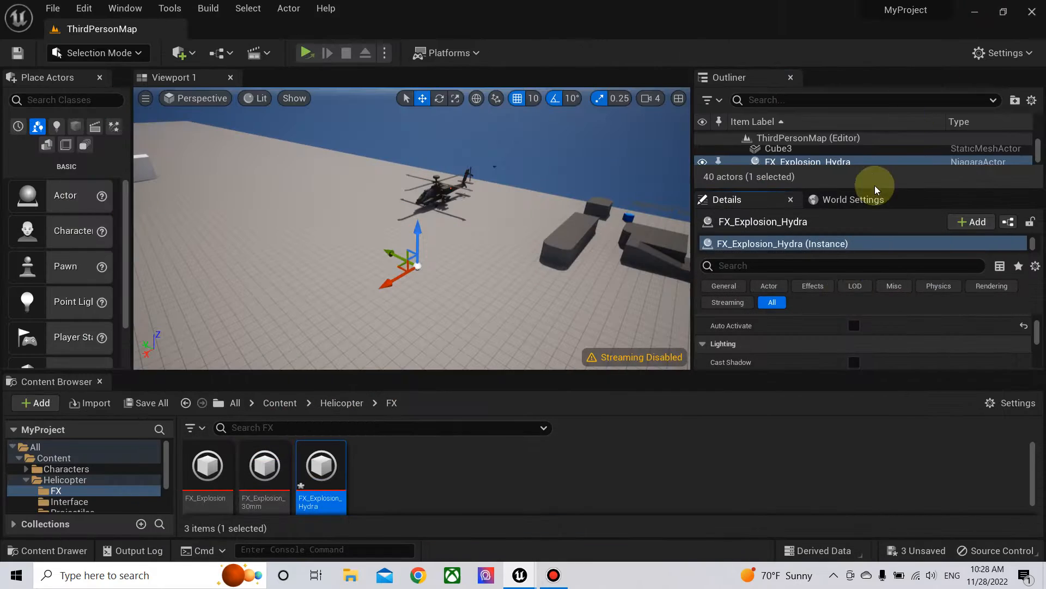
pyautogui.click(852, 330)
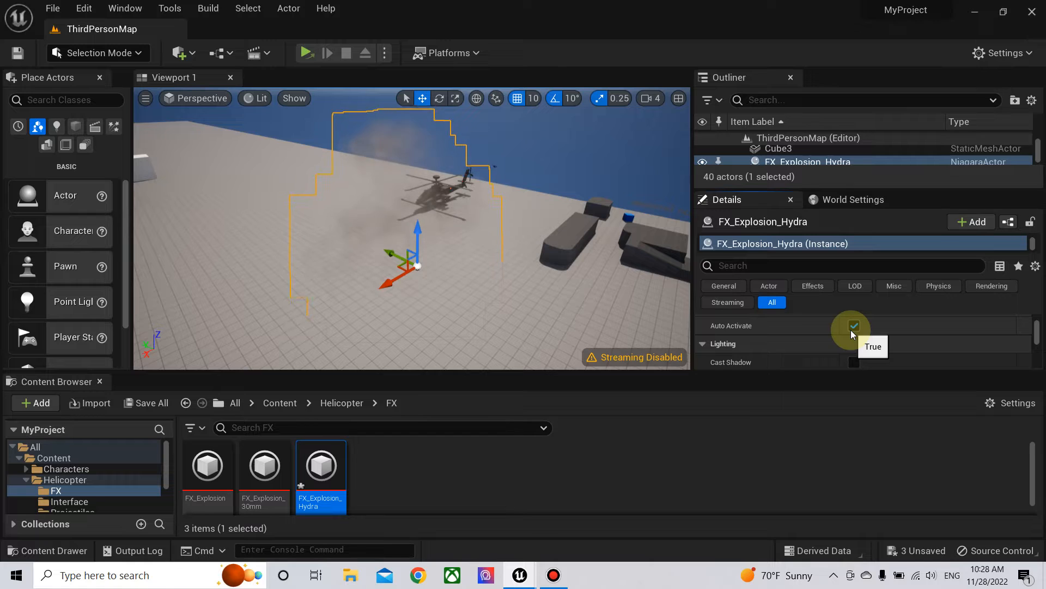
pyautogui.click(852, 329)
# Step: Return to the FX_Explosion_Hydra editor, add an emitter from the Omnidirectional Burst template and place it beside Smoke_Ring
pyautogui.click(510, 579)
pyautogui.click(595, 520)
pyautogui.moveTo(645, 207); pyautogui.dragTo(496, 211, button='right')
pyautogui.click(457, 198)
pyautogui.moveTo(591, 197); pyautogui.dragTo(498, 217, button='right')
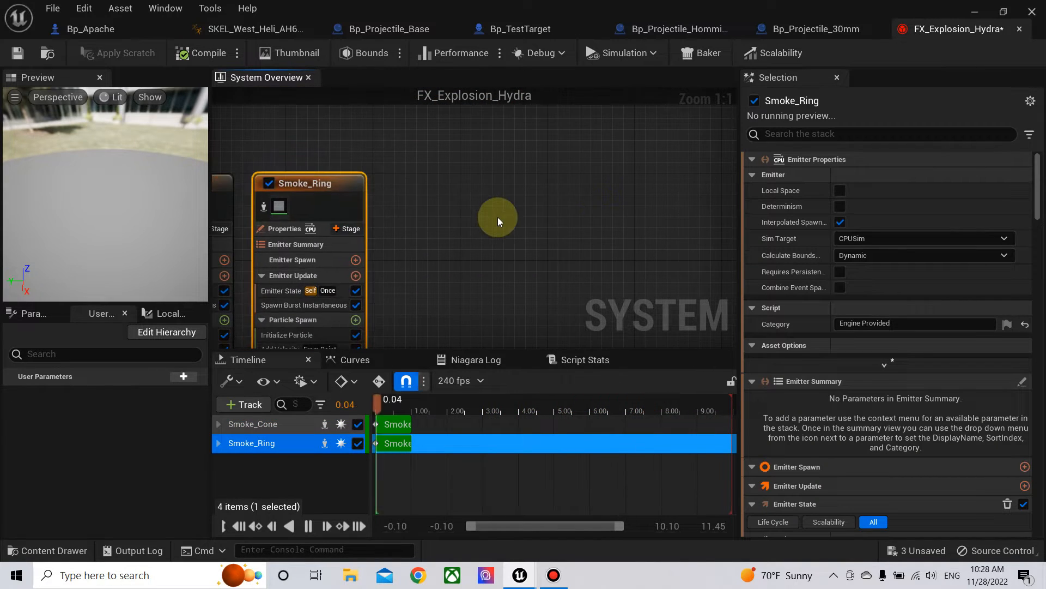
pyautogui.rightClick(498, 217)
pyautogui.click(544, 246)
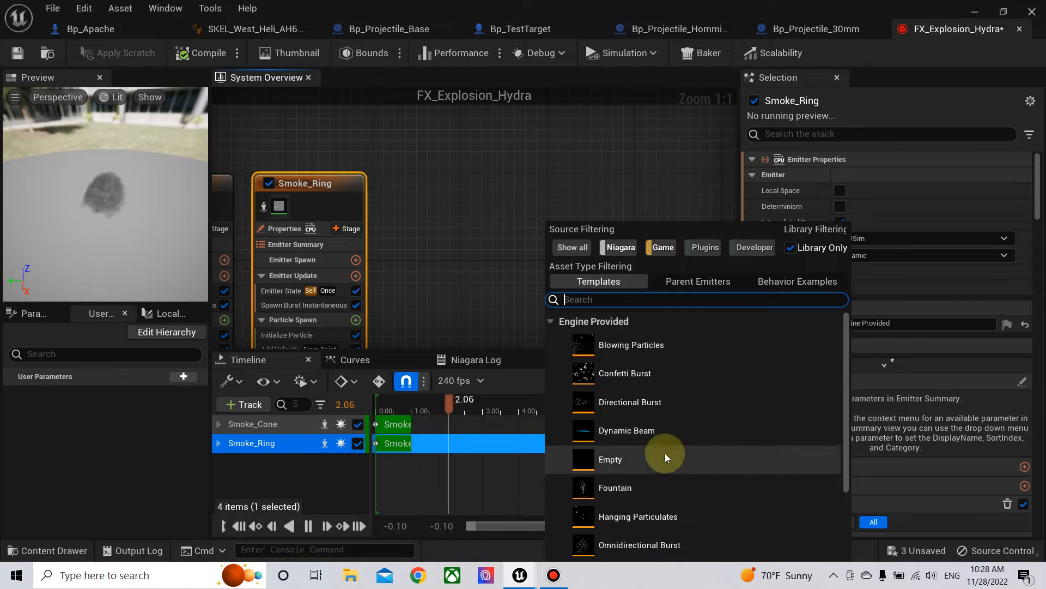
pyautogui.doubleClick(666, 547)
pyautogui.moveTo(512, 284); pyautogui.dragTo(443, 257)
pyautogui.moveTo(493, 257); pyautogui.dragTo(587, 182, button='right')
pyautogui.scroll(2, 587, 182)
pyautogui.scroll(2, 586, 181)
# Step: In OmnidirectionalBurst's Initialize Particle module, set Lifetime Min to 2.5 and Lifetime Max to 5
pyautogui.click(545, 185)
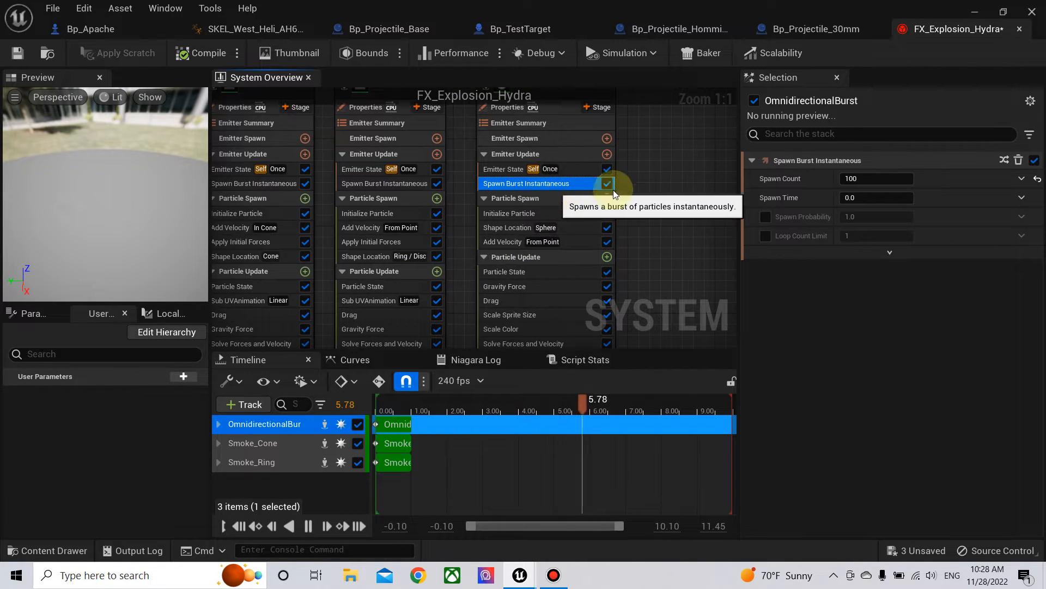
pyautogui.click(593, 213)
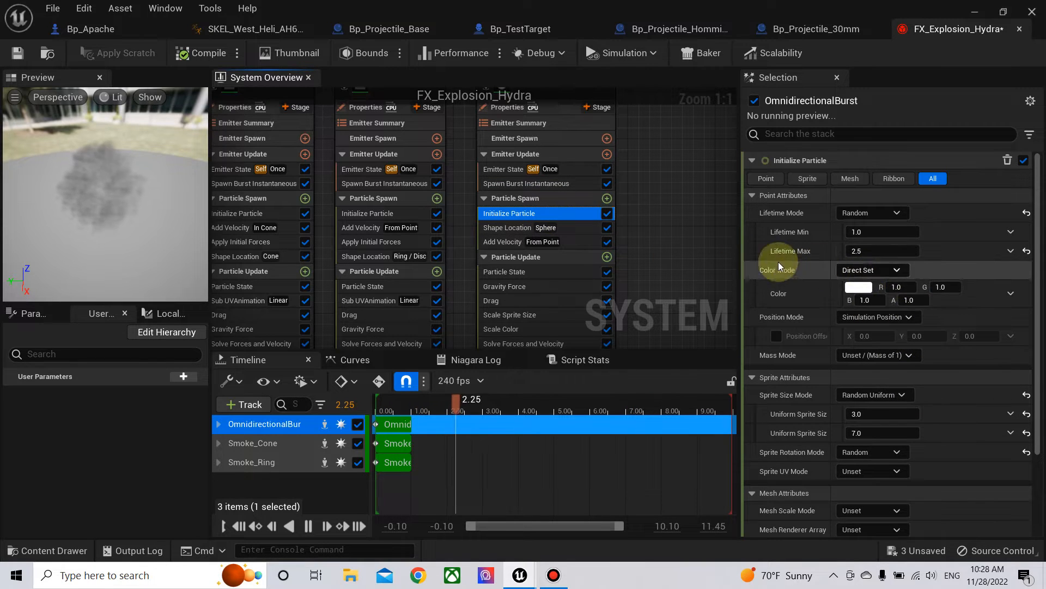
pyautogui.click(876, 233)
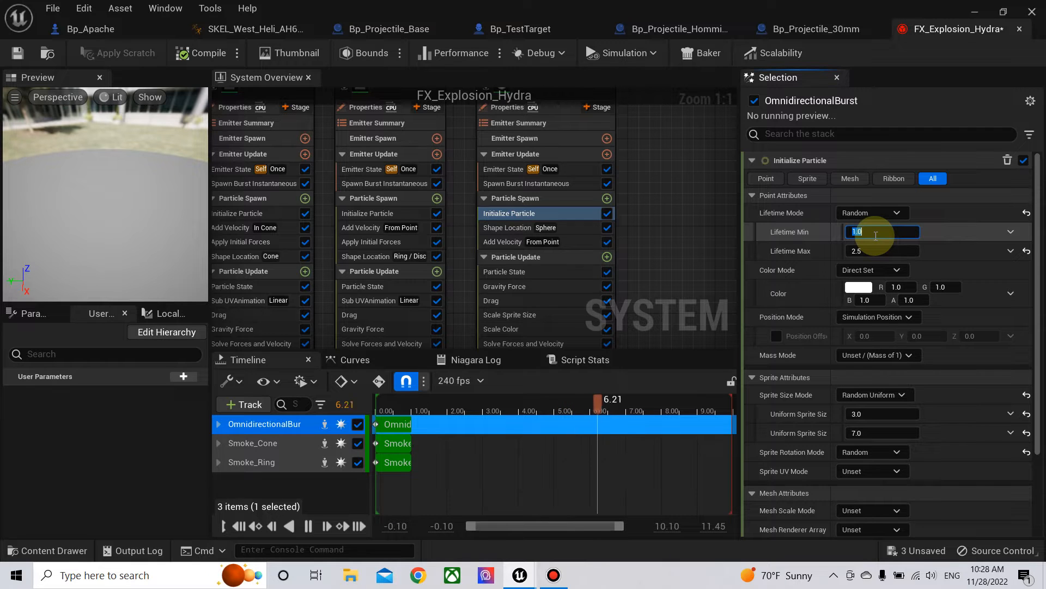
pyautogui.write('.52')
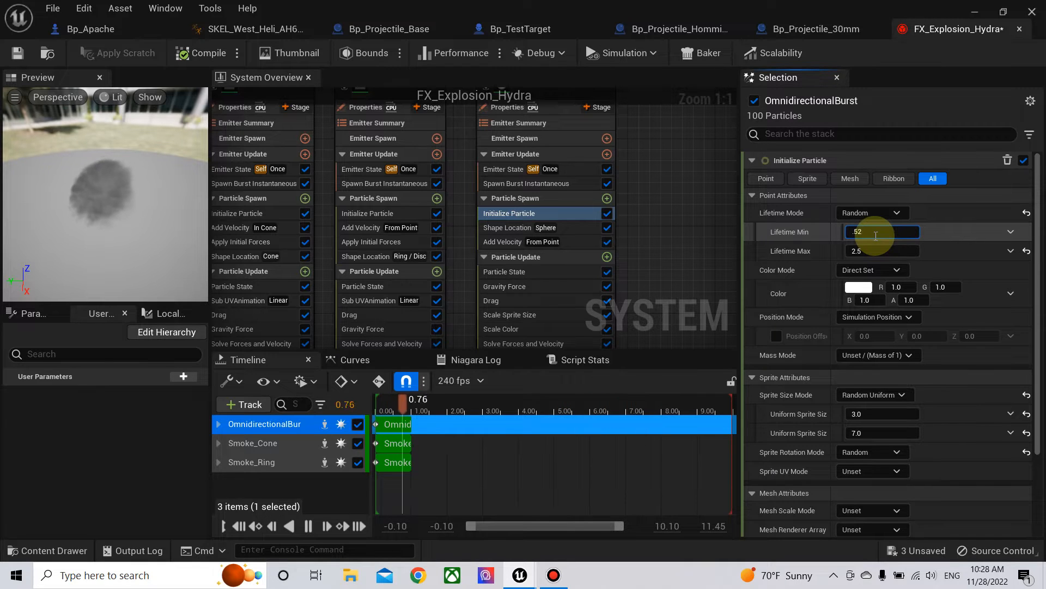
pyautogui.moveTo(874, 234); pyautogui.dragTo(809, 248)
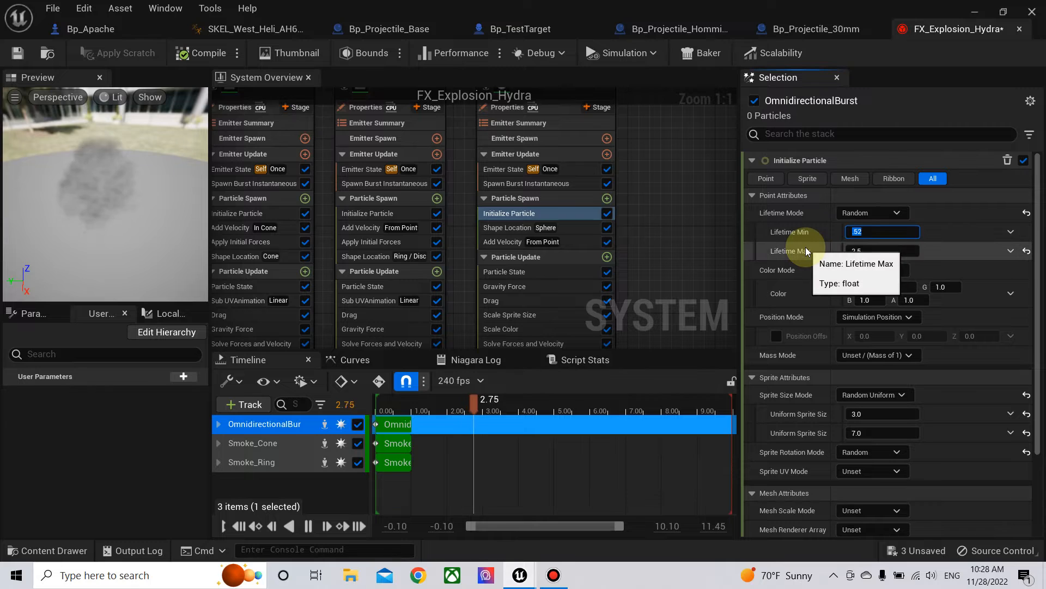
pyautogui.press('Return')
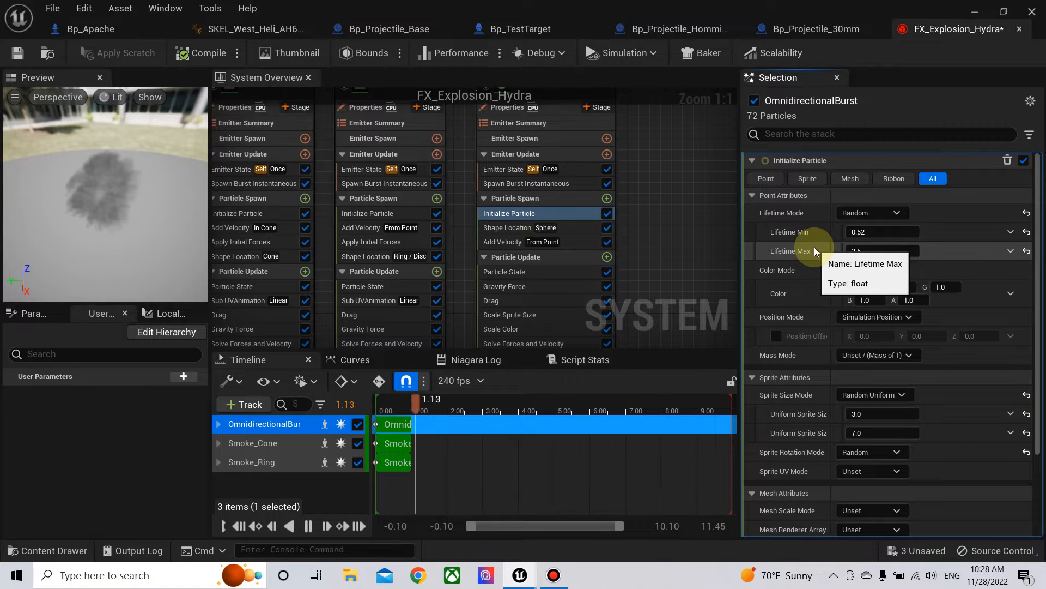
pyautogui.click(883, 233)
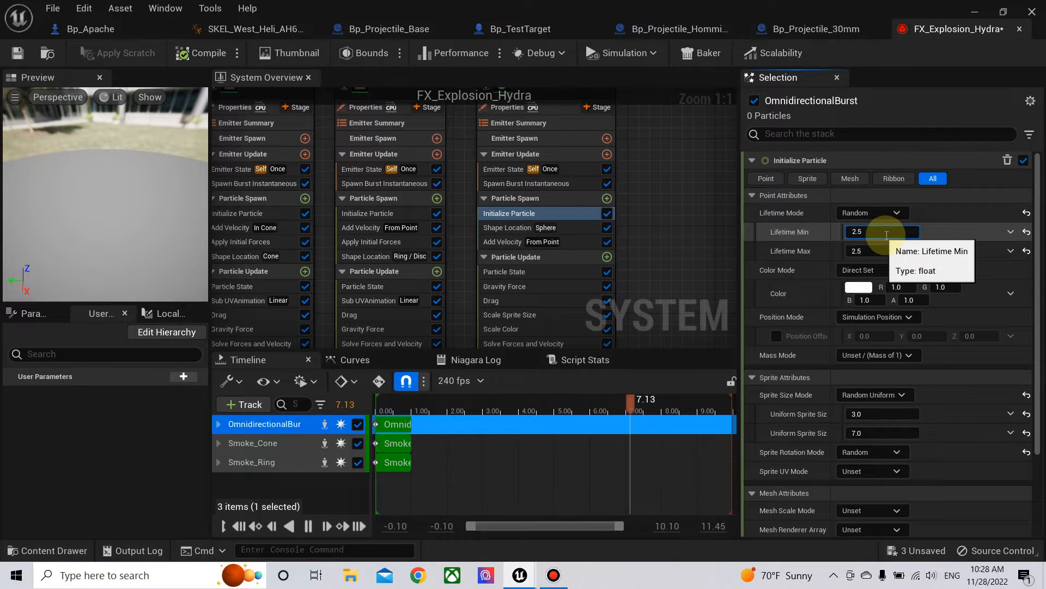
pyautogui.press('Return')
pyautogui.click(888, 252)
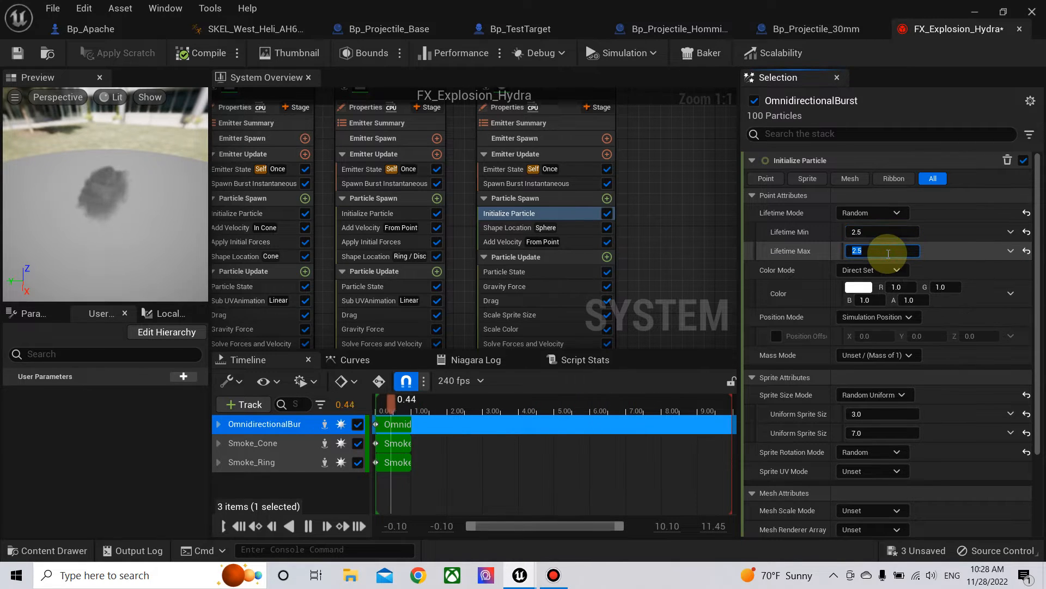
pyautogui.write('5')
pyautogui.press('Return')
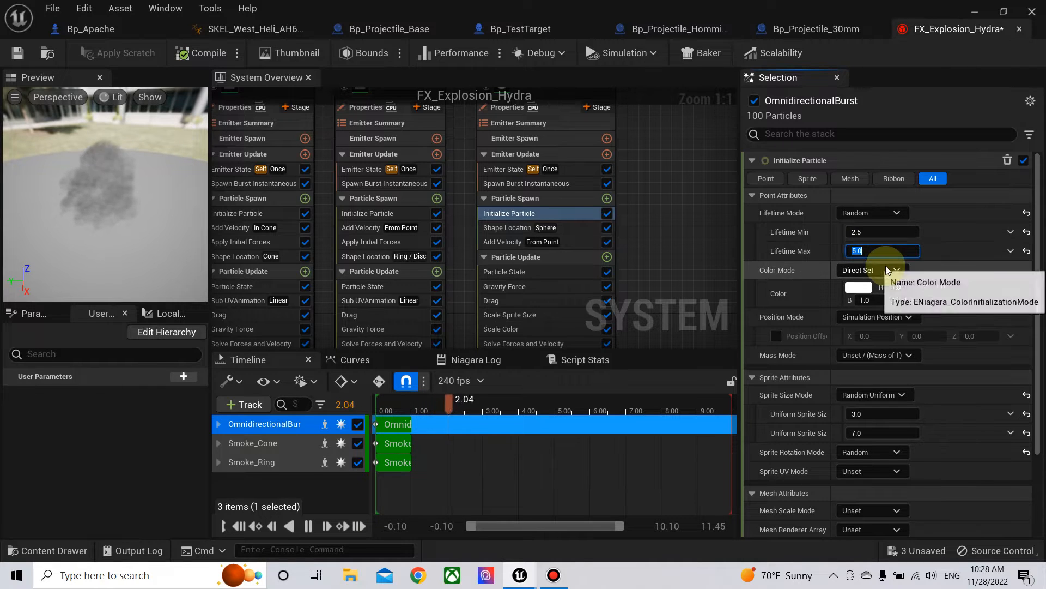
pyautogui.click(704, 235)
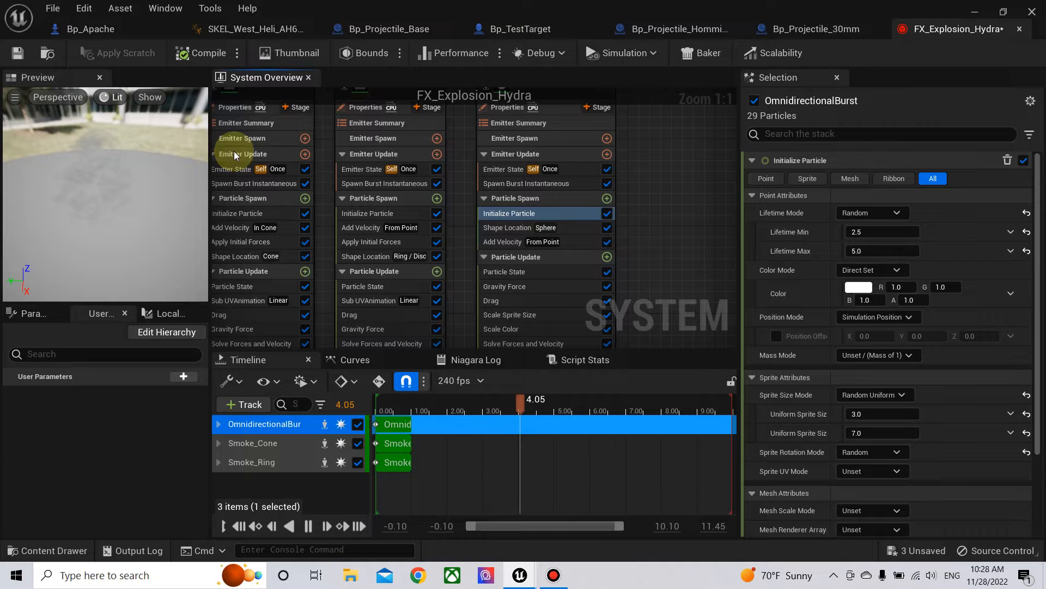
# Step: Delete the Scale Color module from OmnidirectionalBurst's Particle Update group
pyautogui.moveTo(661, 253); pyautogui.dragTo(583, 274, button='right')
pyautogui.click(435, 250)
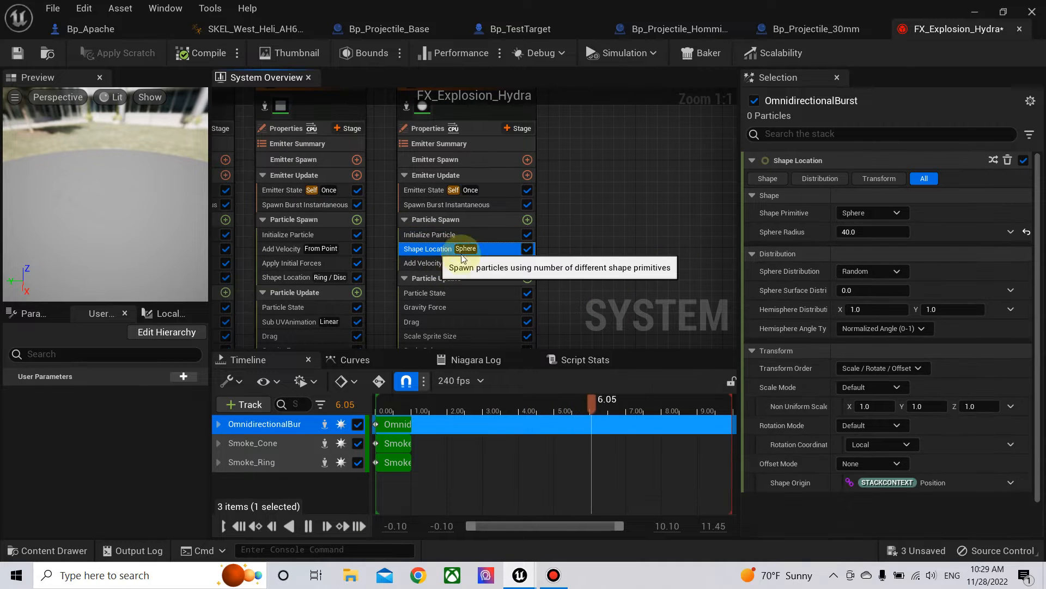
pyautogui.moveTo(678, 236); pyautogui.dragTo(685, 178, button='right')
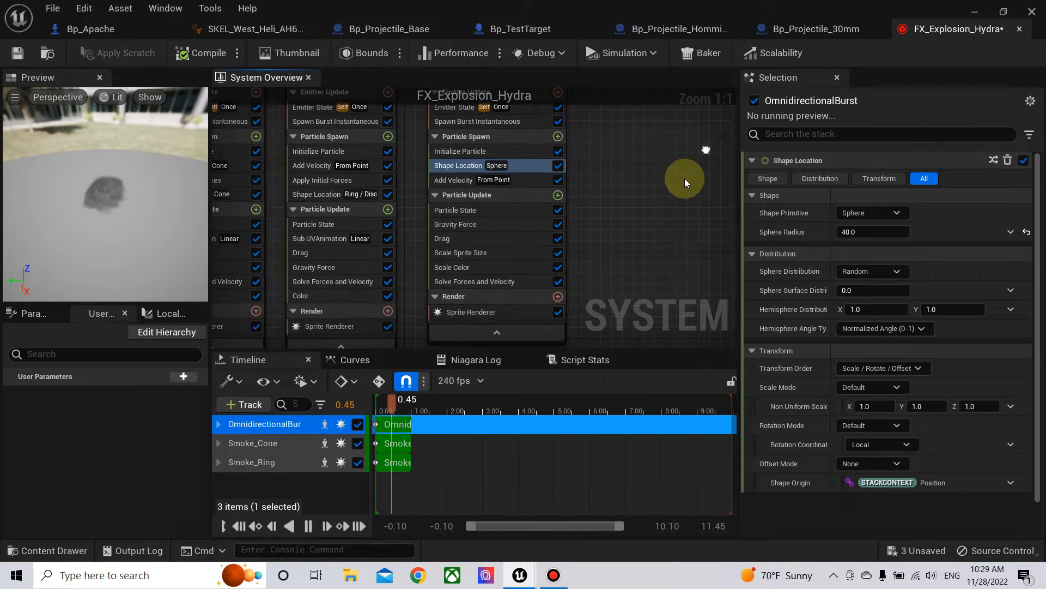
pyautogui.click(486, 312)
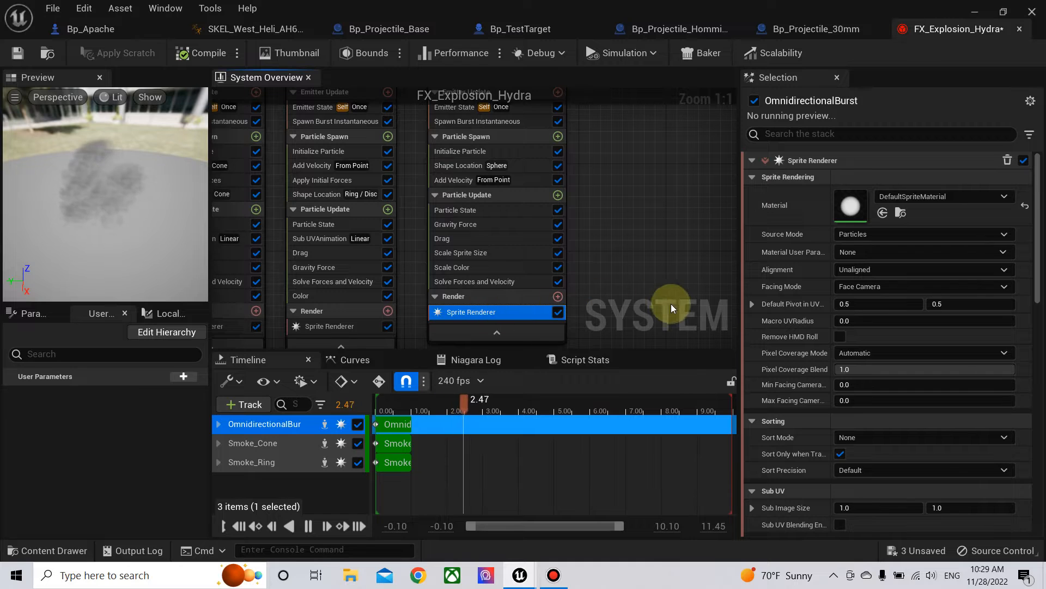
pyautogui.moveTo(644, 221); pyautogui.dragTo(662, 260, button='right')
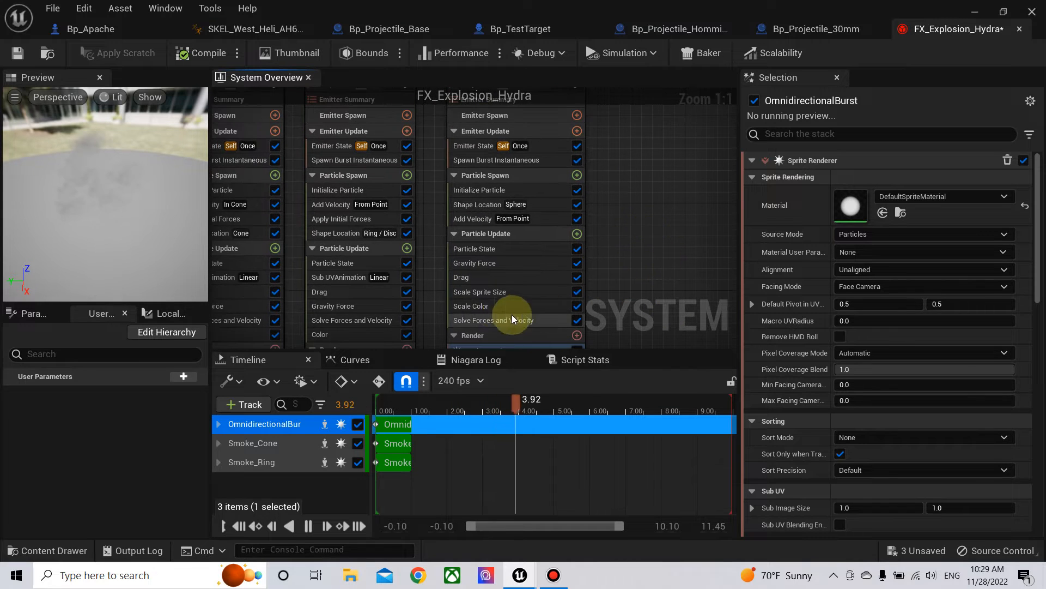
pyautogui.click(482, 307)
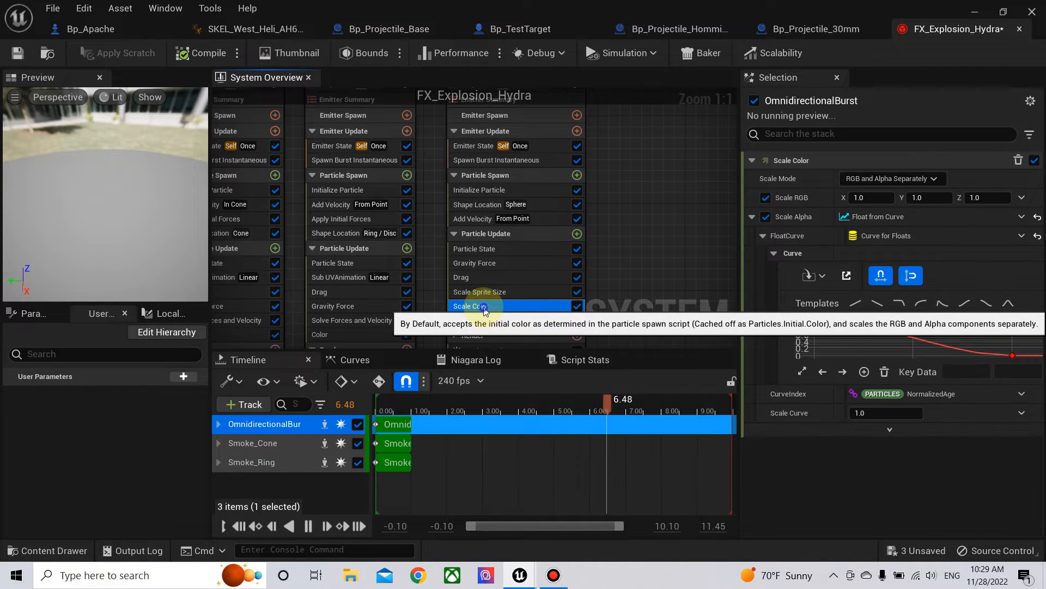
pyautogui.rightClick(483, 311)
pyautogui.click(542, 518)
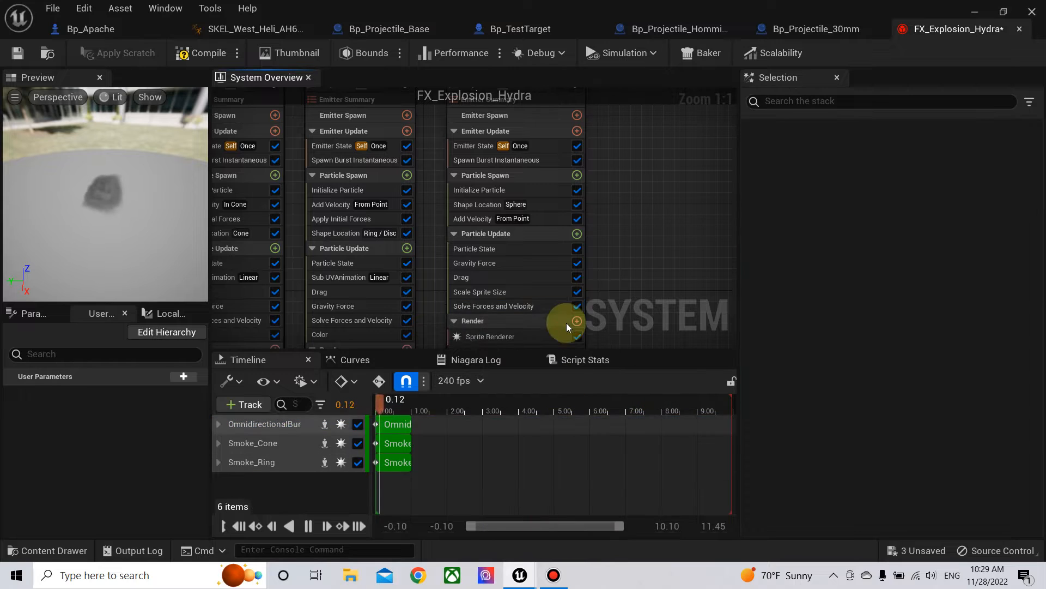
# Step: Add a Color module to OmnidirectionalBurst's Particle Update group
pyautogui.click(577, 234)
pyautogui.write('colo')
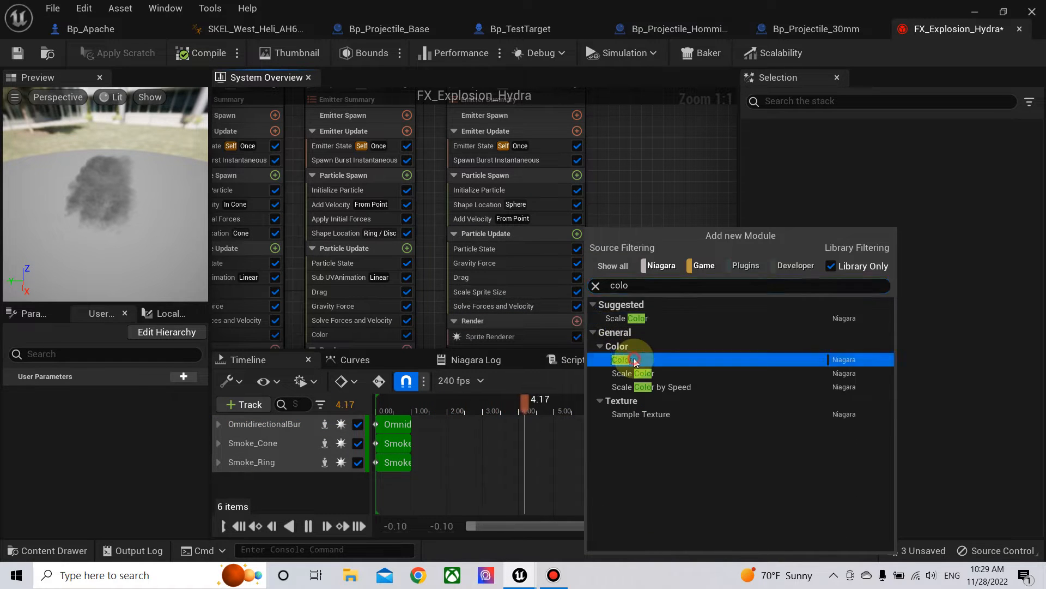
pyautogui.click(623, 359)
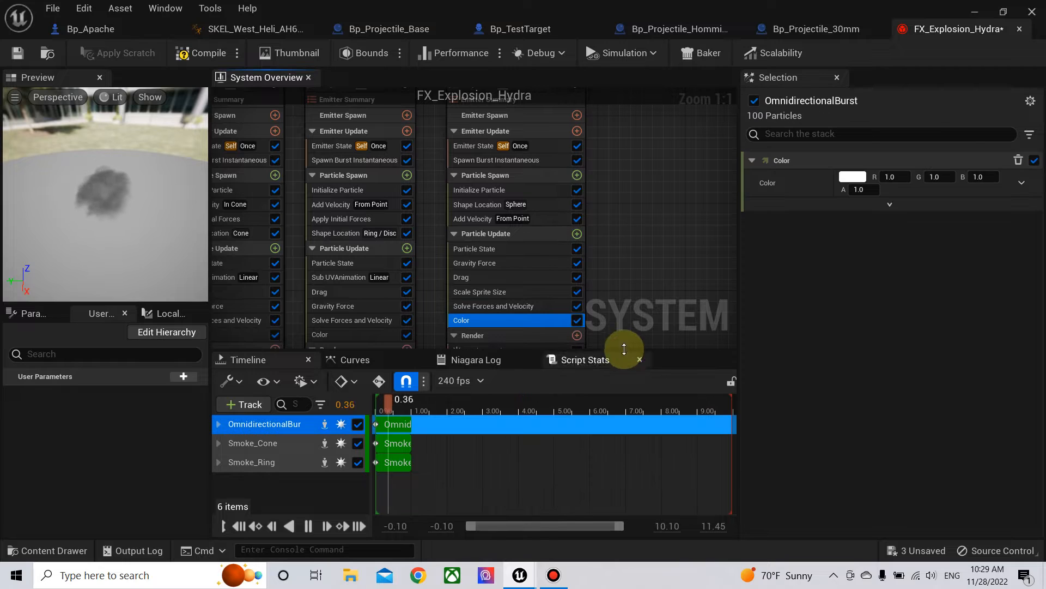
pyautogui.click(1021, 183)
pyautogui.click(770, 272)
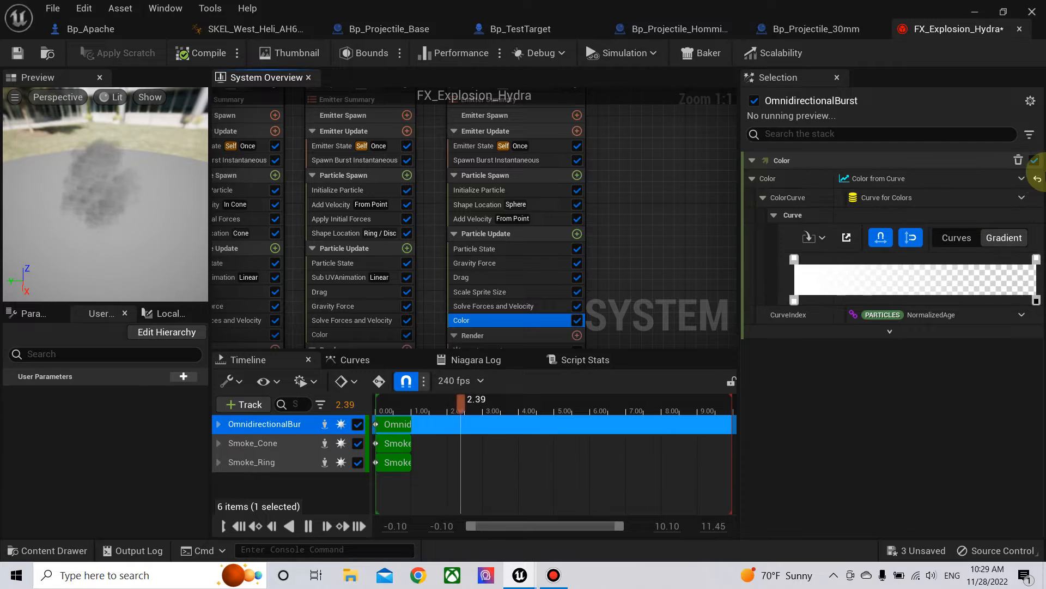
pyautogui.click(1037, 179)
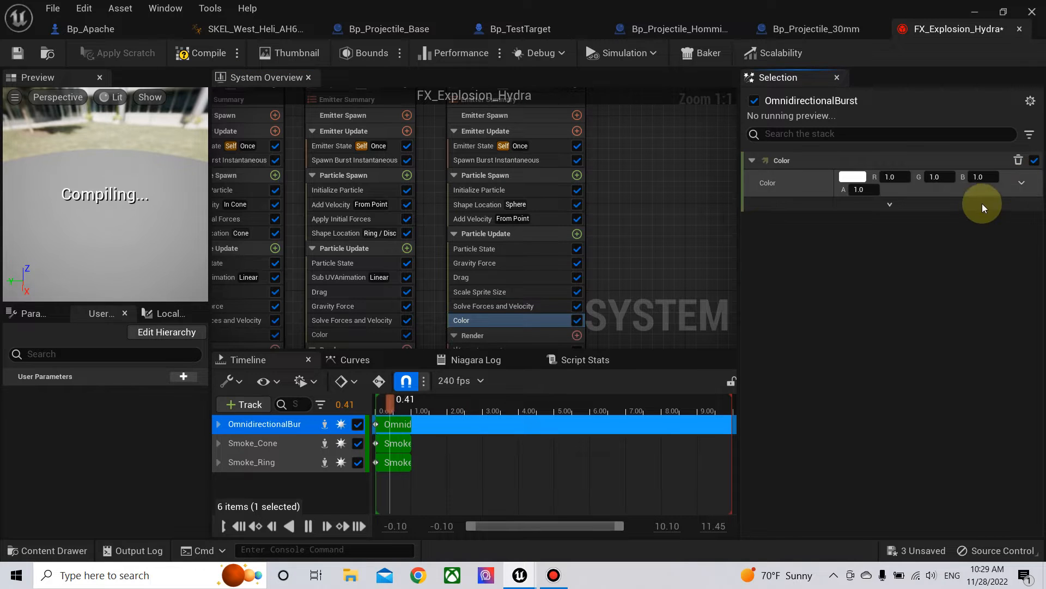
# Step: Set the Color module of OmnidirectionalBurst to a fully saturated orange-red with a brightness value (V) of 35
pyautogui.click(852, 176)
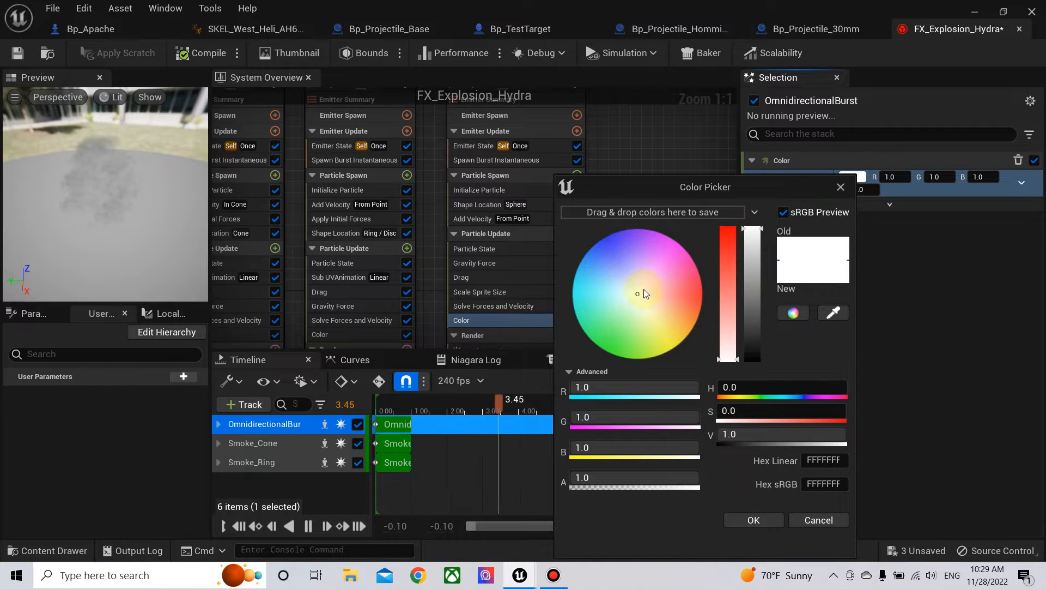
pyautogui.moveTo(652, 301); pyautogui.dragTo(747, 299)
pyautogui.click(761, 434)
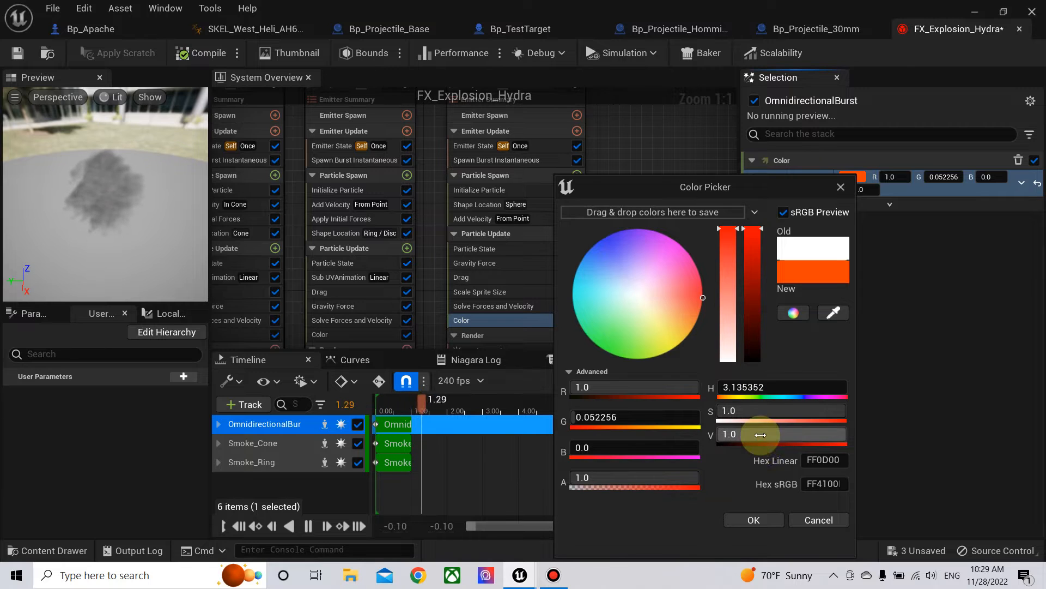
pyautogui.write('35')
pyautogui.press('Return')
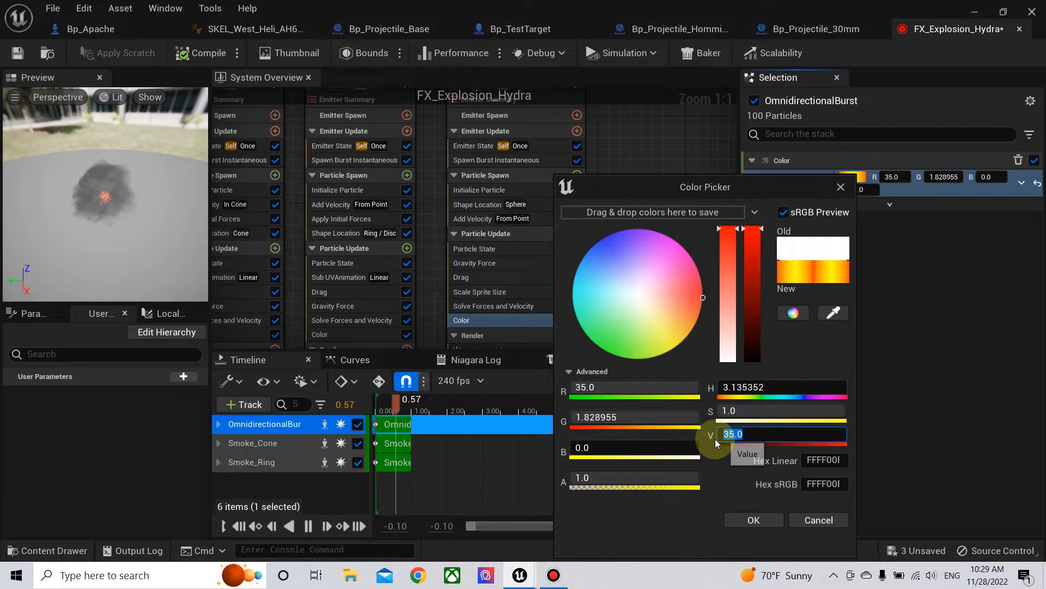
pyautogui.click(753, 519)
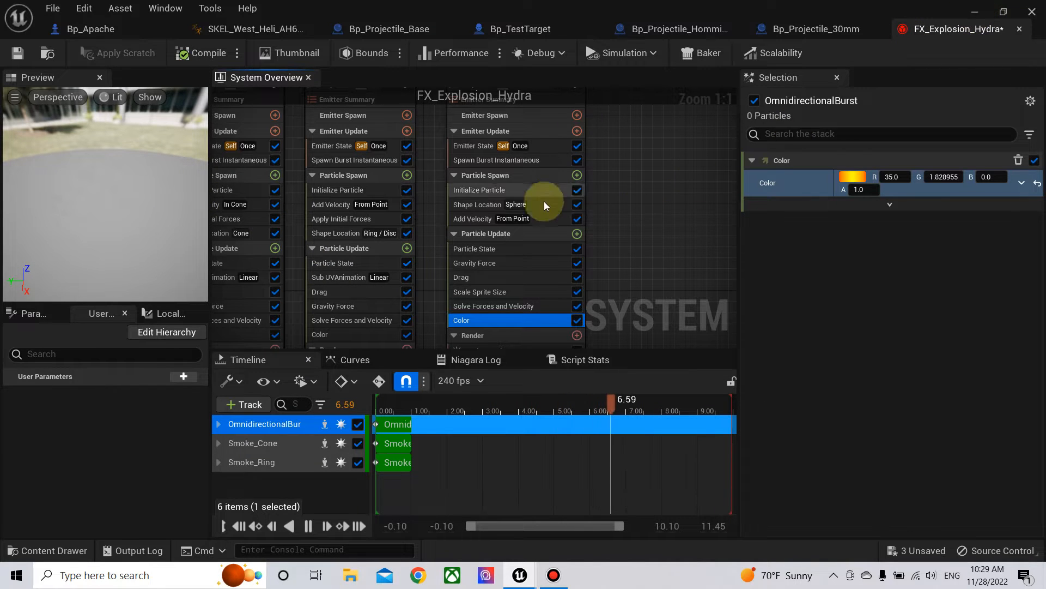
# Step: In OmnidirectionalBurst's Add Velocity module, set the Velocity Speed minimum to 1500 and maximum to 1750
pyautogui.click(488, 219)
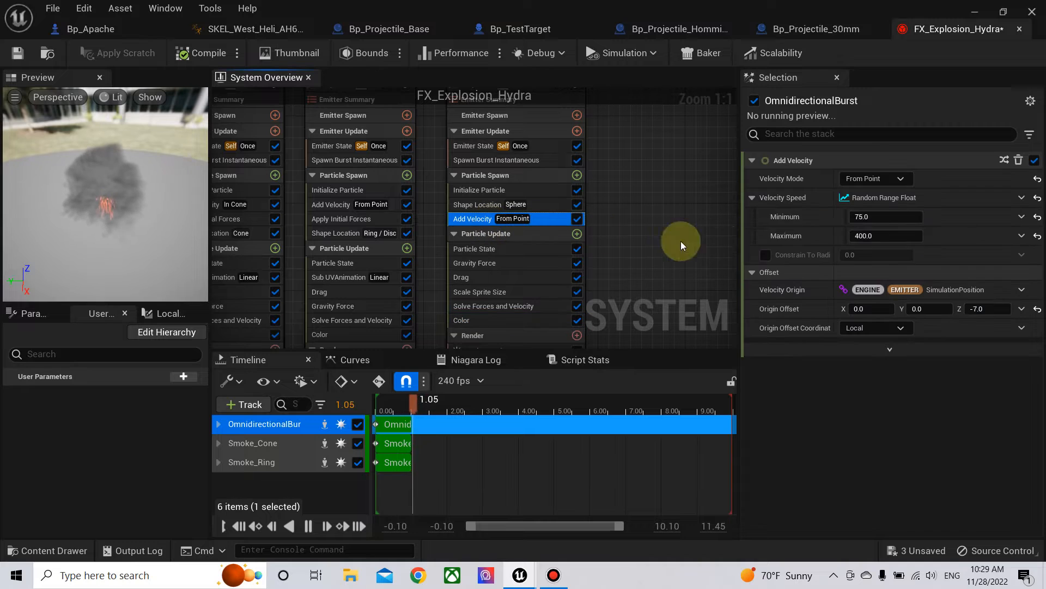
pyautogui.click(880, 216)
pyautogui.write('1500')
pyautogui.click(882, 235)
pyautogui.write('17')
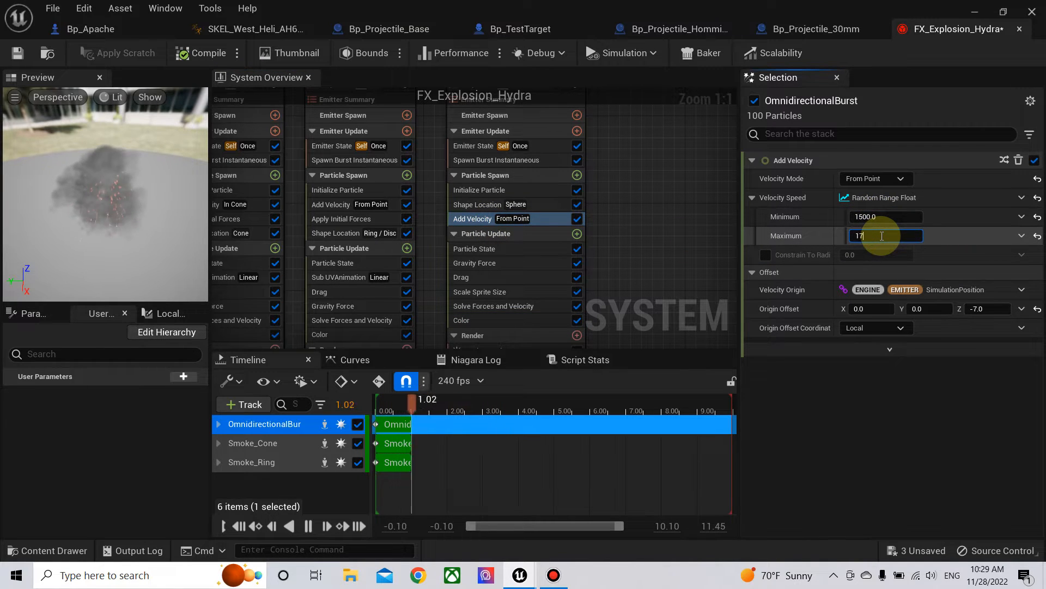
pyautogui.write('50')
pyautogui.press('Return')
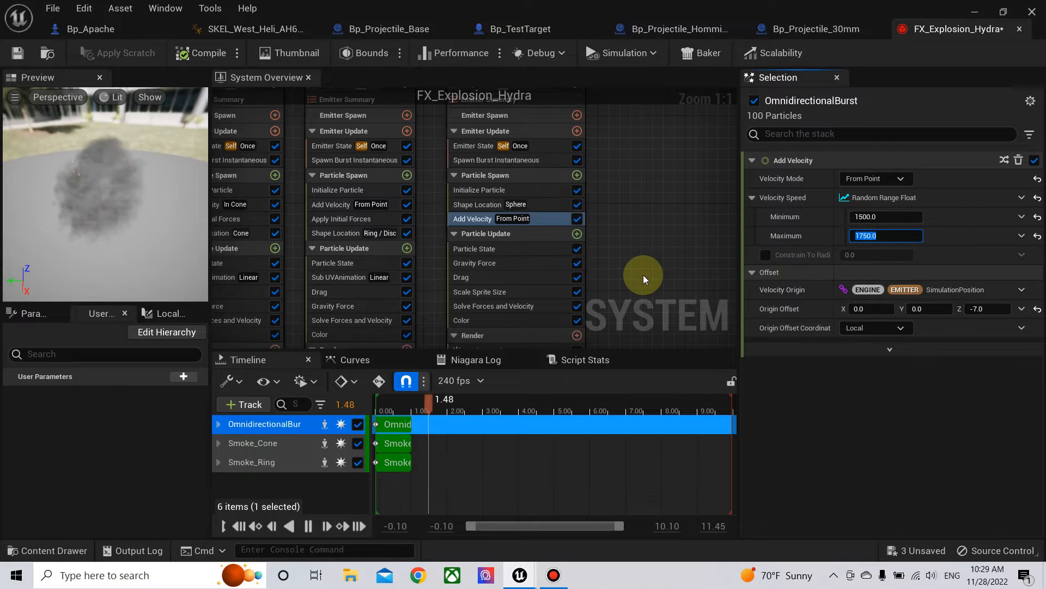
# Step: Set the Sphere Radius in OmnidirectionalBurst's Shape Location module to 100
pyautogui.moveTo(655, 272); pyautogui.dragTo(663, 237, button='right')
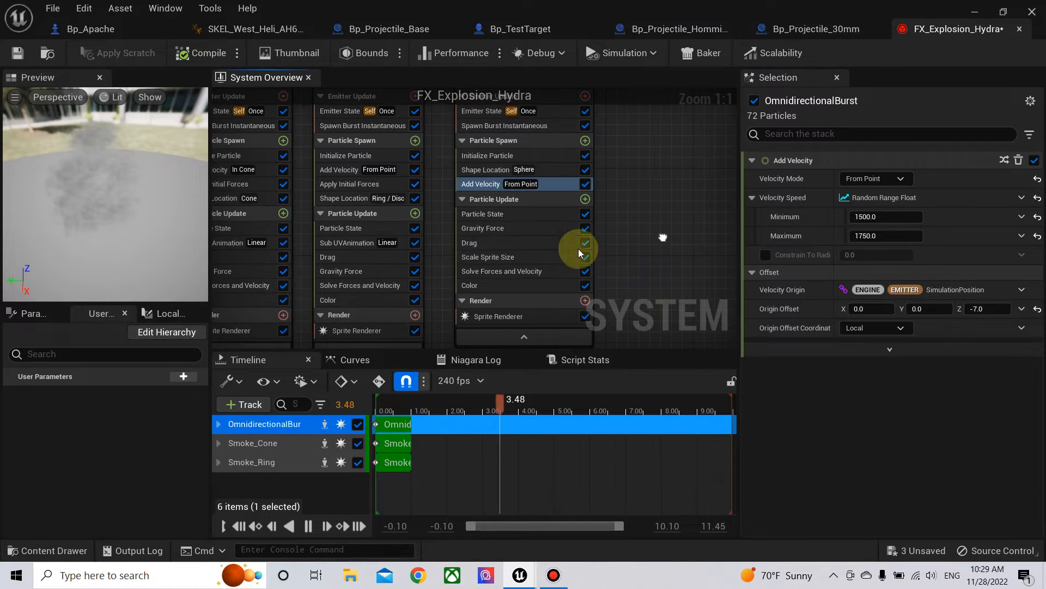
pyautogui.click(520, 170)
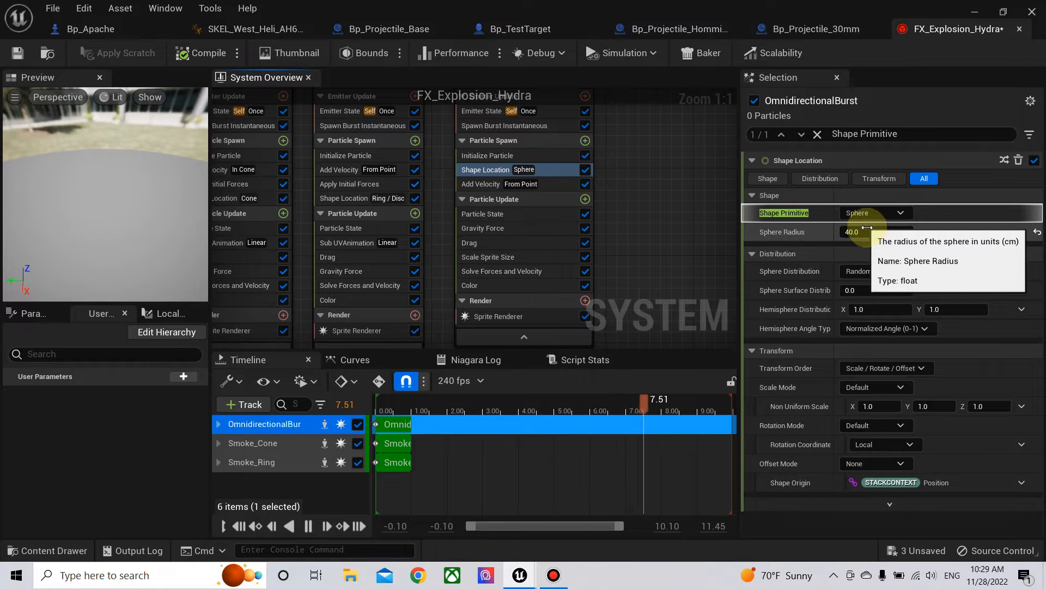
pyautogui.click(872, 232)
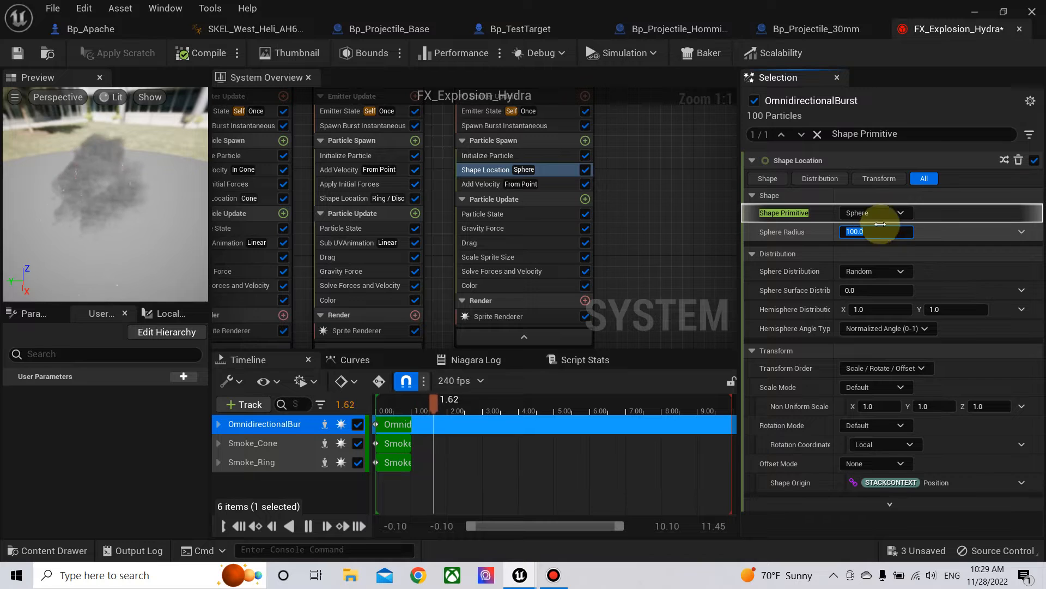
# Step: Try a Cone shape primitive in OmnidirectionalBurst's Shape Location module, with a cone angle of 90 and a cone length of 100
pyautogui.click(878, 213)
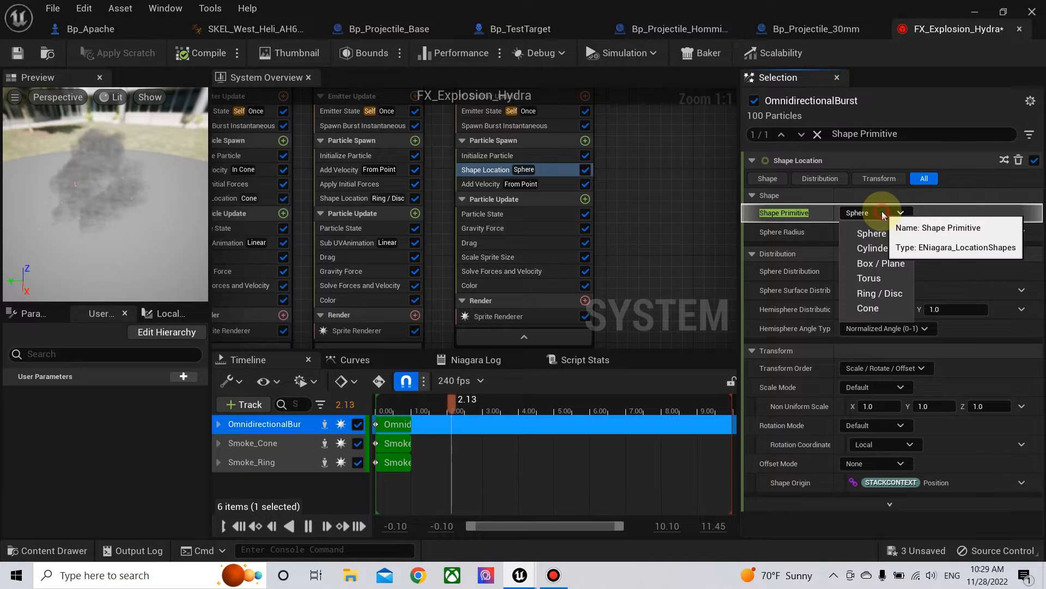
pyautogui.click(894, 309)
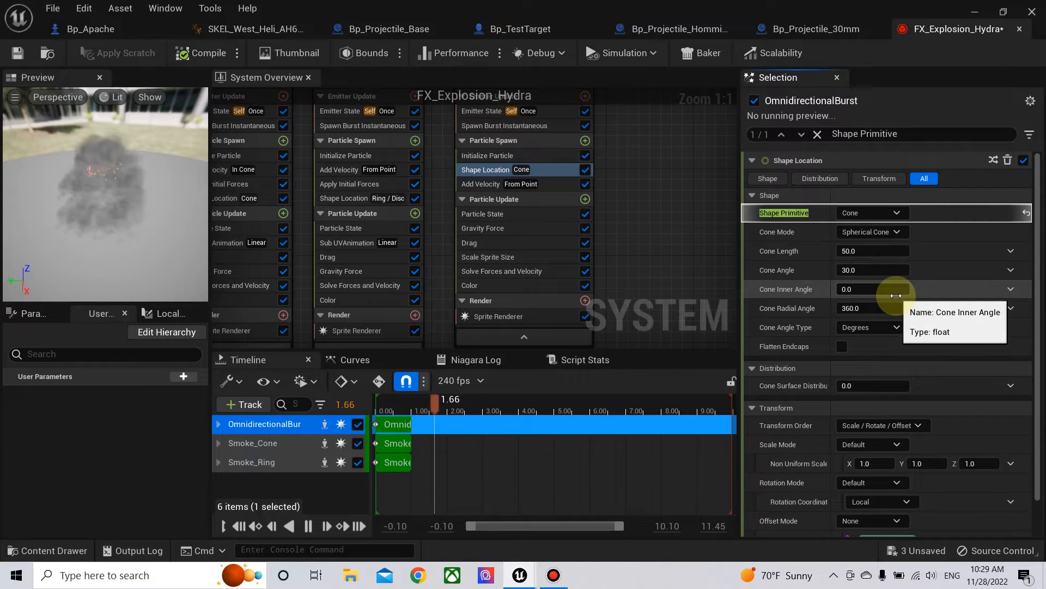
pyautogui.click(872, 252)
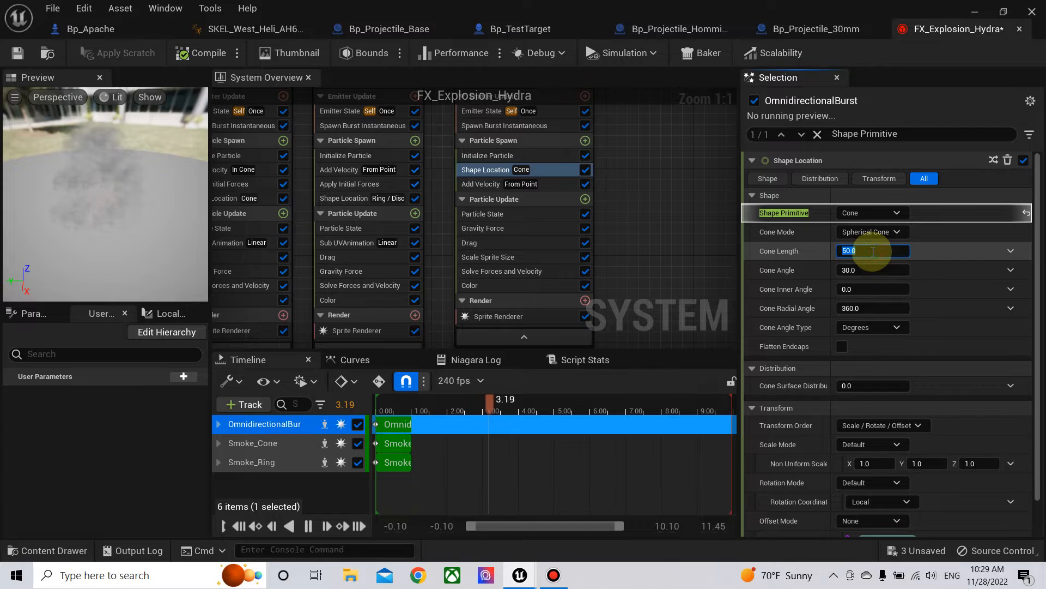
pyautogui.click(870, 279)
pyautogui.write('90')
pyautogui.press('Return')
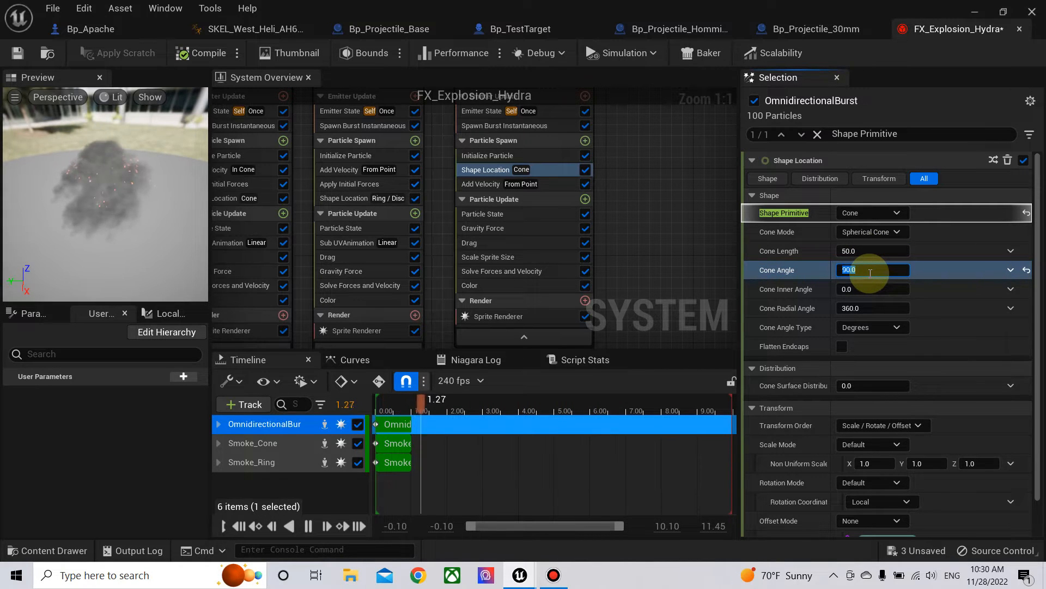
pyautogui.click(872, 252)
pyautogui.write('100')
pyautogui.press('Return')
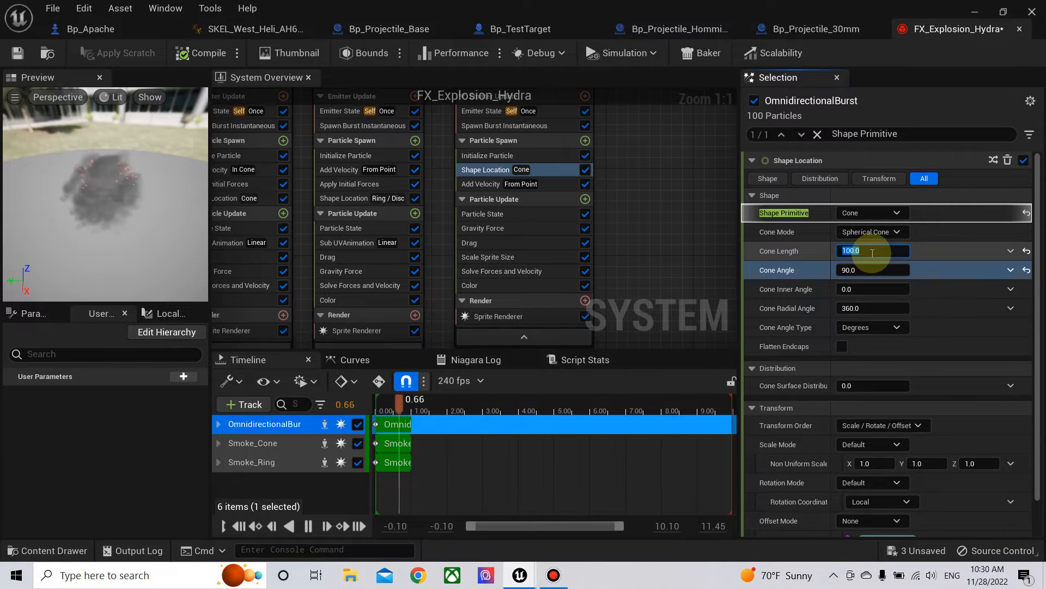
# Step: Replay the explosion in the level viewport by toggling Auto Activate on the FX_Explosion_Hydra actor
pyautogui.click(975, 12)
pyautogui.click(851, 328)
pyautogui.click(853, 328)
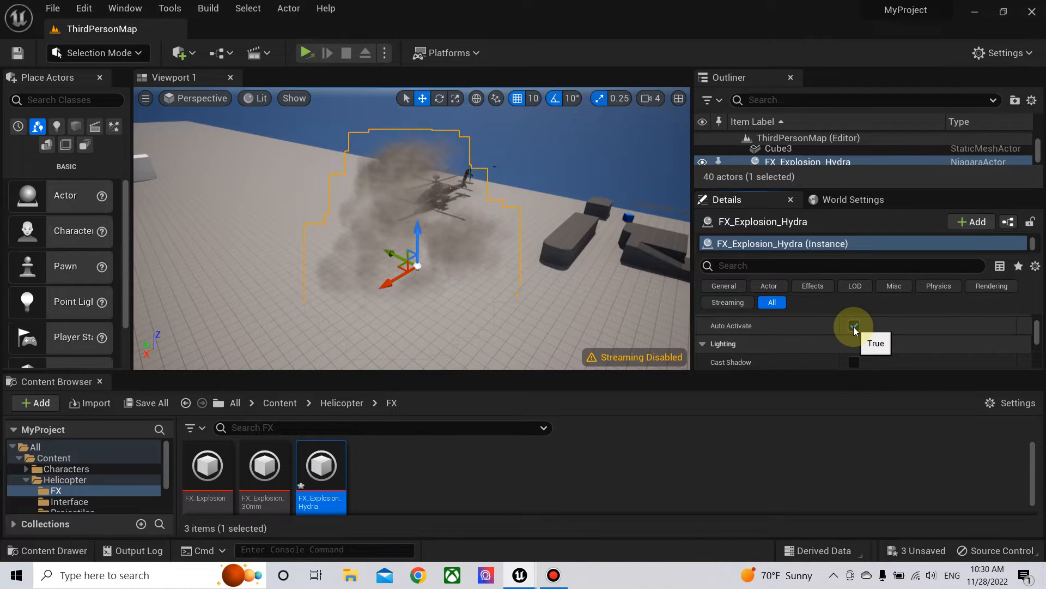
pyautogui.click(854, 327)
pyautogui.click(600, 510)
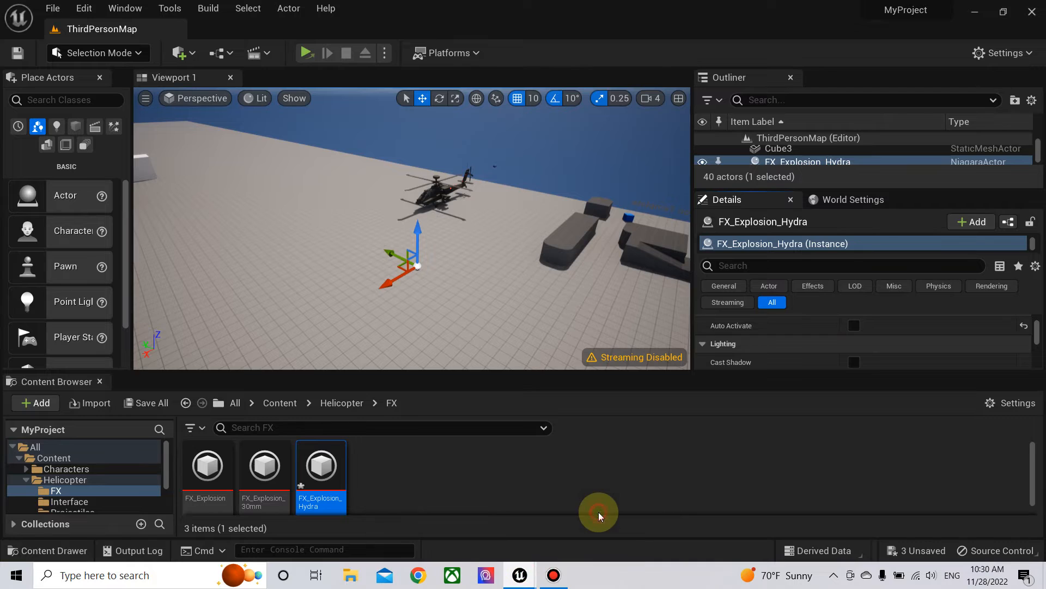
# Step: Change the shape primitive in OmnidirectionalBurst's Shape Location module back to Sphere
pyautogui.click(867, 212)
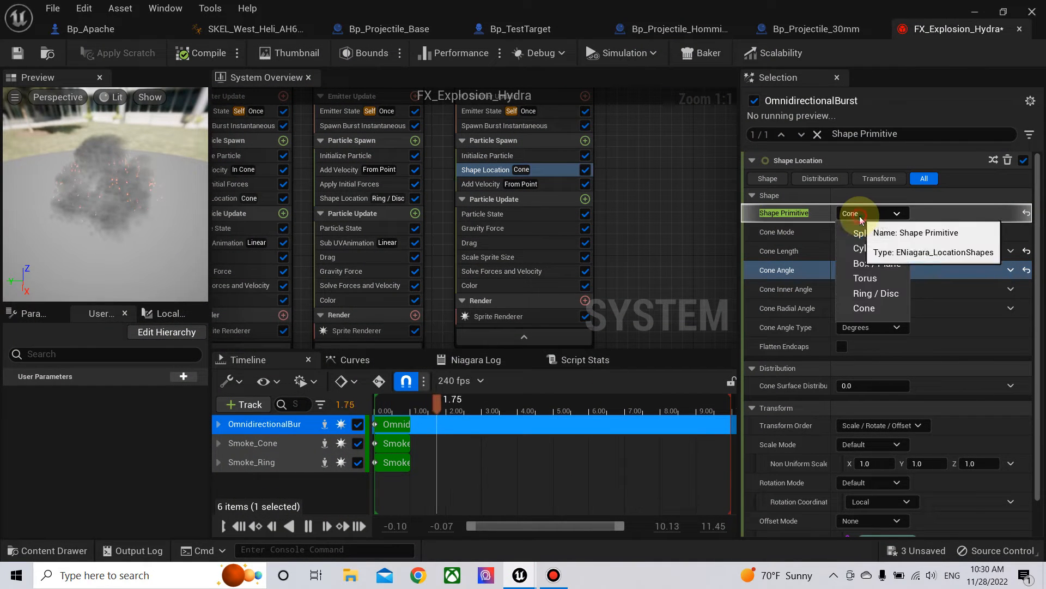
pyautogui.click(872, 234)
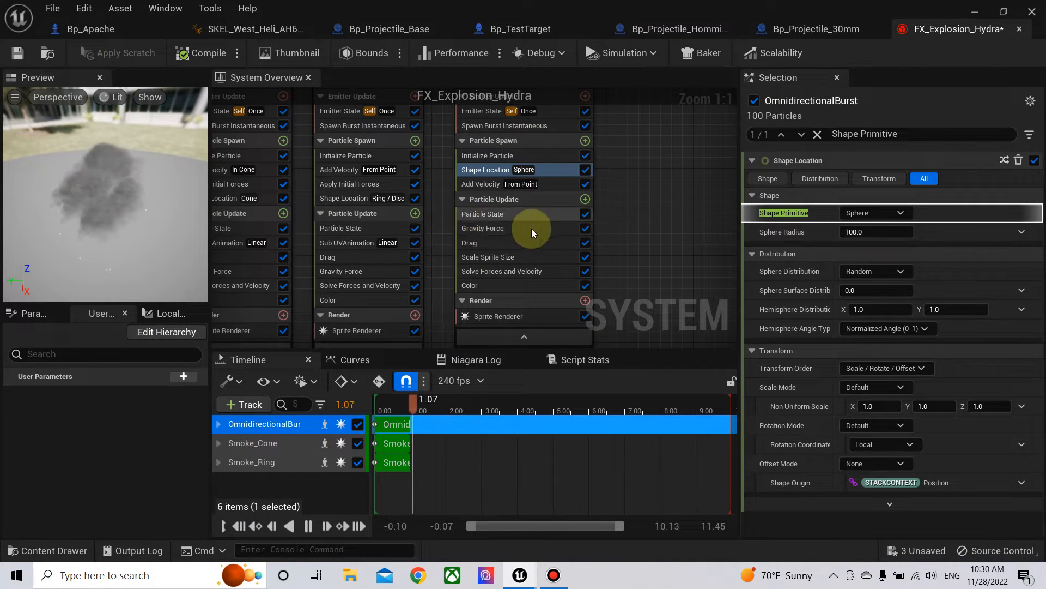
# Step: Examine OmnidirectionalBurst's Gravity Force, Particle State and Scale Sprite Size modules, including the first and last keys of the size curve
pyautogui.moveTo(642, 168); pyautogui.dragTo(573, 227, button='right')
pyautogui.moveTo(560, 279); pyautogui.dragTo(652, 251, button='right')
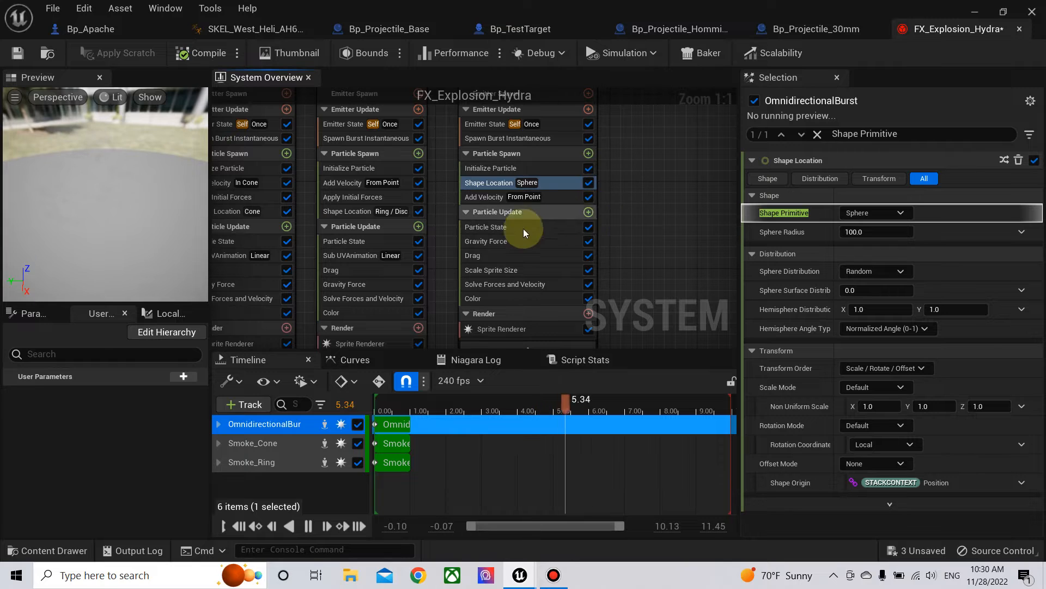
pyautogui.click(500, 241)
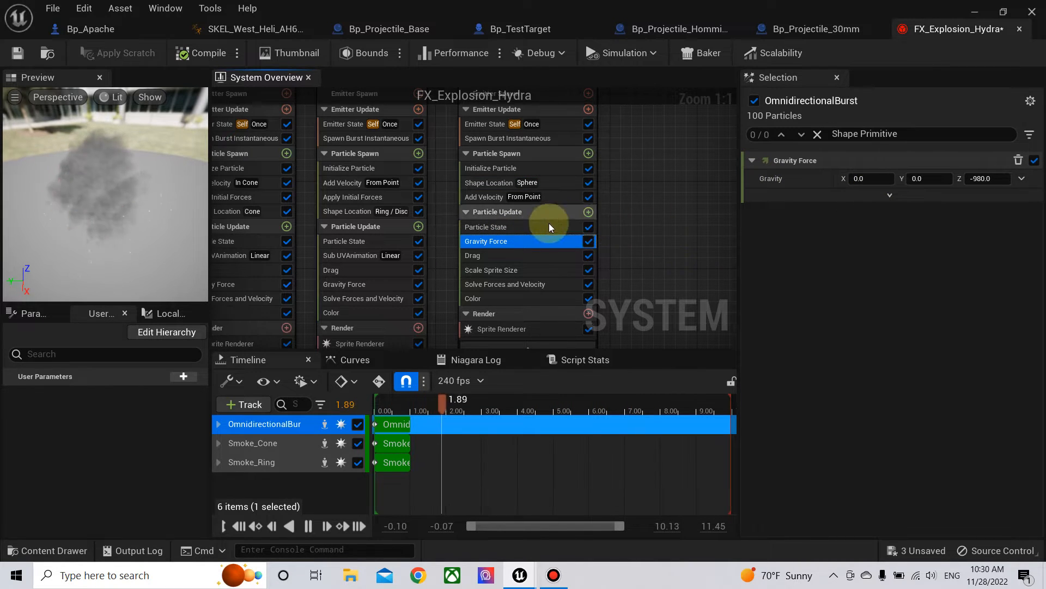
pyautogui.click(535, 227)
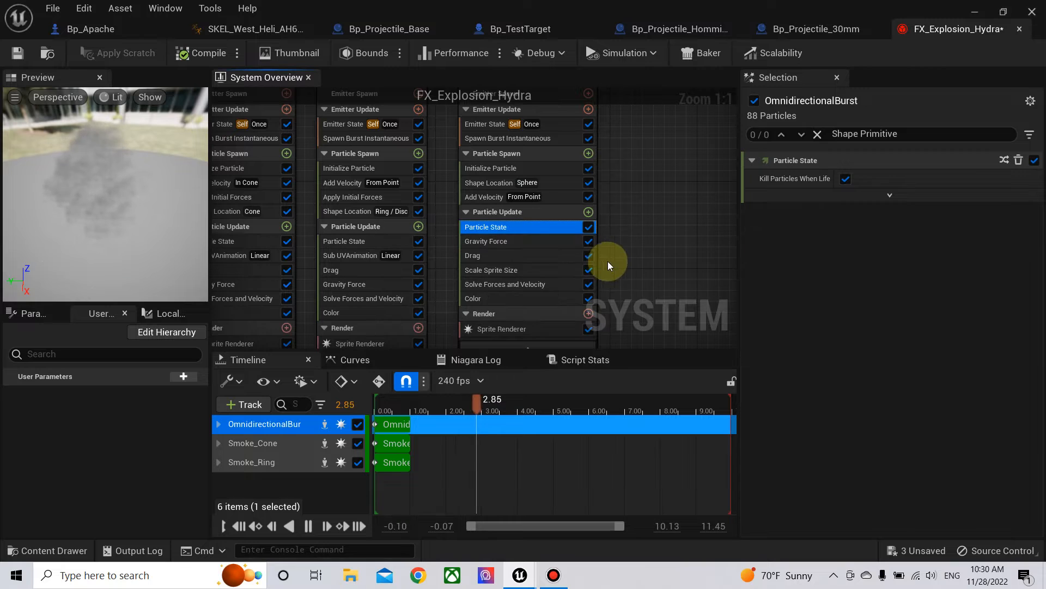
pyautogui.click(502, 269)
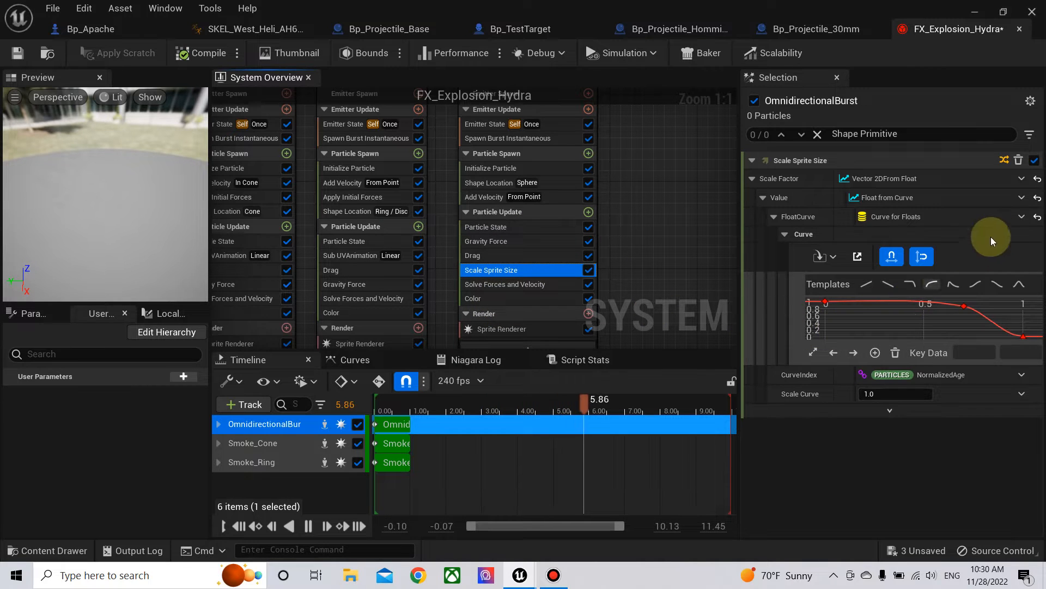
pyautogui.click(964, 449)
pyautogui.moveTo(827, 303)
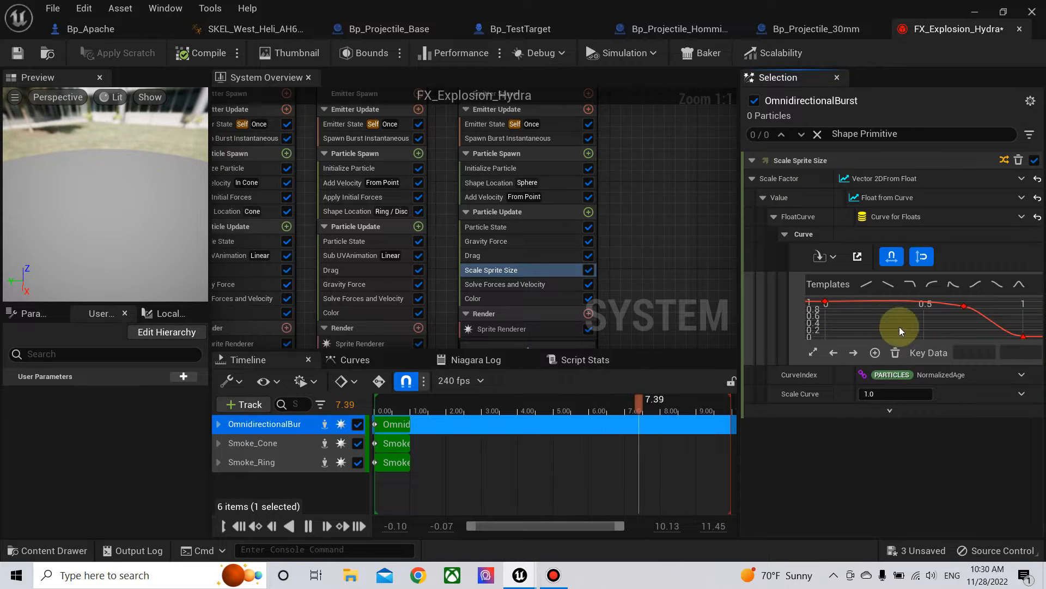
pyautogui.click(825, 302)
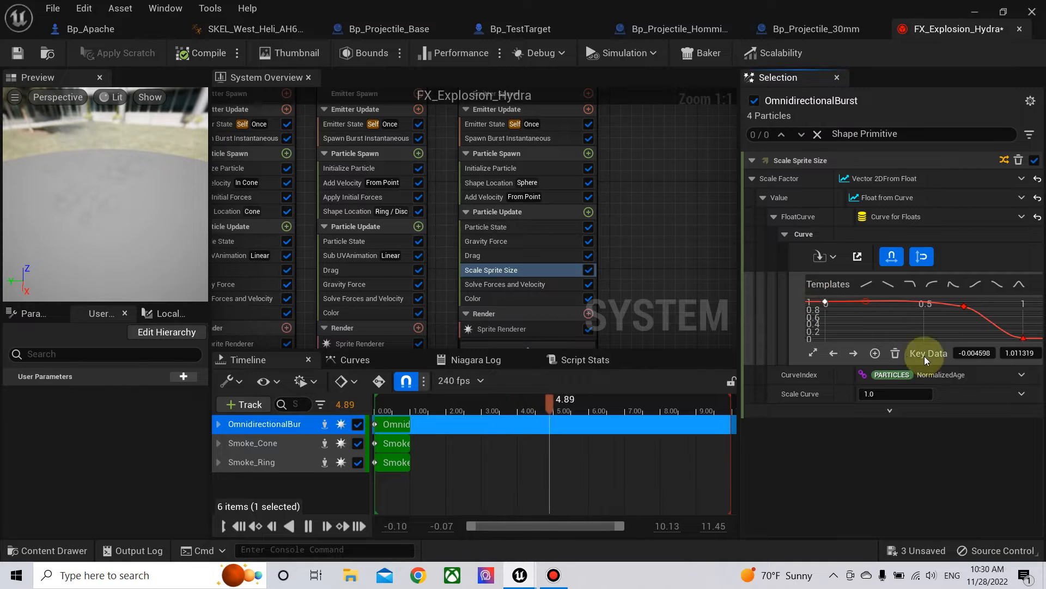
pyautogui.click(1026, 340)
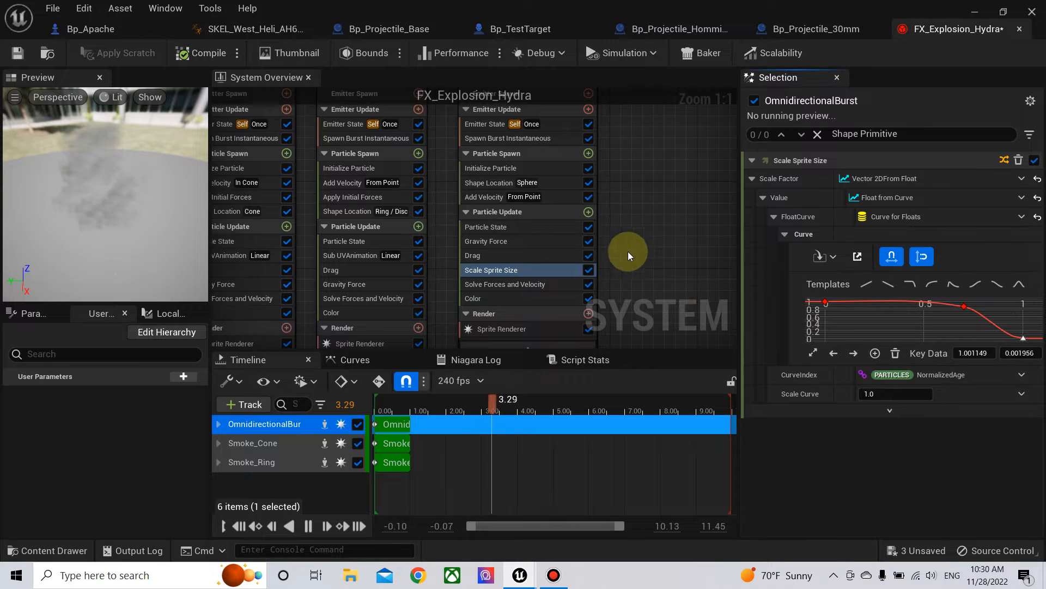
# Step: Open the list of modules that can be added to OmnidirectionalBurst's Particle Update group
pyautogui.moveTo(655, 241); pyautogui.dragTo(690, 231, button='right')
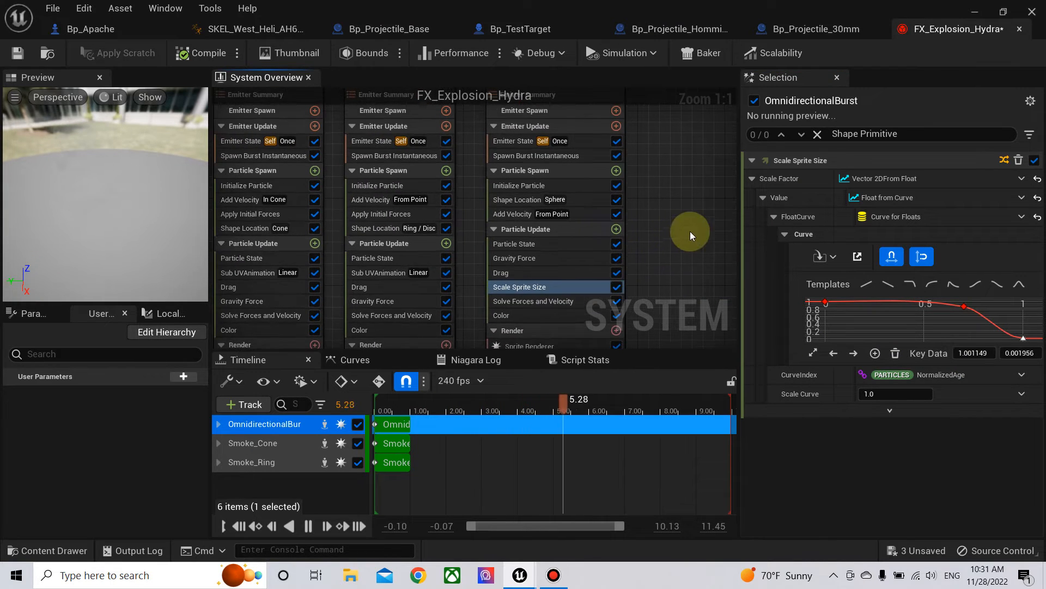
pyautogui.moveTo(680, 188); pyautogui.dragTo(567, 274, button='right')
pyautogui.click(556, 239)
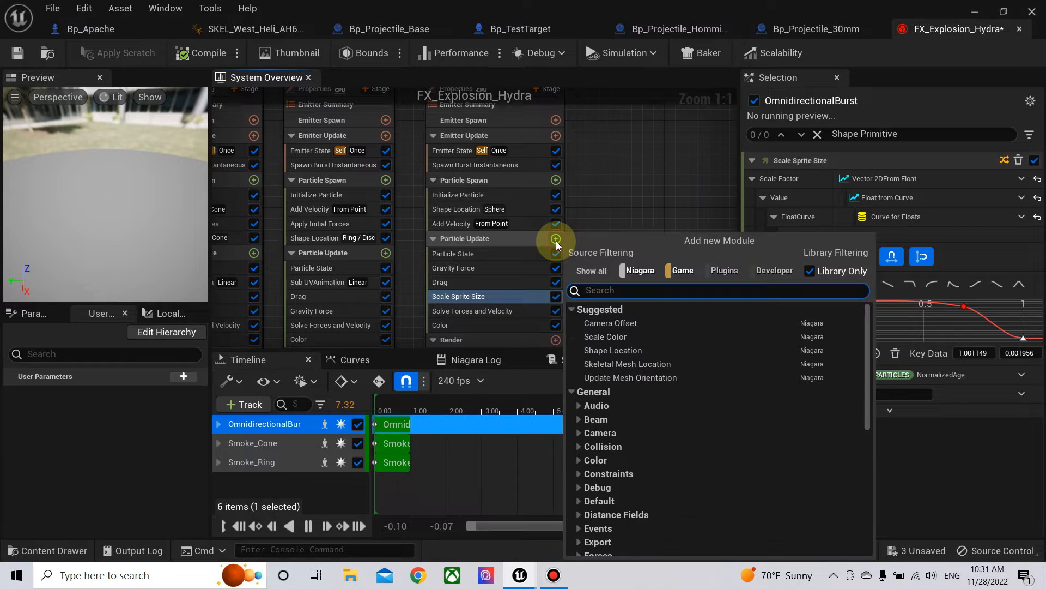
# Step: Add a Collision module to the Particle Update stage of the OmnidirectionalBurst emitter
pyautogui.write('coll')
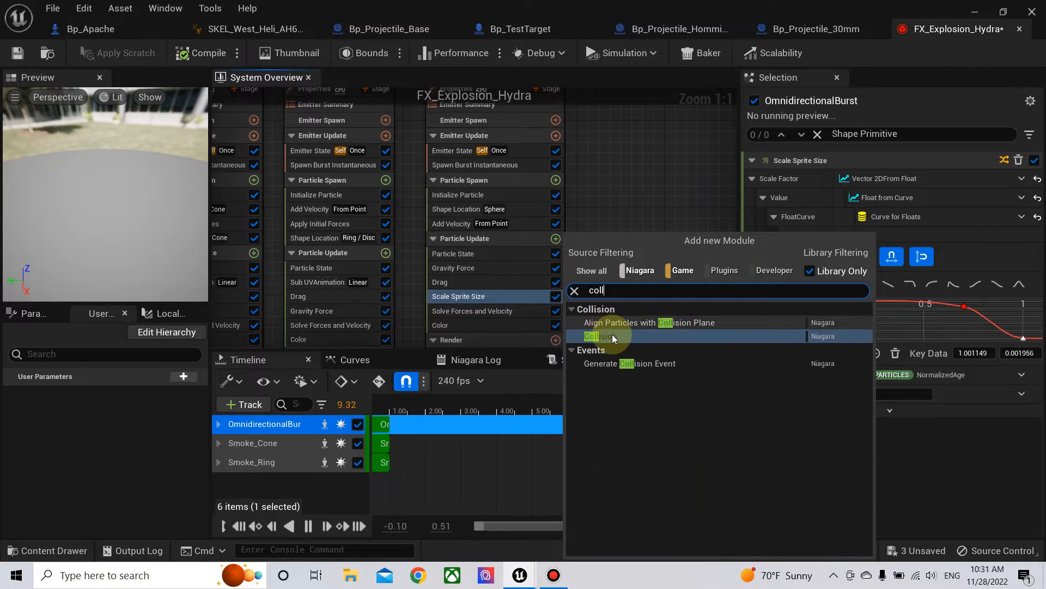
pyautogui.click(612, 333)
pyautogui.moveTo(609, 302); pyautogui.dragTo(605, 263, button='right')
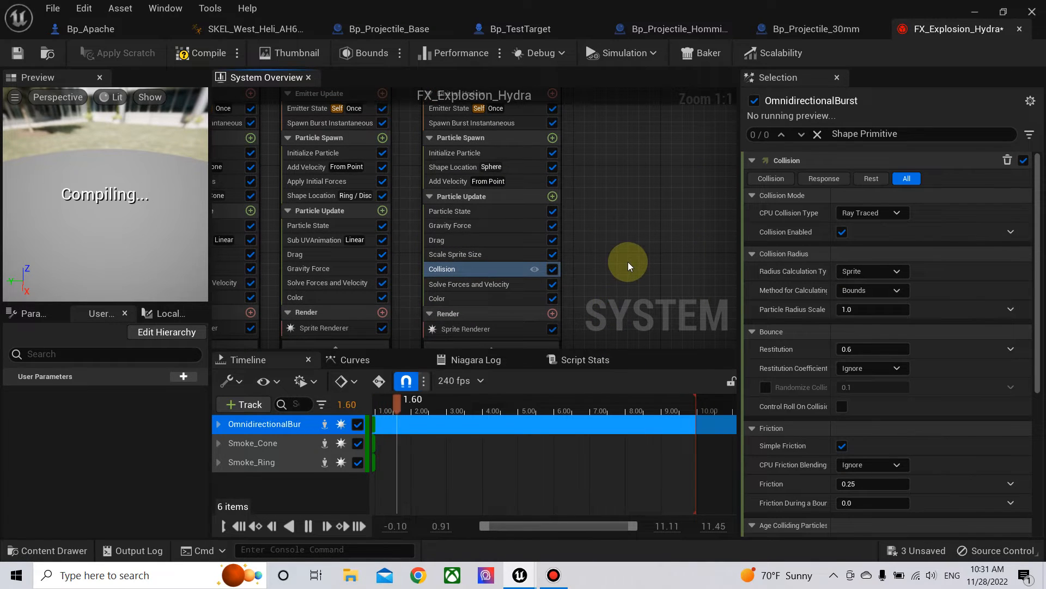
# Step: Preview the explosion in the level by switching Auto Activate on and off for the FX_Explosion_Hydra actor
pyautogui.click(975, 13)
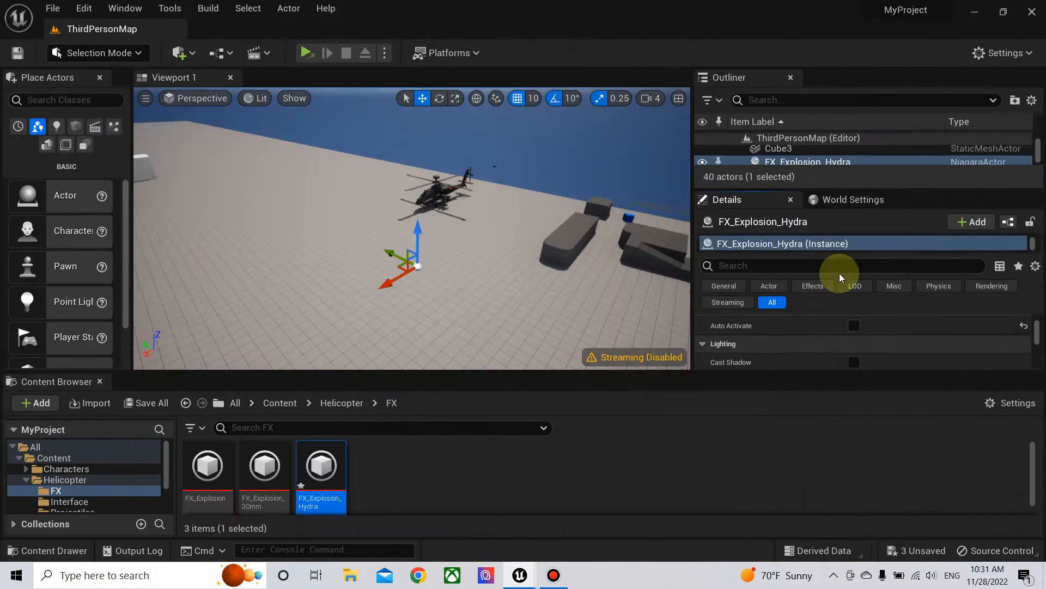
pyautogui.click(857, 326)
pyautogui.click(860, 325)
pyautogui.moveTo(512, 322); pyautogui.dragTo(562, 306, button='right')
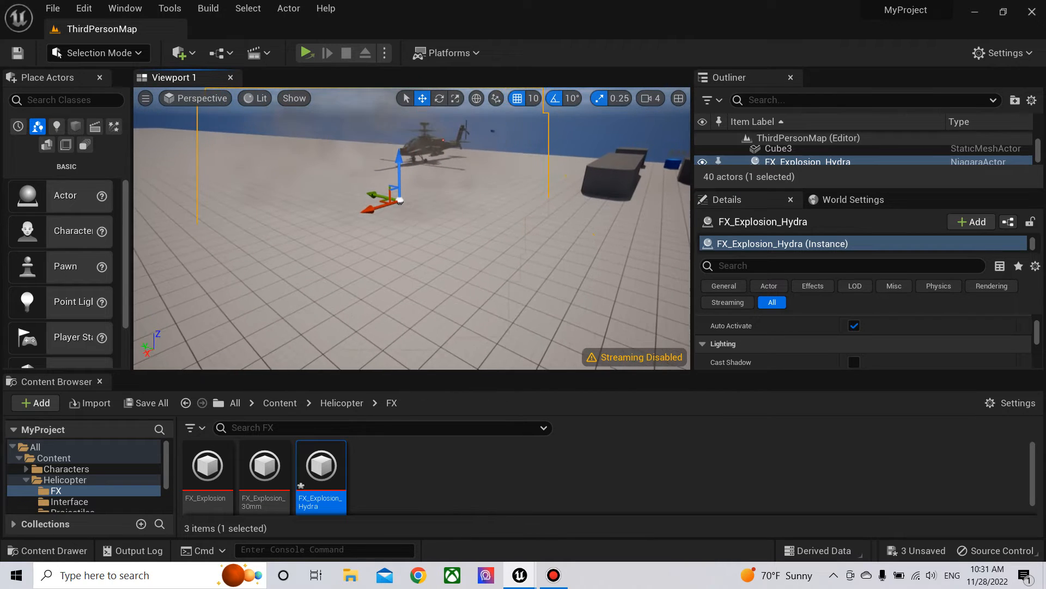
pyautogui.click(854, 325)
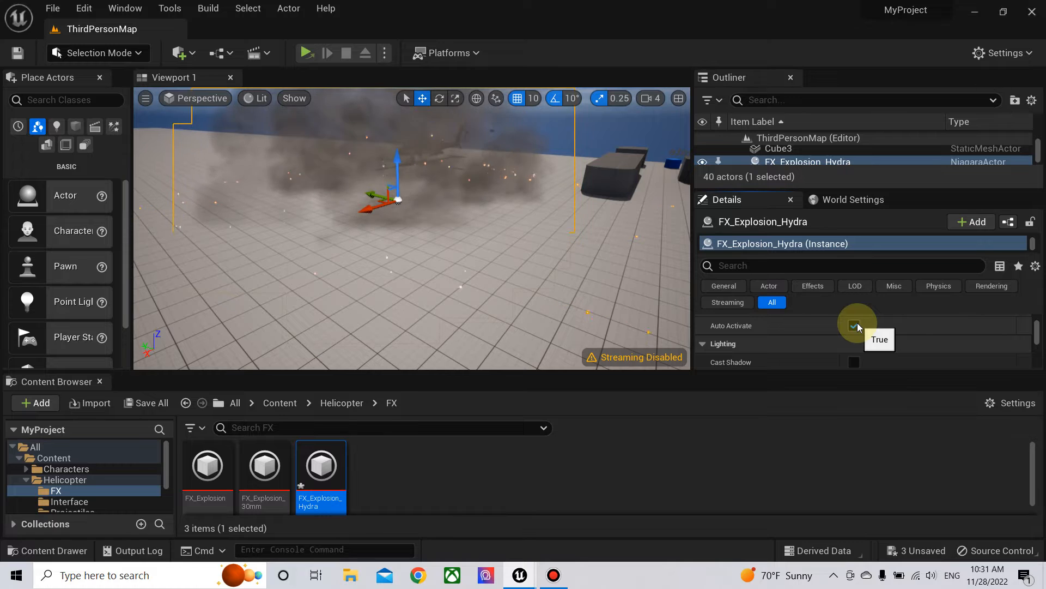
pyautogui.click(854, 325)
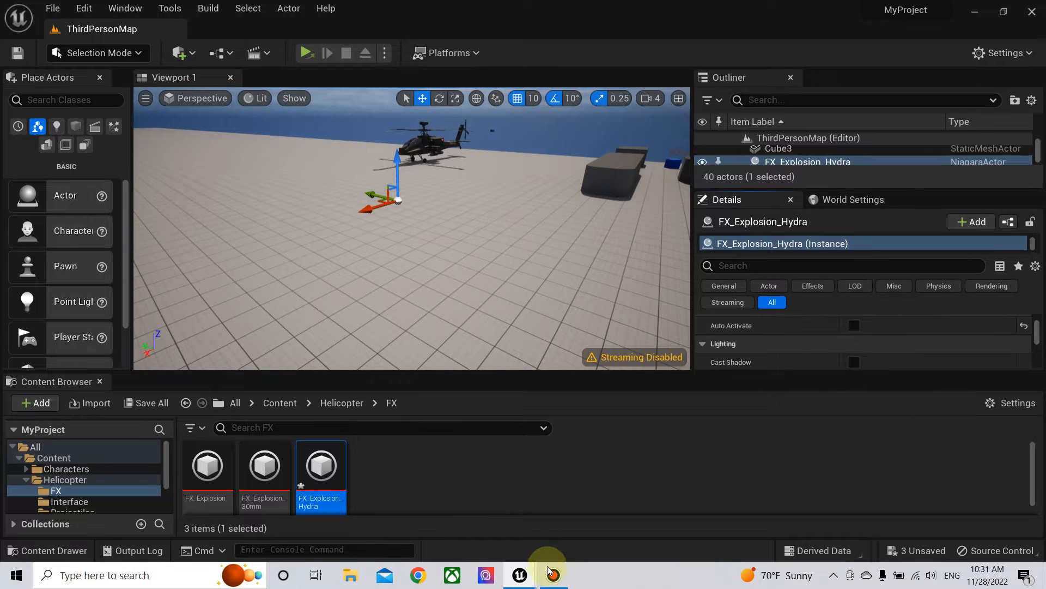
# Step: Return to the FX_Explosion_Hydra system editor and rename the OmnidirectionalBurst emitter as Sparks
pyautogui.click(526, 571)
pyautogui.click(593, 529)
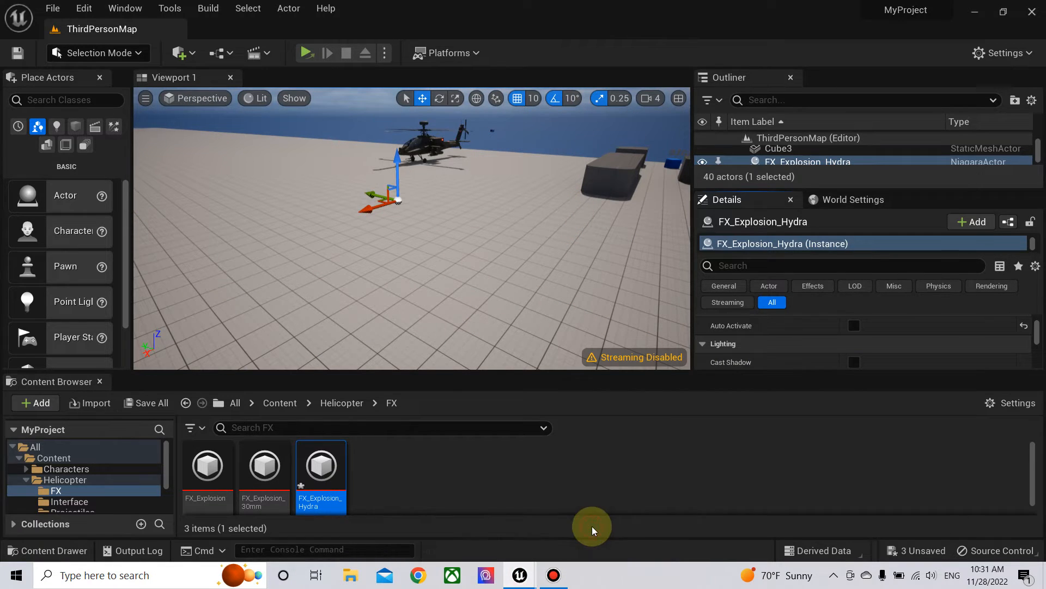
pyautogui.scroll(-1, 567, 288)
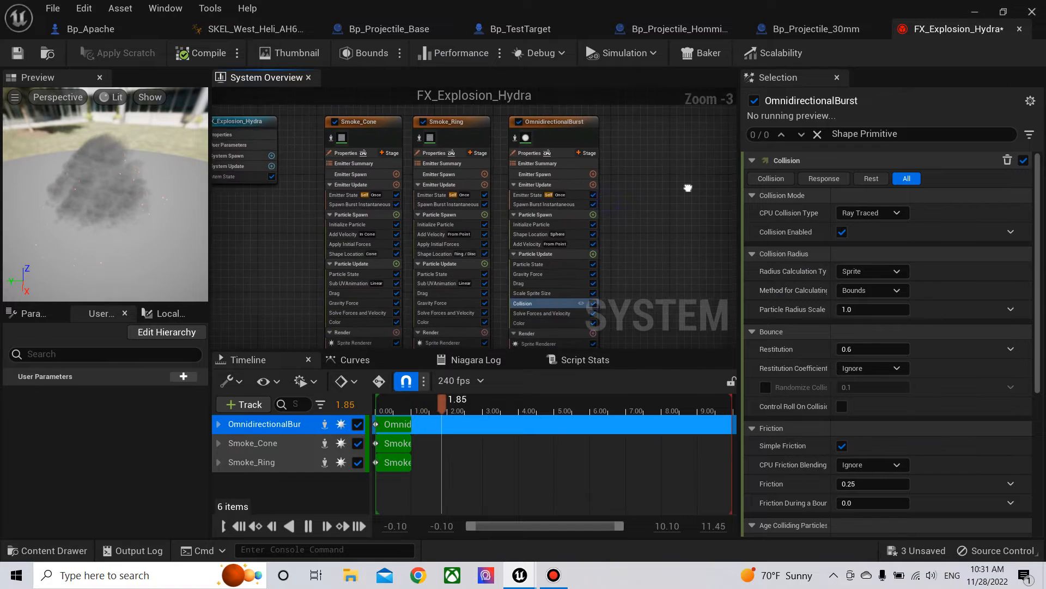
pyautogui.click(565, 154)
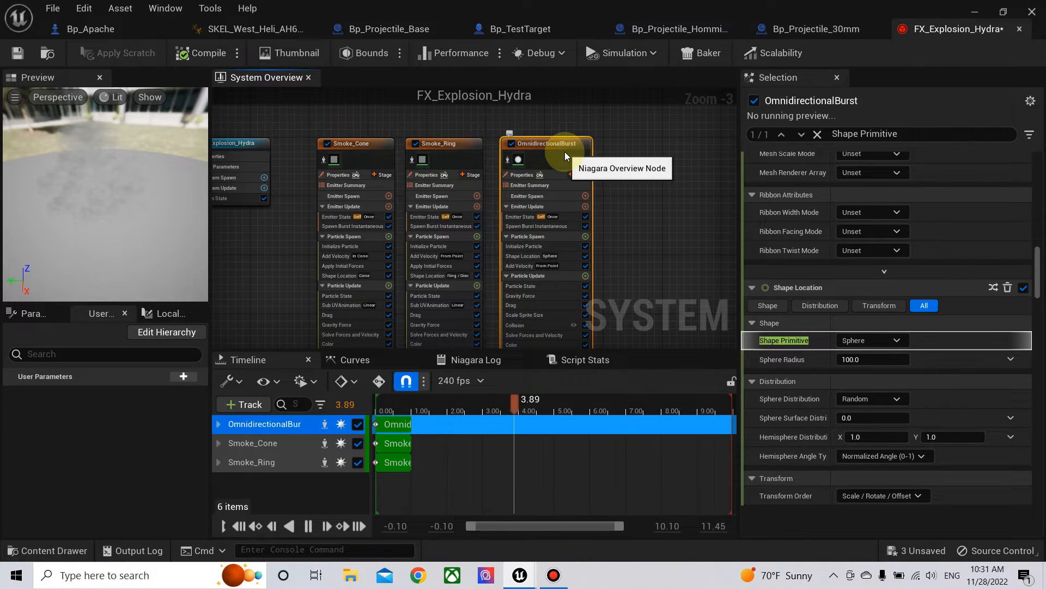
pyautogui.doubleClick(565, 151)
pyautogui.write('Spar')
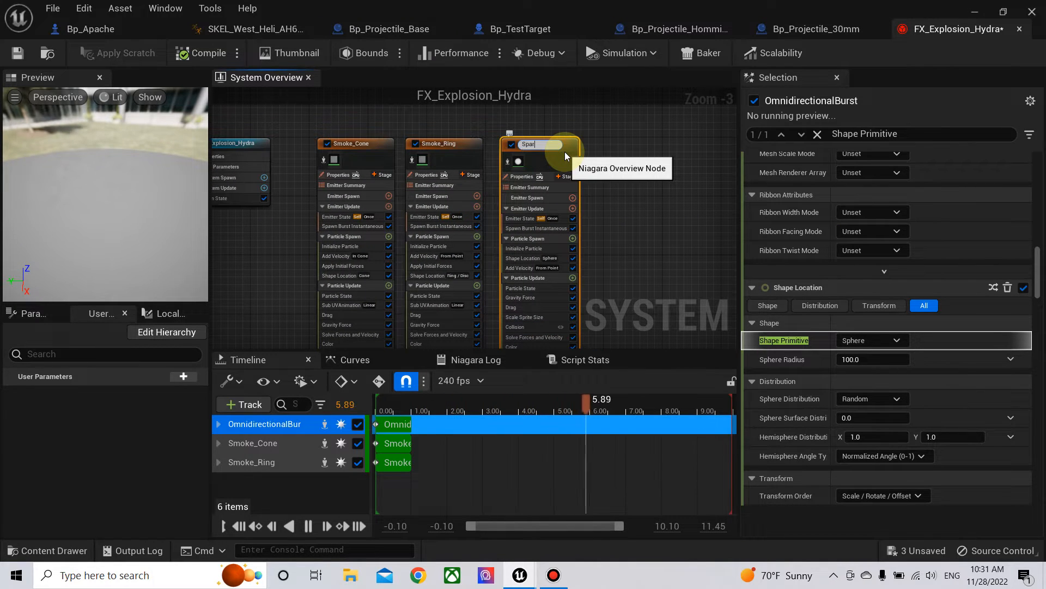
pyautogui.write('ks')
pyautogui.press('Return')
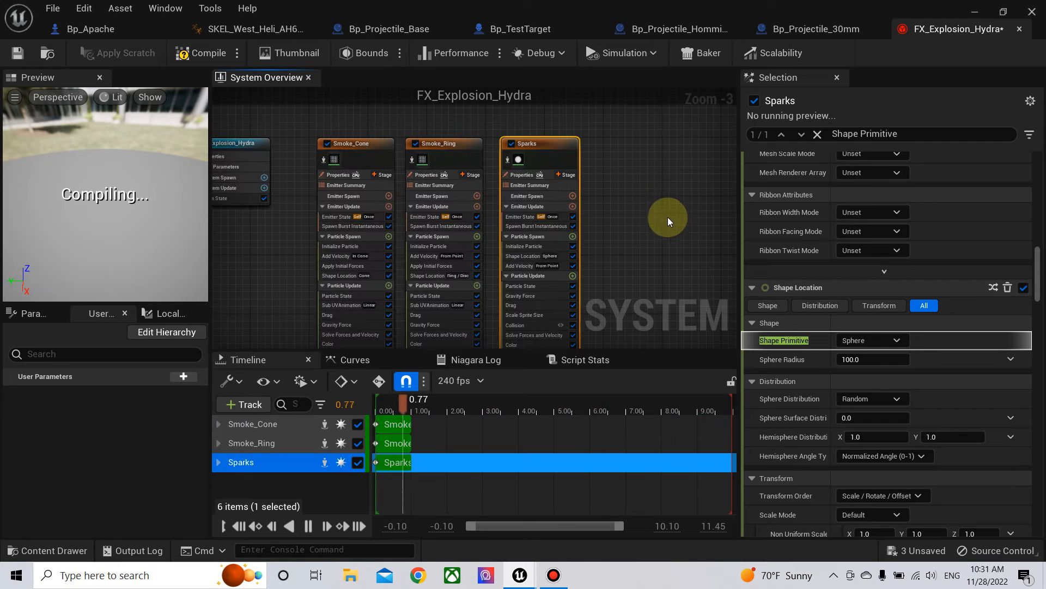
# Step: Add another emitter from the Omnidirectional Burst template and place it beside the Sparks emitter
pyautogui.moveTo(668, 218); pyautogui.dragTo(568, 196, button='right')
pyautogui.rightClick(521, 142)
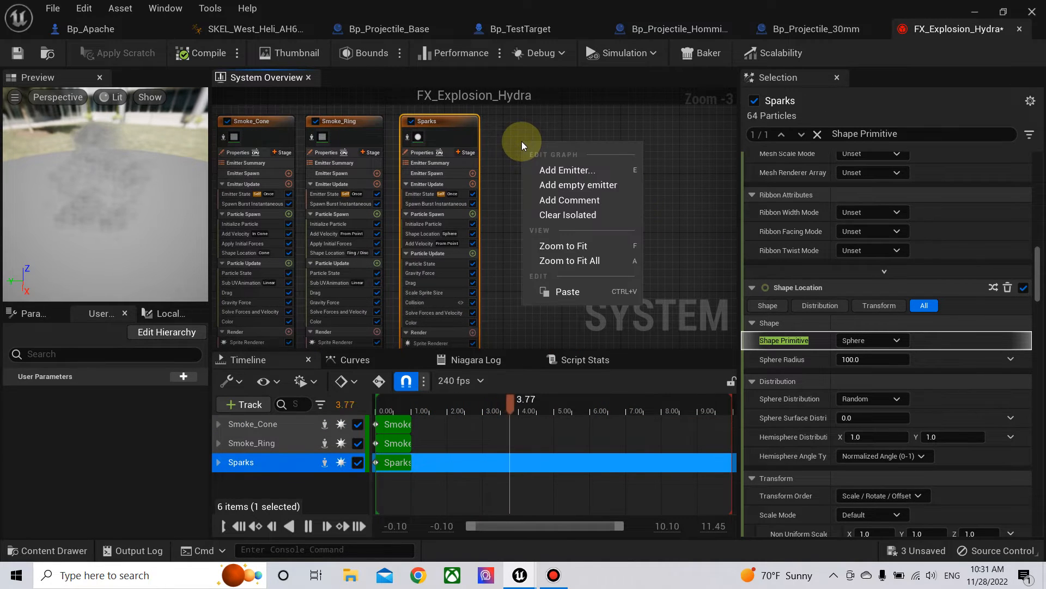
pyautogui.click(561, 169)
pyautogui.scroll(-3, 691, 481)
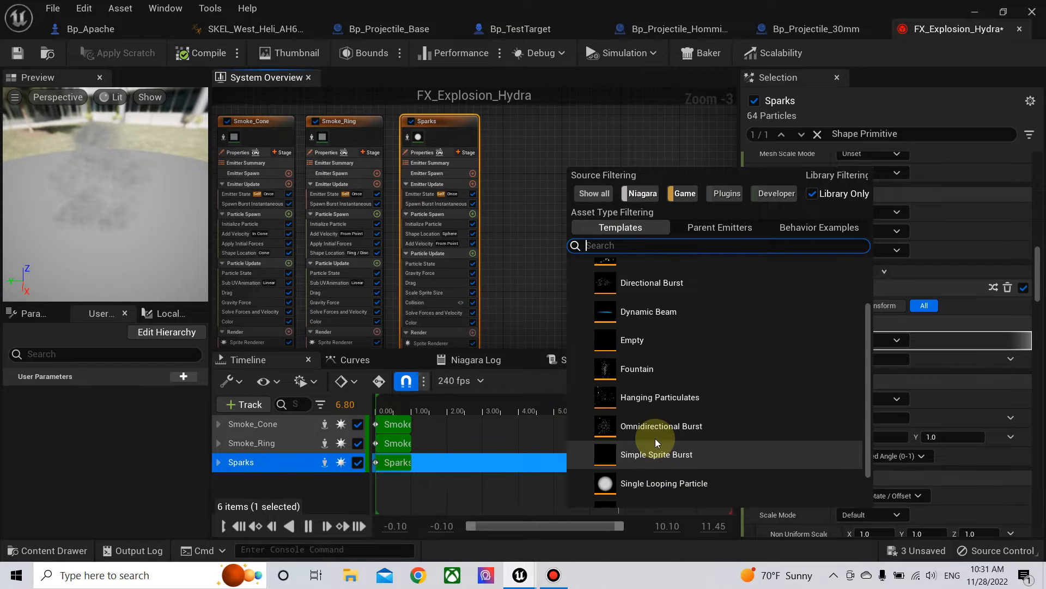
pyautogui.click(659, 433)
pyautogui.doubleClick(659, 433)
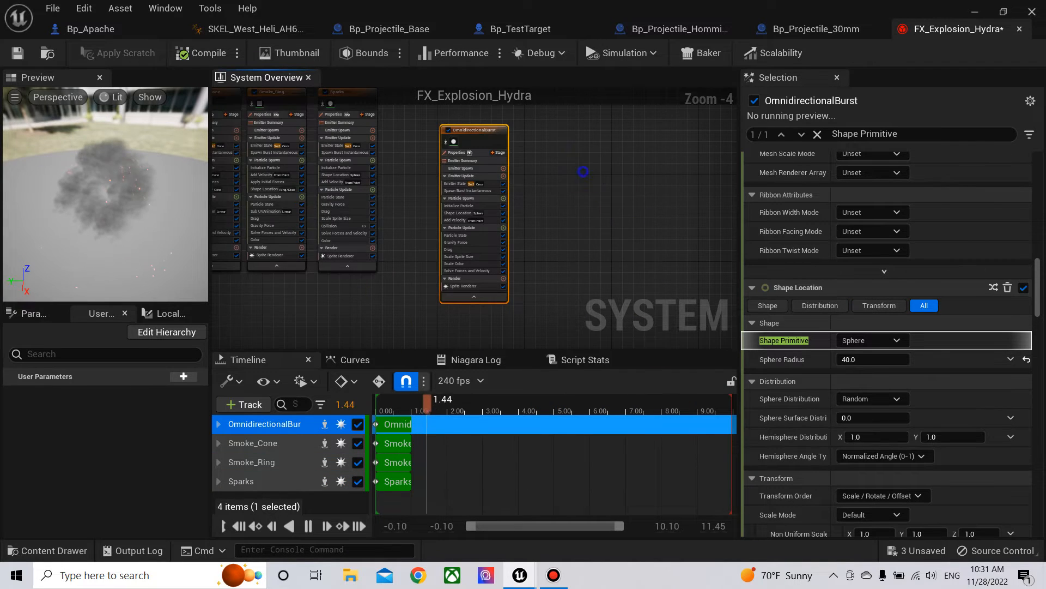
pyautogui.moveTo(583, 171); pyautogui.dragTo(685, 295, button='right')
pyautogui.scroll(2, 598, 252)
pyautogui.moveTo(584, 254); pyautogui.dragTo(504, 202)
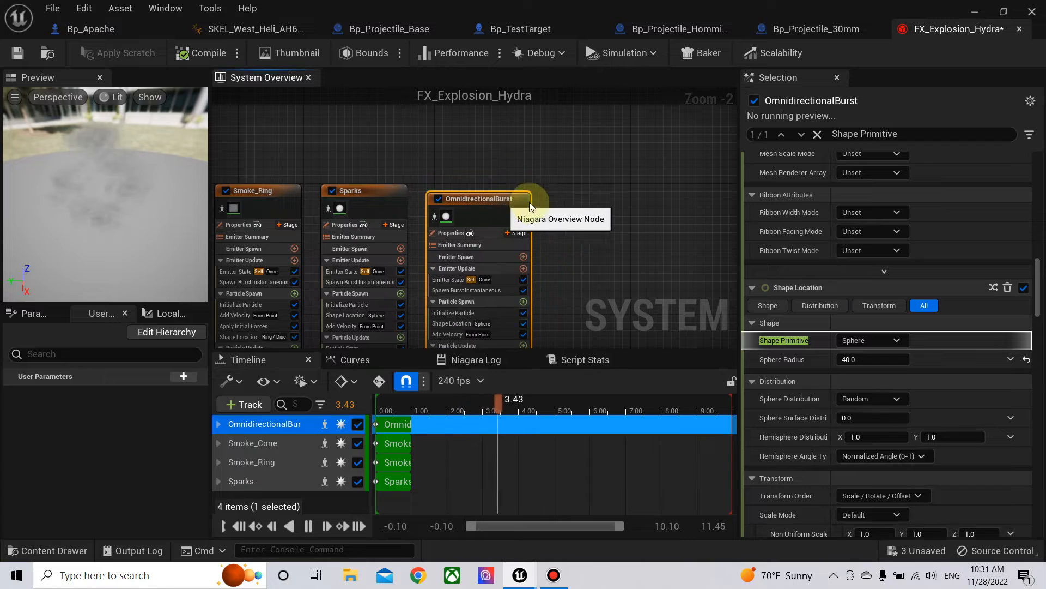
# Step: Rename the new OmnidirectionalBurst emitter as Fire
pyautogui.moveTo(567, 210); pyautogui.dragTo(620, 158, button='right')
pyautogui.doubleClick(535, 148)
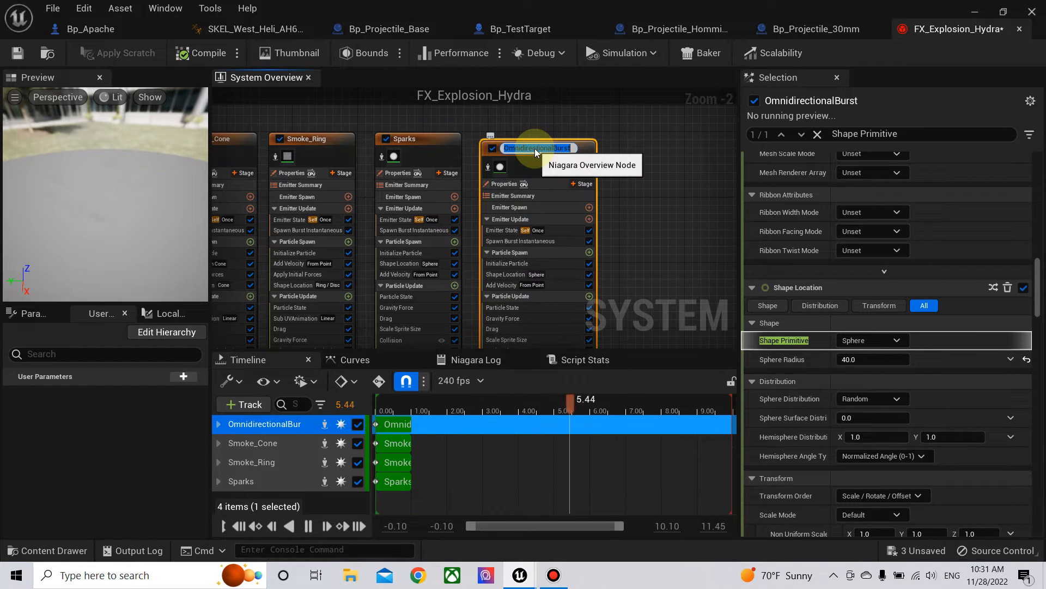
pyautogui.write('Fire')
pyautogui.press('Return')
# Step: Examine the Sprite Renderer settings of the Fire emitter and compare them with those of the Sparks emitter
pyautogui.moveTo(639, 211); pyautogui.dragTo(642, 132, button='right')
pyautogui.click(507, 303)
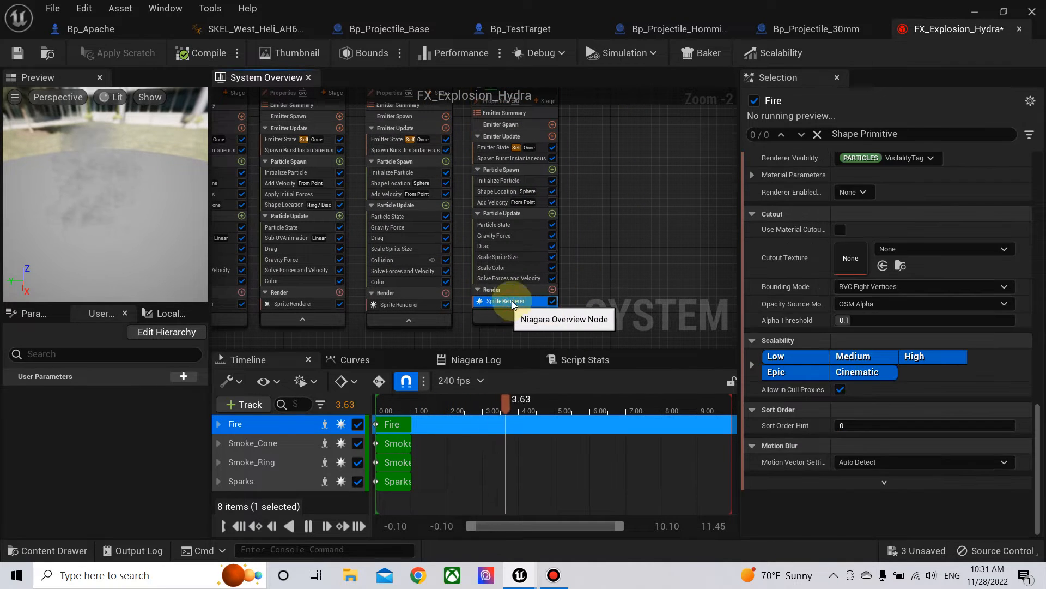
pyautogui.moveTo(662, 205); pyautogui.dragTo(662, 281, button='right')
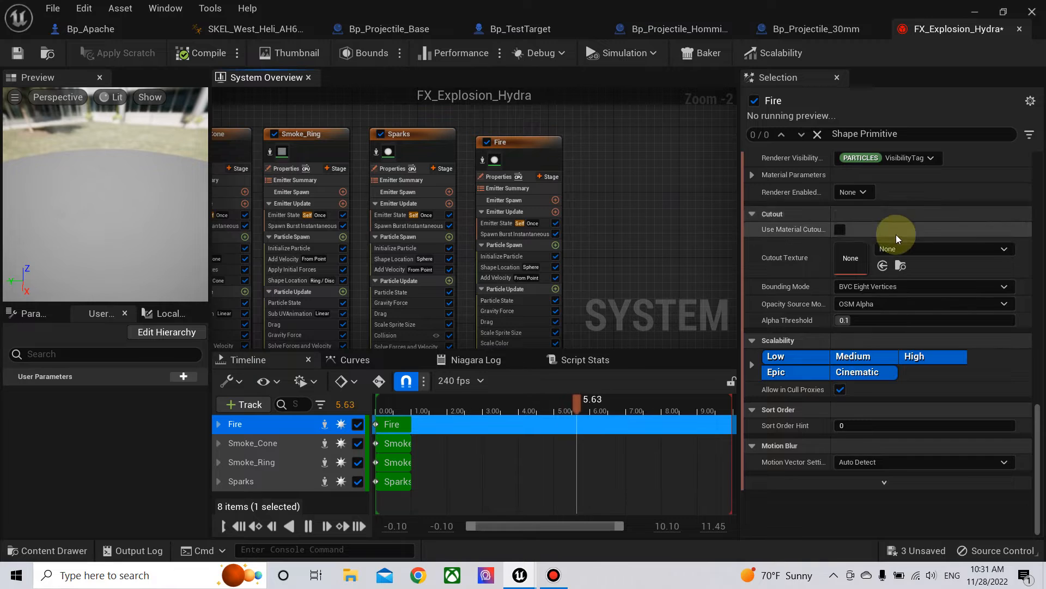
pyautogui.scroll(5, 896, 235)
pyautogui.click(425, 138)
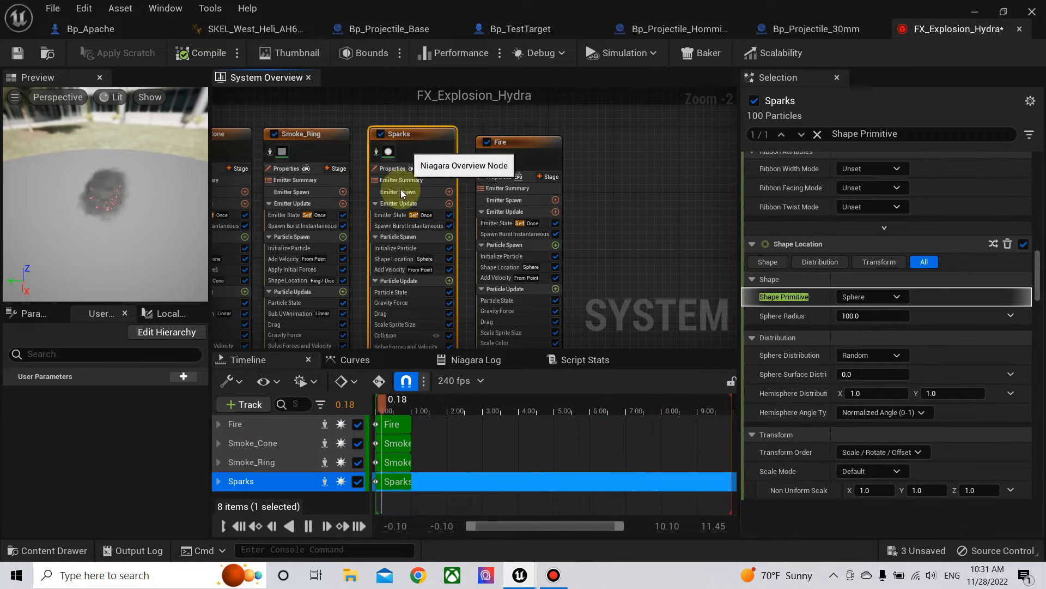
pyautogui.scroll(10, 1034, 245)
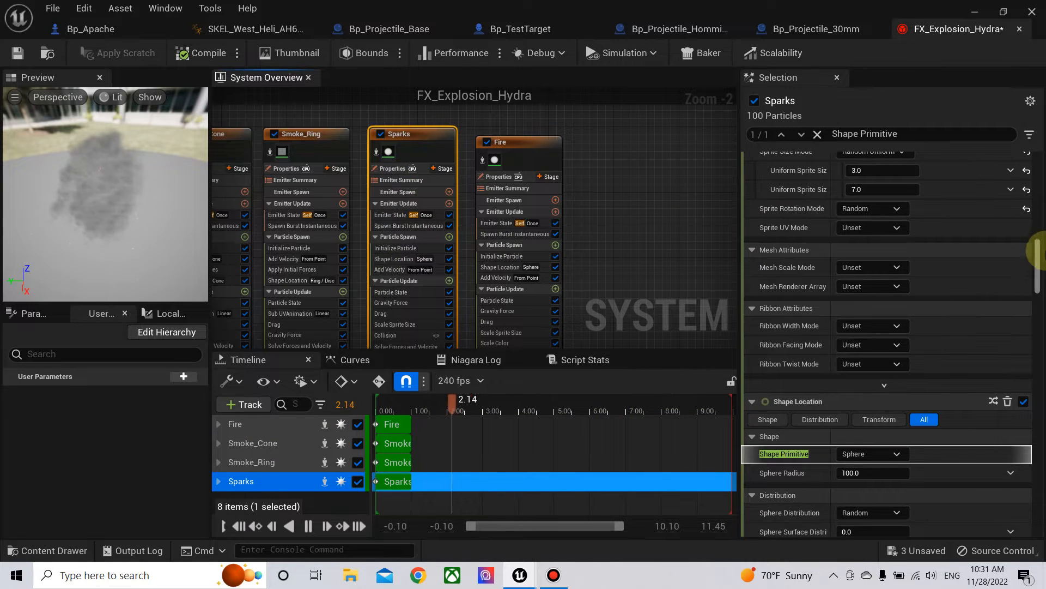
pyautogui.moveTo(626, 283); pyautogui.dragTo(657, 191, button='right')
pyautogui.click(435, 288)
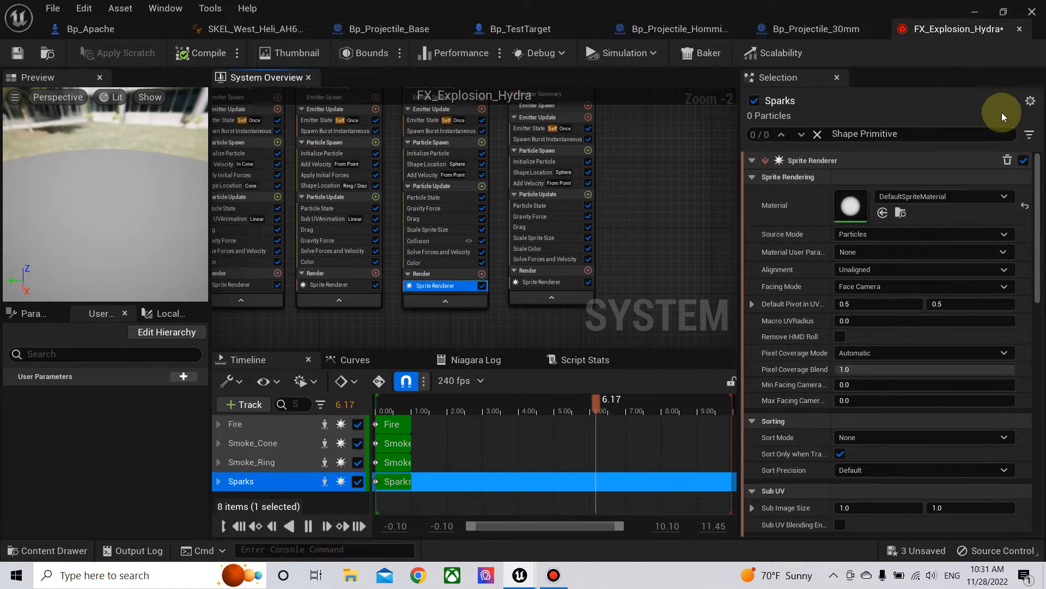
pyautogui.moveTo(711, 187); pyautogui.dragTo(694, 204, button='right')
# Step: Assign the M_explosion_subUV material to the Fire emitter's Sprite Renderer
pyautogui.click(562, 299)
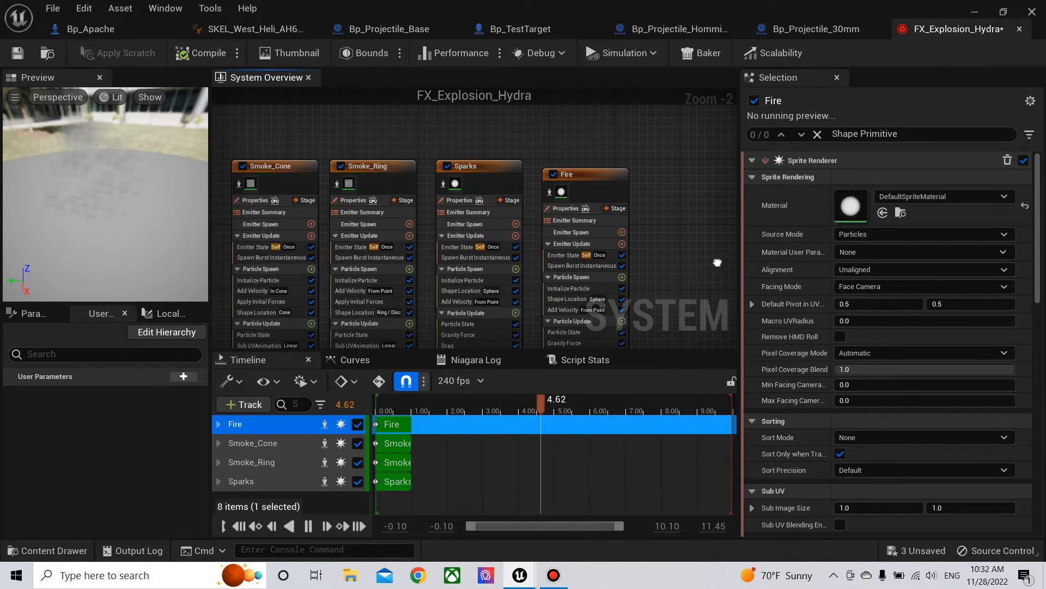
pyautogui.click(919, 196)
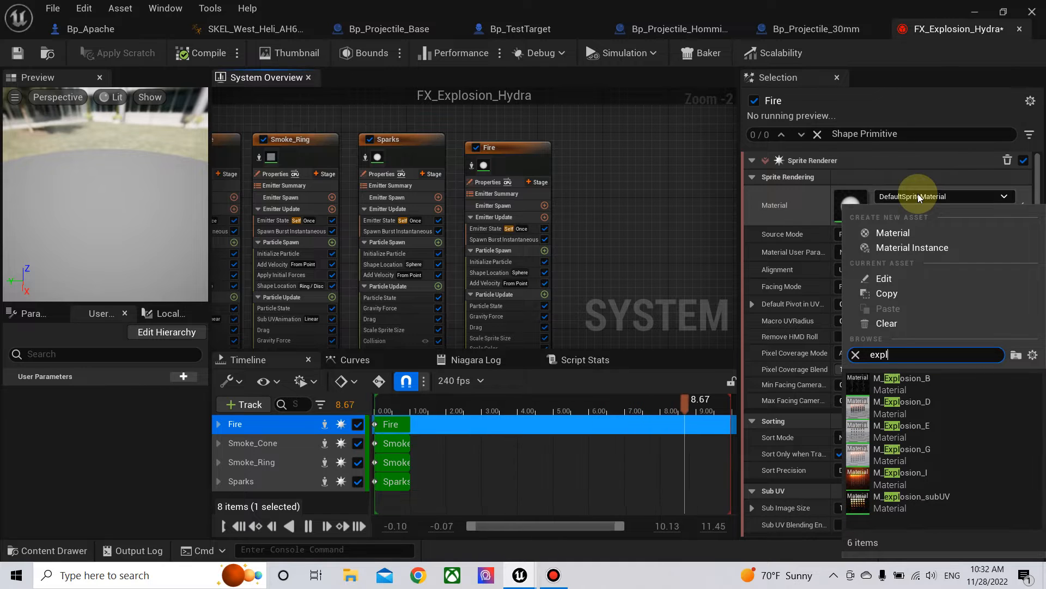
pyautogui.click(940, 499)
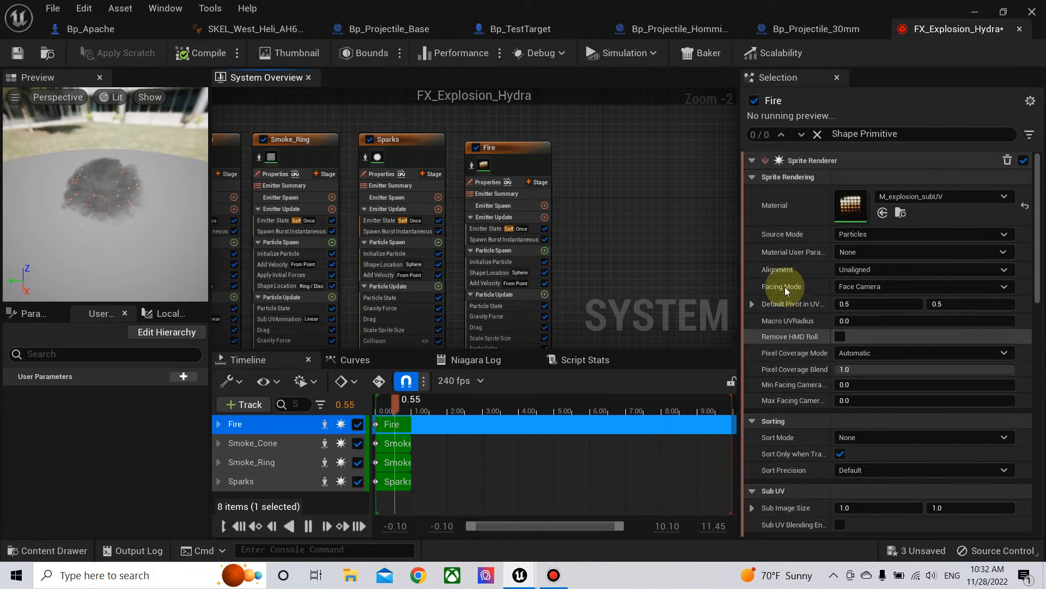
# Step: Inspect the frame layout of the Particle SubUV texture in the M_explosion_subUV material, and close both asset editors
pyautogui.doubleClick(847, 207)
pyautogui.moveTo(385, 347); pyautogui.dragTo(682, 314, button='right')
pyautogui.click(526, 297)
pyautogui.scroll(-3, 129, 473)
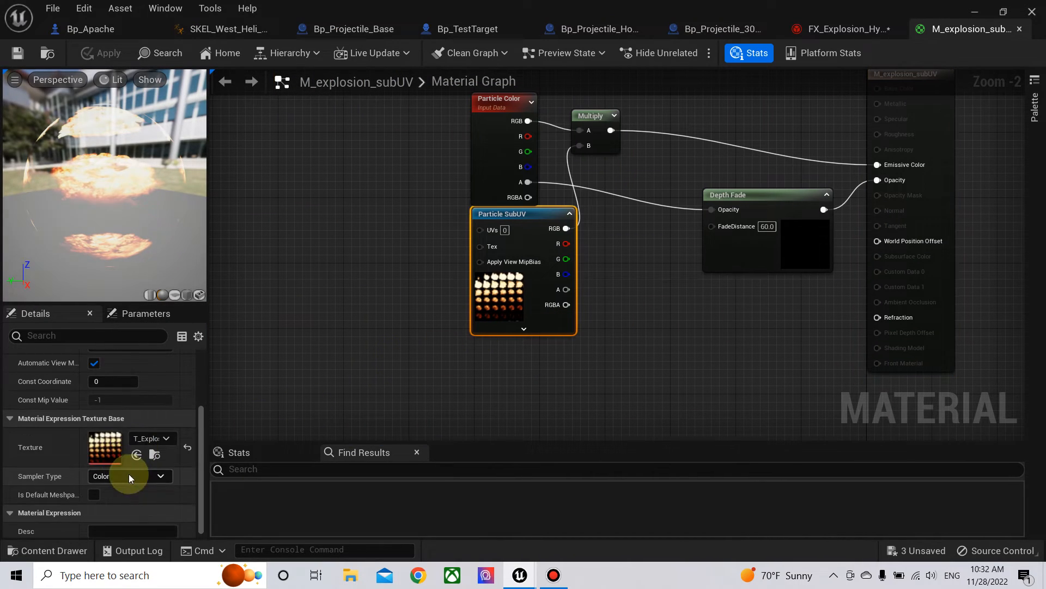
pyautogui.doubleClick(102, 441)
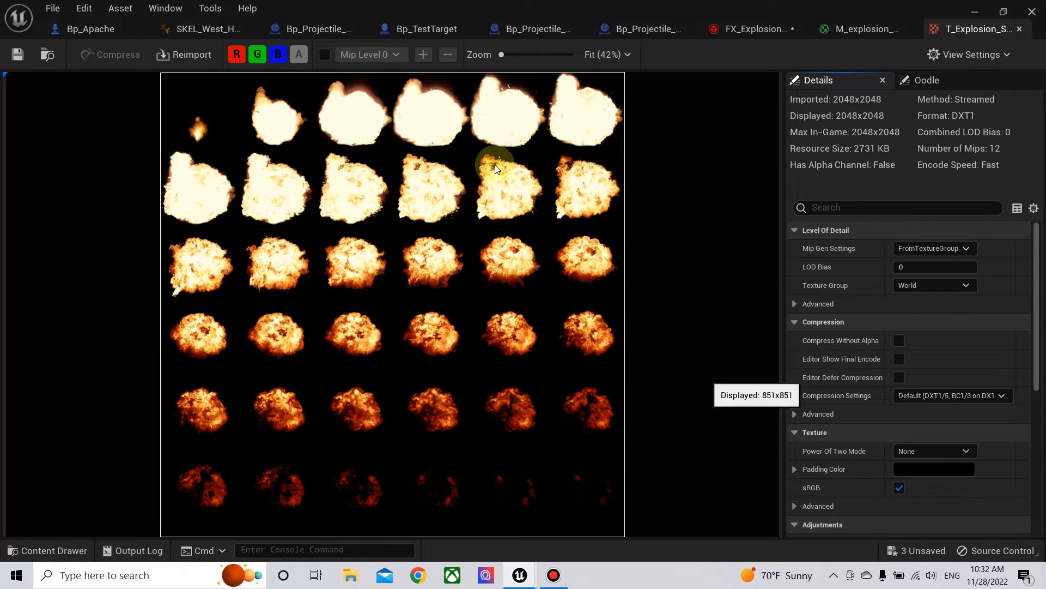
pyautogui.click(1018, 30)
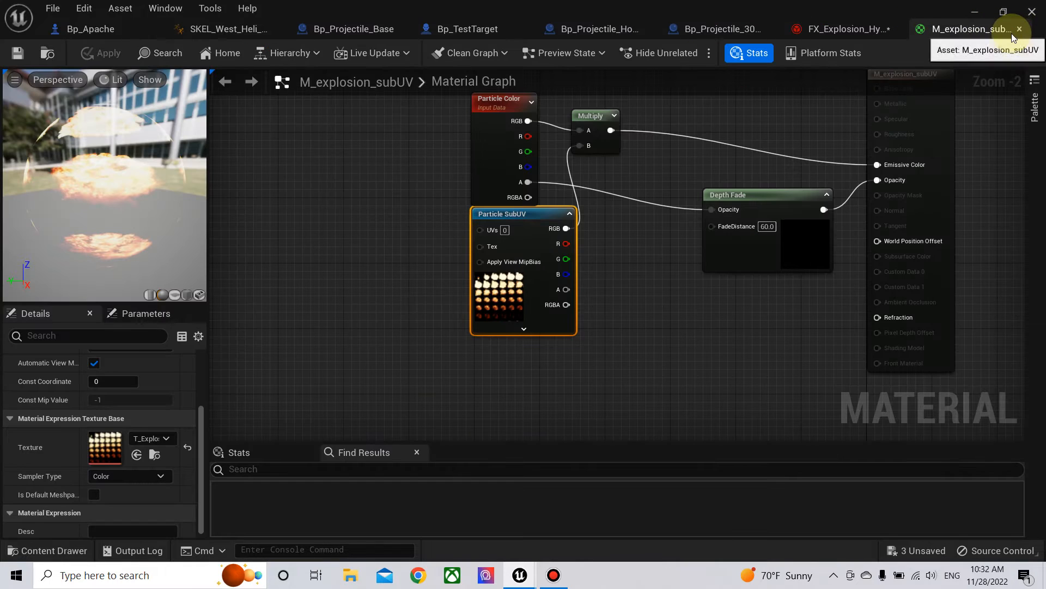
pyautogui.click(1020, 30)
# Step: Enable Sub UV blending in Fire's Sprite Renderer and set the Sub Image Size to 6 by 6
pyautogui.scroll(-3, 877, 371)
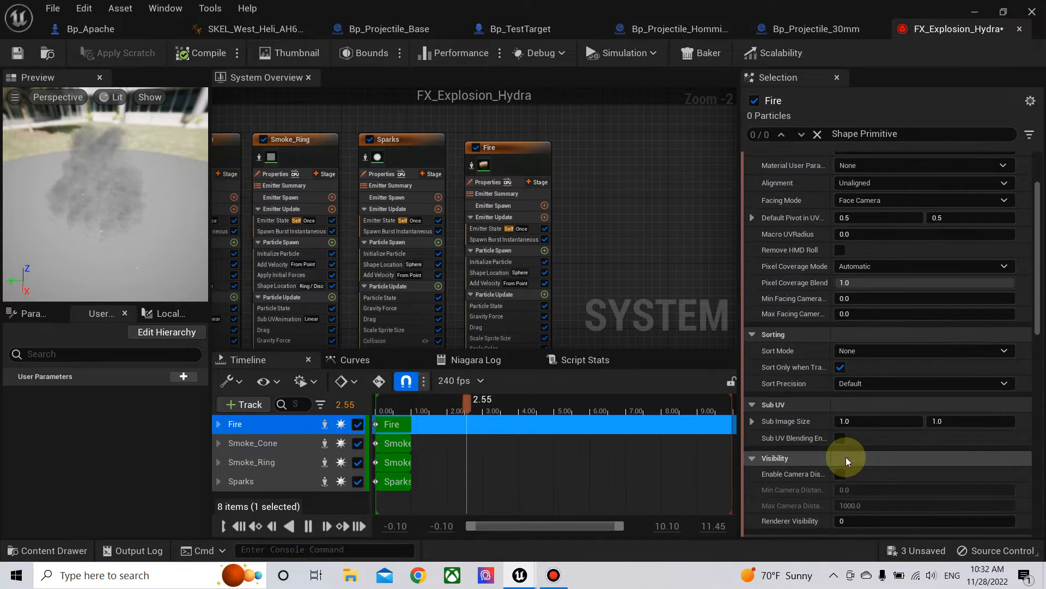
pyautogui.click(840, 437)
pyautogui.click(865, 421)
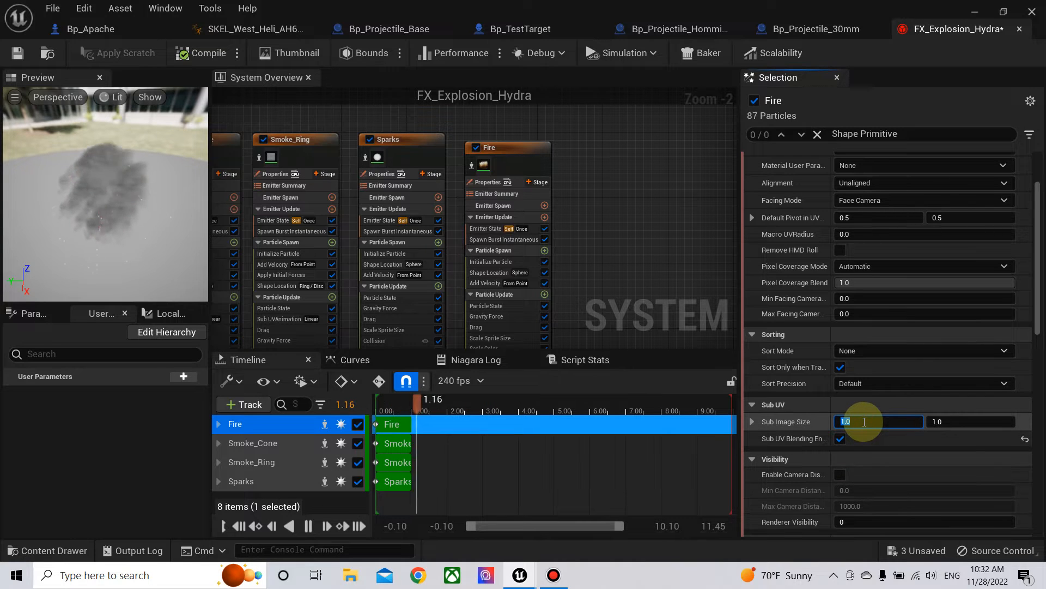
pyautogui.write('6')
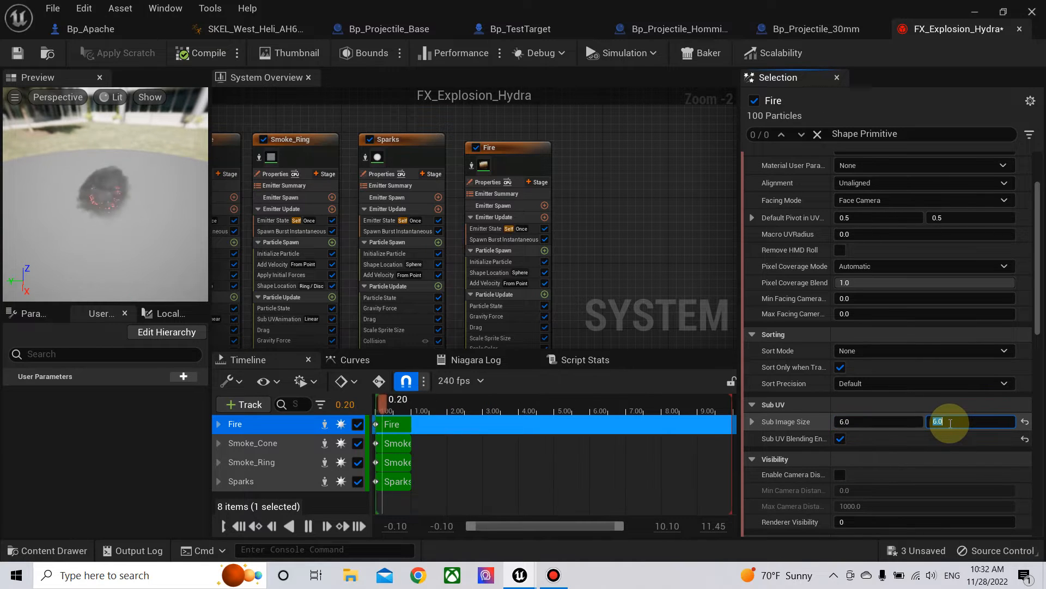
pyautogui.press('Return')
# Step: Set the Spawn Count of Fire's Spawn Burst Instantaneous module to 25
pyautogui.scroll(3, 658, 225)
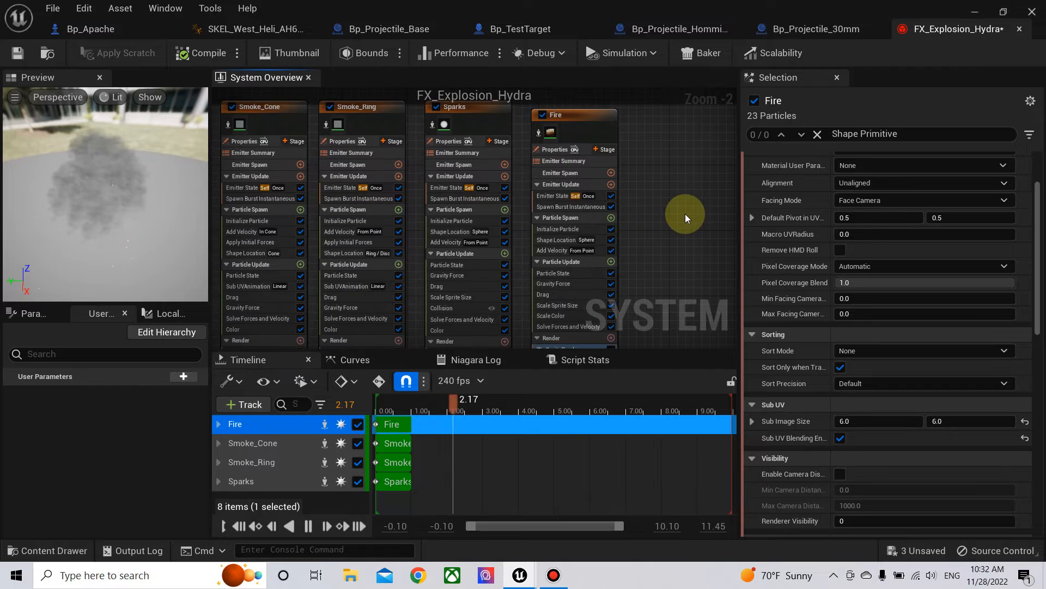
pyautogui.click(531, 206)
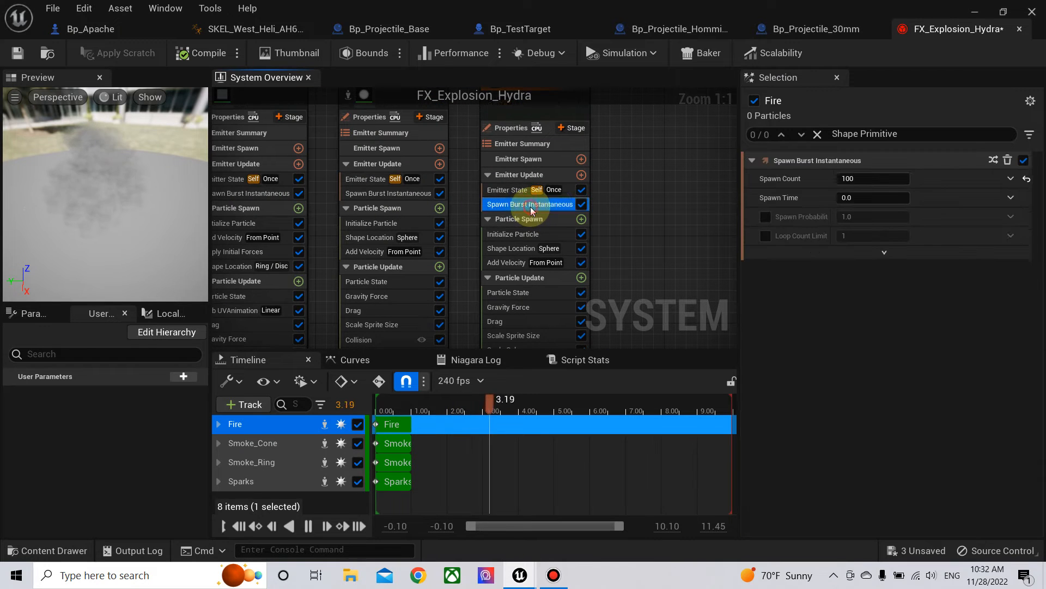
pyautogui.click(890, 185)
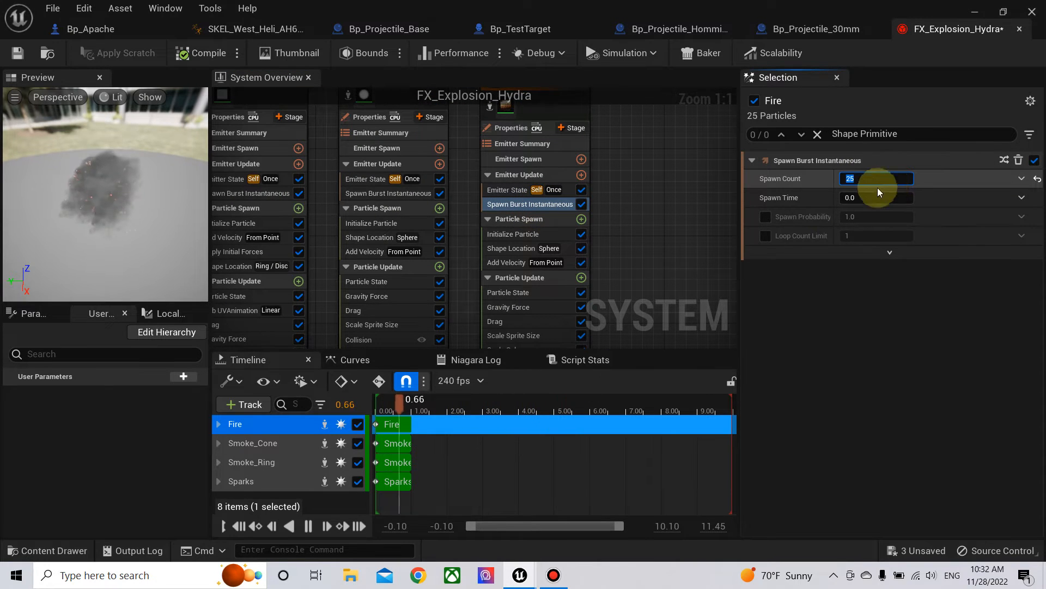
# Step: In Fire's Initialize Particle module, set Lifetime Min to 0.75 and Lifetime Max to 1.0
pyautogui.click(553, 234)
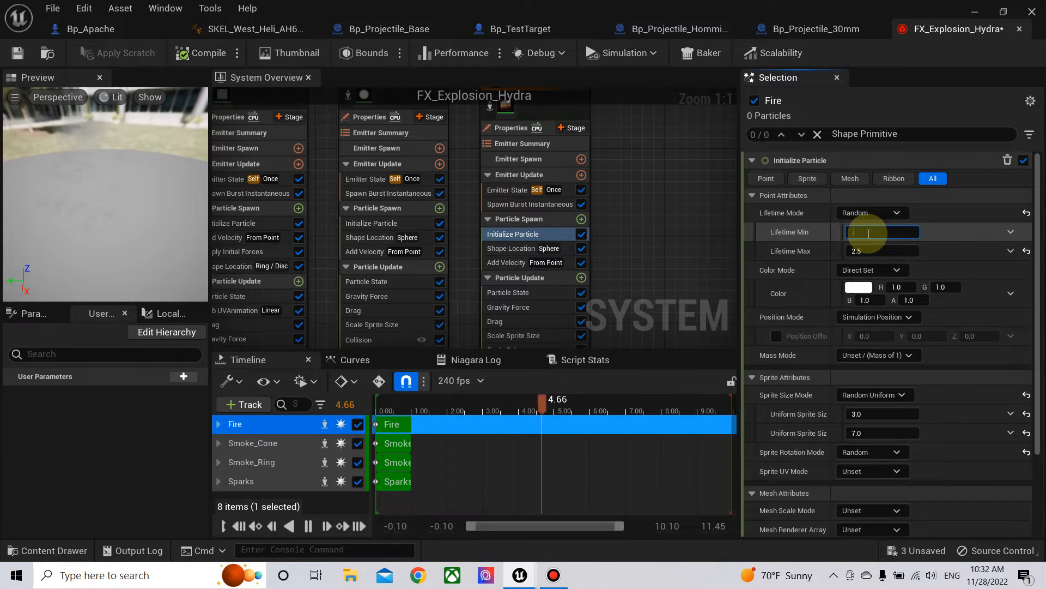
pyautogui.click(863, 250)
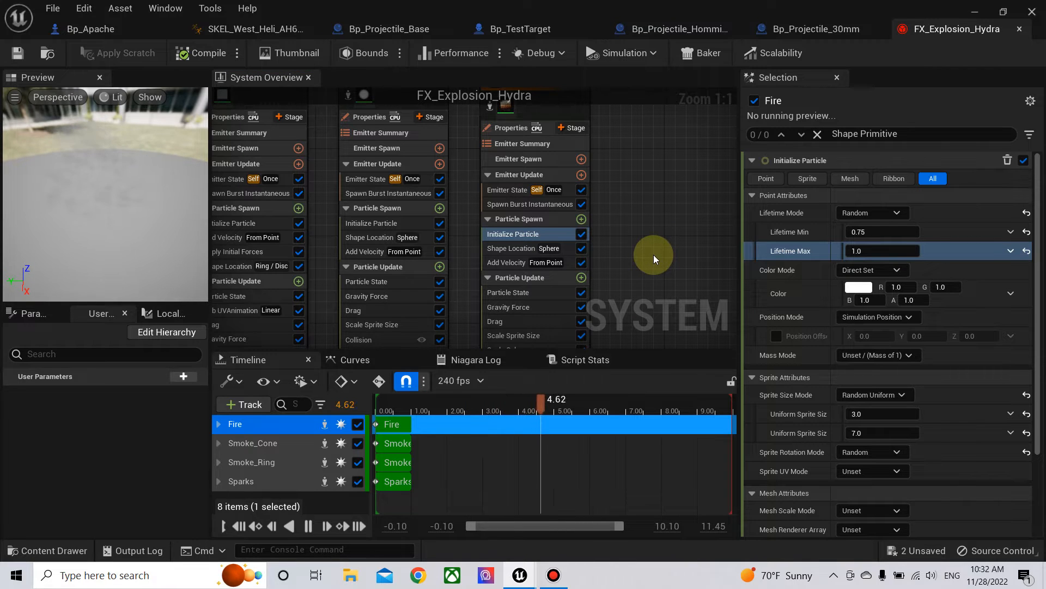
# Step: In Fire's Initialize Particle module, set the Uniform Sprite Size minimum to 750 and the maximum to 850
pyautogui.moveTo(654, 277); pyautogui.dragTo(633, 225, button='right')
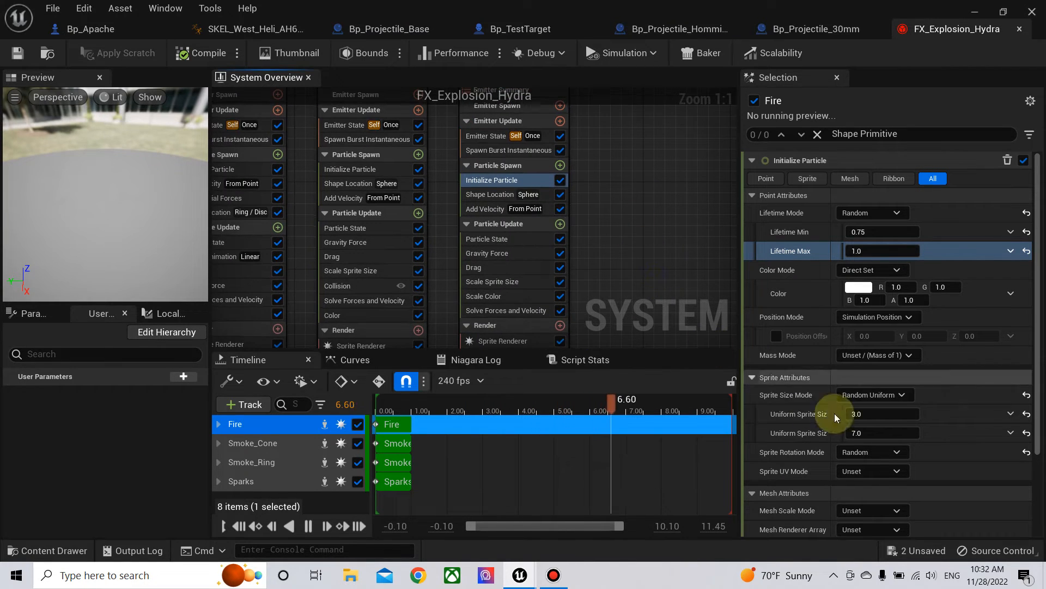
pyautogui.click(868, 414)
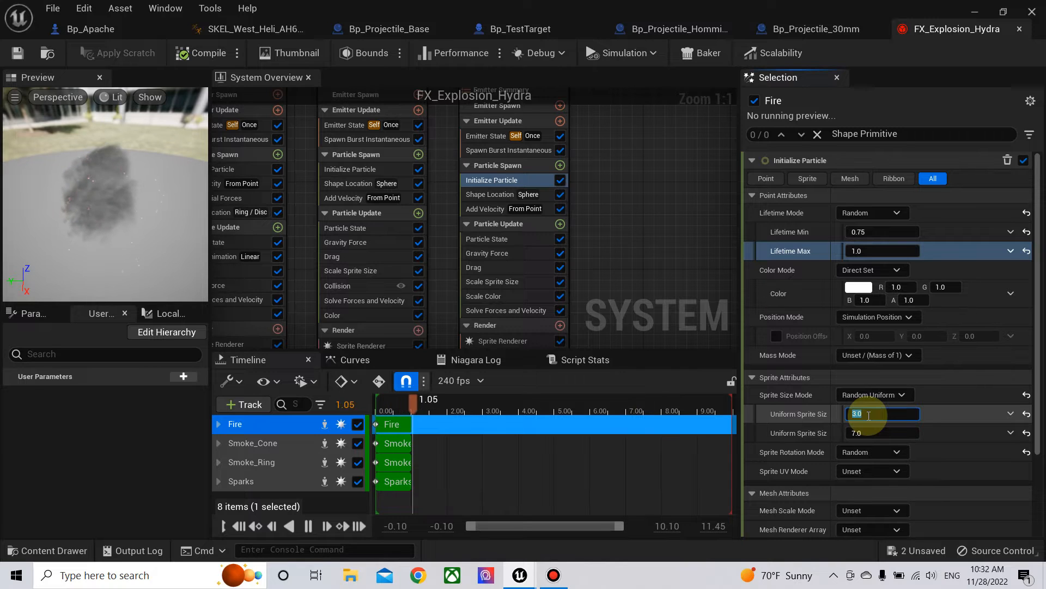
pyautogui.write('750')
pyautogui.click(873, 432)
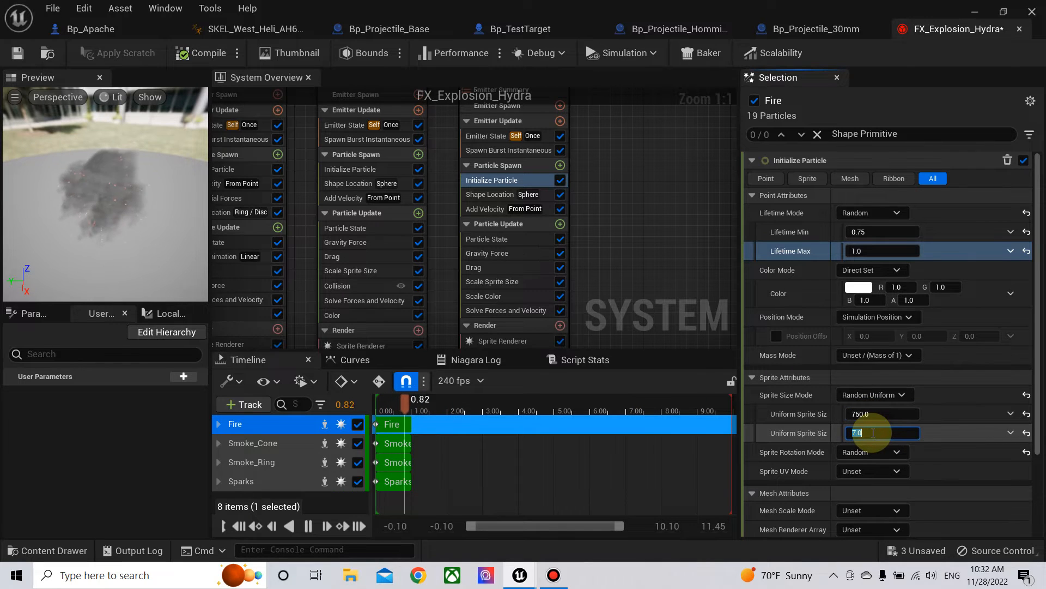
pyautogui.write('850')
pyautogui.press('Return')
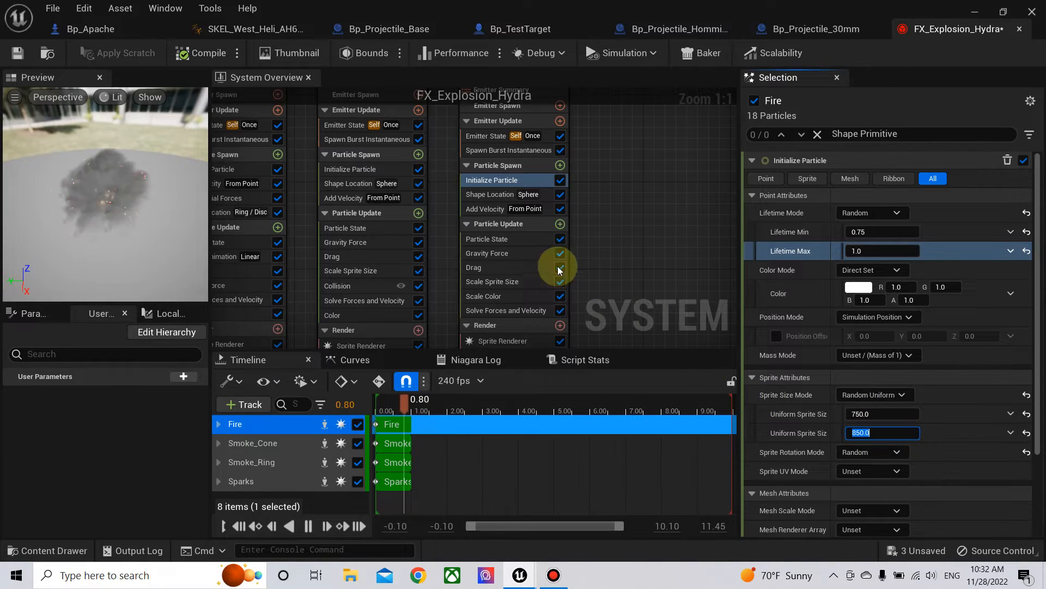
# Step: Change Fire's Shape Location primitive to Cone, with a Cone Length of 100 and a Cone Angle of 45
pyautogui.click(515, 195)
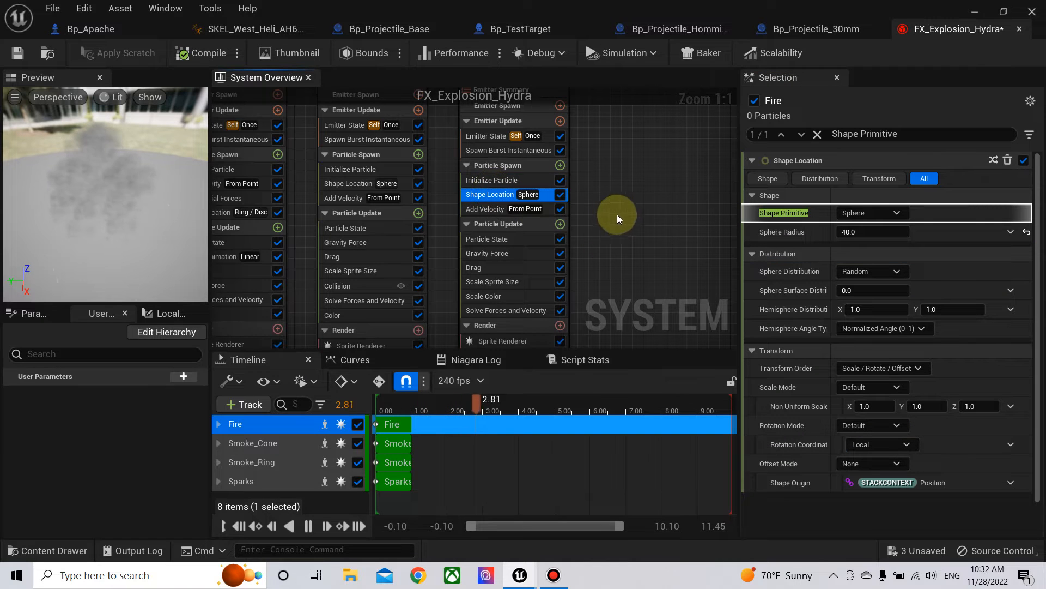
pyautogui.click(482, 209)
pyautogui.click(877, 217)
pyautogui.click(502, 195)
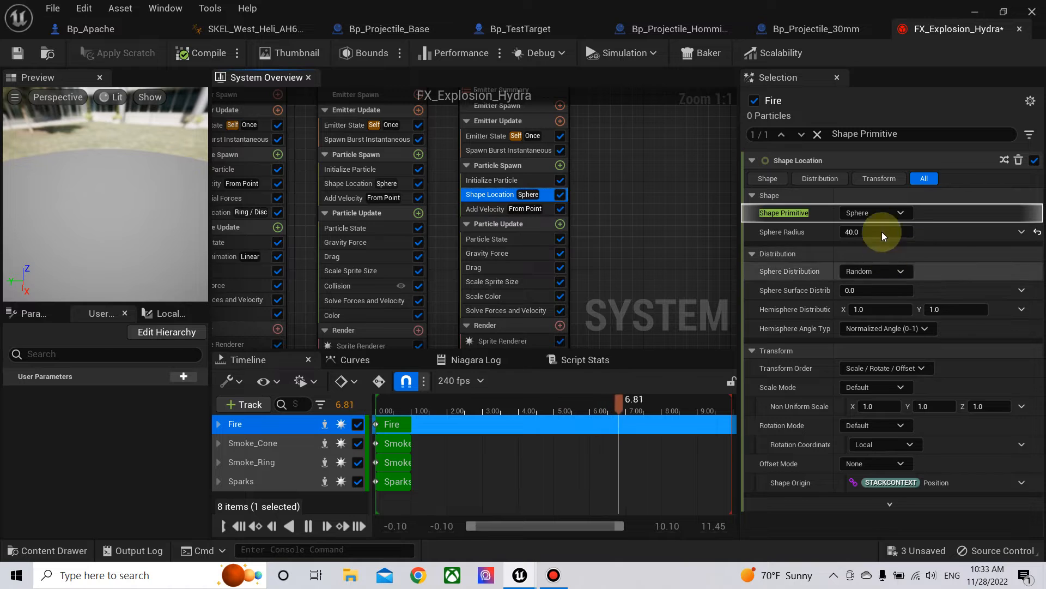
pyautogui.click(875, 213)
pyautogui.click(870, 306)
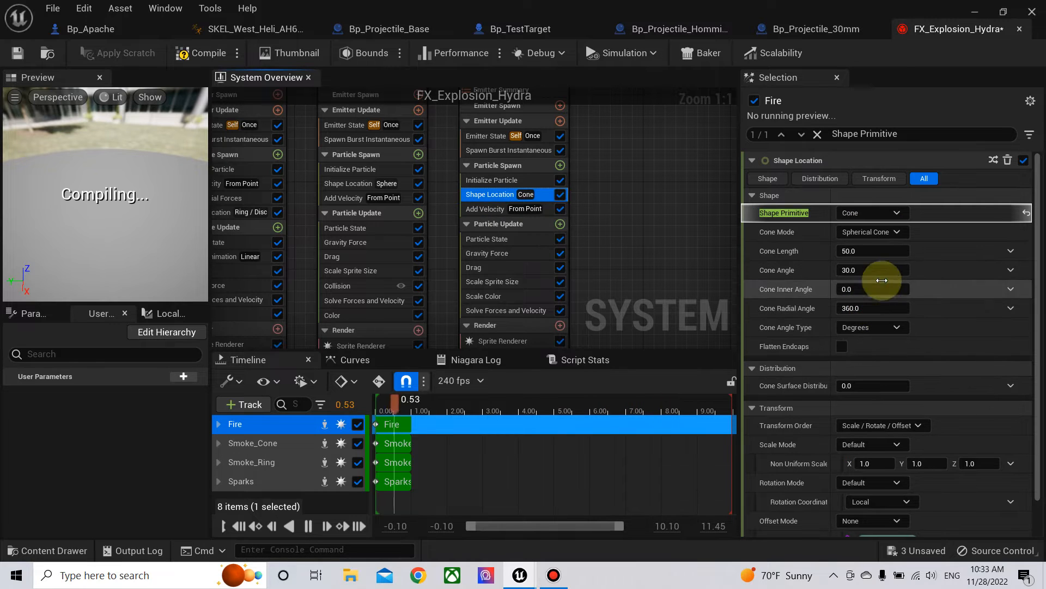
pyautogui.click(866, 251)
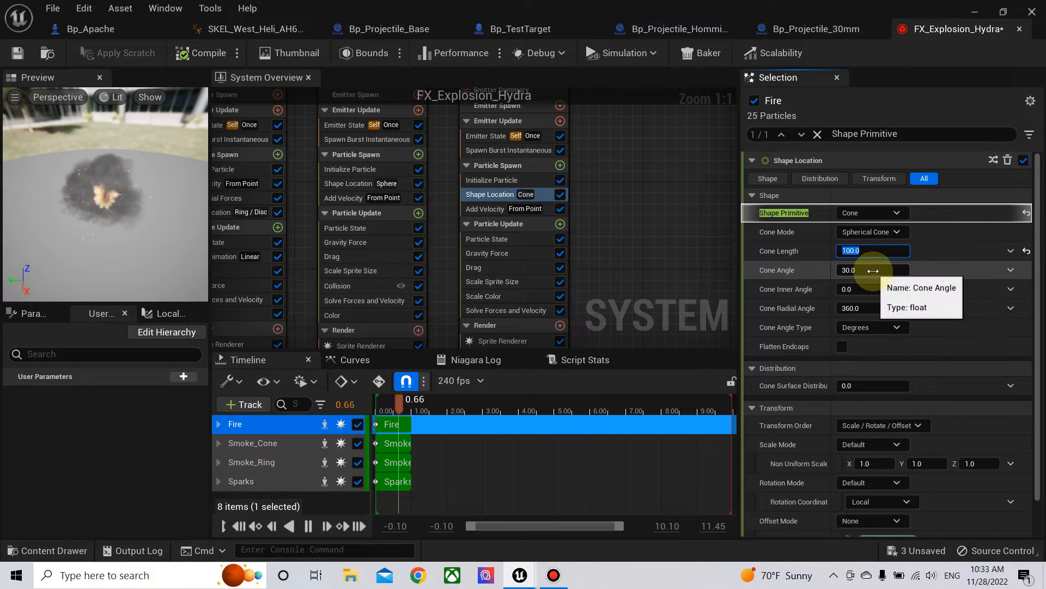
pyautogui.click(874, 270)
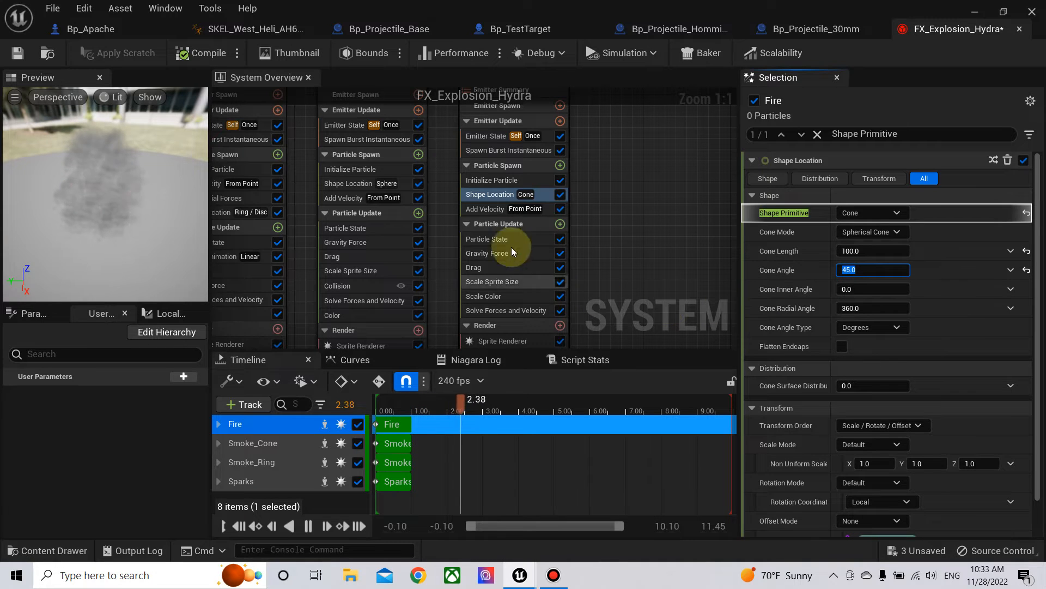
# Step: Switch Fire's Add Velocity mode to In Cone and set the Velocity Speed range to 1250 minimum and 1500 maximum
pyautogui.click(495, 209)
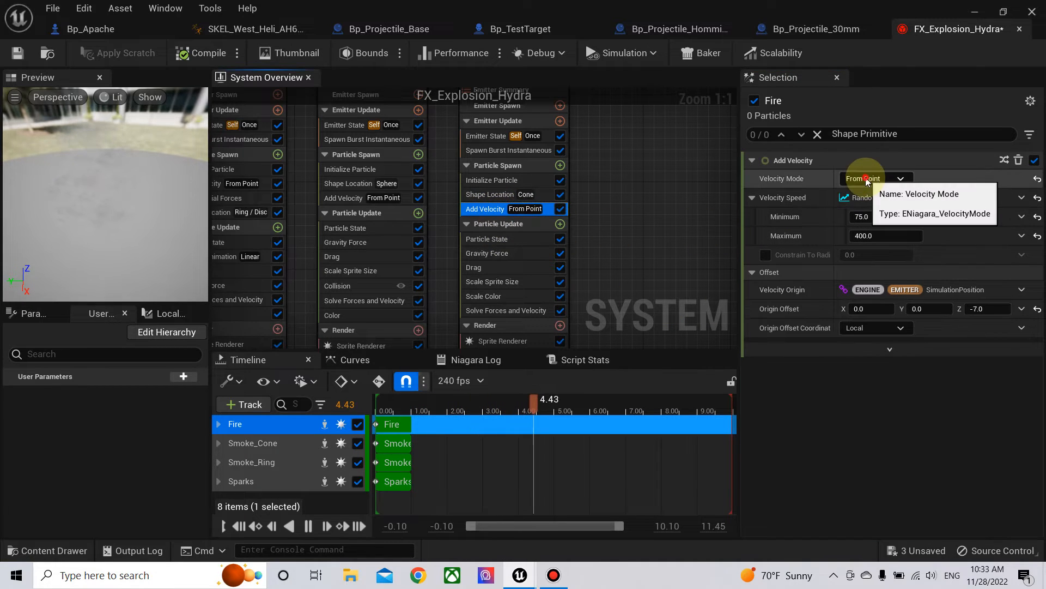
pyautogui.click(898, 180)
pyautogui.click(883, 229)
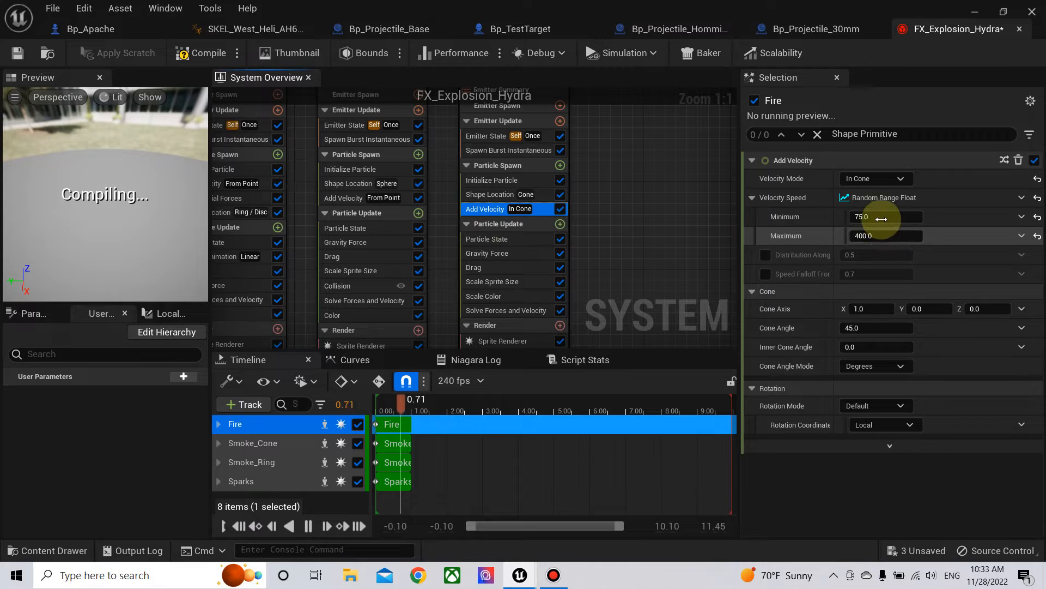
pyautogui.click(880, 217)
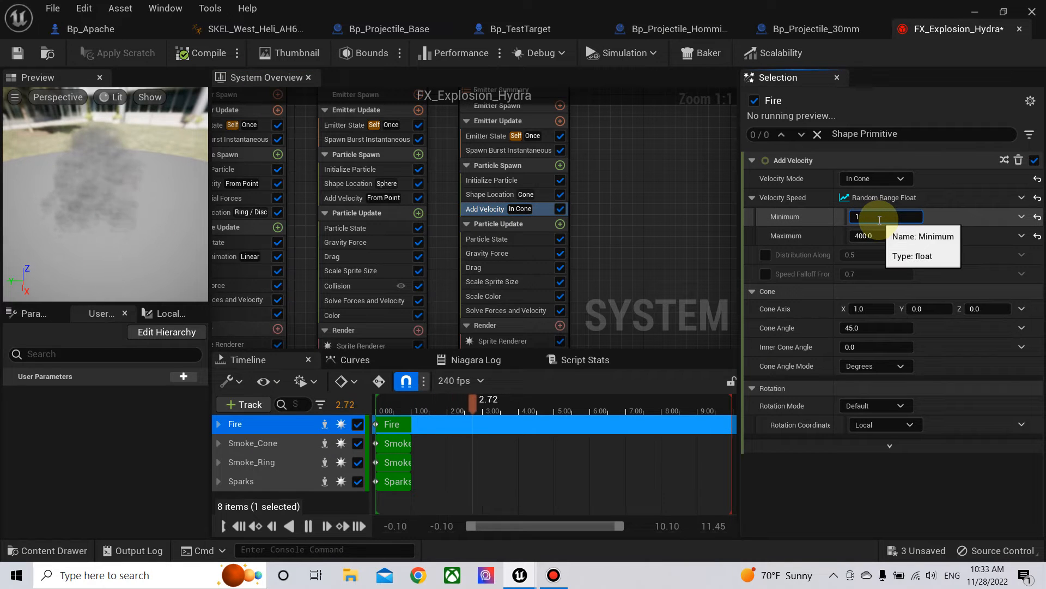
pyautogui.click(886, 234)
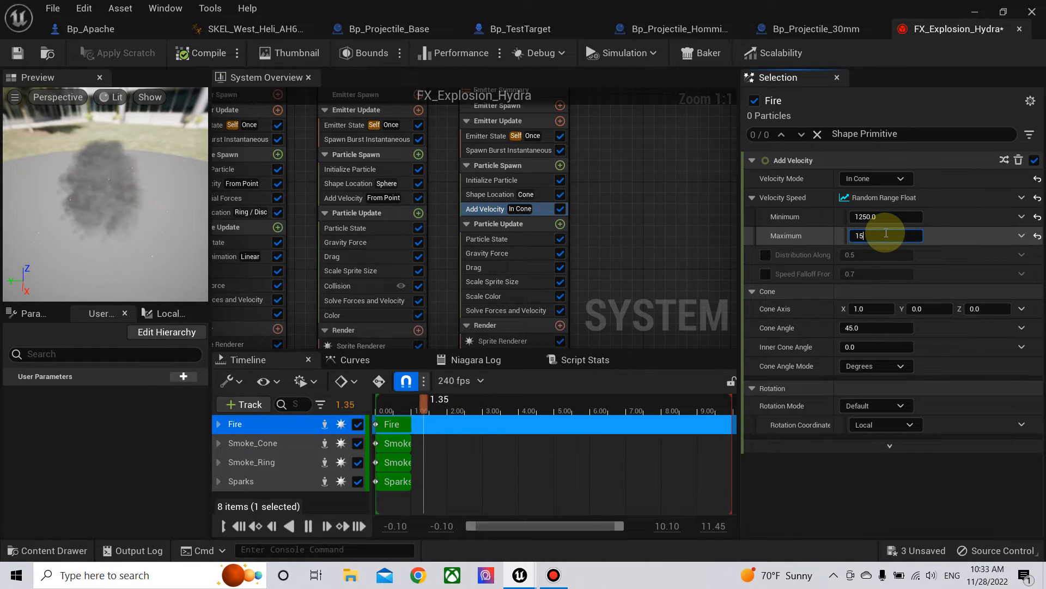
pyautogui.write('1500')
pyautogui.press('Return')
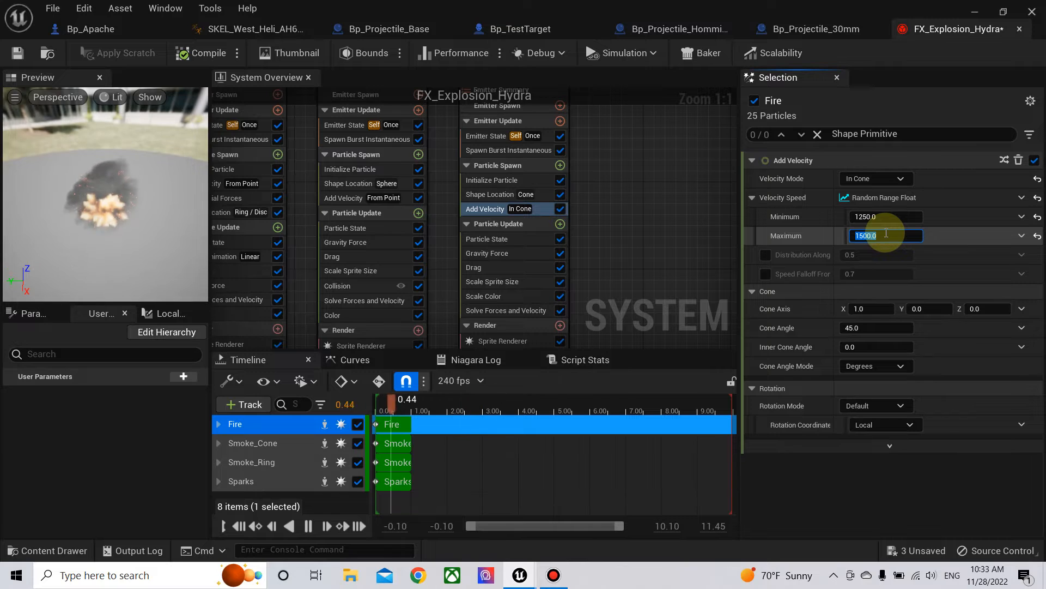
# Step: Set the Cone Axis of Fire's Add Velocity module to X 0, Z 1 and replay the effect from the start
pyautogui.click(881, 307)
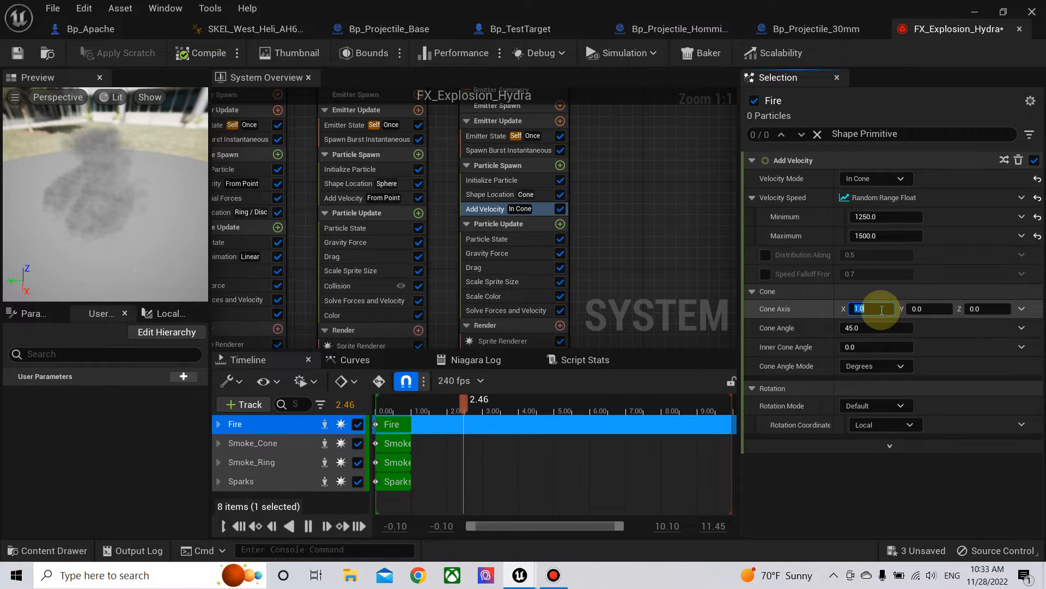
pyautogui.click(985, 309)
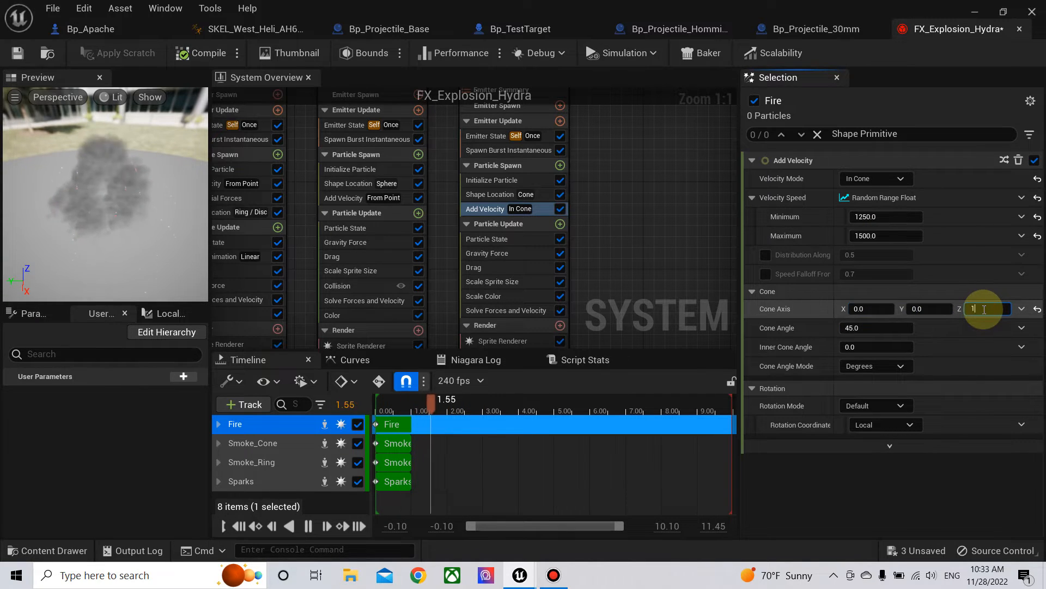
pyautogui.write('1')
pyautogui.press('Return')
pyautogui.moveTo(668, 278); pyautogui.dragTo(717, 261, button='right')
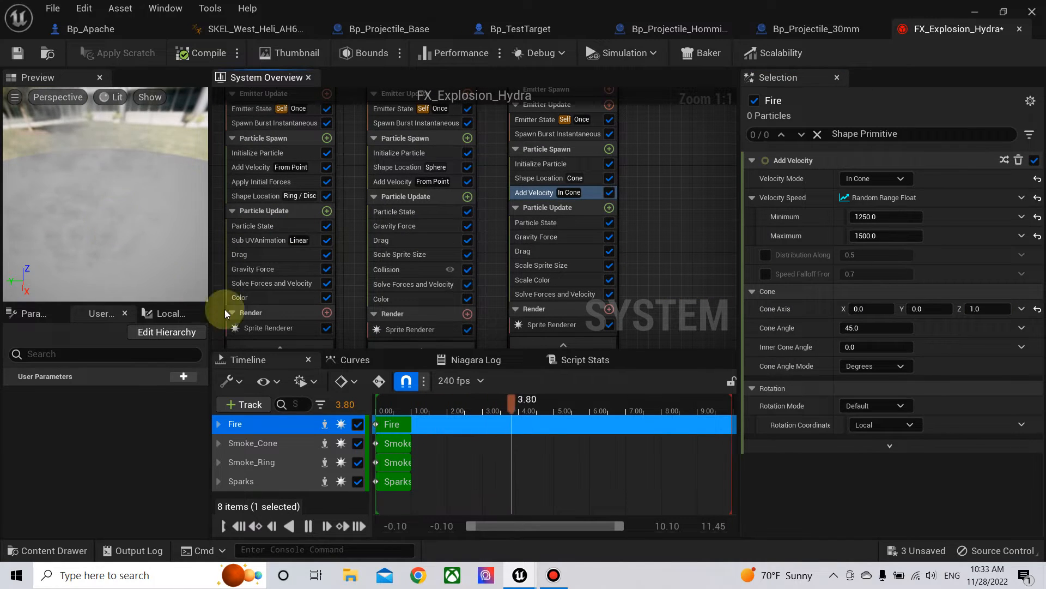
pyautogui.click(238, 527)
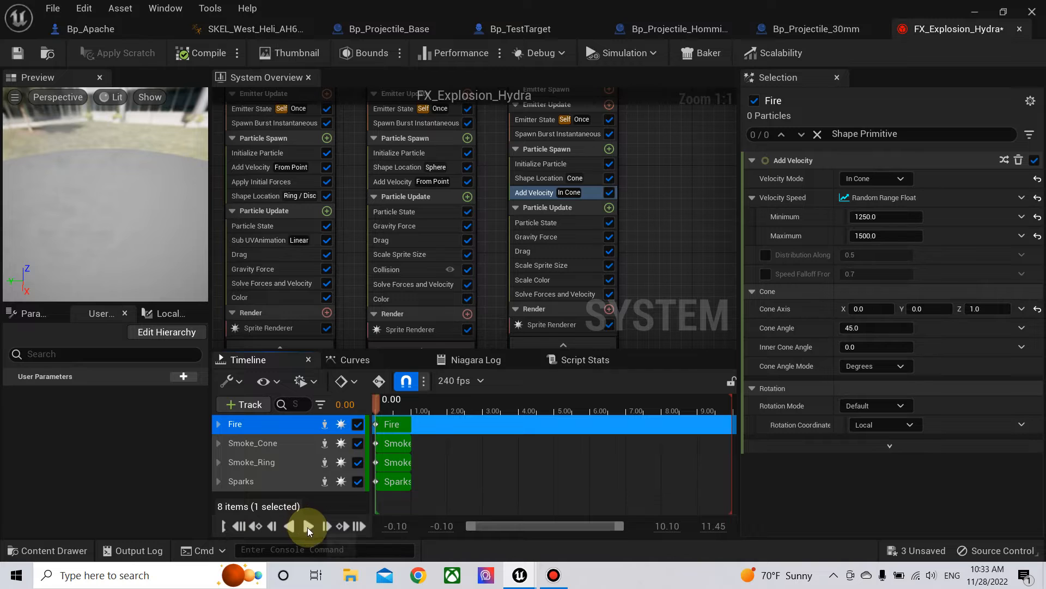
pyautogui.click(308, 526)
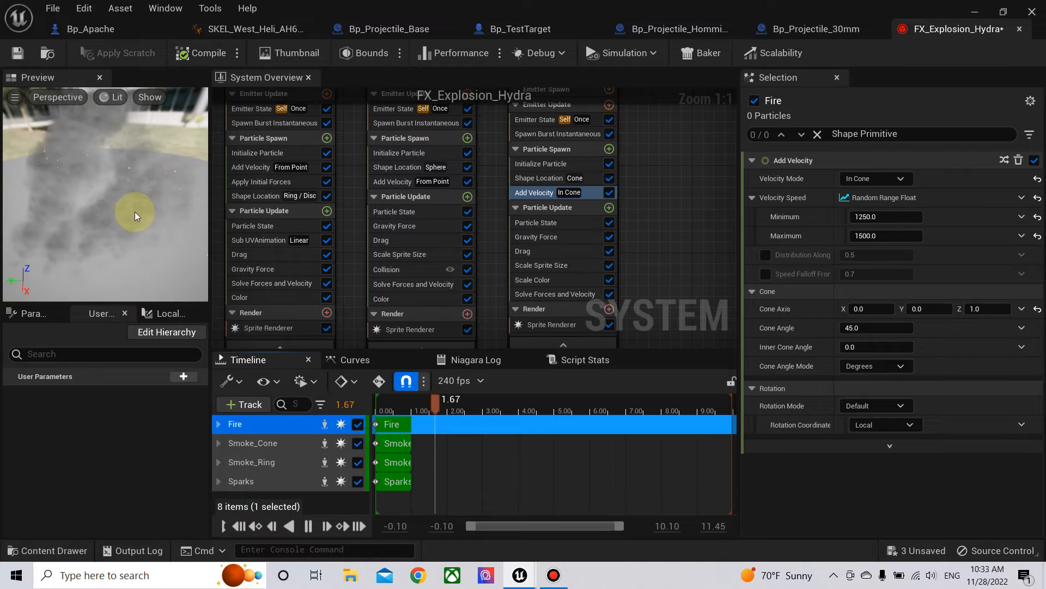
# Step: Add a Sub UVAnimation module to Fire's Particle Update with Sprite Renderer as its source, and replay the effect from the start
pyautogui.moveTo(694, 233)
pyautogui.mouseDown(button='right')
pyautogui.moveTo(636, 234)
pyautogui.moveTo(689, 224)
pyautogui.mouseUp(button='right')
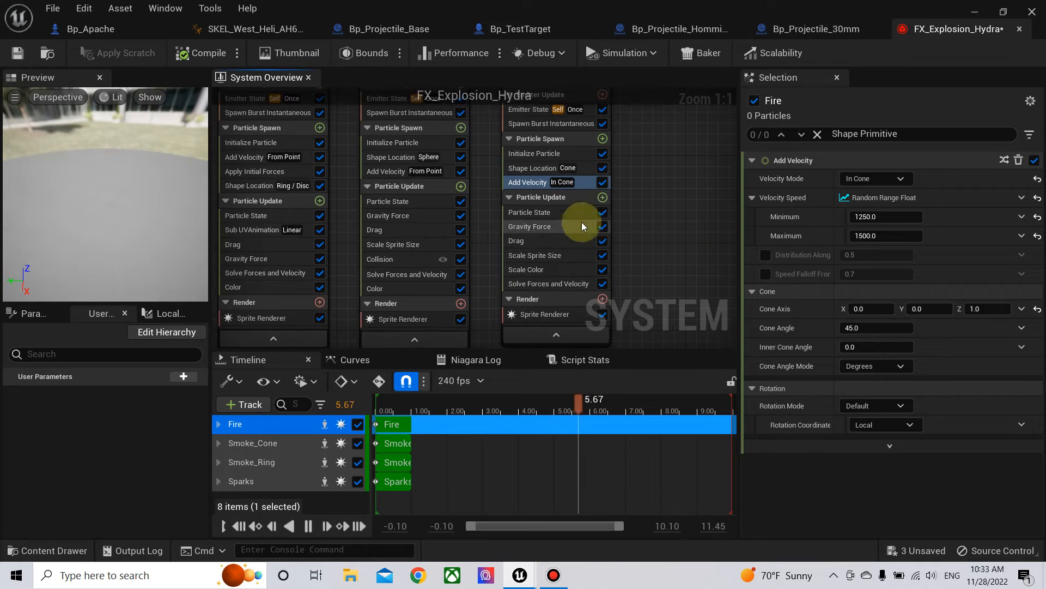
pyautogui.click(548, 227)
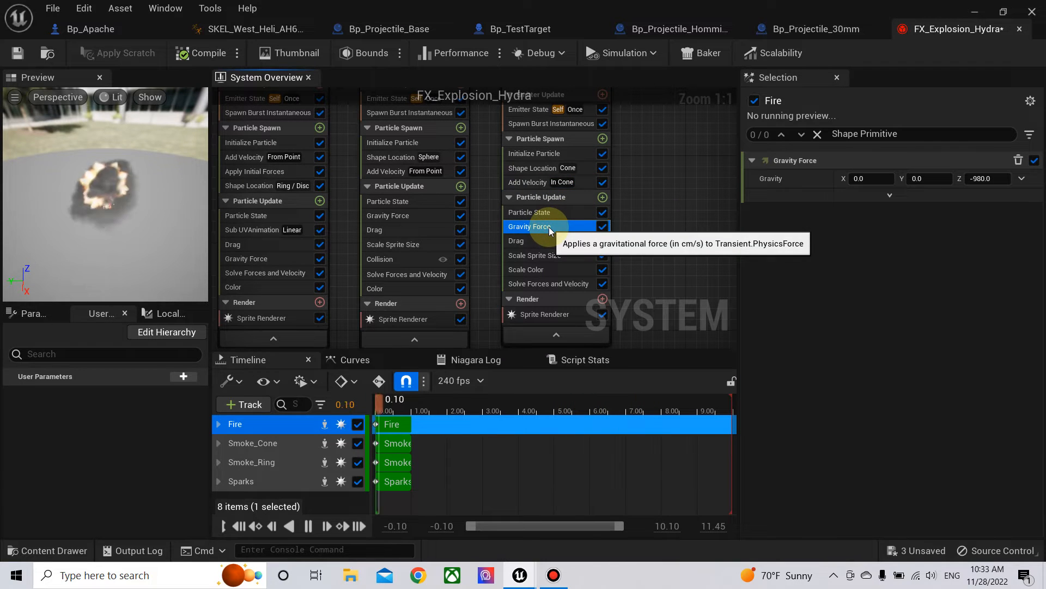
pyautogui.click(603, 198)
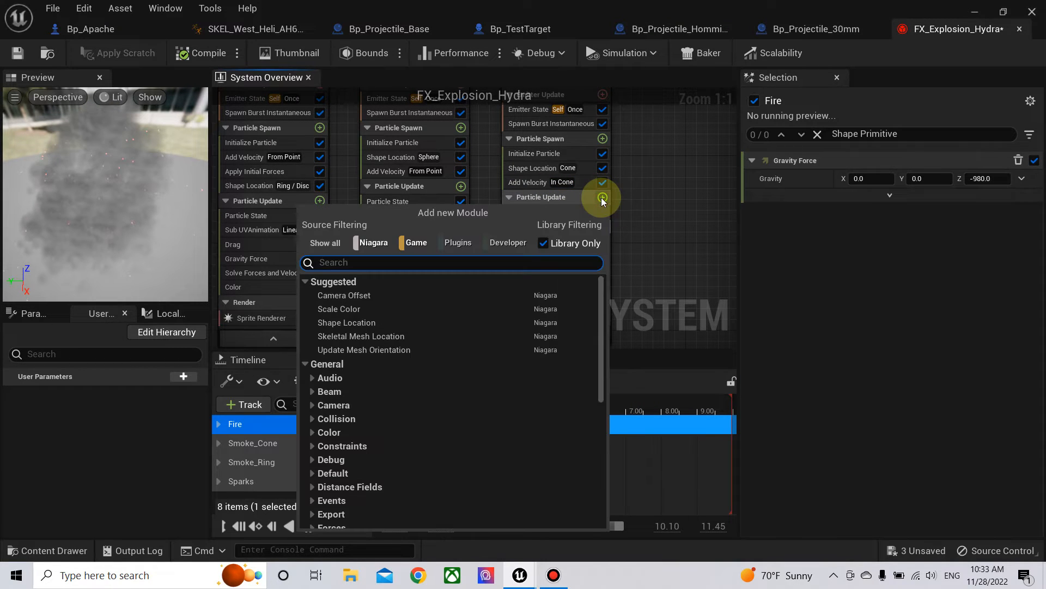
pyautogui.write('sub')
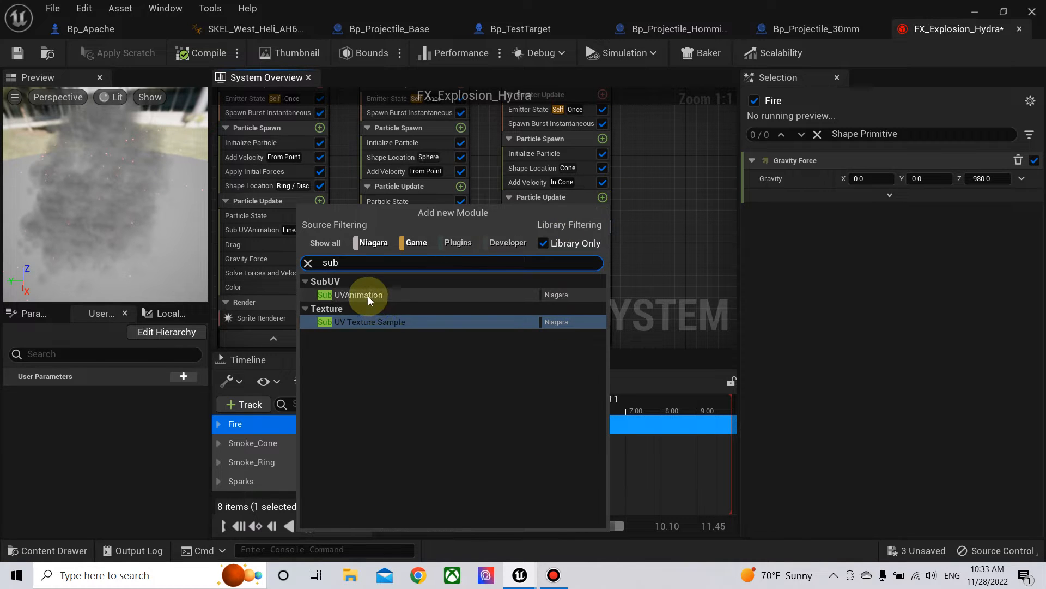
pyautogui.click(368, 297)
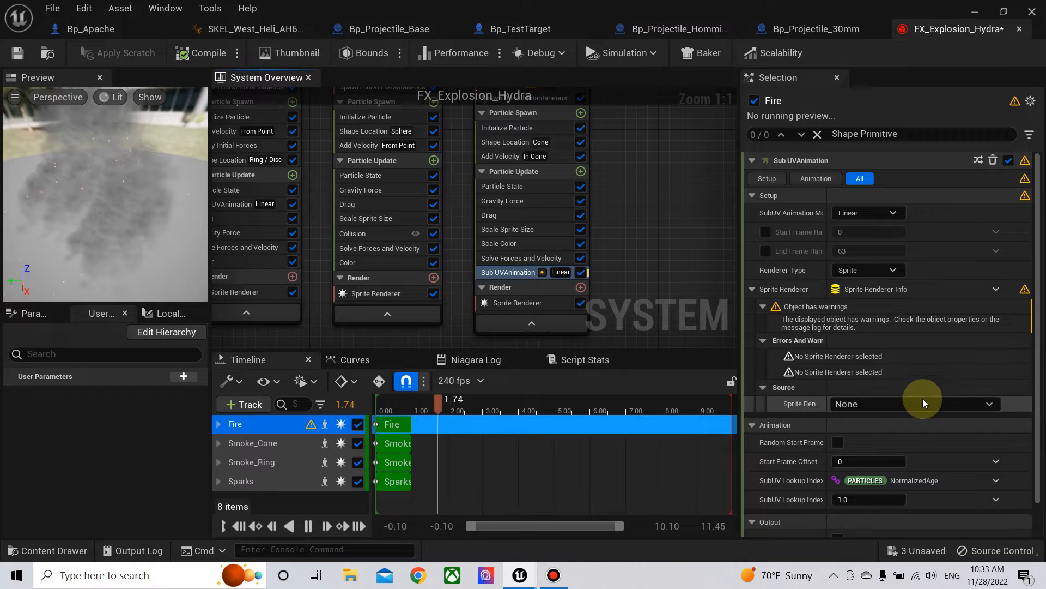
pyautogui.click(897, 416)
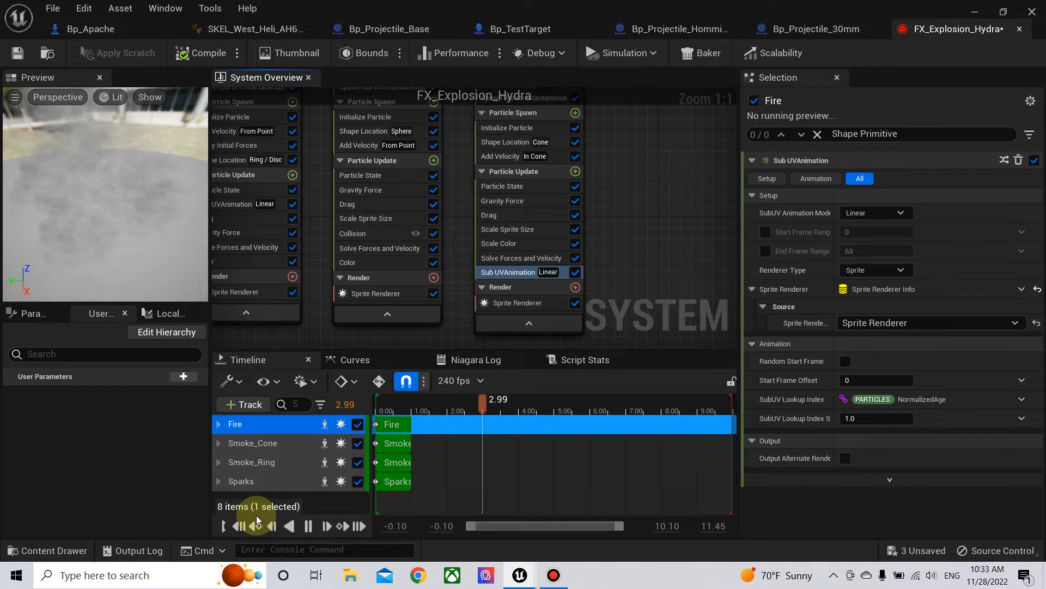
pyautogui.click(240, 526)
pyautogui.click(309, 527)
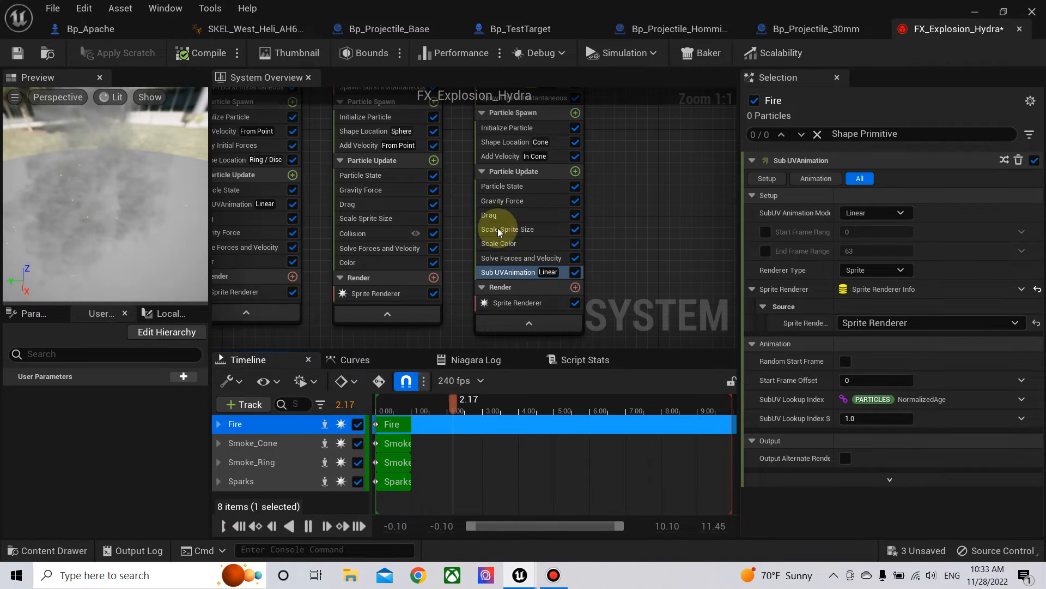
# Step: Enable the Start and End Frame Range overrides in Fire's Sub UVAnimation module and set the end frame to 35
pyautogui.click(766, 231)
pyautogui.click(766, 251)
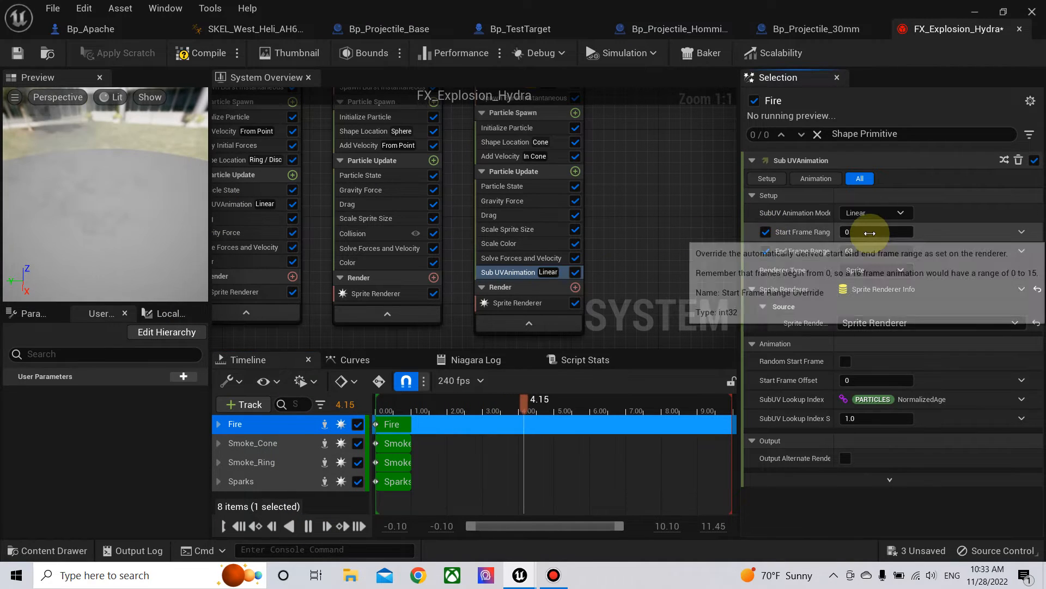
pyautogui.click(872, 251)
pyautogui.write('35')
pyautogui.press('Return')
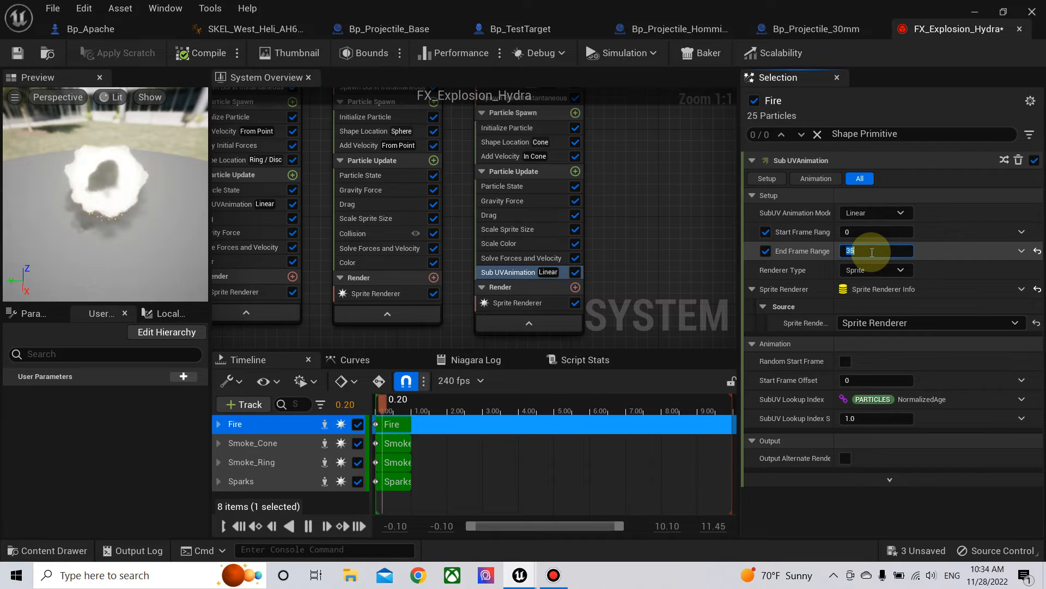
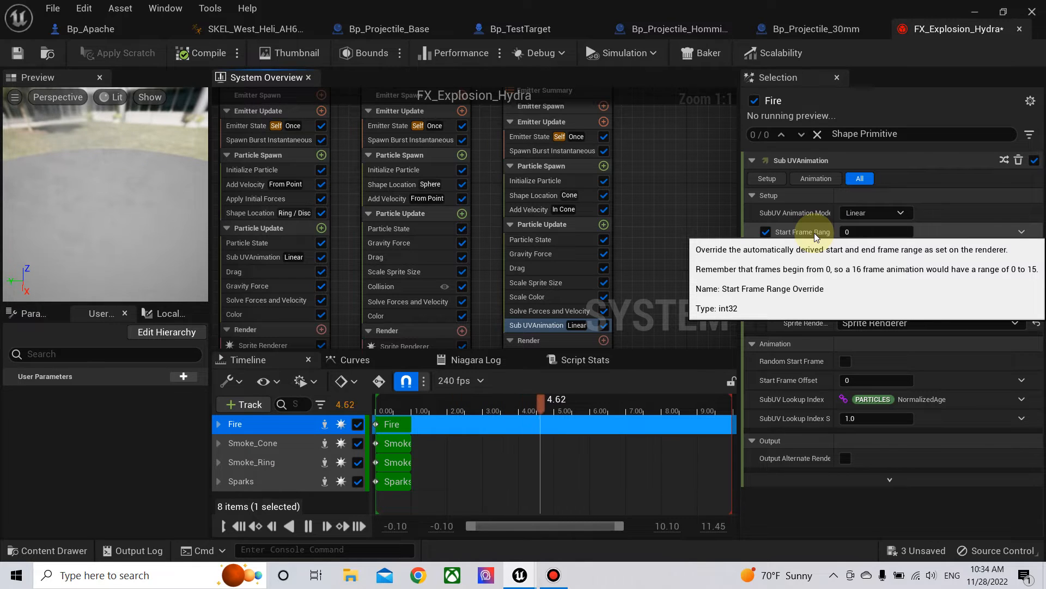
# Step: Minimize the Niagara editor and toggle Auto Activate on the level's FX_Explosion_Hydra actor to preview the explosion
pyautogui.moveTo(654, 197)
pyautogui.mouseDown(button='right')
pyautogui.moveTo(674, 212)
pyautogui.moveTo(657, 189)
pyautogui.mouseUp(button='right')
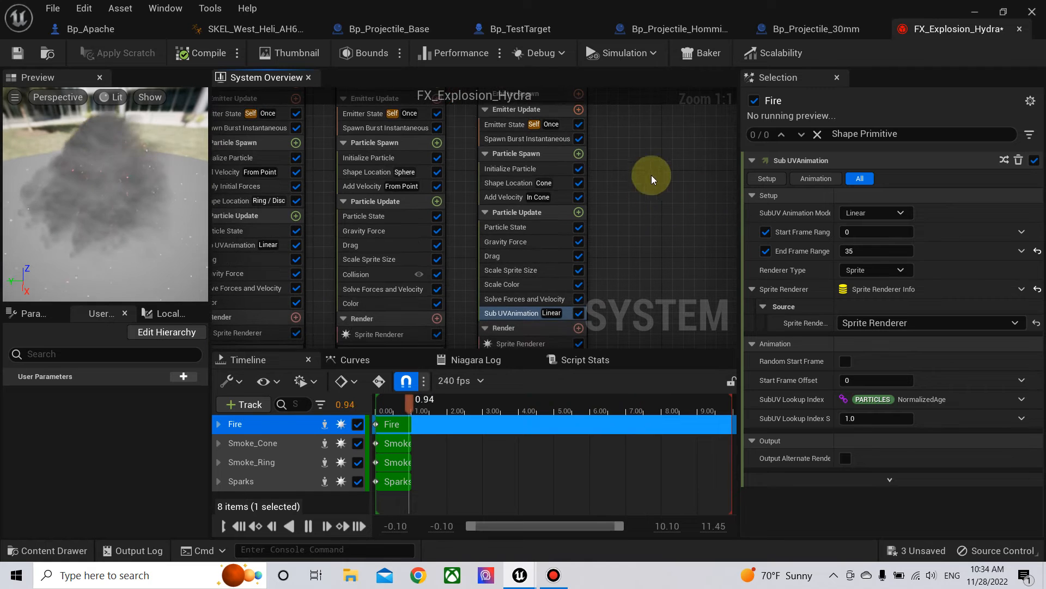
pyautogui.click(976, 12)
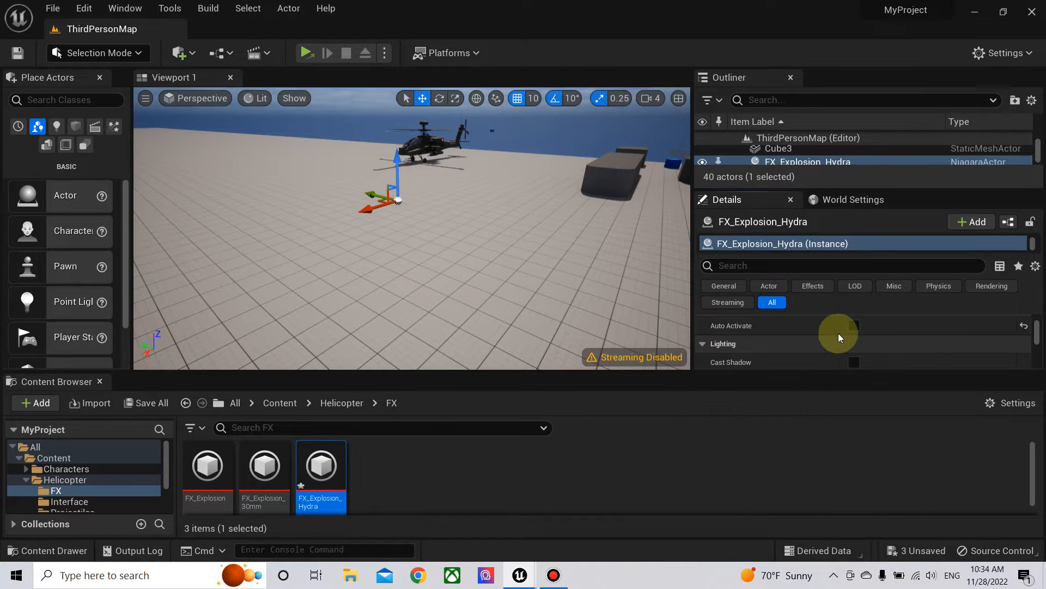
pyautogui.click(854, 327)
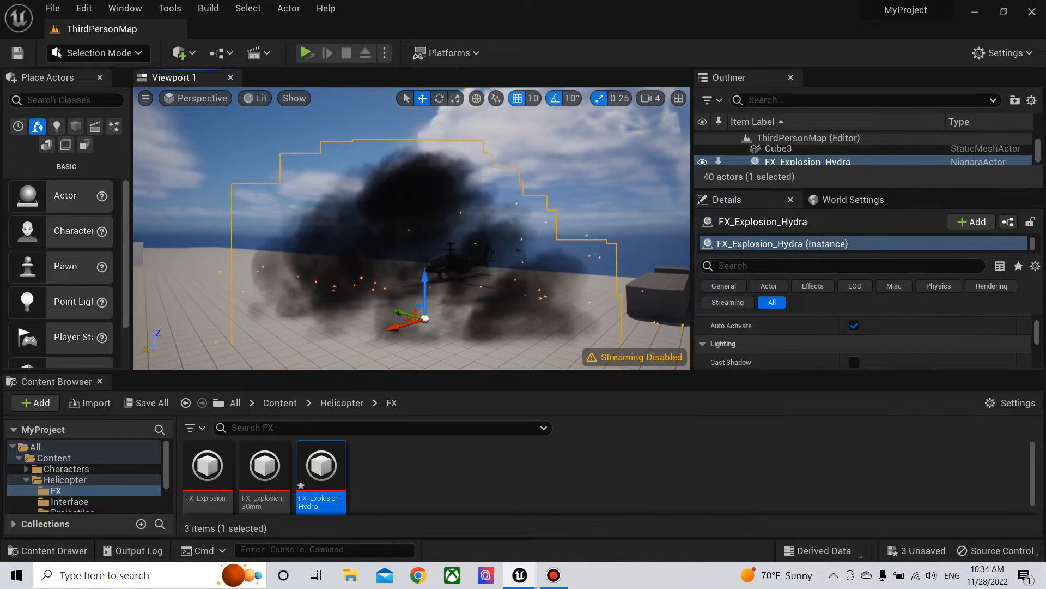
pyautogui.moveTo(412, 229)
pyautogui.mouseDown(button='right')
pyautogui.moveTo(421, 277)
pyautogui.moveTo(366, 188)
pyautogui.moveTo(391, 233)
pyautogui.moveTo(414, 218)
pyautogui.mouseUp(button='right')
pyautogui.click(854, 326)
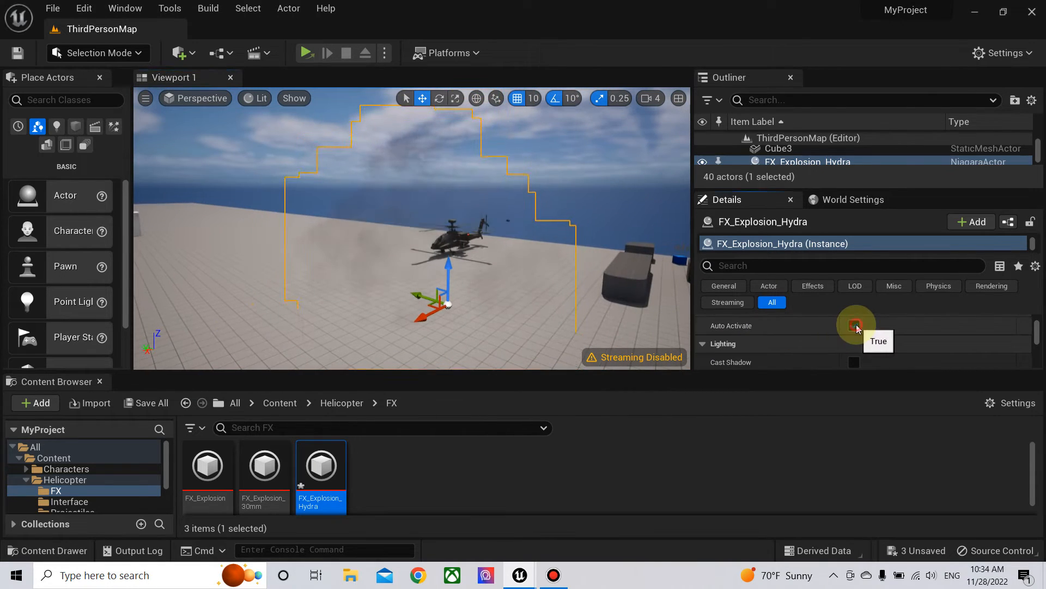
pyautogui.click(856, 327)
pyautogui.click(854, 326)
# Step: Return to the FX_Explosion_Hydra Niagara editor and open the Fire emitter's Initialize Particle module
pyautogui.click(519, 575)
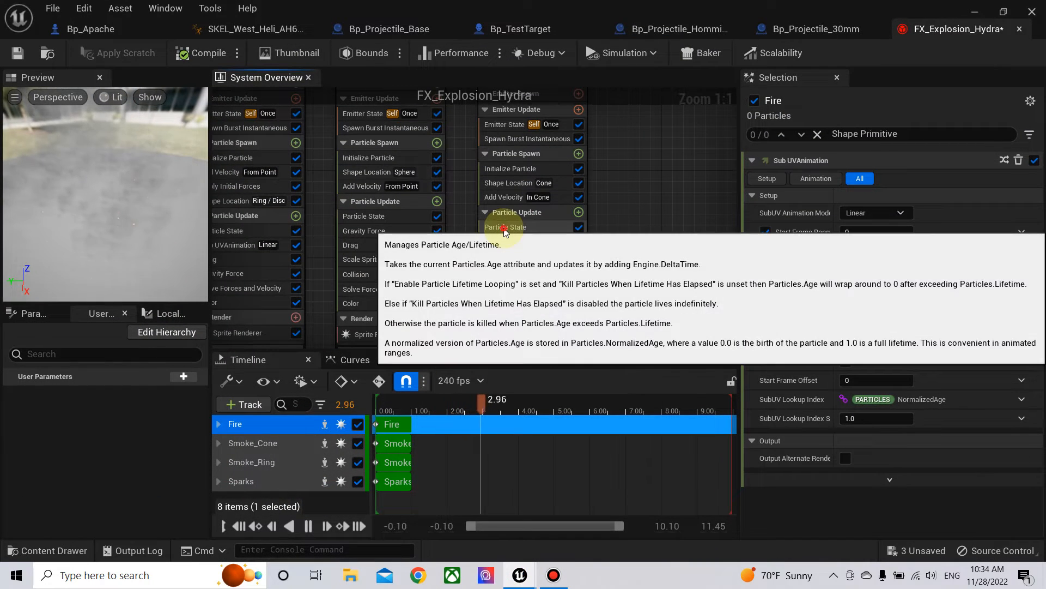
pyautogui.click(505, 228)
pyautogui.click(518, 169)
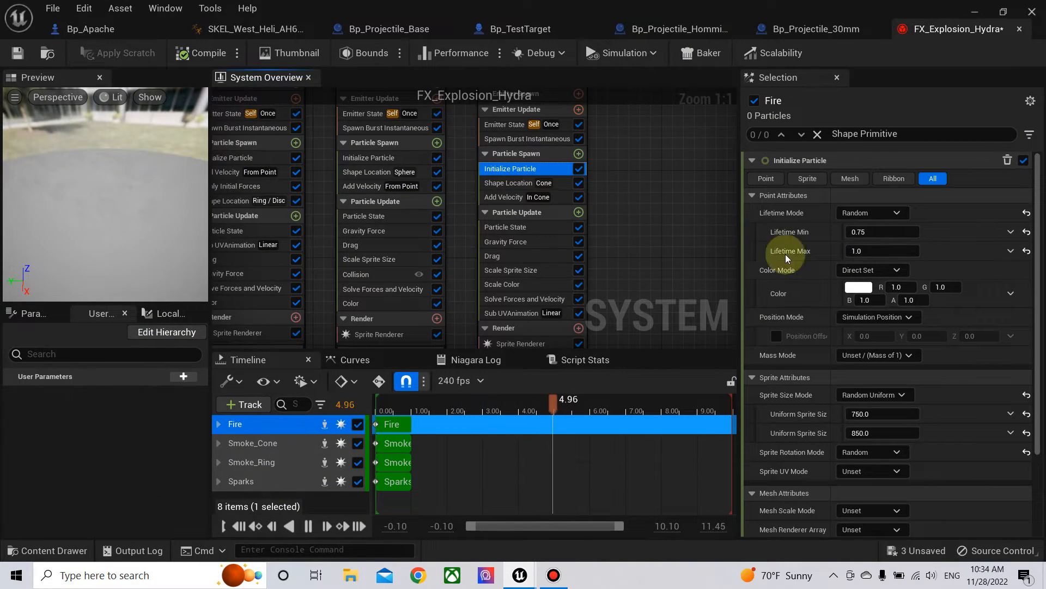
# Step: Set Fire's uniform sprite size range to a minimum of 500 and a maximum of 600
pyautogui.click(877, 414)
pyautogui.write('500')
pyautogui.click(879, 433)
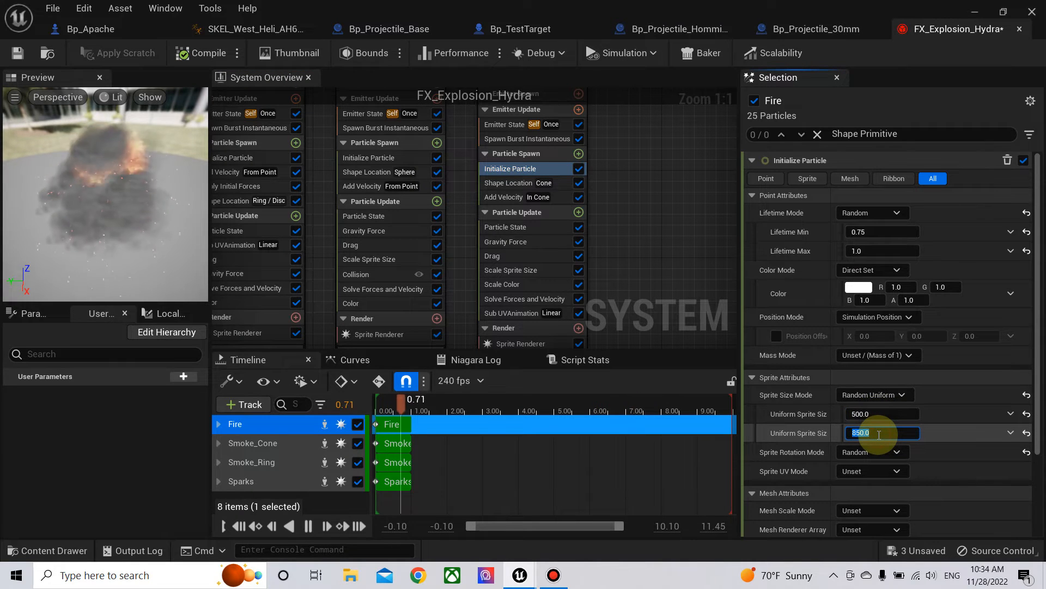
pyautogui.write('600')
pyautogui.press('Return')
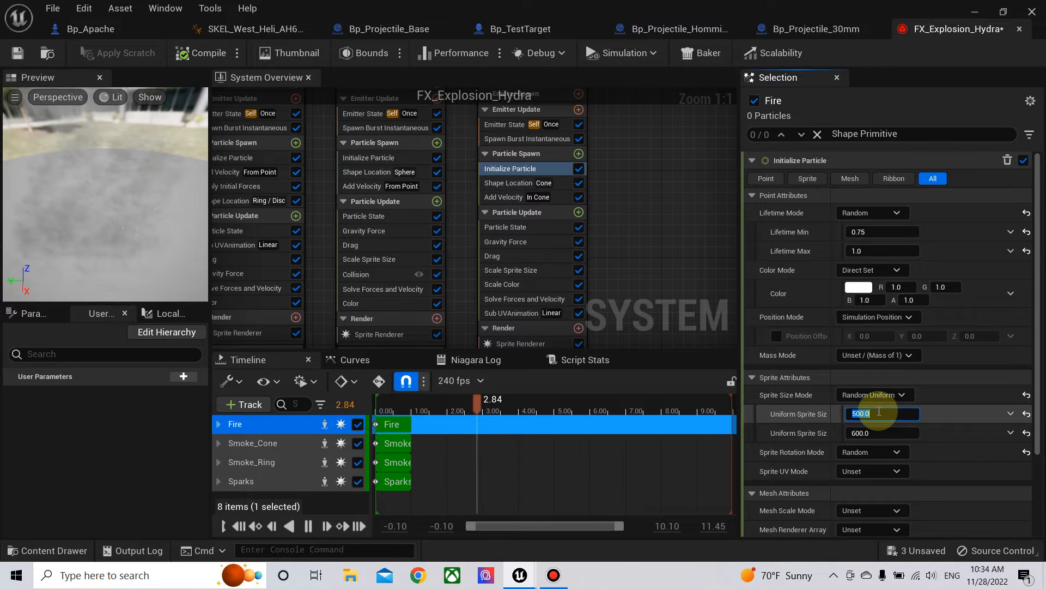
# Step: Reduce Fire's uniform sprite size range to a minimum of 350 and a maximum of 450
pyautogui.click(875, 433)
pyautogui.write('450')
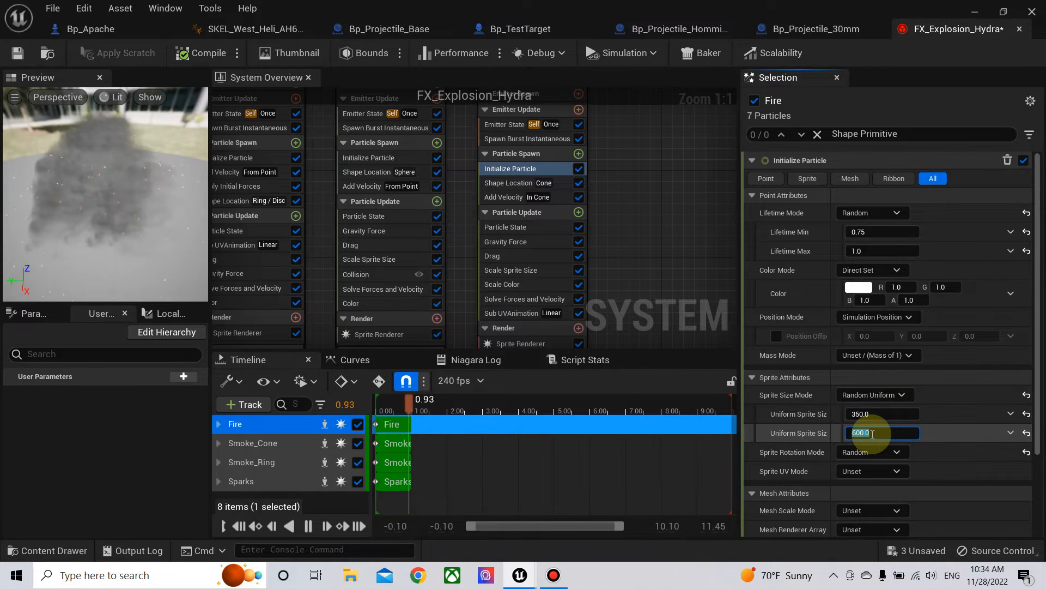
pyautogui.press('Return')
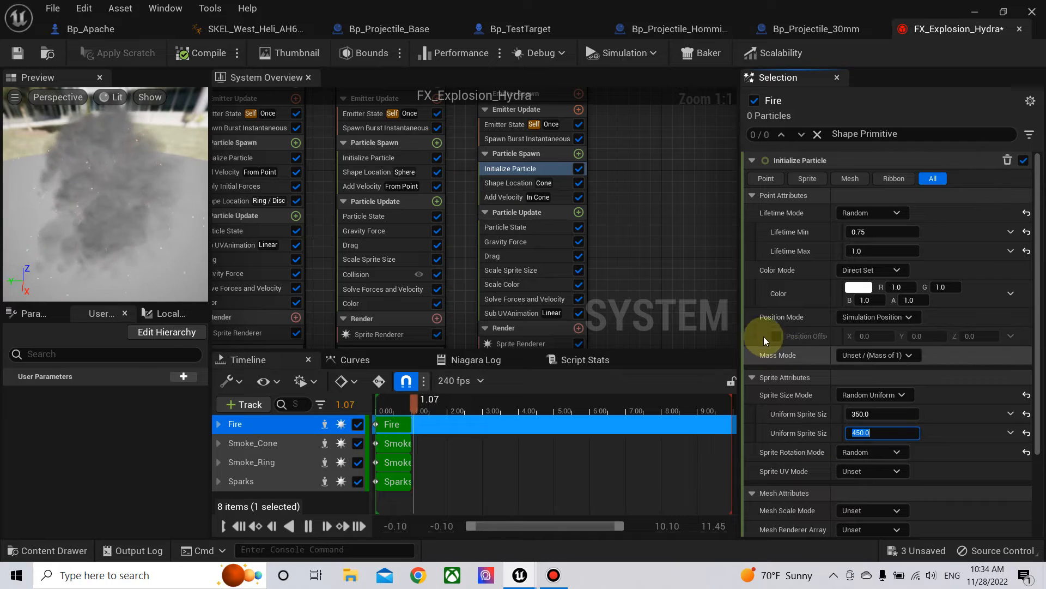
# Step: Set the Scale Mode of Fire's Scale Color module to RGBA Linear Color Curve
pyautogui.moveTo(631, 287); pyautogui.dragTo(614, 243, button='right')
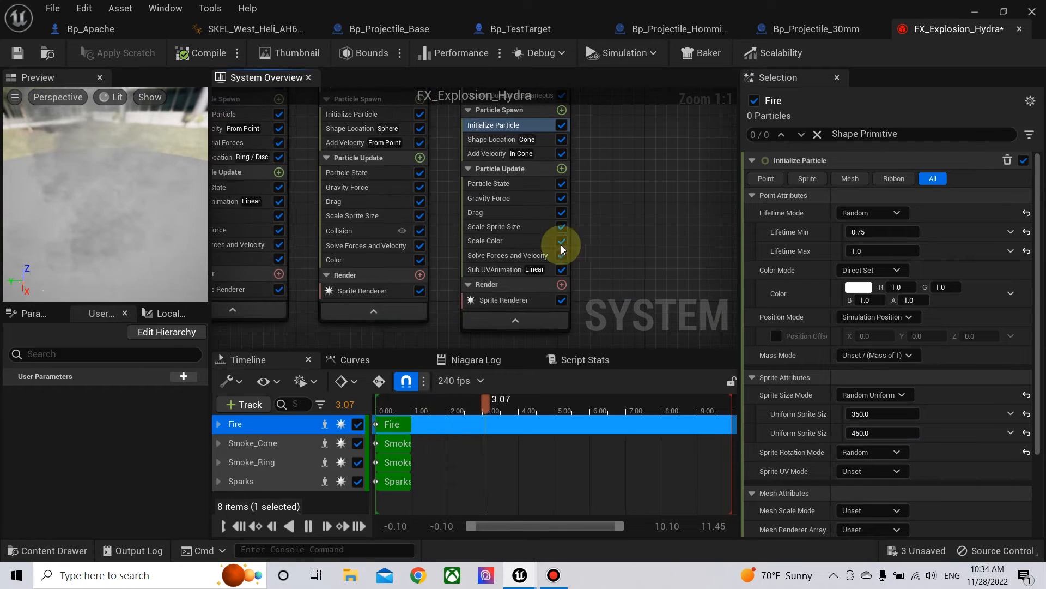
pyautogui.click(485, 241)
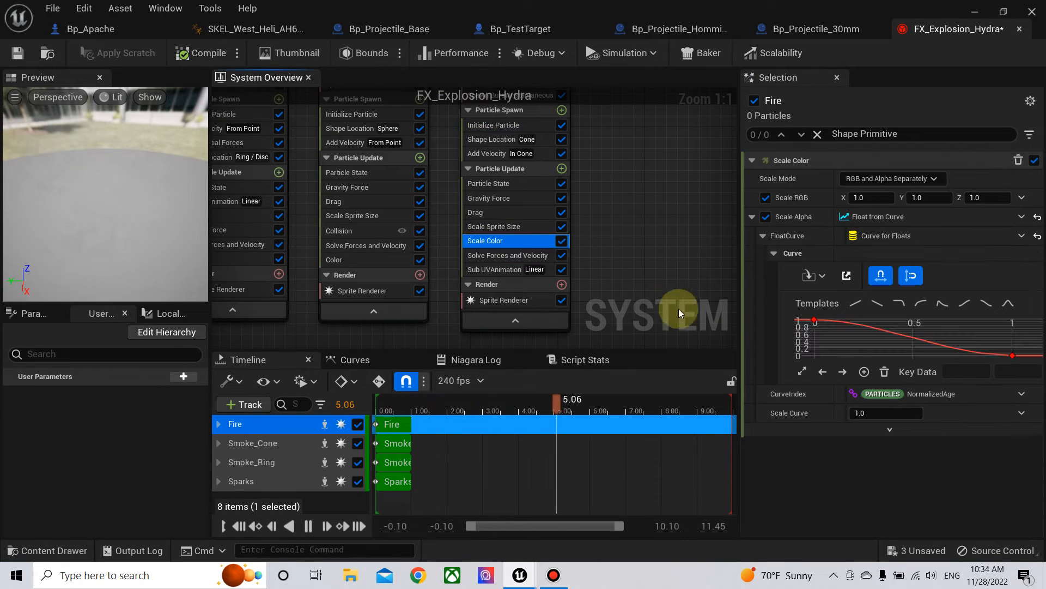
pyautogui.click(938, 175)
pyautogui.click(910, 227)
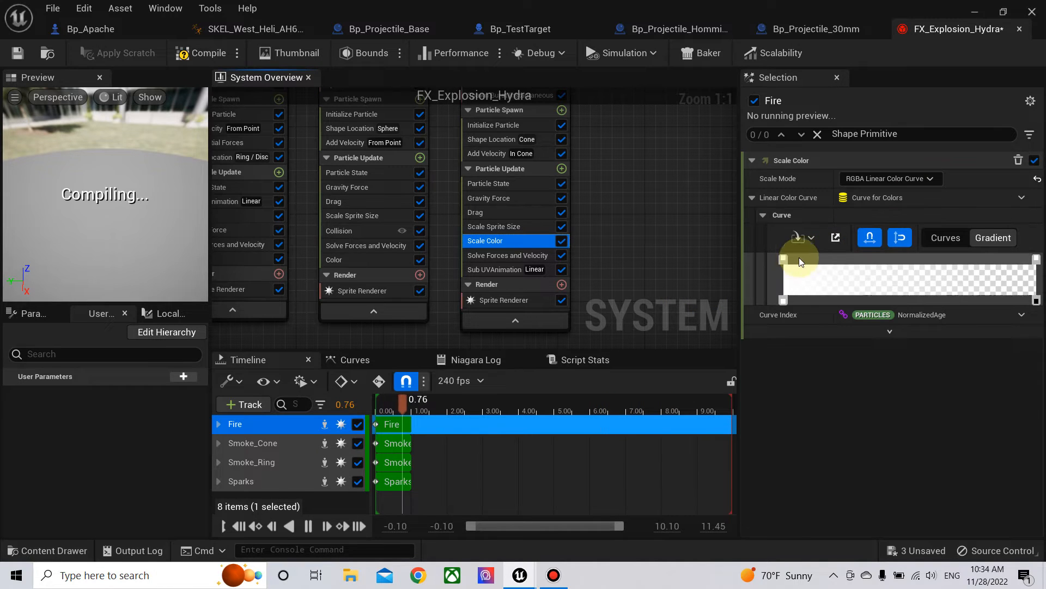
# Step: Set the first color stop of Fire's Scale Color gradient to a saturated orange with hue about 5 and value 35
pyautogui.click(784, 260)
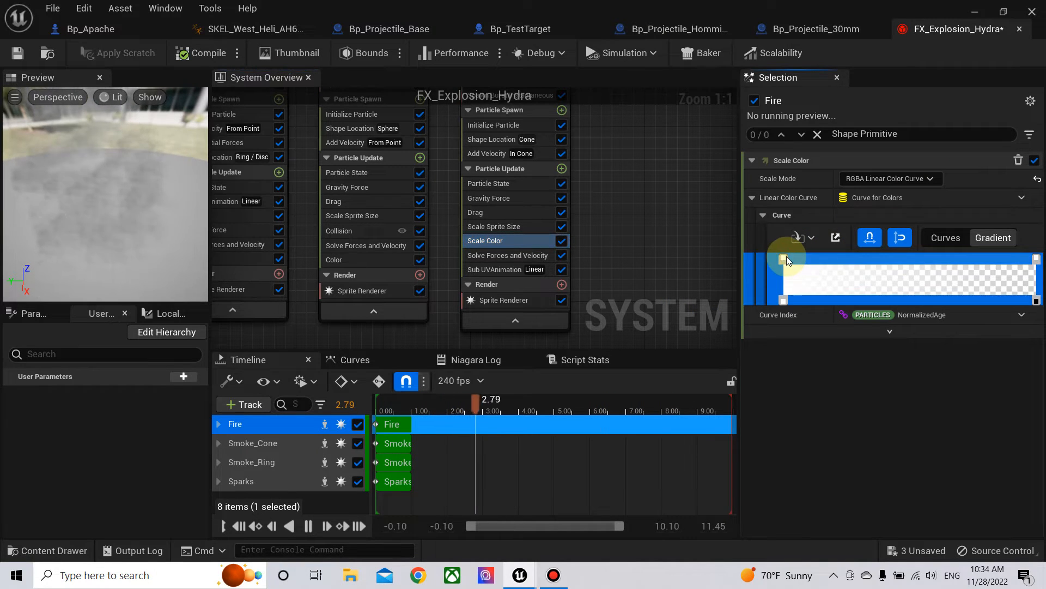
pyautogui.rightClick(784, 259)
pyautogui.click(817, 287)
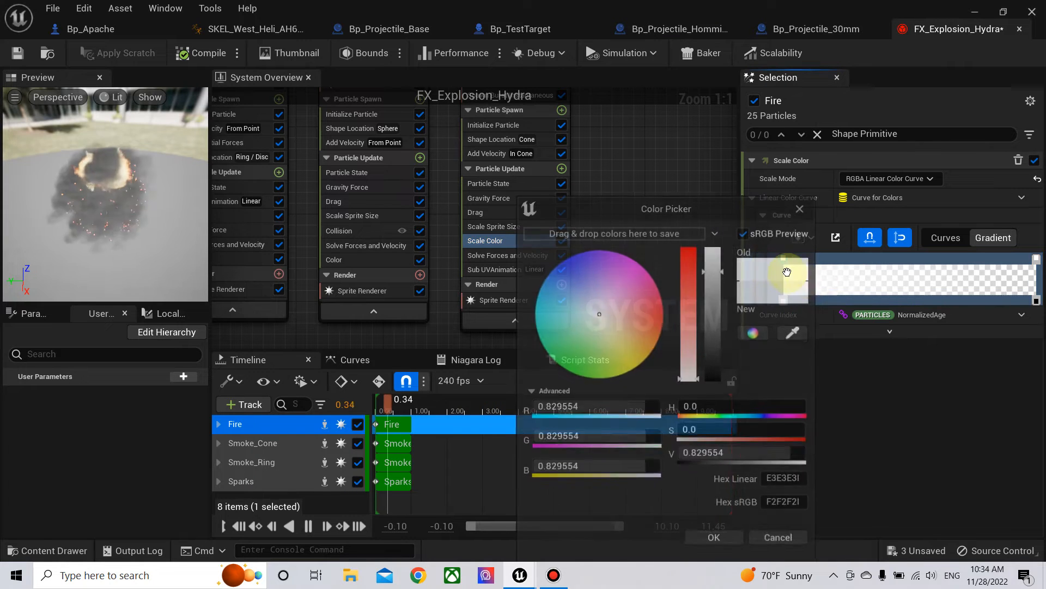
pyautogui.moveTo(601, 320); pyautogui.dragTo(669, 323)
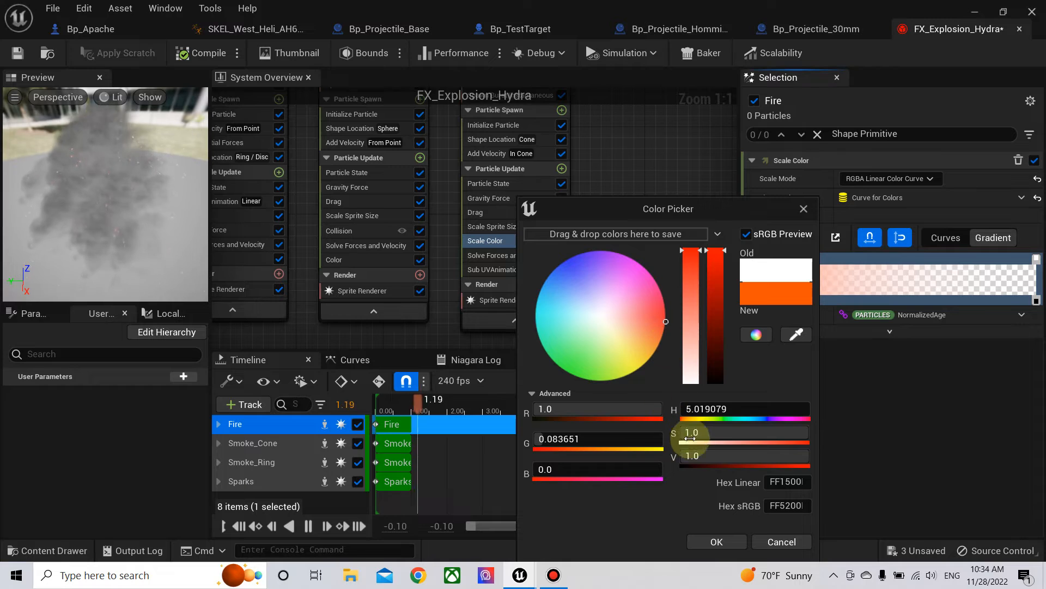
pyautogui.click(705, 458)
pyautogui.write('35')
pyautogui.press('Return')
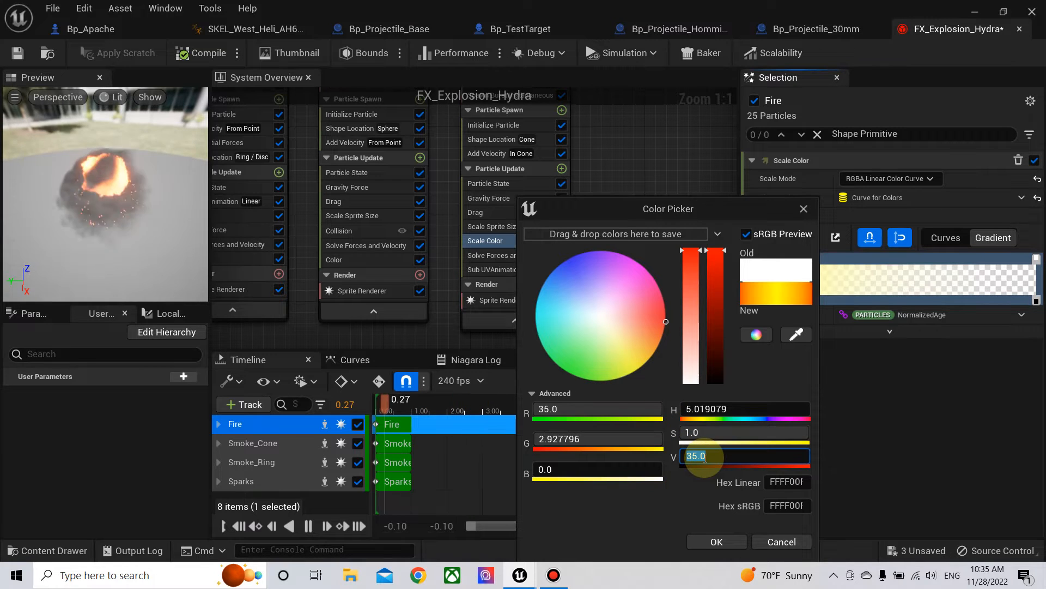
pyautogui.click(708, 540)
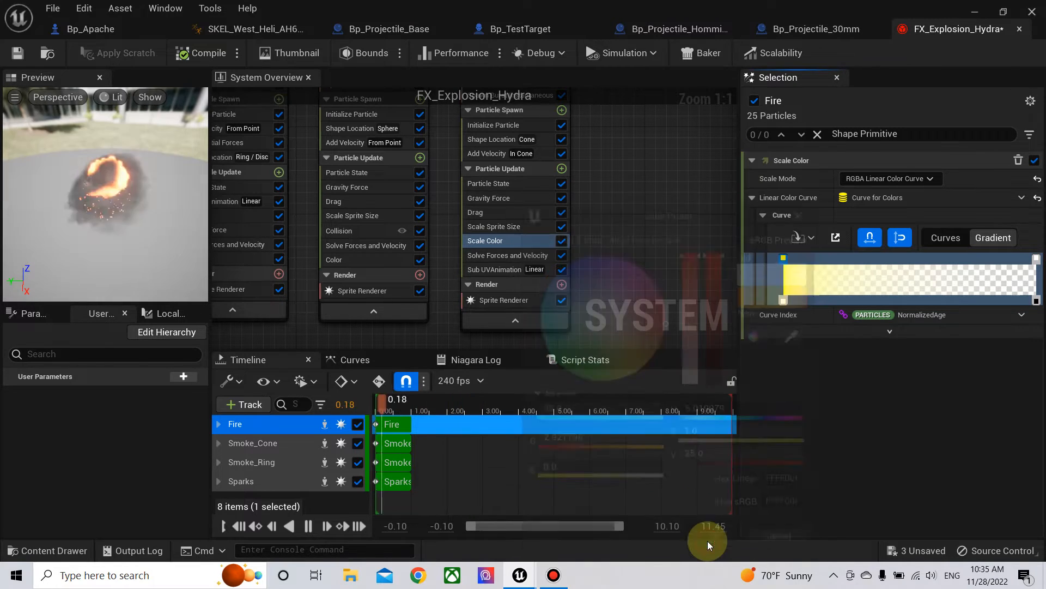
# Step: Set the last color stop of Fire's Scale Color gradient to a fully saturated red with value 35
pyautogui.rightClick(1036, 260)
pyautogui.click(1012, 288)
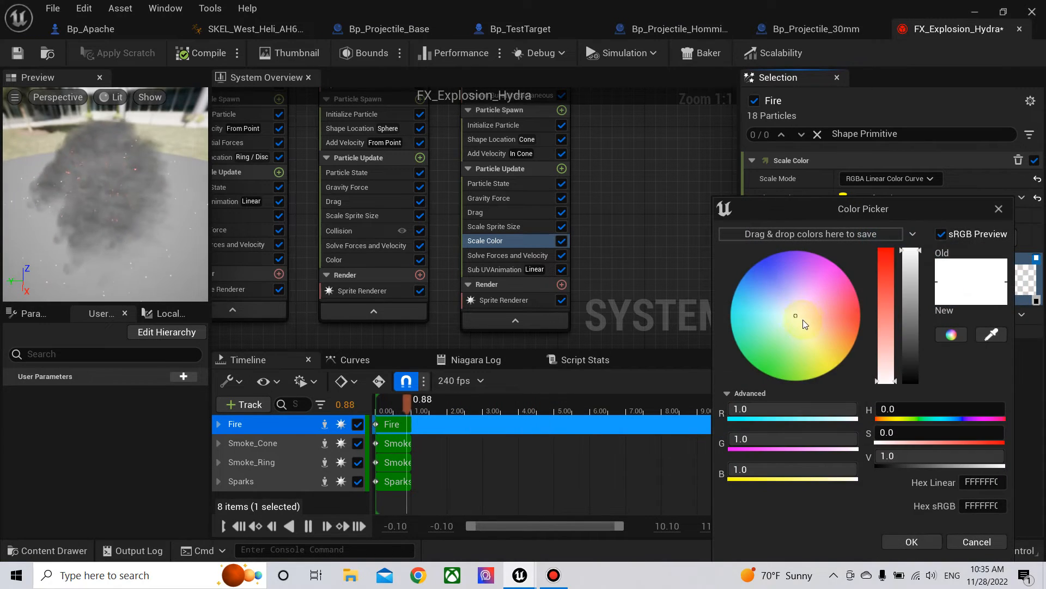
pyautogui.moveTo(796, 319); pyautogui.dragTo(927, 316)
pyautogui.click(927, 458)
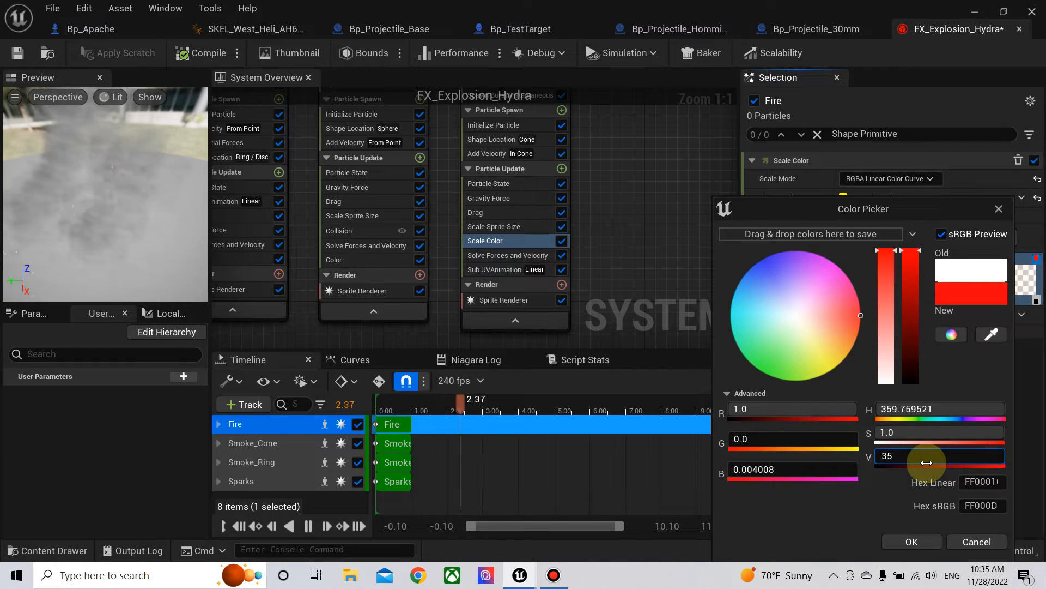
pyautogui.write('35')
pyautogui.press('Return')
pyautogui.click(905, 539)
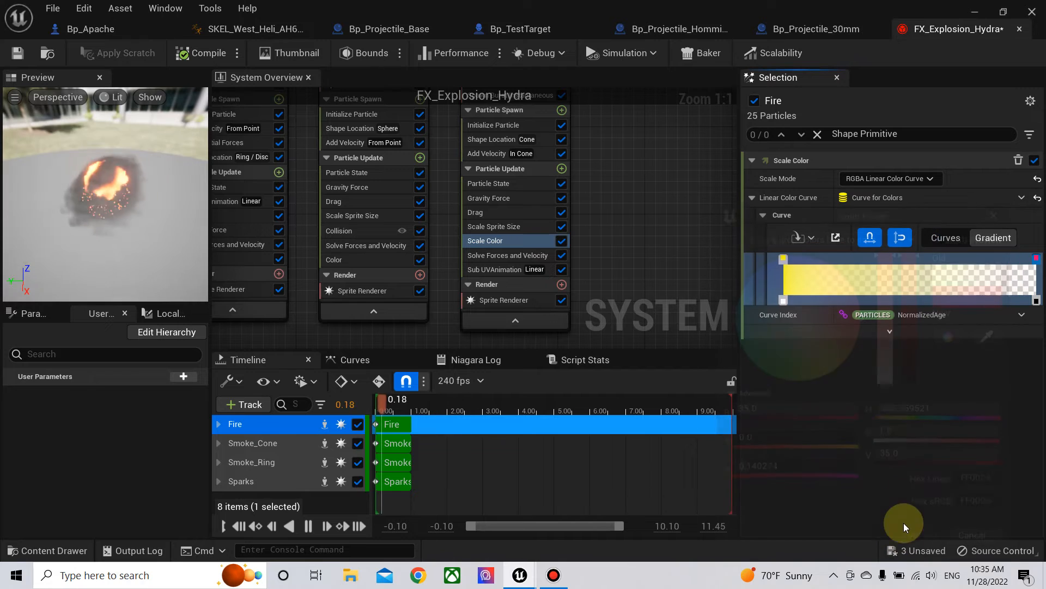
# Step: Minimize the Niagara editor and replay the explosion in the level by toggling the FX_Explosion_Hydra actor's Auto Activate
pyautogui.click(942, 31)
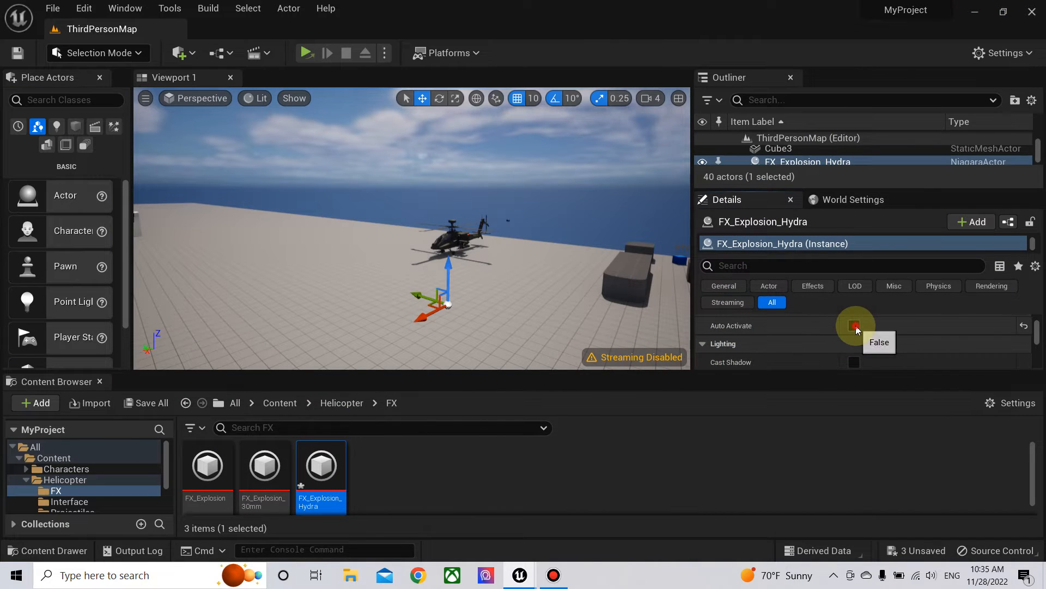
pyautogui.click(854, 326)
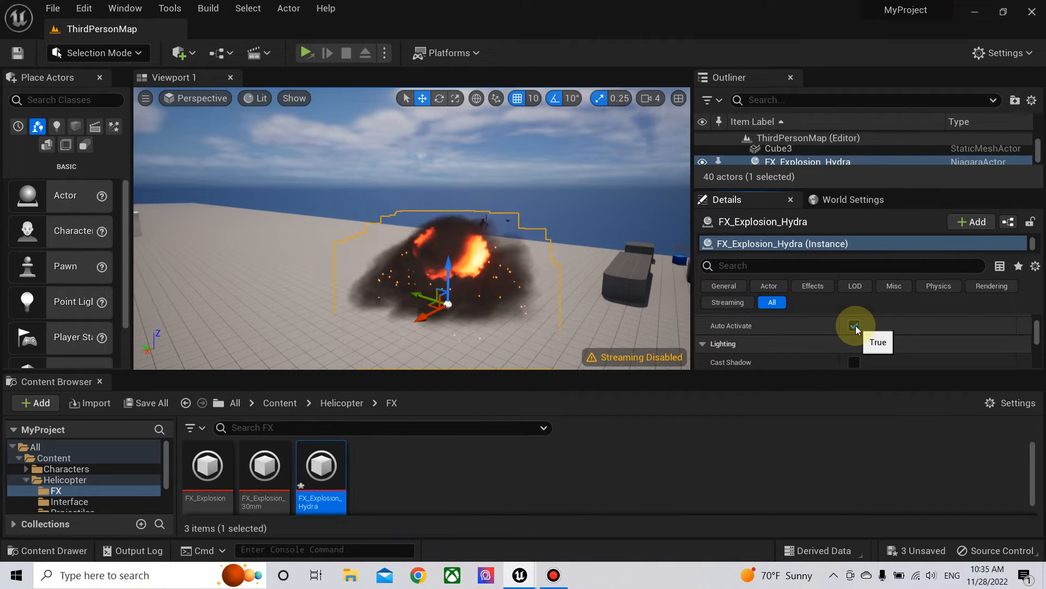
pyautogui.click(854, 326)
pyautogui.click(854, 326)
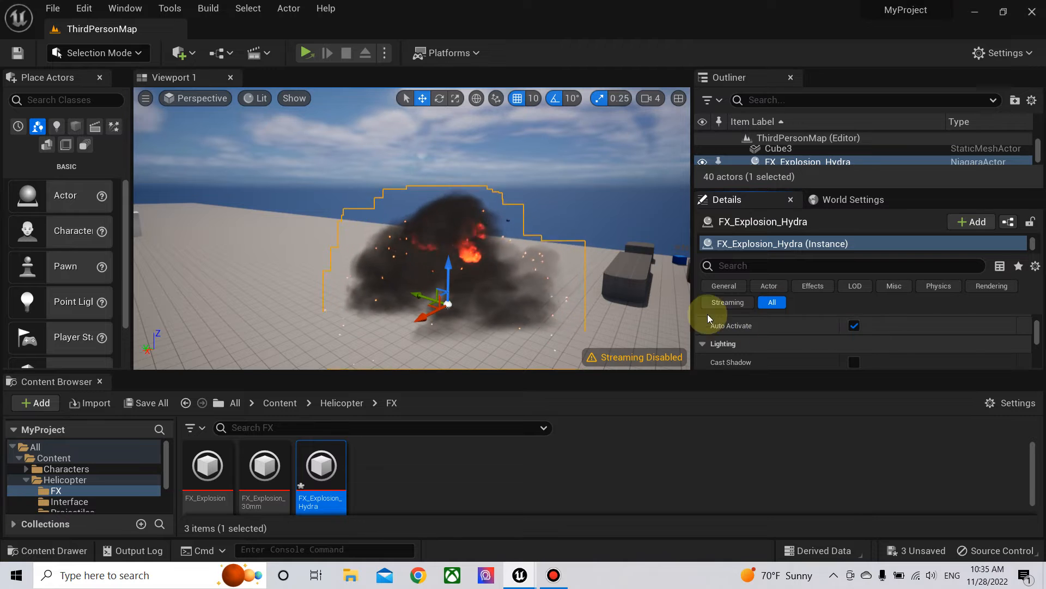
# Step: Examine the level's explosion from the opposite side by toggling Auto Activate repeatedly, leaving it off at the end
pyautogui.moveTo(480, 262); pyautogui.dragTo(530, 211, button='right')
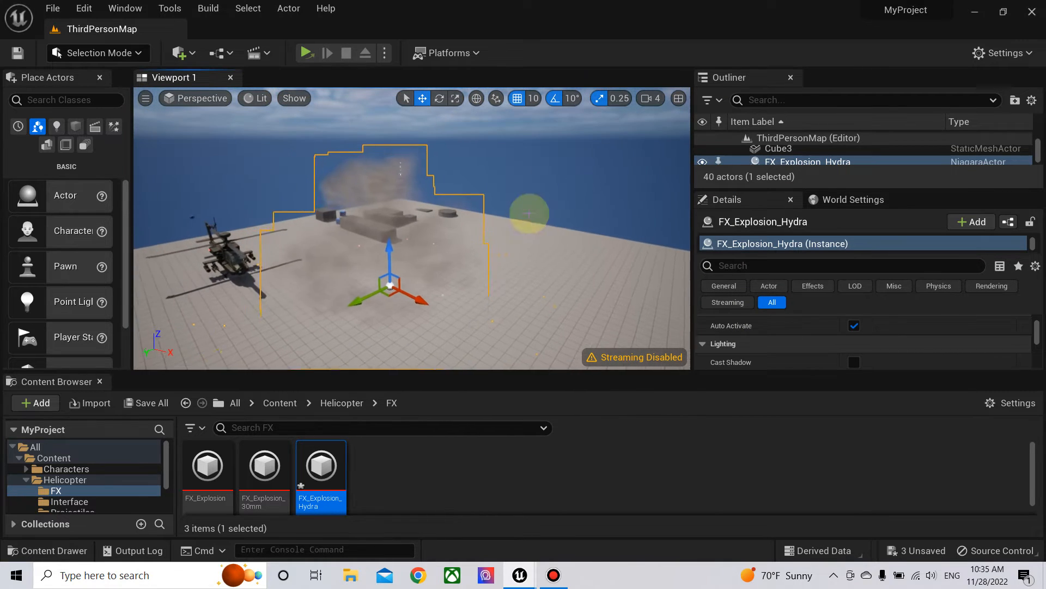
pyautogui.click(854, 326)
pyautogui.click(854, 325)
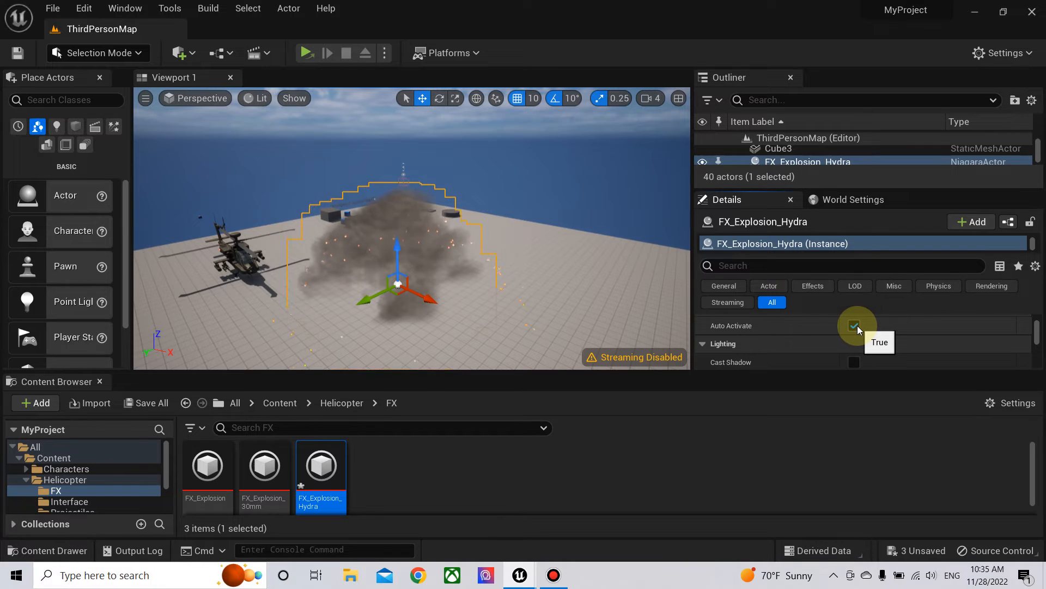
pyautogui.click(858, 326)
pyautogui.click(857, 326)
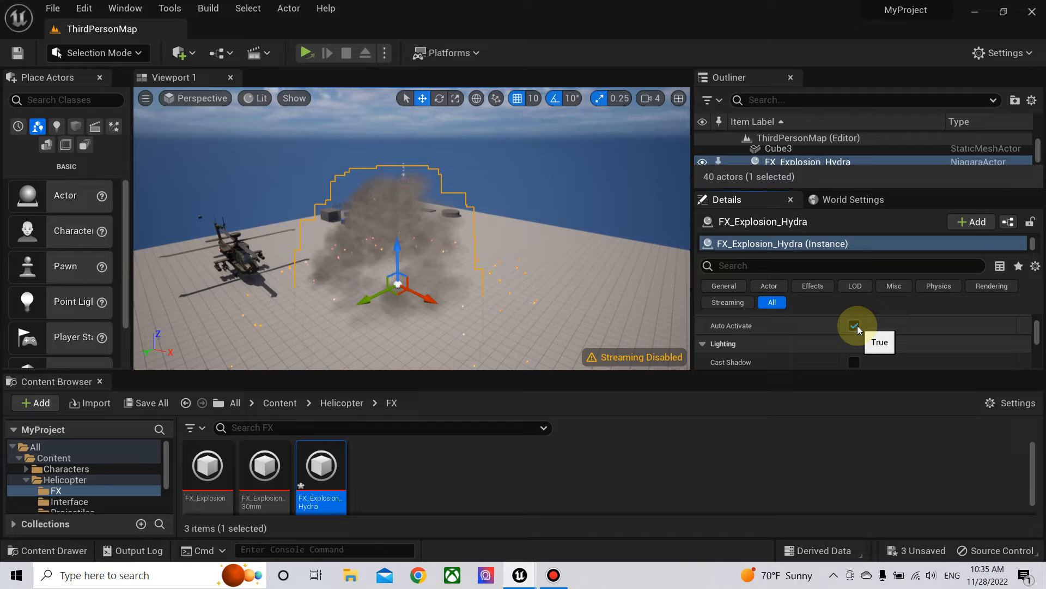
pyautogui.click(854, 326)
pyautogui.click(854, 326)
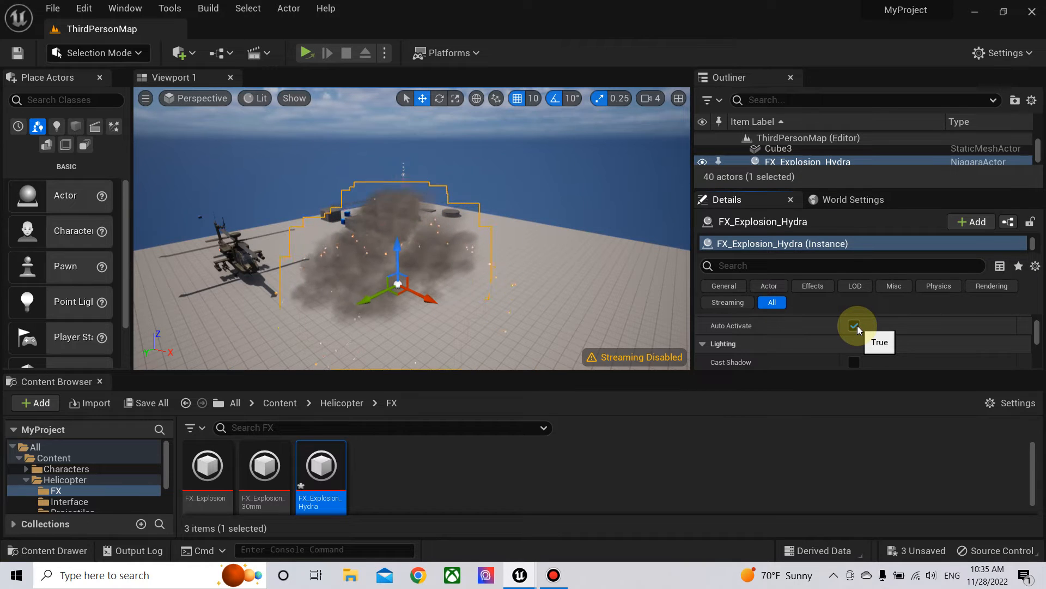
pyautogui.click(858, 326)
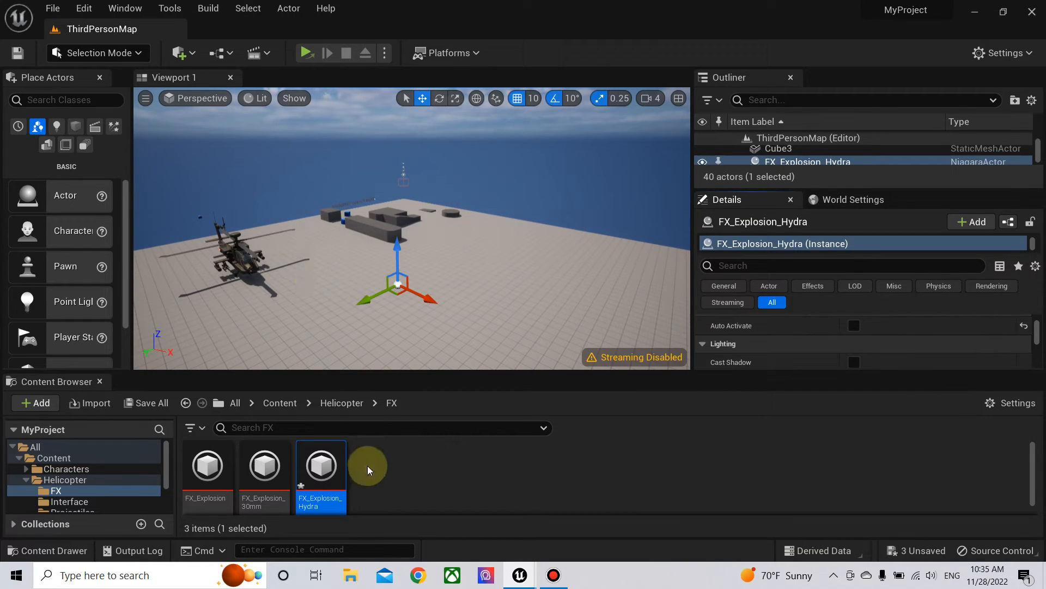
# Step: Reopen the FX_Explosion_Hydra system from the Helicopter FX folder and save it
pyautogui.doubleClick(321, 485)
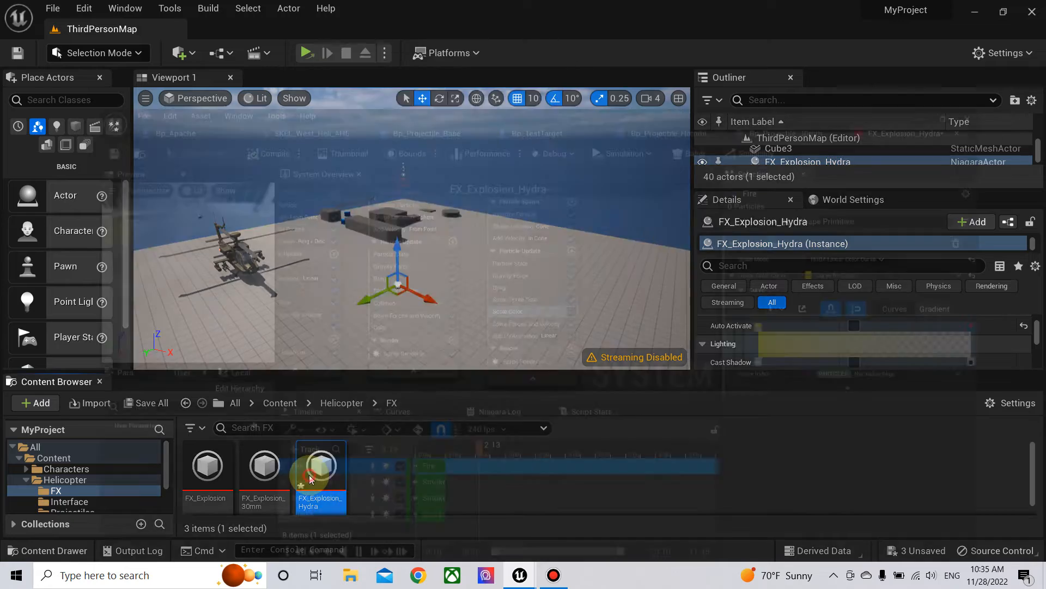
pyautogui.moveTo(615, 229); pyautogui.dragTo(591, 300, button='right')
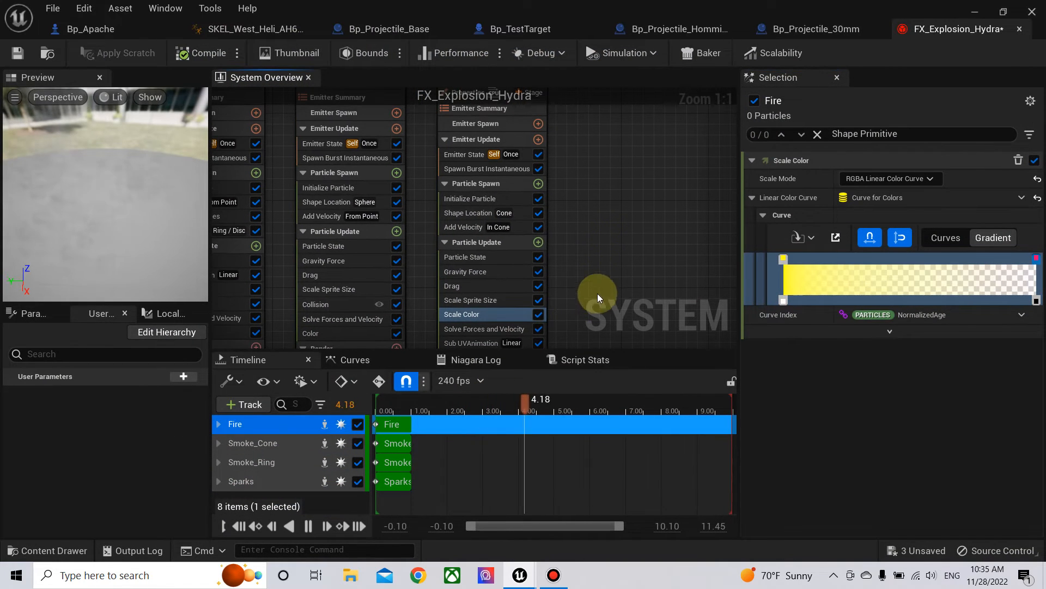
pyautogui.click(18, 53)
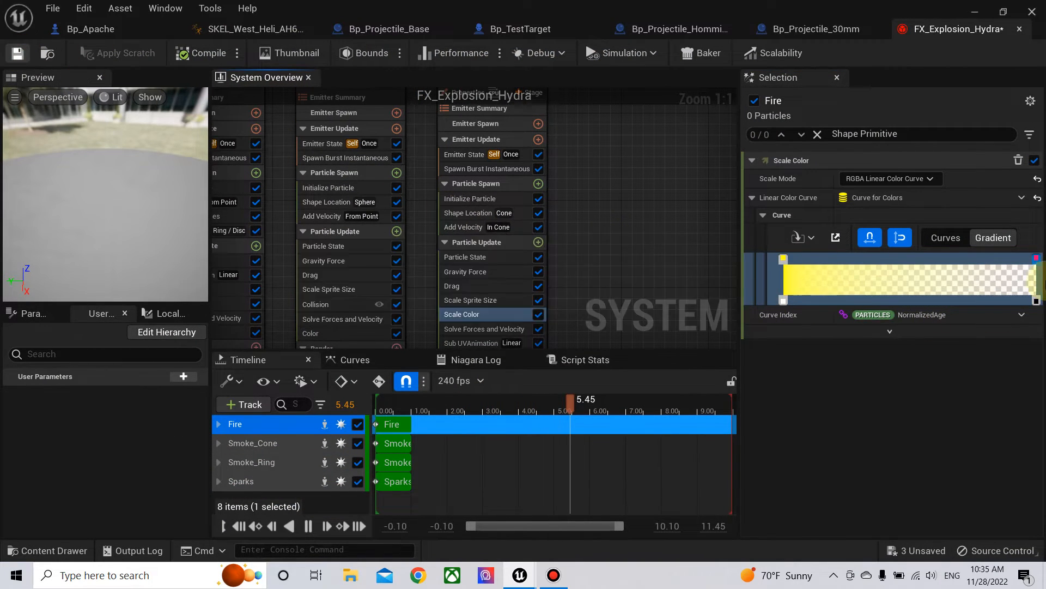
pyautogui.click(782, 258)
pyautogui.click(782, 260)
pyautogui.click(784, 259)
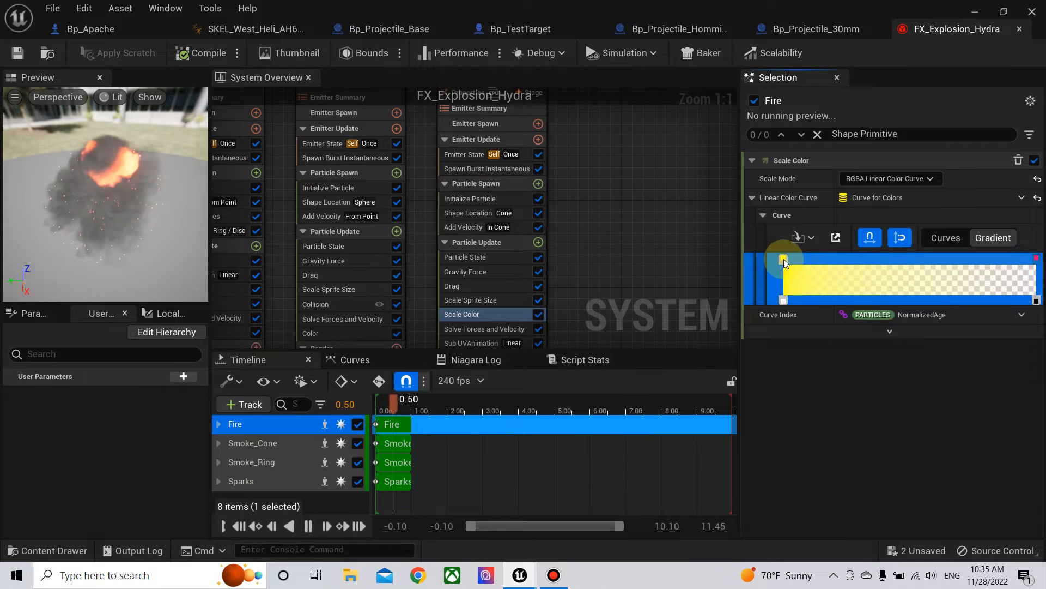
pyautogui.click(783, 260)
pyautogui.rightClick(784, 261)
pyautogui.click(812, 378)
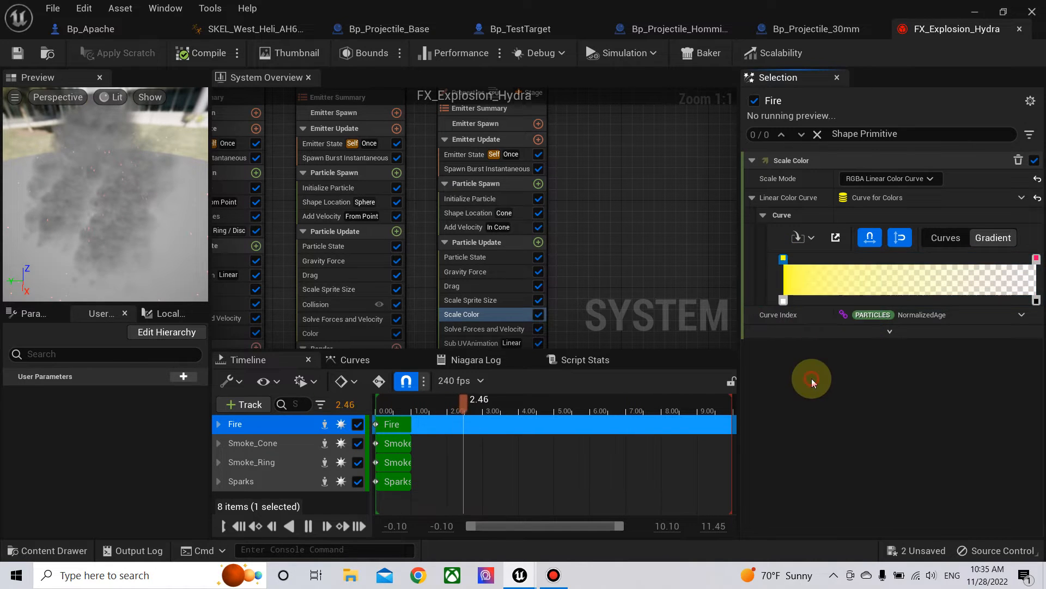
# Step: Change the first color stop of Fire's Scale Color gradient to a red-orange with hue about 2.95 and value about 0.76
pyautogui.rightClick(785, 258)
pyautogui.click(807, 287)
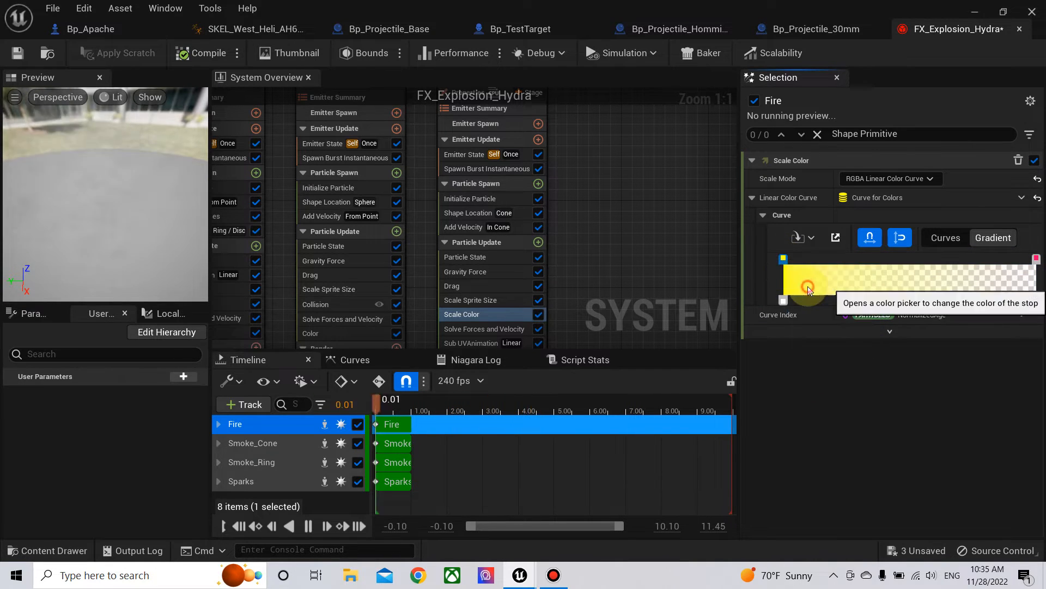
pyautogui.moveTo(652, 317)
pyautogui.mouseDown()
pyautogui.moveTo(659, 299)
pyautogui.moveTo(657, 320)
pyautogui.mouseUp()
pyautogui.moveTo(706, 256); pyautogui.dragTo(707, 282)
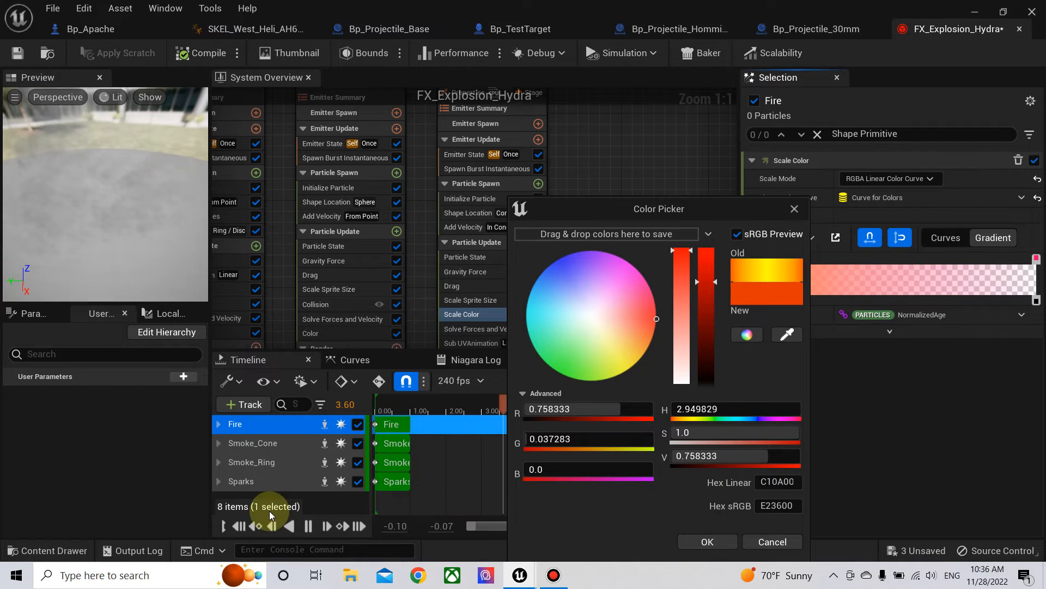
pyautogui.click(711, 541)
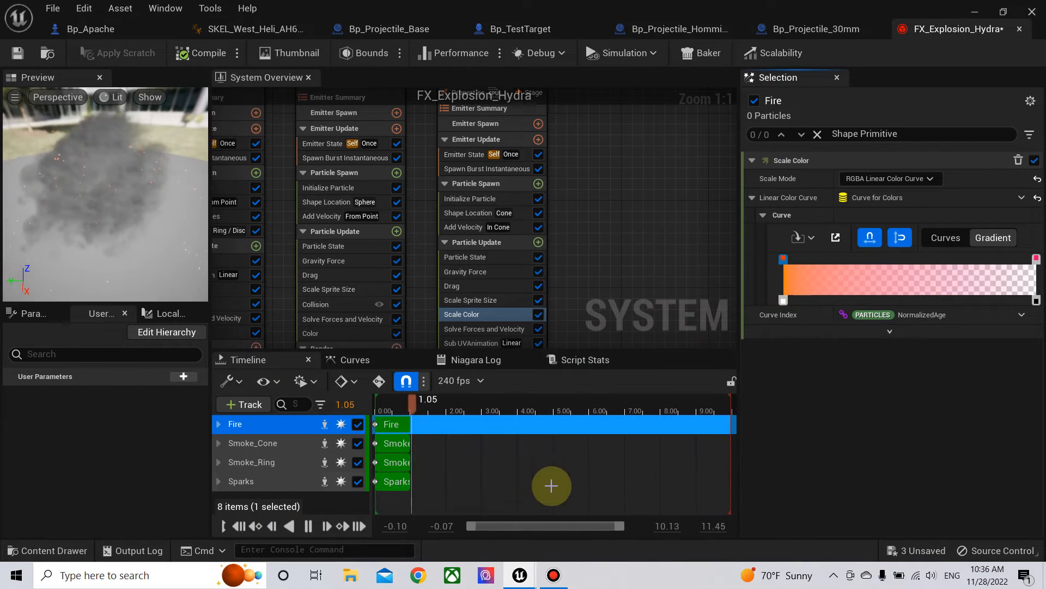
pyautogui.moveTo(658, 239); pyautogui.dragTo(643, 335, button='right')
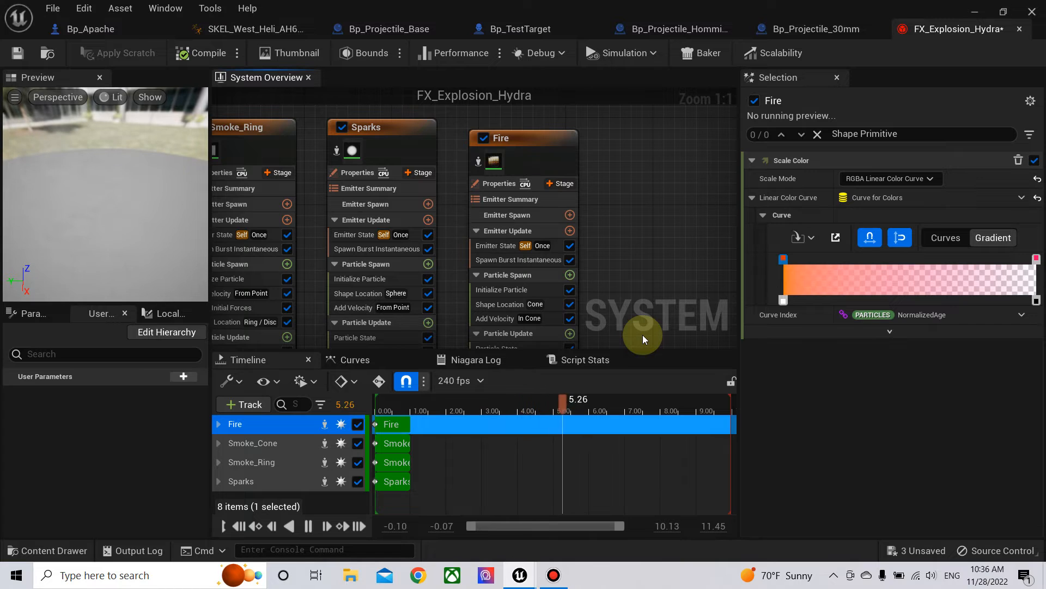
pyautogui.moveTo(656, 209); pyautogui.dragTo(740, 214, button='right')
pyautogui.scroll(-2, 535, 209)
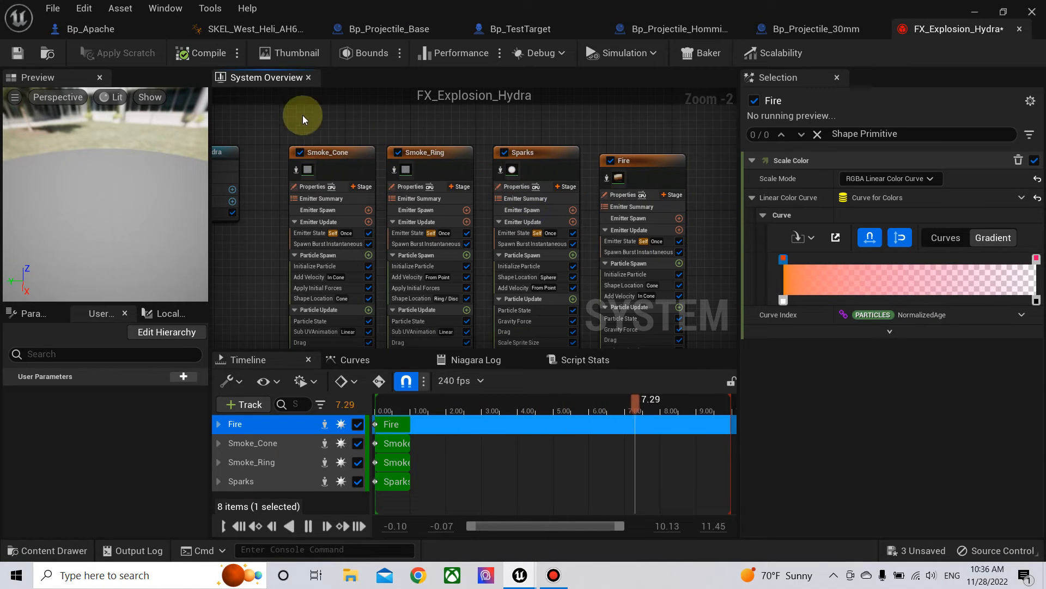
# Step: Duplicate the Smoke_Cone emitter by copying it and pasting the copy in the empty graph area beside Fire
pyautogui.click(344, 152)
pyautogui.rightClick(345, 156)
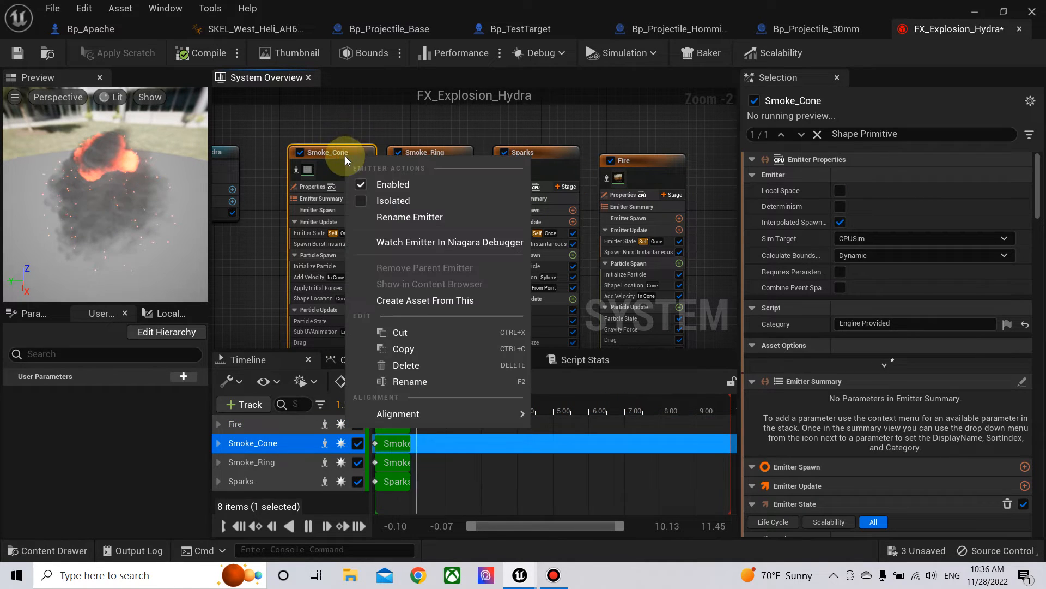
pyautogui.click(402, 349)
pyautogui.moveTo(720, 213); pyautogui.dragTo(467, 214, button='right')
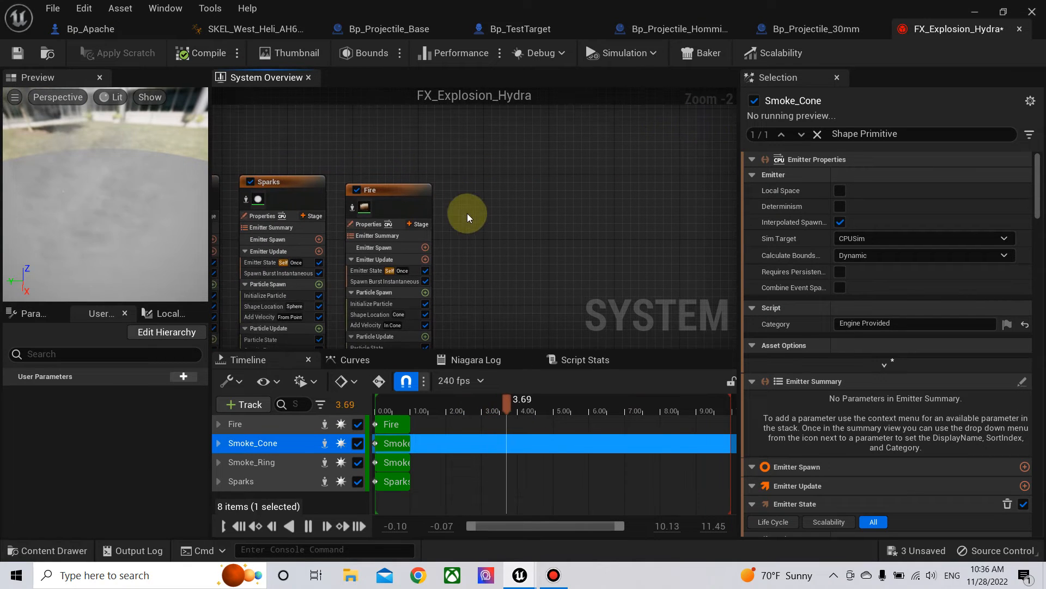
pyautogui.rightClick(468, 215)
pyautogui.click(514, 365)
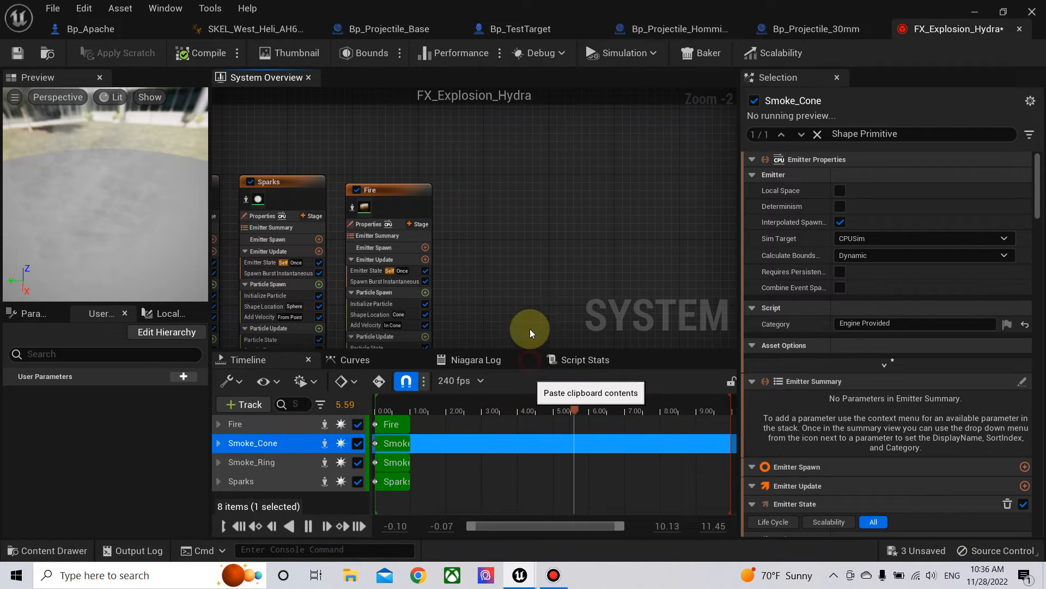
# Step: Rename the pasted smoke emitter as Smoke_Trail
pyautogui.click(507, 220)
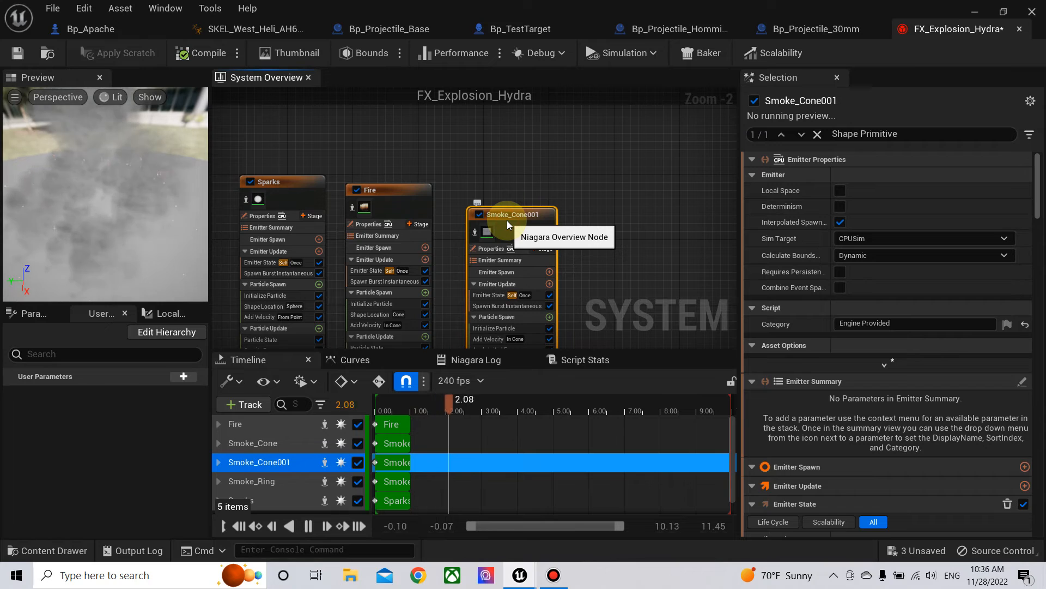
pyautogui.click(507, 220)
pyautogui.write('Smoke_Con')
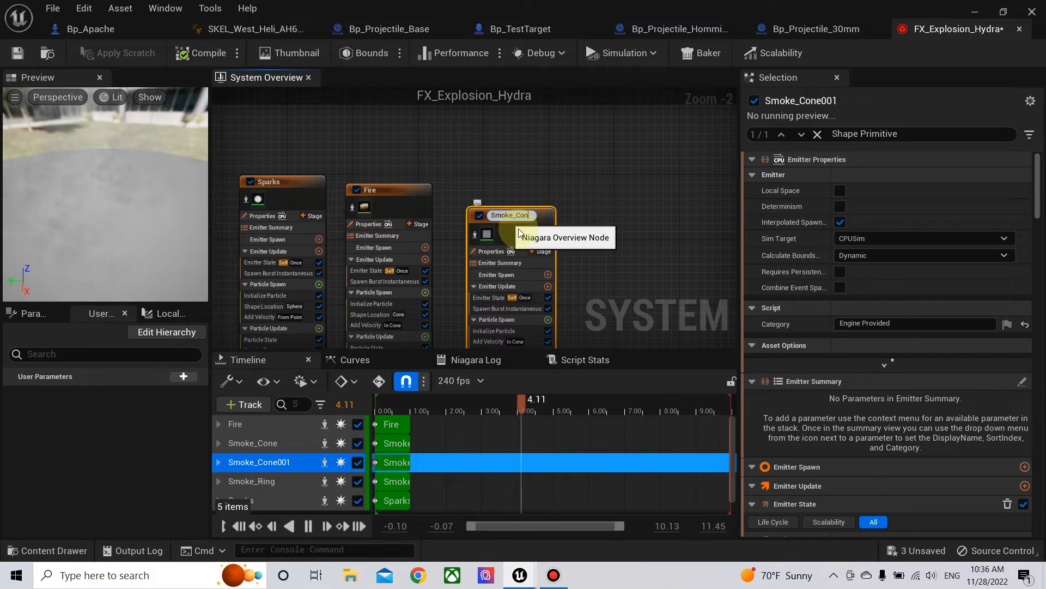
pyautogui.press('BackSpace')
pyautogui.press('BackSpace')
pyautogui.press('BackSpace')
pyautogui.write('Trail')
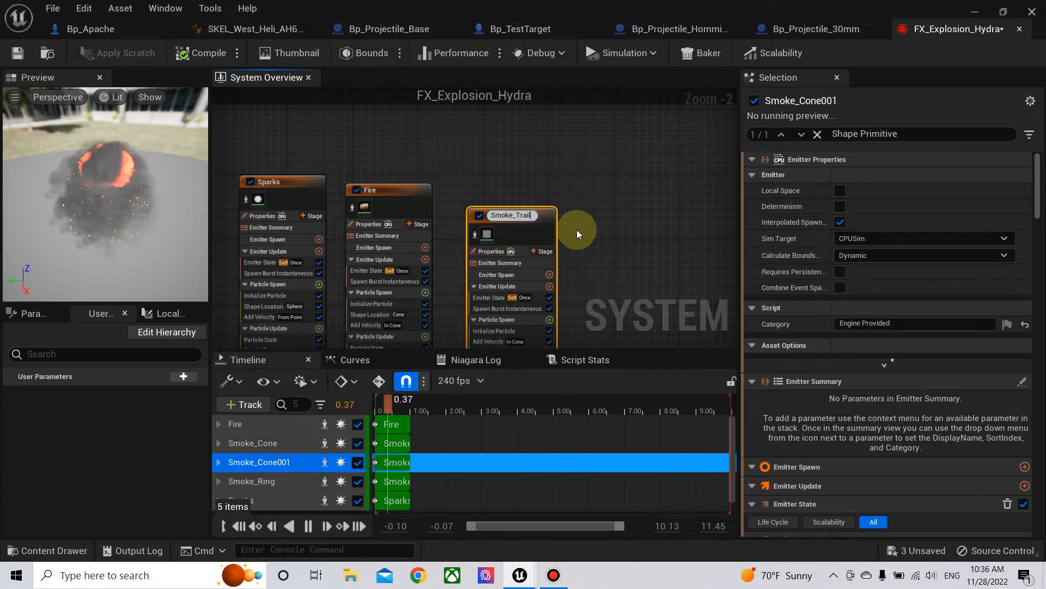
pyautogui.press('Return')
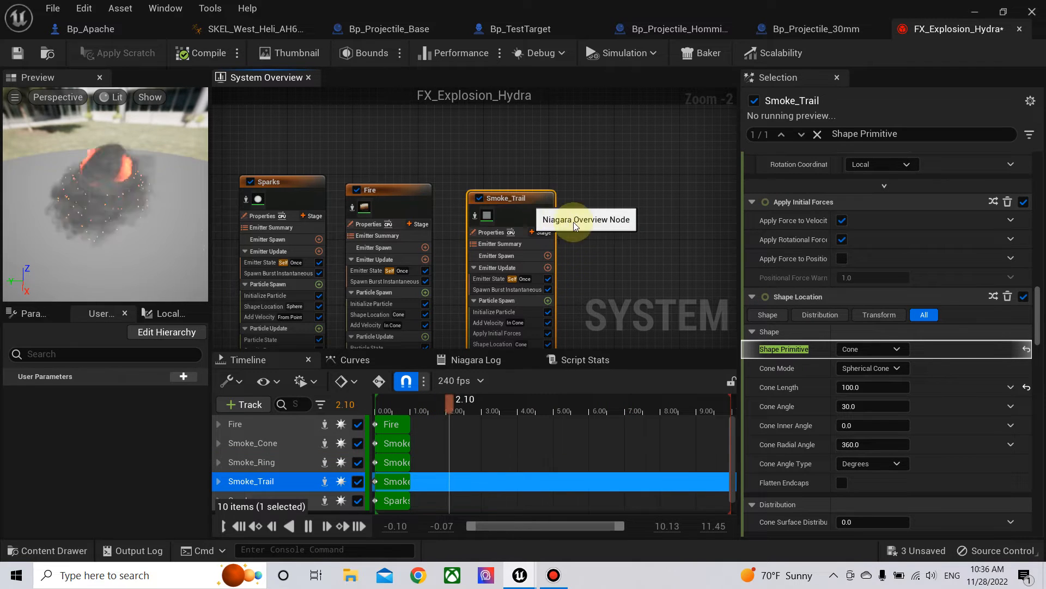
# Step: Review Smoke_Trail's Spawn Burst Instantaneous module and add a Generate Location Event module to the Particle Update group of Sparks
pyautogui.moveTo(628, 233); pyautogui.dragTo(638, 190, button='right')
pyautogui.moveTo(593, 237); pyautogui.dragTo(629, 206, button='right')
pyautogui.scroll(2, 629, 205)
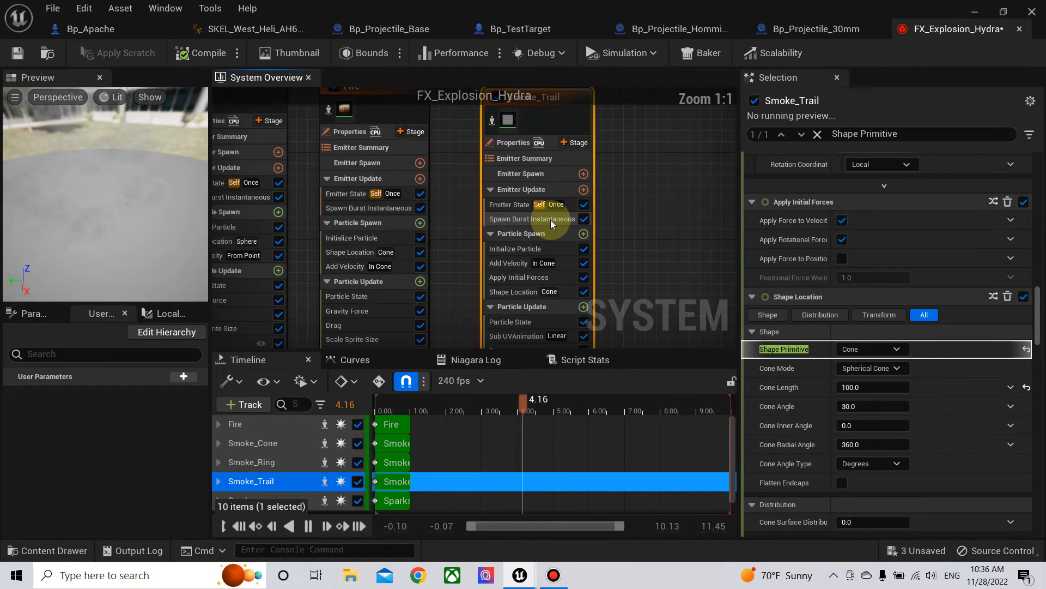
pyautogui.click(536, 219)
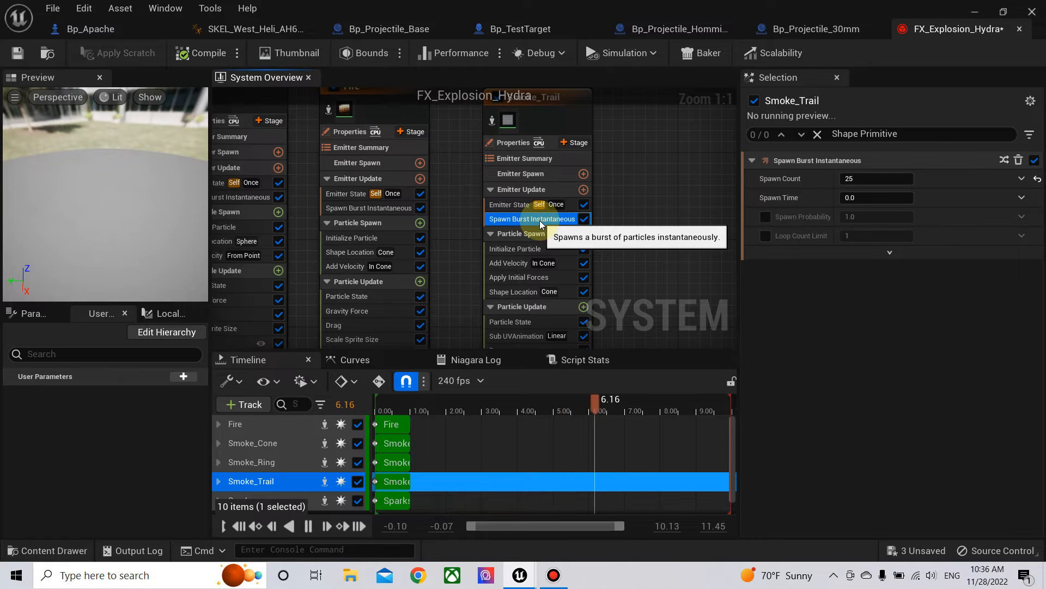
pyautogui.moveTo(633, 237); pyautogui.dragTo(684, 187, button='right')
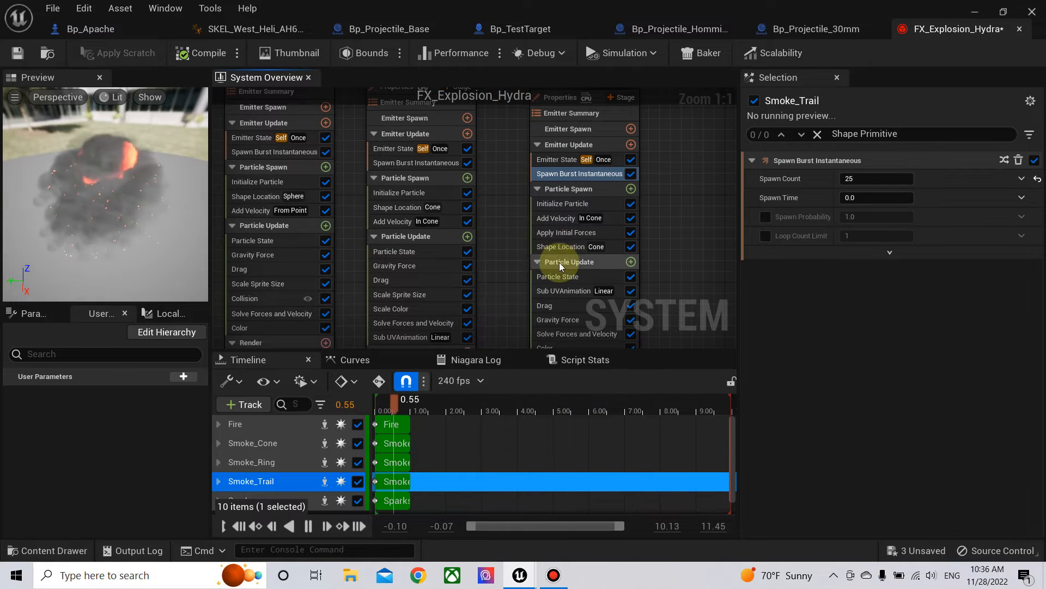
pyautogui.scroll(-2, 606, 248)
pyautogui.moveTo(516, 266); pyautogui.dragTo(646, 324, button='right')
pyautogui.moveTo(531, 166); pyautogui.dragTo(560, 134, button='right')
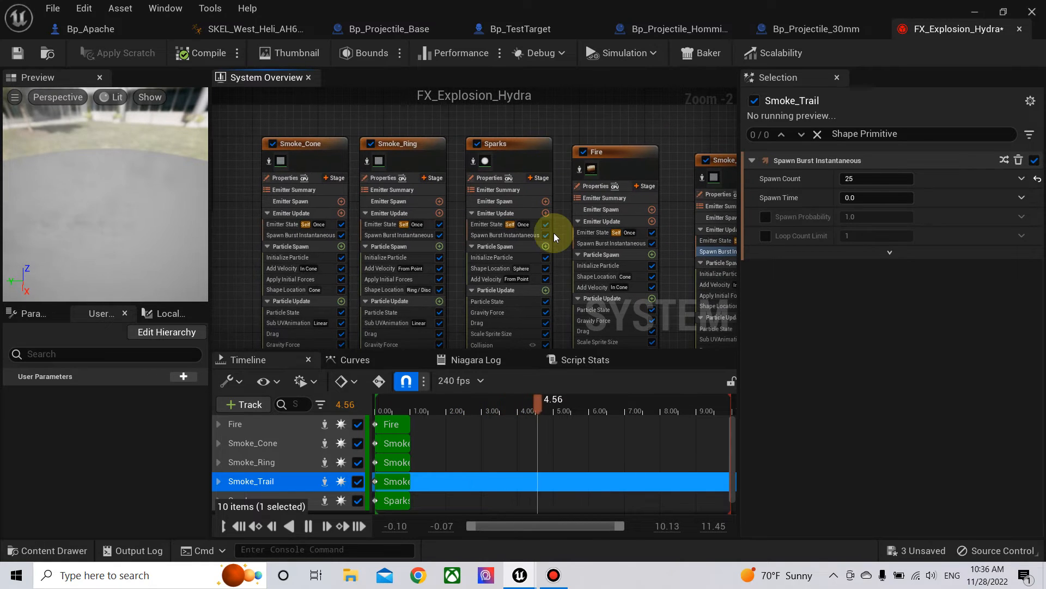
pyautogui.moveTo(558, 256); pyautogui.dragTo(584, 193, button='right')
pyautogui.scroll(2, 558, 245)
pyautogui.click(558, 171)
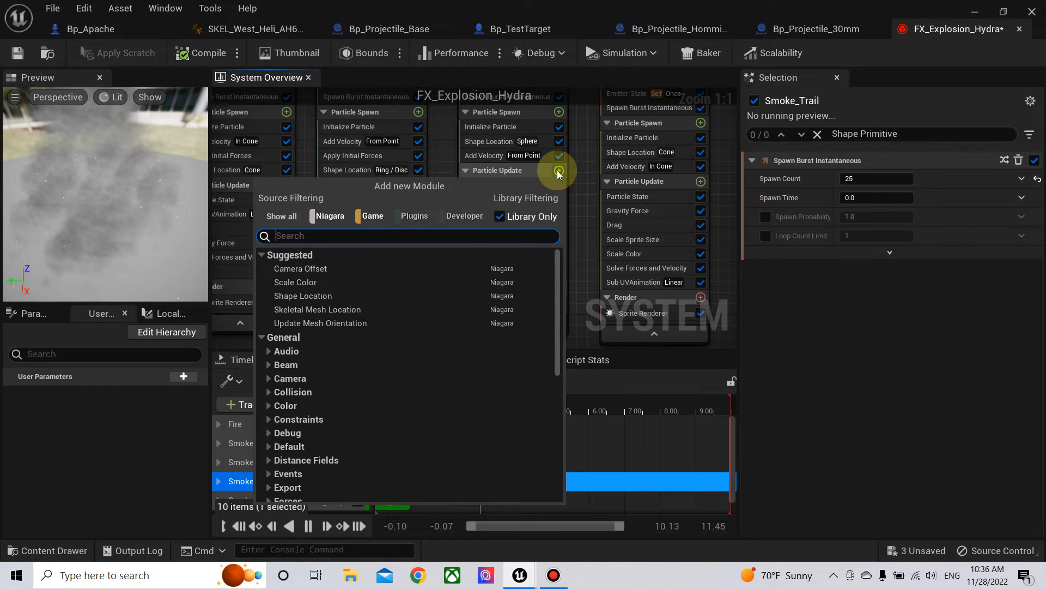
pyautogui.write('event')
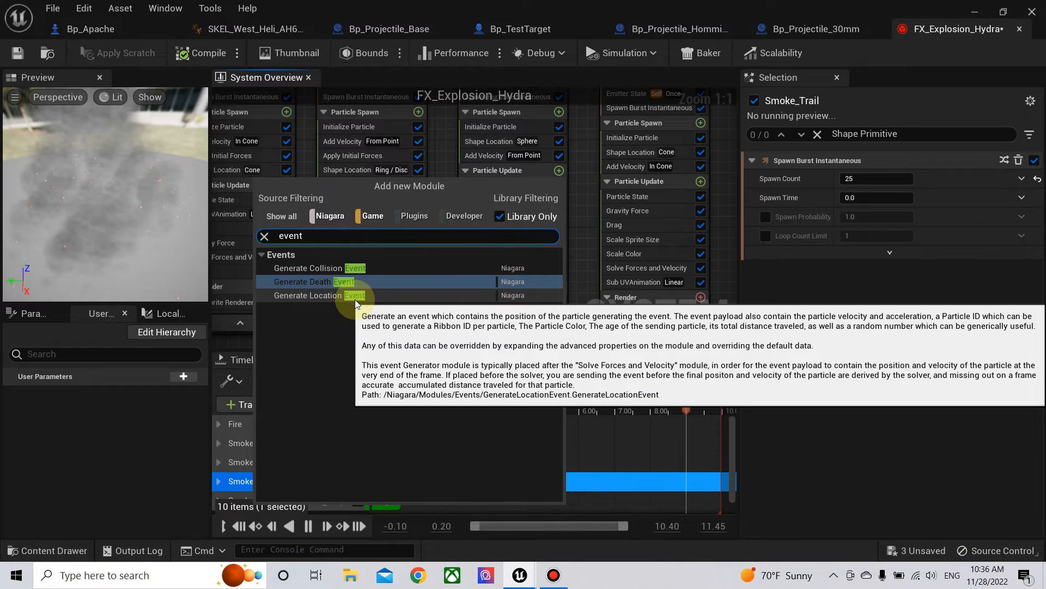
pyautogui.click(355, 299)
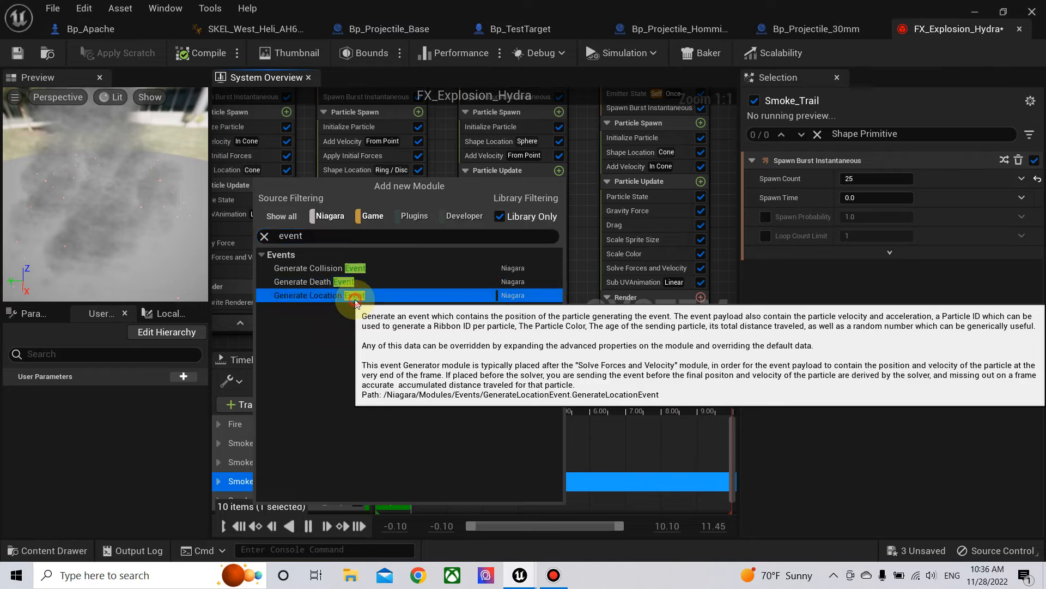
# Step: Enable Requires Persistent IDs in the emitter properties of Sparks
pyautogui.moveTo(580, 202); pyautogui.dragTo(559, 216, button='right')
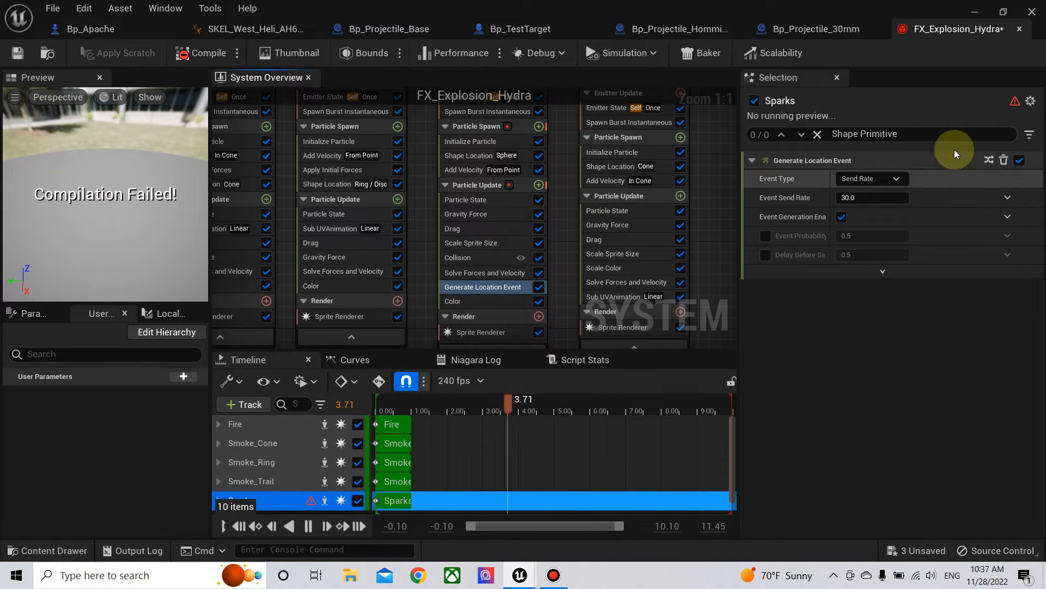
pyautogui.moveTo(562, 190); pyautogui.dragTo(544, 223, button='right')
pyautogui.click(523, 156)
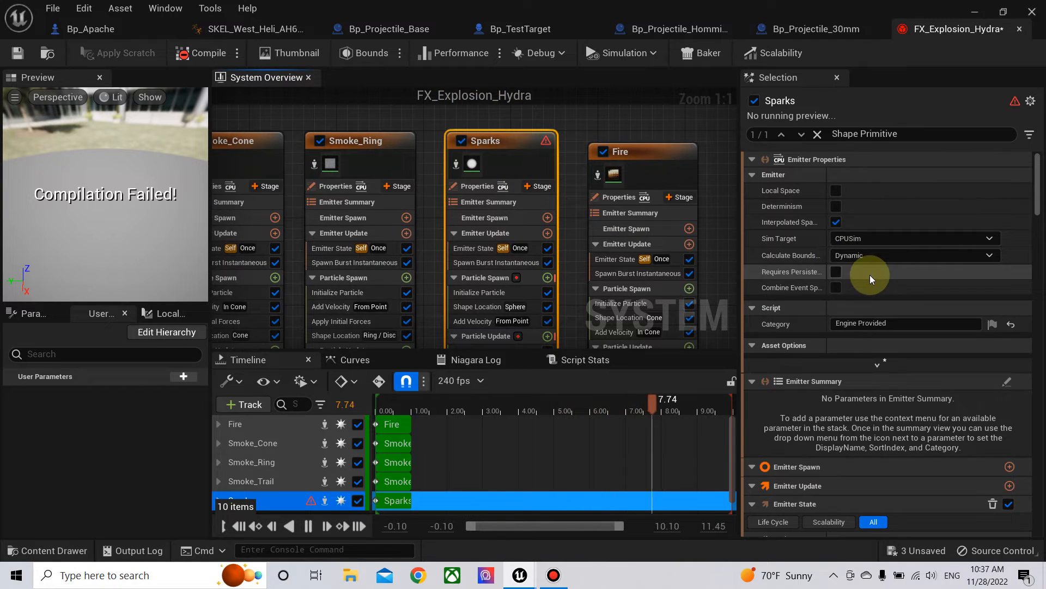
pyautogui.click(835, 272)
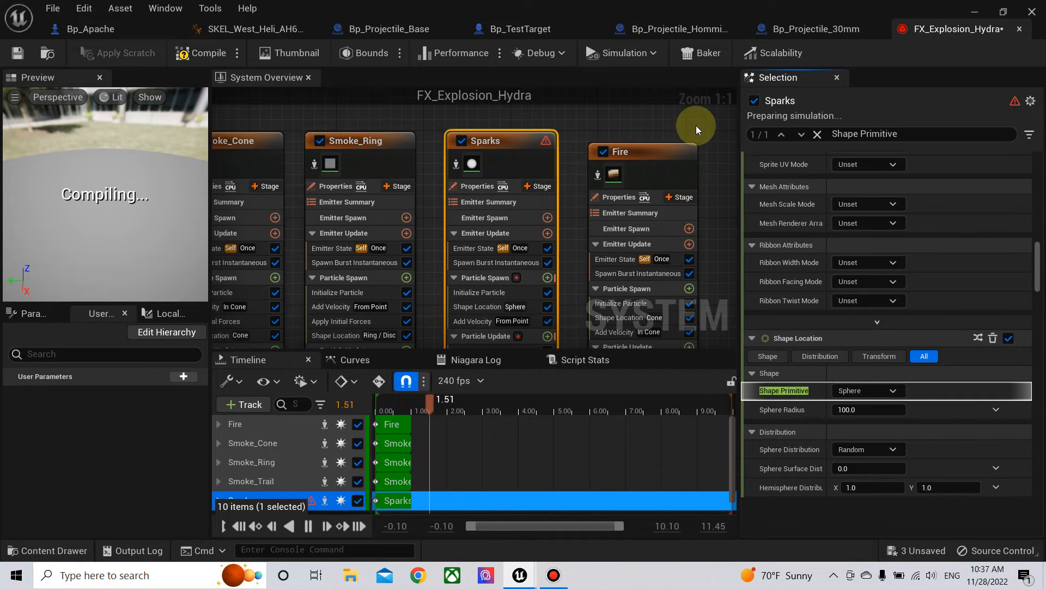
# Step: Add an Event Handler stage to the Smoke_Trail emitter
pyautogui.moveTo(696, 126); pyautogui.dragTo(590, 141, button='right')
pyautogui.moveTo(609, 200); pyautogui.dragTo(497, 134, button='right')
pyautogui.moveTo(511, 189); pyautogui.dragTo(625, 257, button='right')
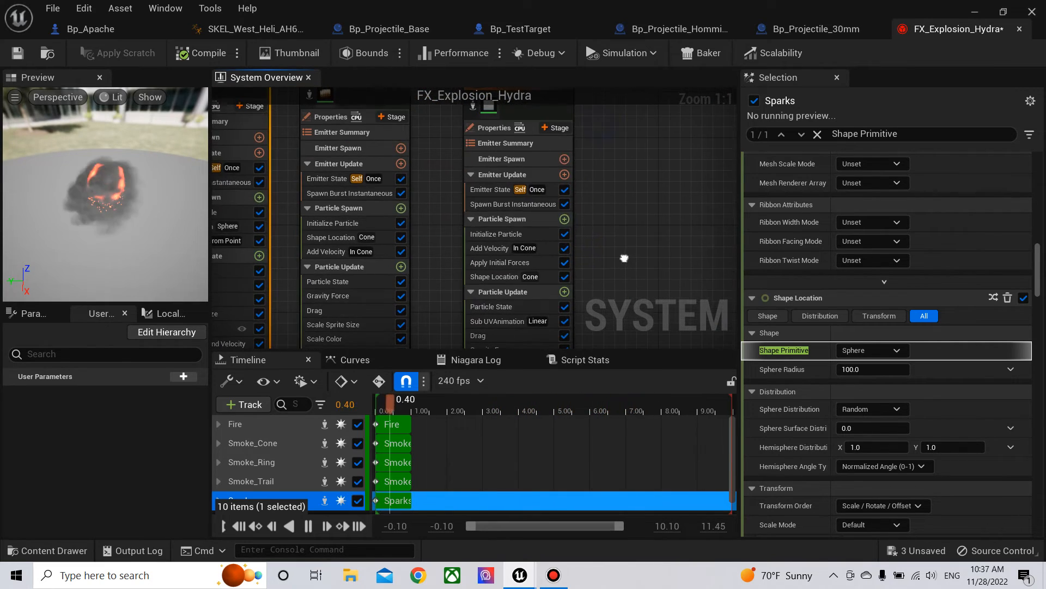
pyautogui.click(565, 174)
pyautogui.click(565, 159)
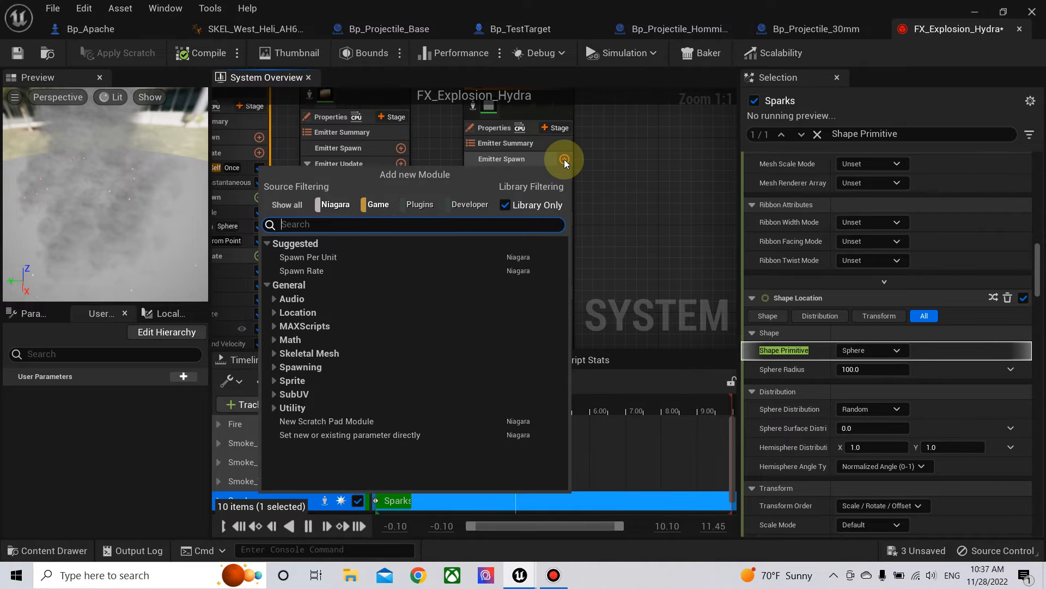
pyautogui.moveTo(565, 160); pyautogui.dragTo(562, 218, button='right')
pyautogui.click(544, 194)
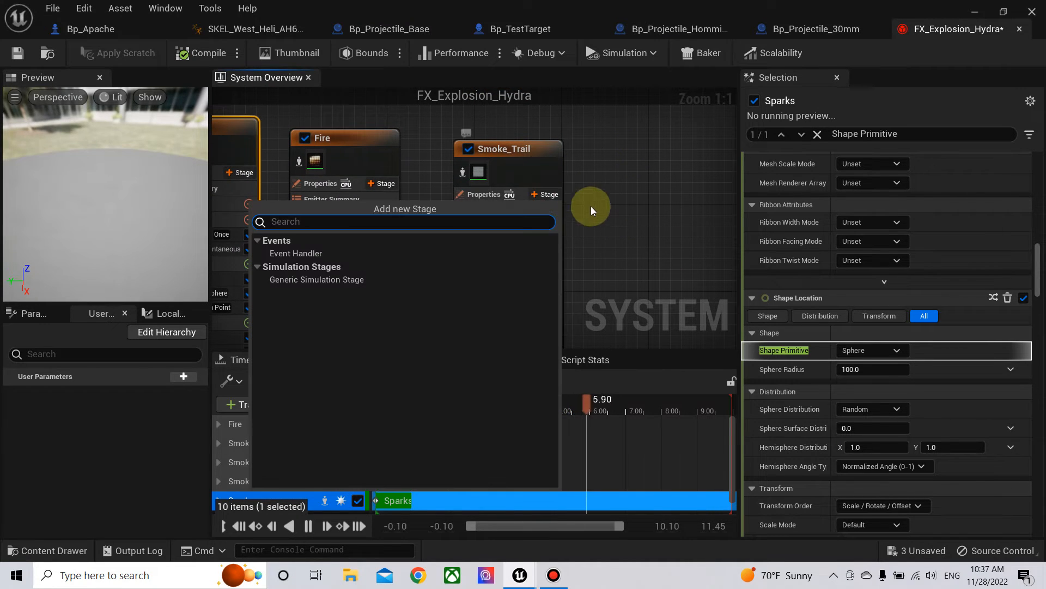
pyautogui.click(327, 255)
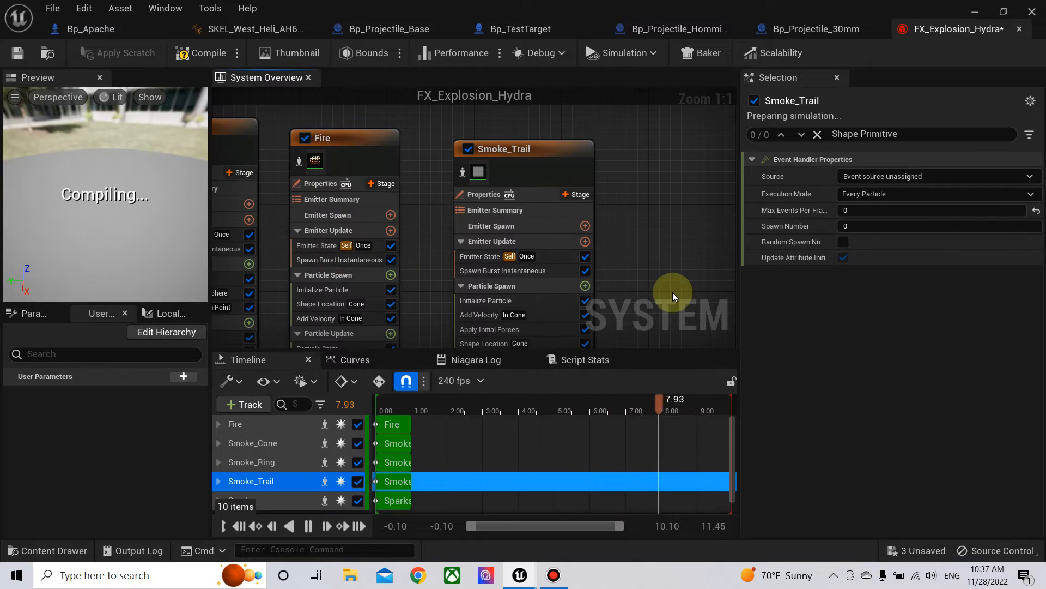
# Step: Set the Smoke_Trail event handler's source to the Sparks Location Event and its execution mode to Spawned Particles
pyautogui.moveTo(673, 292); pyautogui.dragTo(627, 184, button='right')
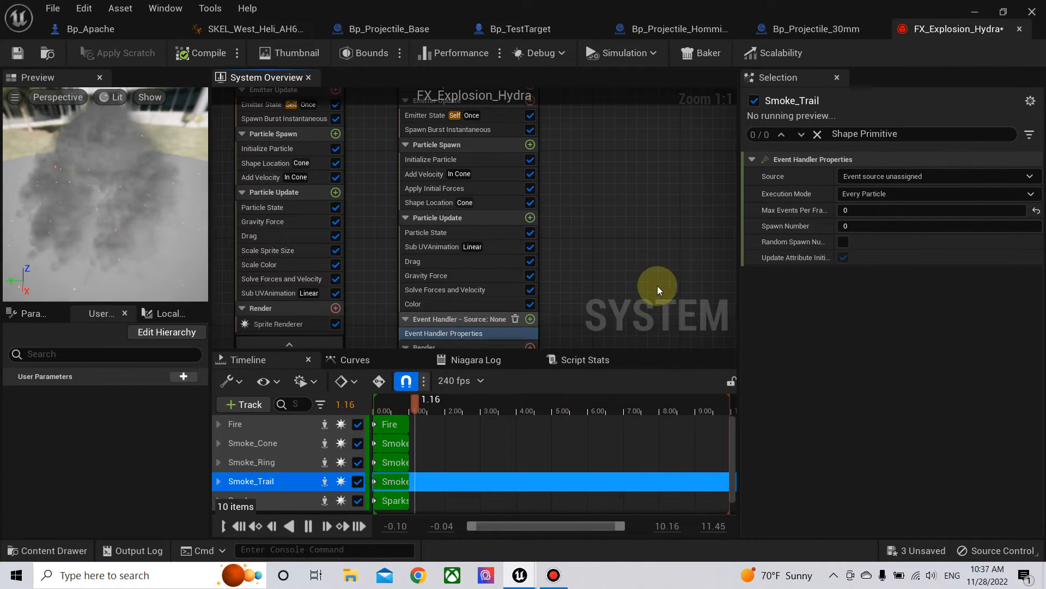
pyautogui.moveTo(614, 296); pyautogui.dragTo(675, 222, button='right')
pyautogui.click(927, 177)
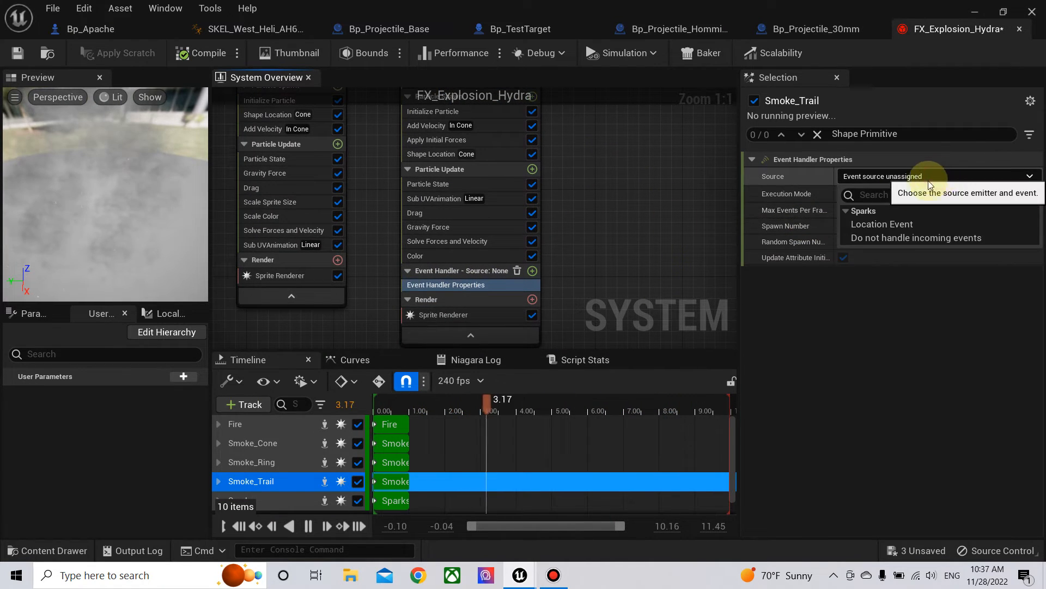
pyautogui.click(888, 223)
pyautogui.click(868, 211)
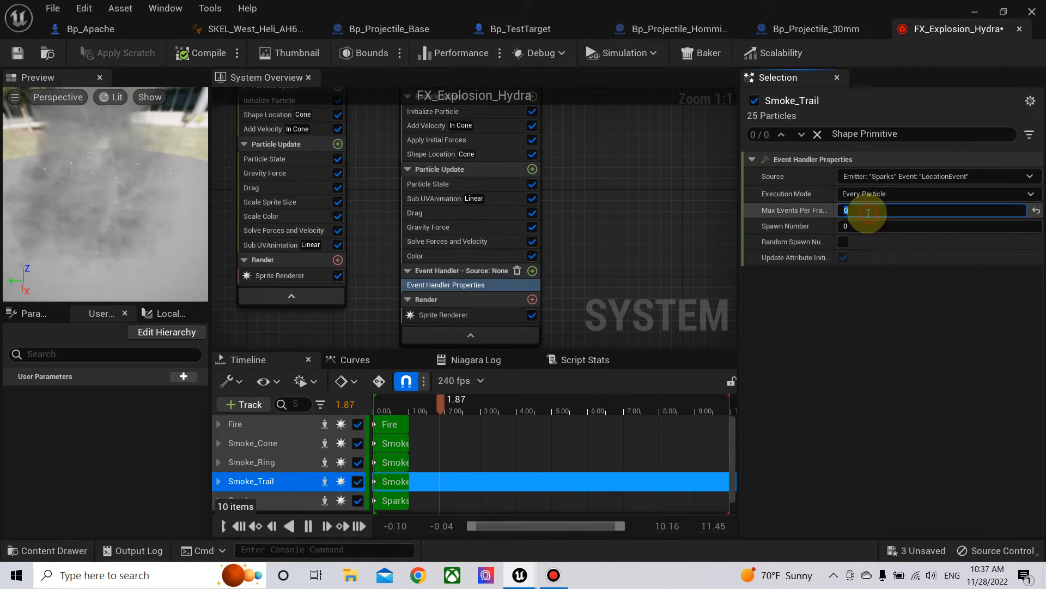
pyautogui.moveTo(693, 187); pyautogui.dragTo(758, 277, button='right')
pyautogui.click(949, 195)
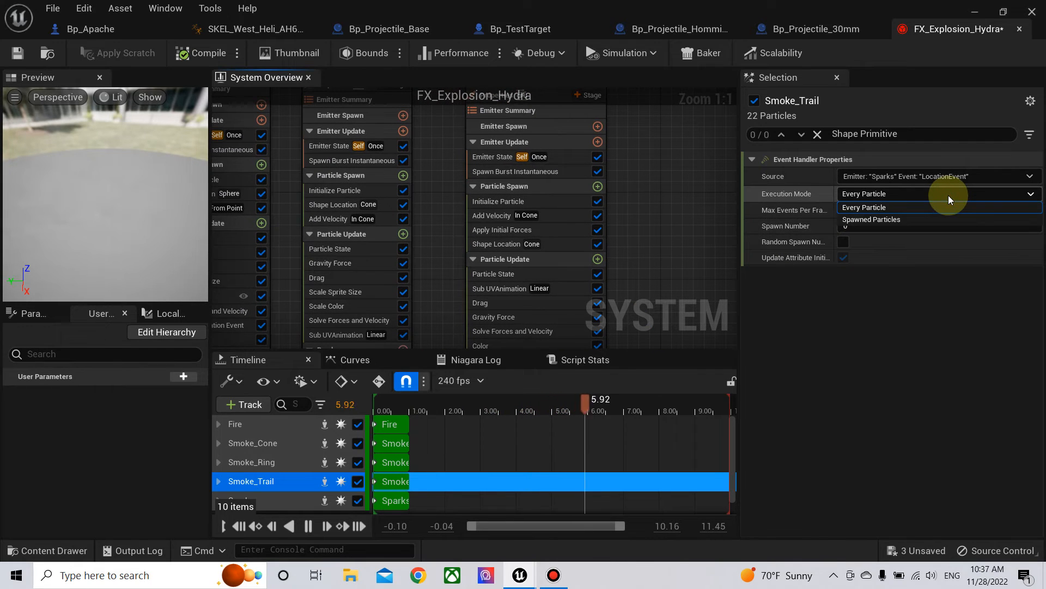
pyautogui.click(868, 219)
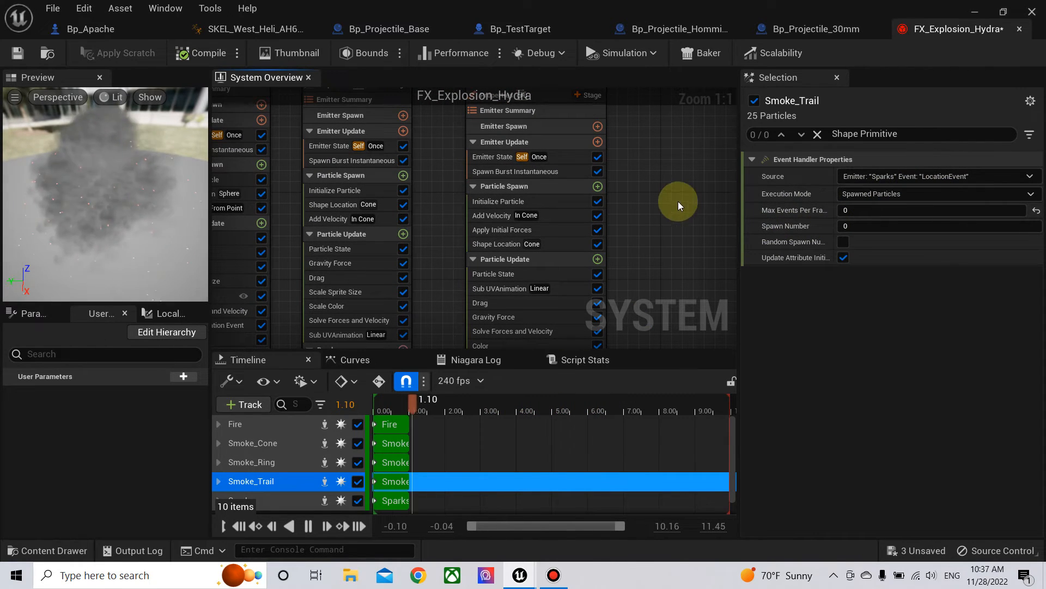
# Step: Check the Initialize Particle settings and the burst spawn count of the Sparks emitter
pyautogui.scroll(-2, 643, 213)
pyautogui.scroll(2, 414, 171)
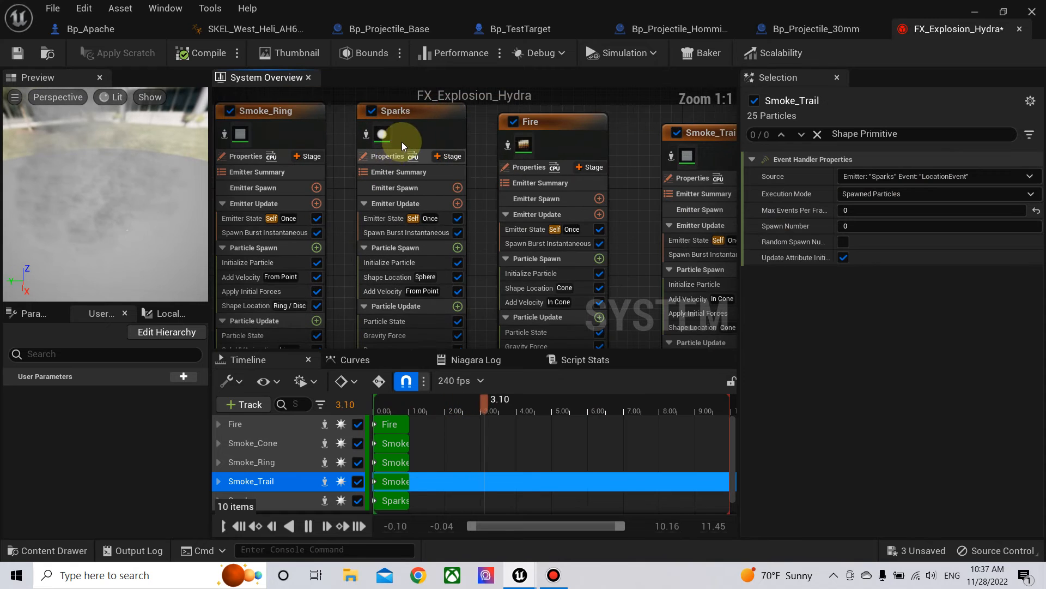
pyautogui.click(416, 122)
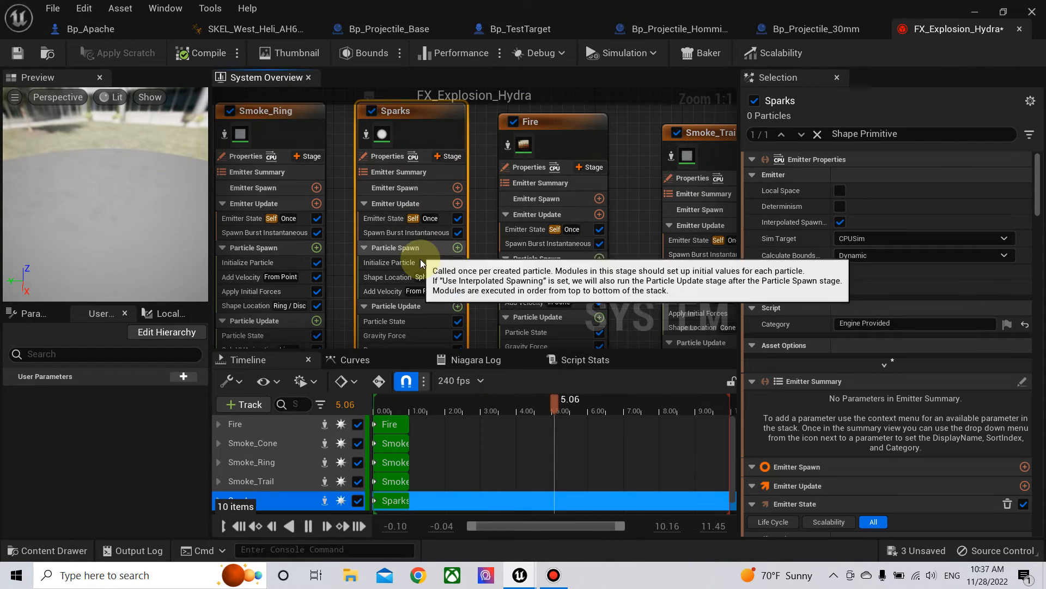
pyautogui.click(398, 262)
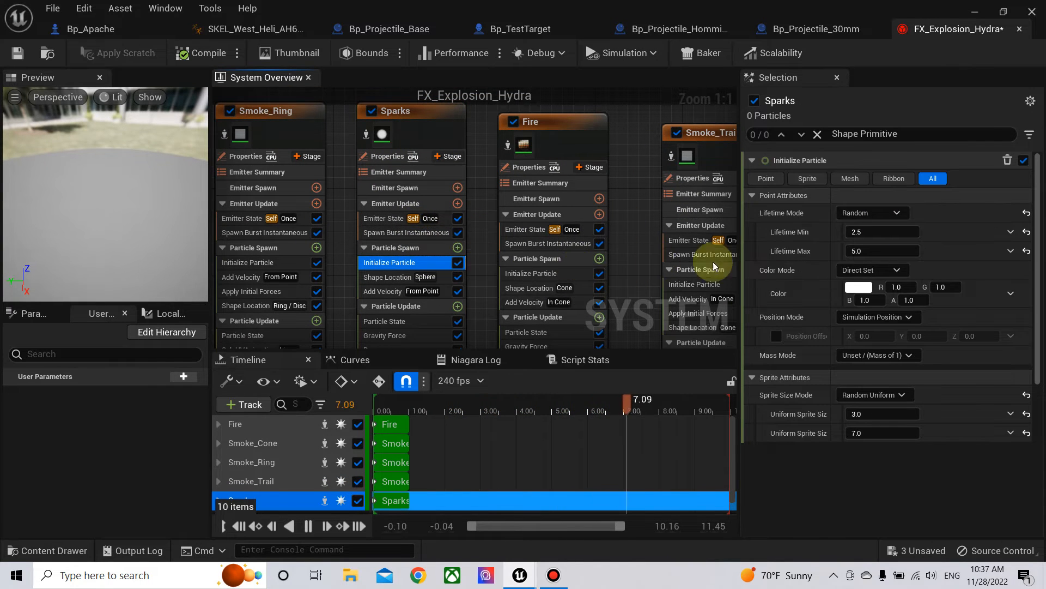
pyautogui.click(769, 179)
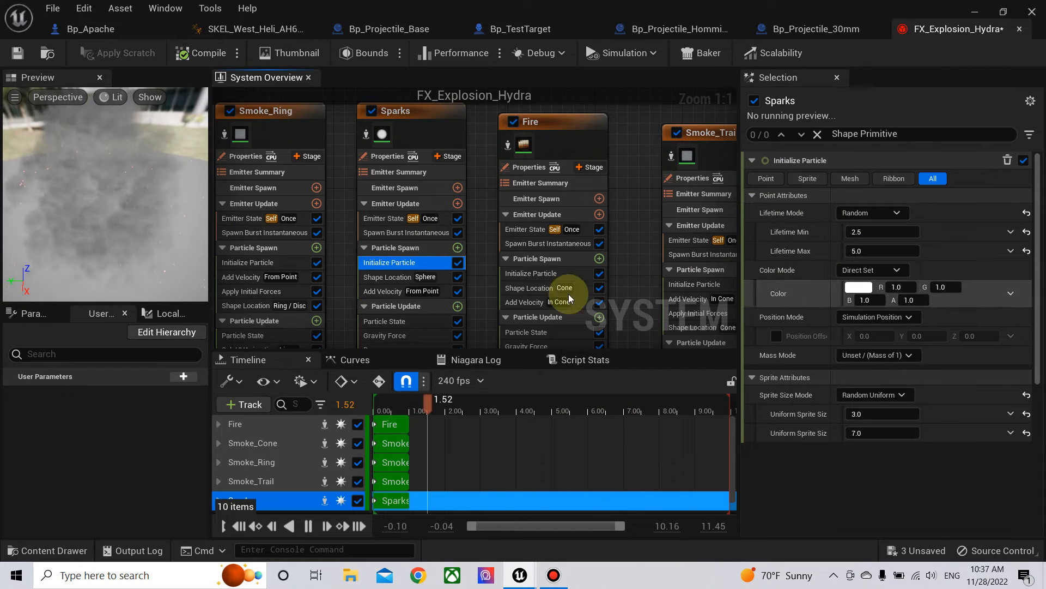
pyautogui.click(384, 233)
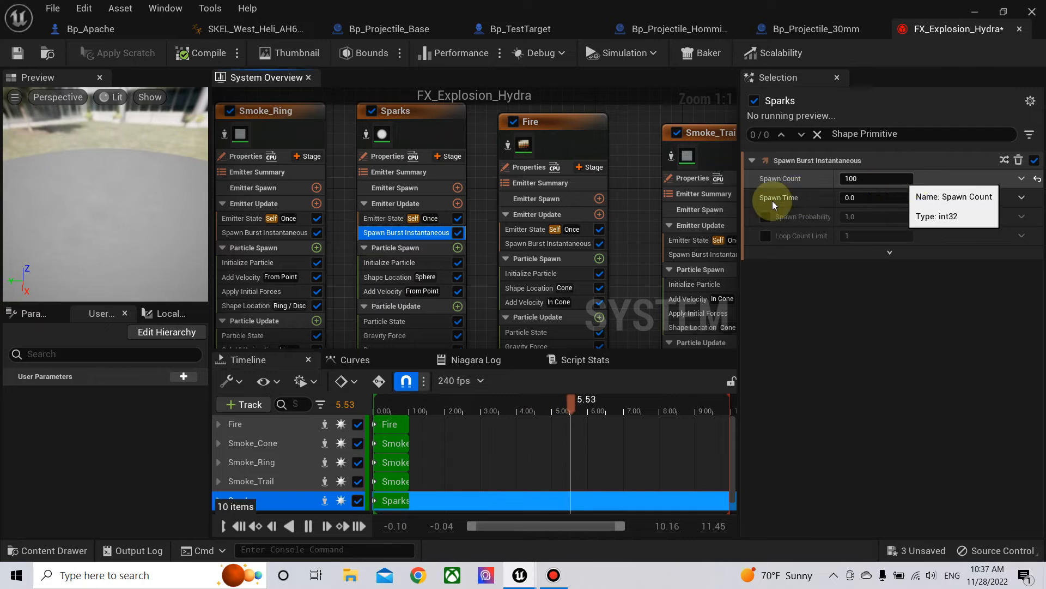
# Step: Set the Smoke_Trail event handler's Max Events Per Frame to 100 and Spawn Number to 1
pyautogui.moveTo(653, 126); pyautogui.dragTo(528, 156, button='right')
pyautogui.click(585, 179)
pyautogui.moveTo(584, 180); pyautogui.dragTo(524, 251, button='right')
pyautogui.moveTo(622, 271); pyautogui.dragTo(617, 217, button='right')
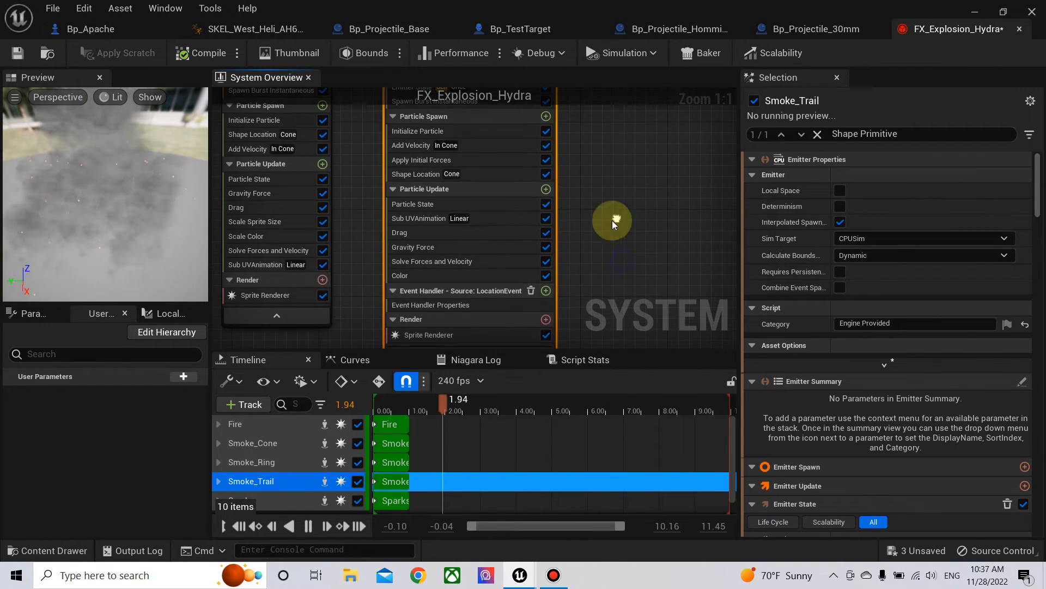
pyautogui.click(478, 307)
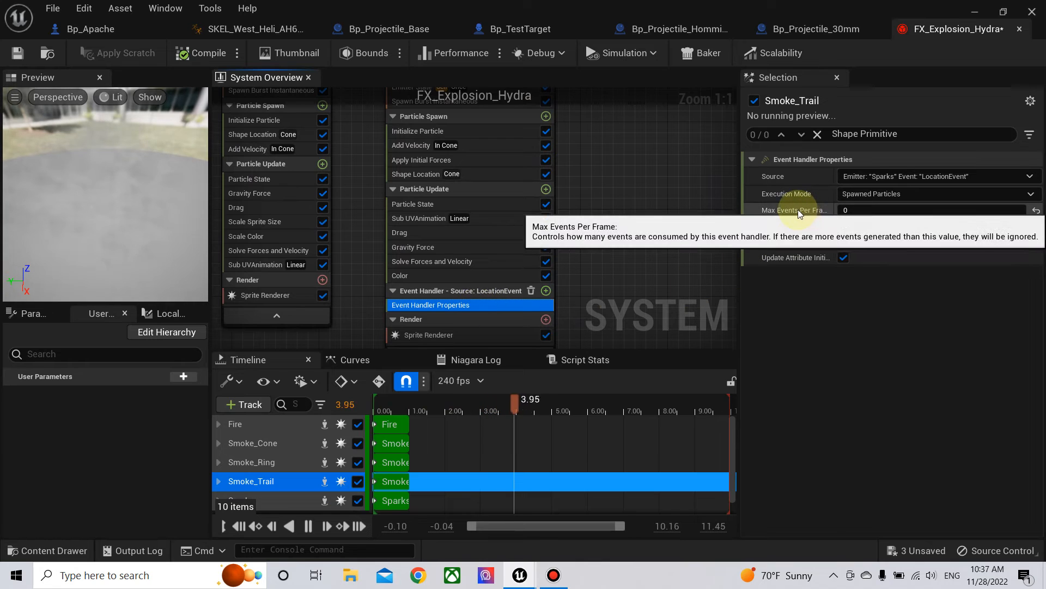
pyautogui.click(870, 210)
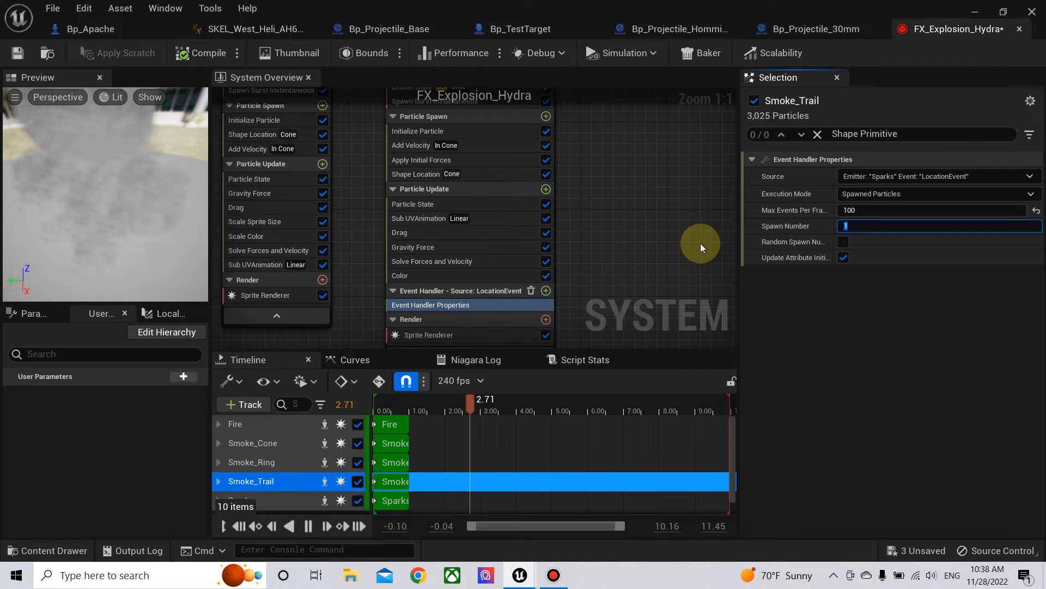
pyautogui.scroll(-2, 675, 214)
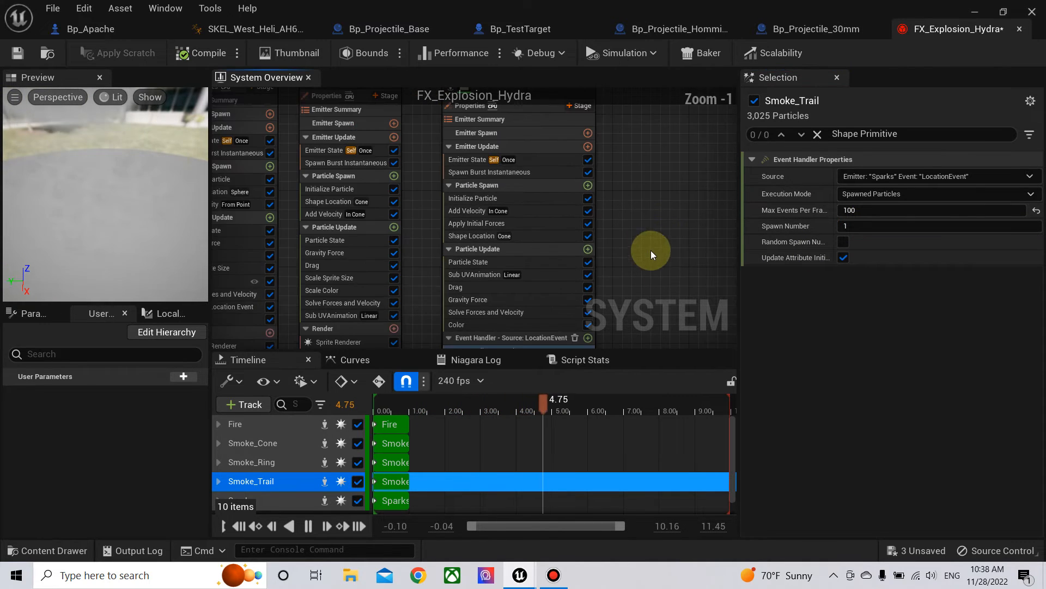
# Step: Delete the Spawn Burst Instantaneous, Add Velocity, Apply Initial Forces and Shape Location modules from the Smoke_Trail emitter
pyautogui.click(543, 235)
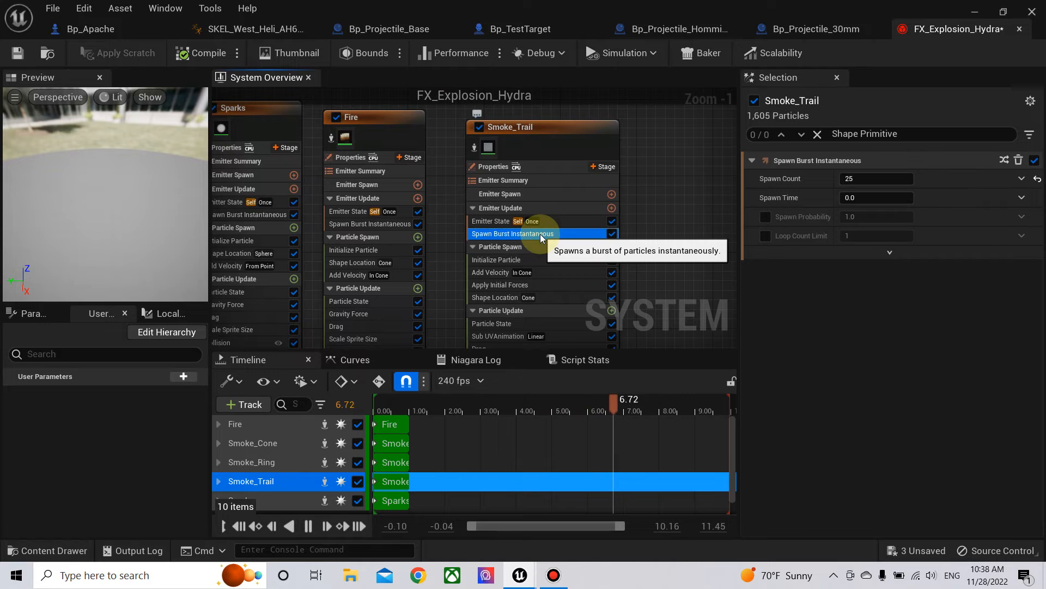
pyautogui.press('Delete')
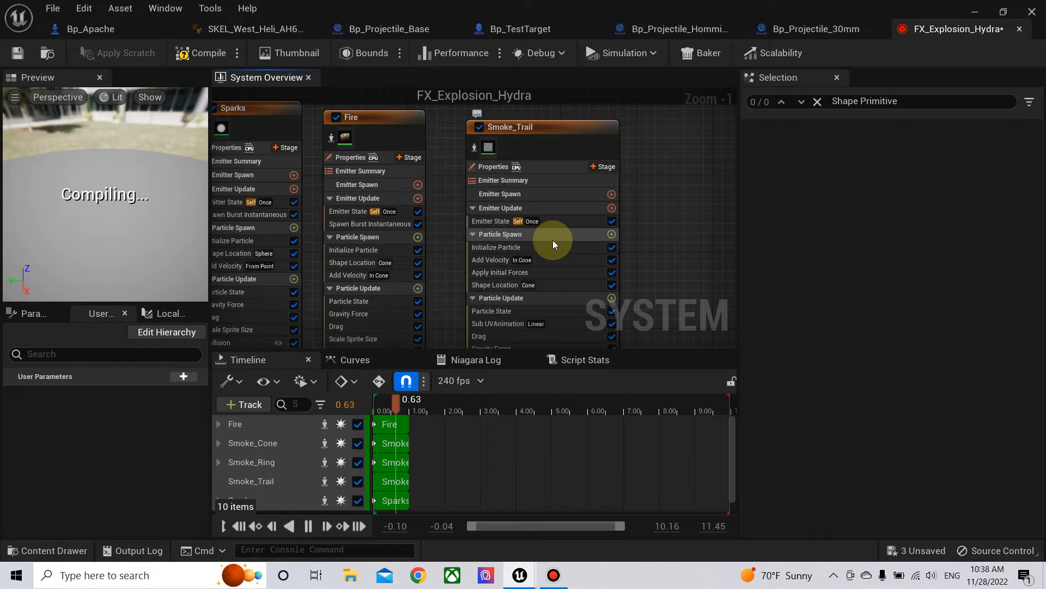
pyautogui.click(525, 258)
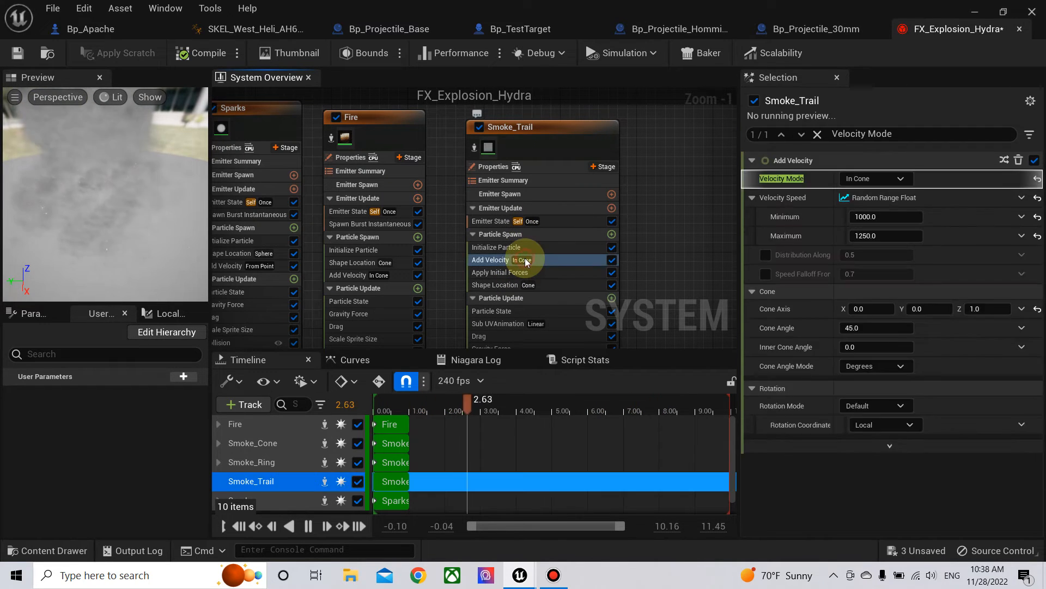
pyautogui.press('Delete')
pyautogui.click(532, 273)
pyautogui.press('Delete')
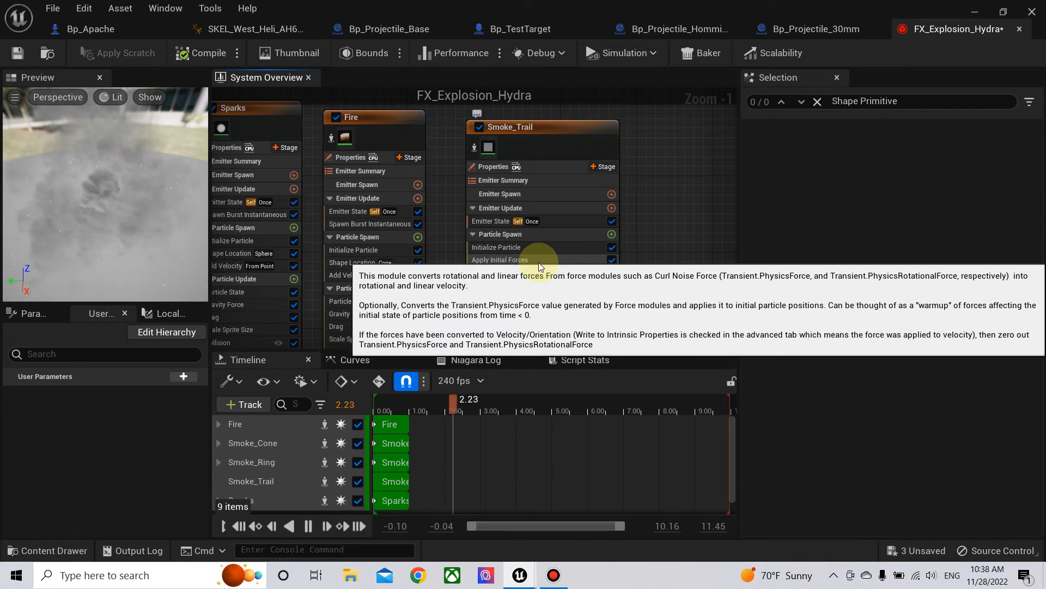
pyautogui.click(532, 260)
pyautogui.press('Delete')
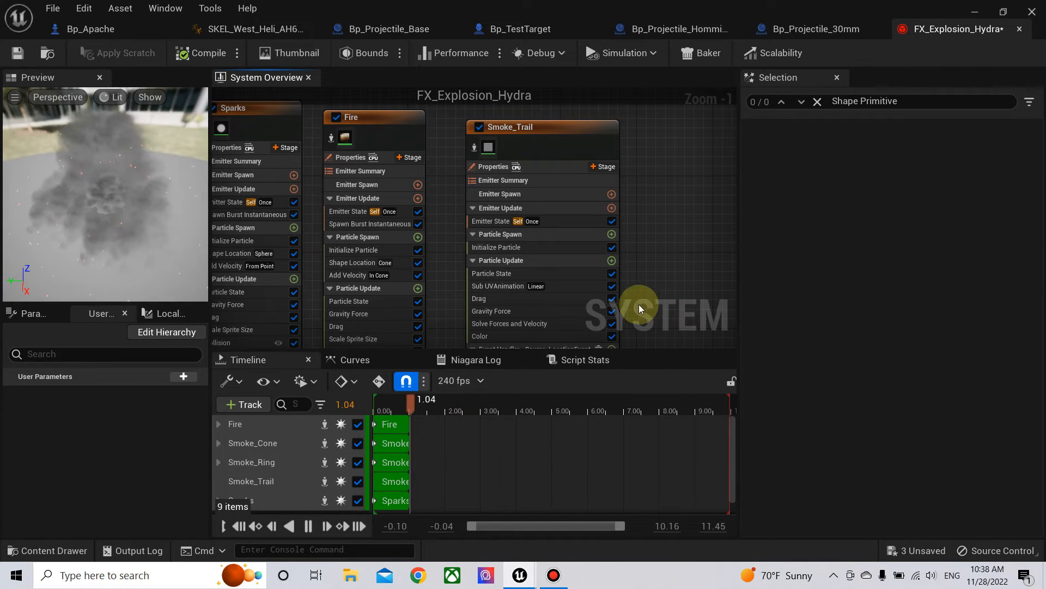
# Step: Delete the Gravity Force, Drag and Solve Forces and Velocity modules from Smoke_Trail's Particle Update
pyautogui.click(513, 312)
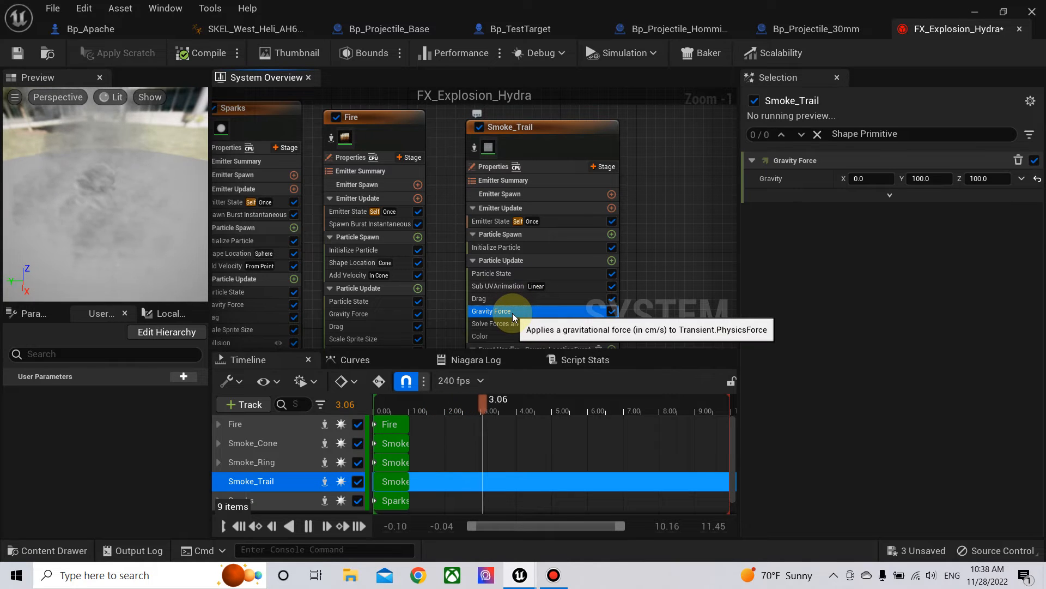
pyautogui.press('Delete')
pyautogui.click(510, 299)
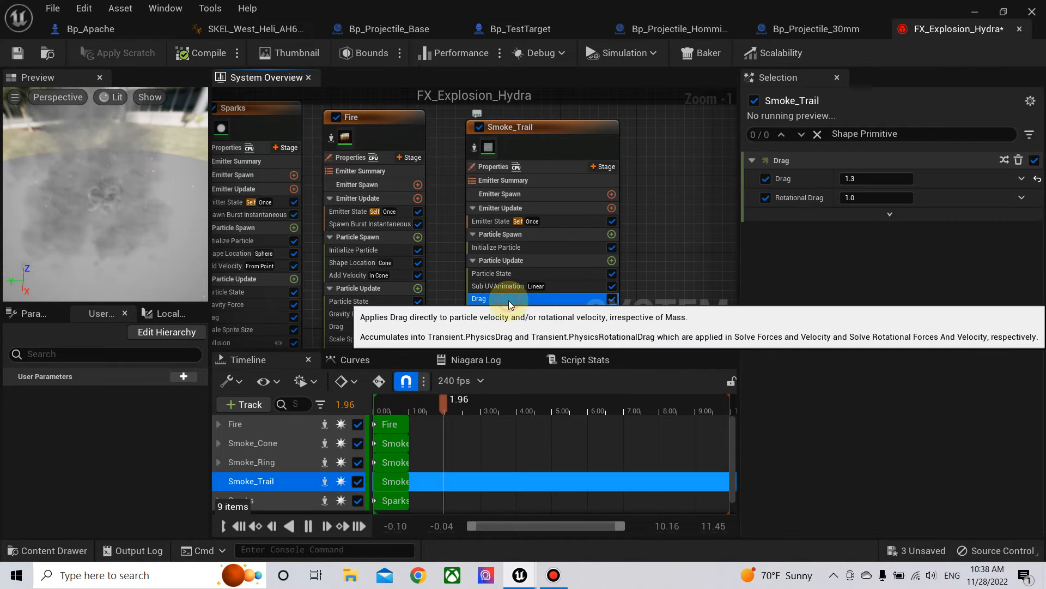
pyautogui.press('Delete')
pyautogui.click(530, 300)
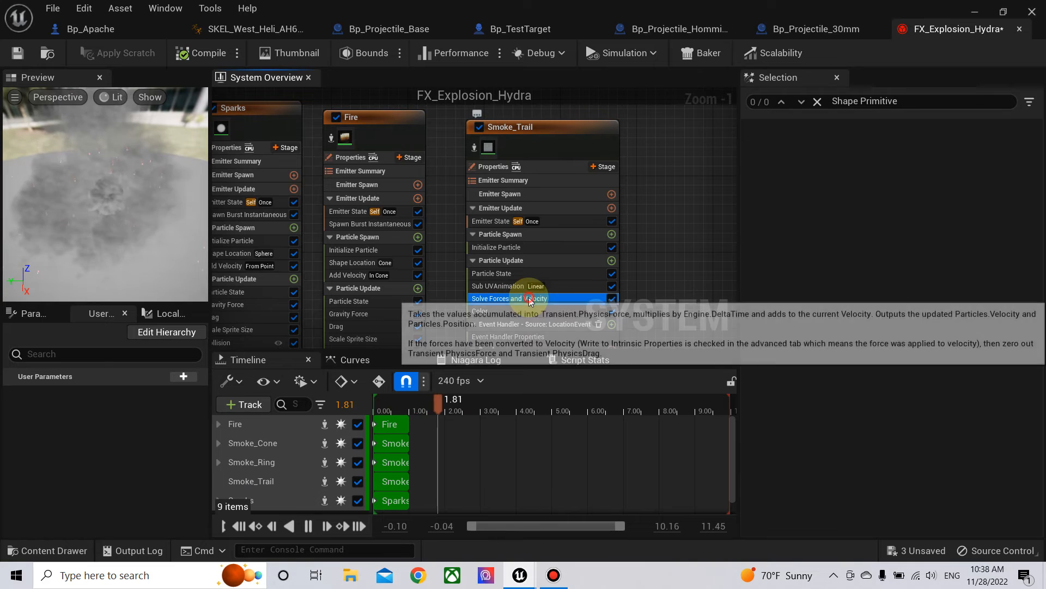
pyautogui.press('Delete')
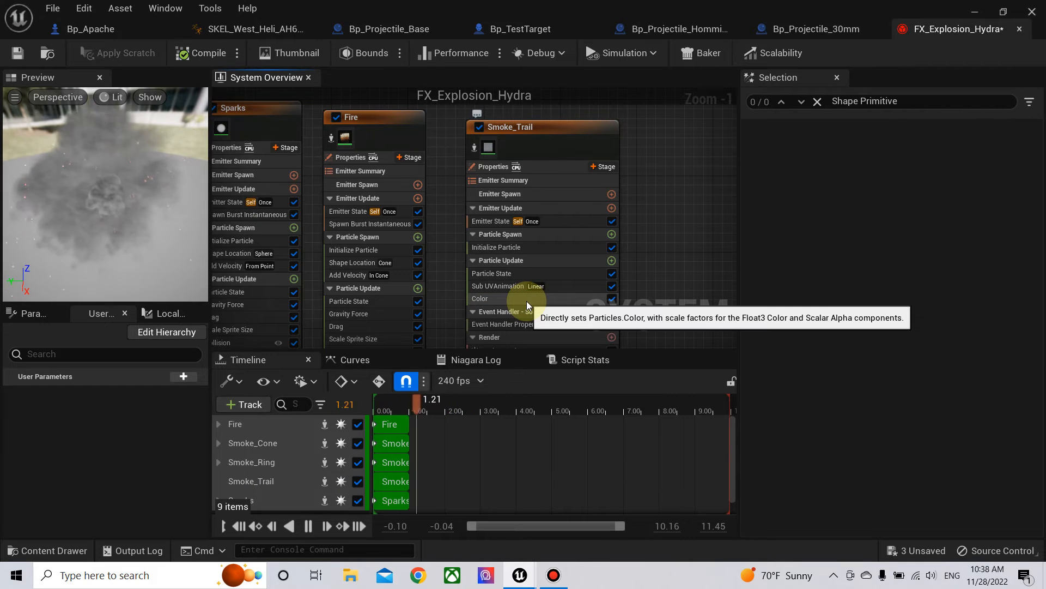
# Step: Set the Spawn Number of the Smoke_Trail event handler to 0
pyautogui.moveTo(675, 289); pyautogui.dragTo(684, 250, button='right')
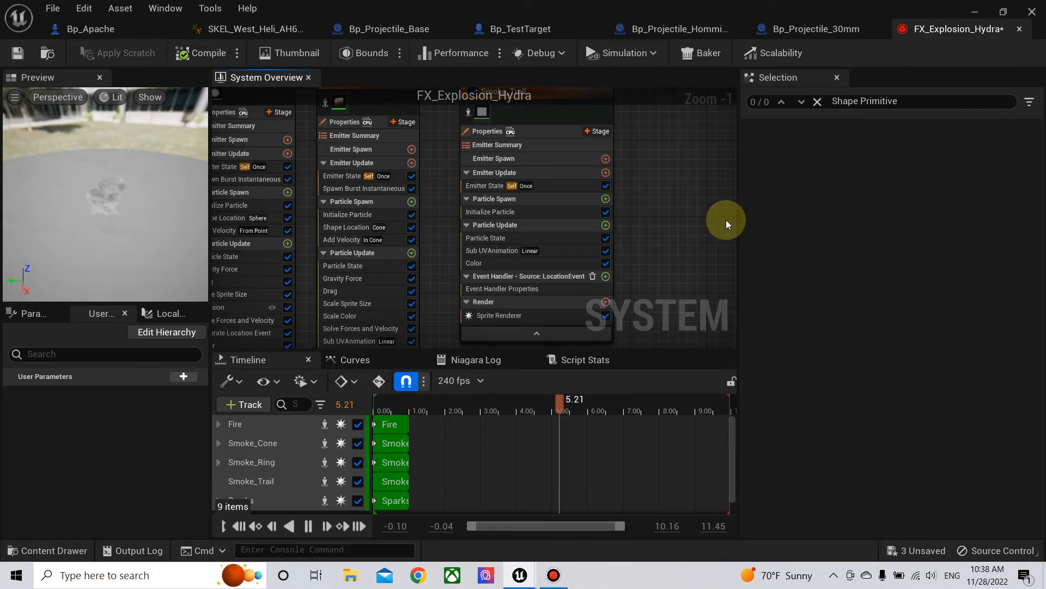
pyautogui.moveTo(658, 193)
pyautogui.mouseDown(button='right')
pyautogui.moveTo(688, 258)
pyautogui.moveTo(668, 177)
pyautogui.mouseUp(button='right')
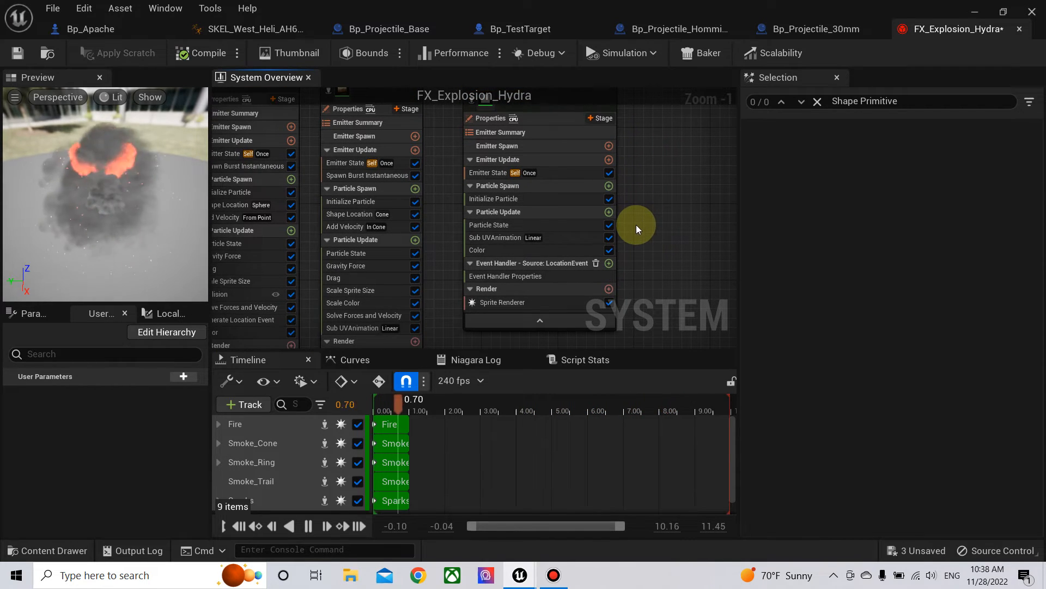
pyautogui.click(532, 276)
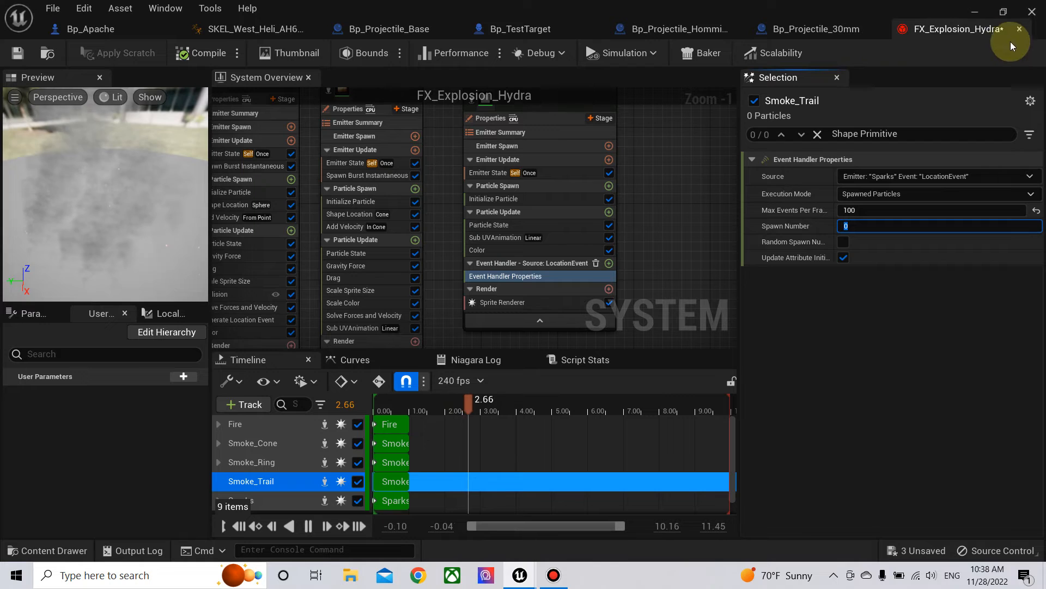
# Step: Switch to the level editor, replay FX_Explosion_Hydra by toggling its Auto Activate setting, and return to the Niagara editor
pyautogui.click(979, 13)
pyautogui.click(856, 325)
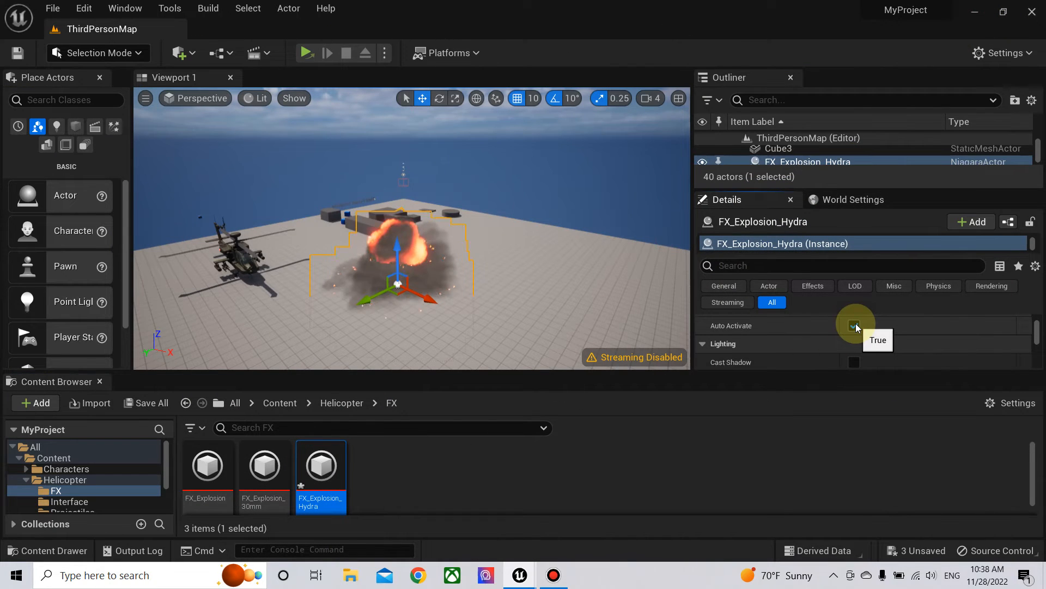
pyautogui.click(855, 325)
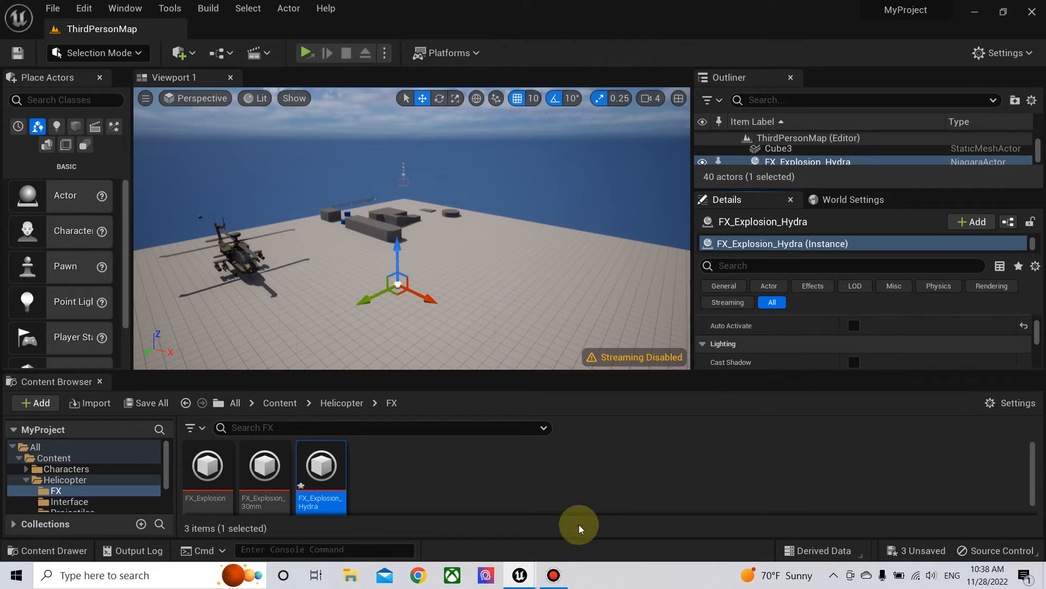
pyautogui.moveTo(528, 577)
pyautogui.click(594, 518)
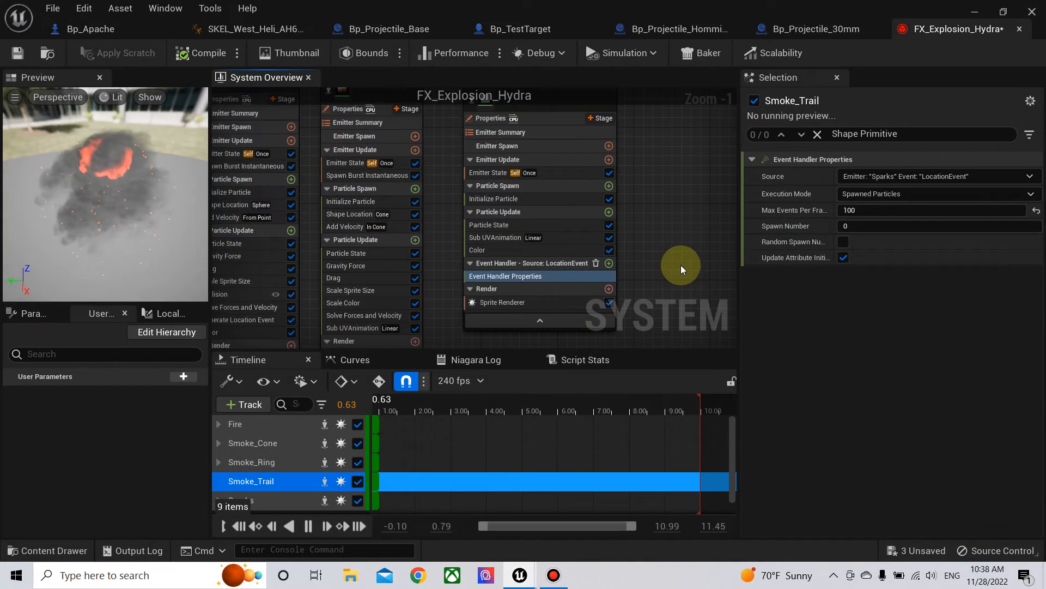
# Step: Set the Smoke_Trail event handler to 100 Max Events Per Frame and a Spawn Number of 1
pyautogui.click(875, 226)
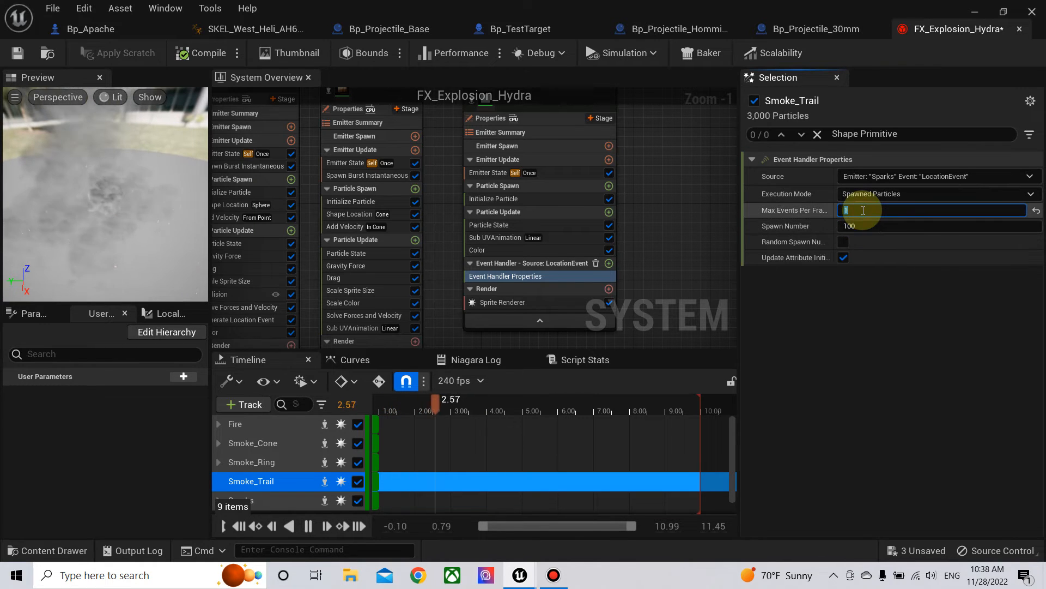
pyautogui.click(867, 226)
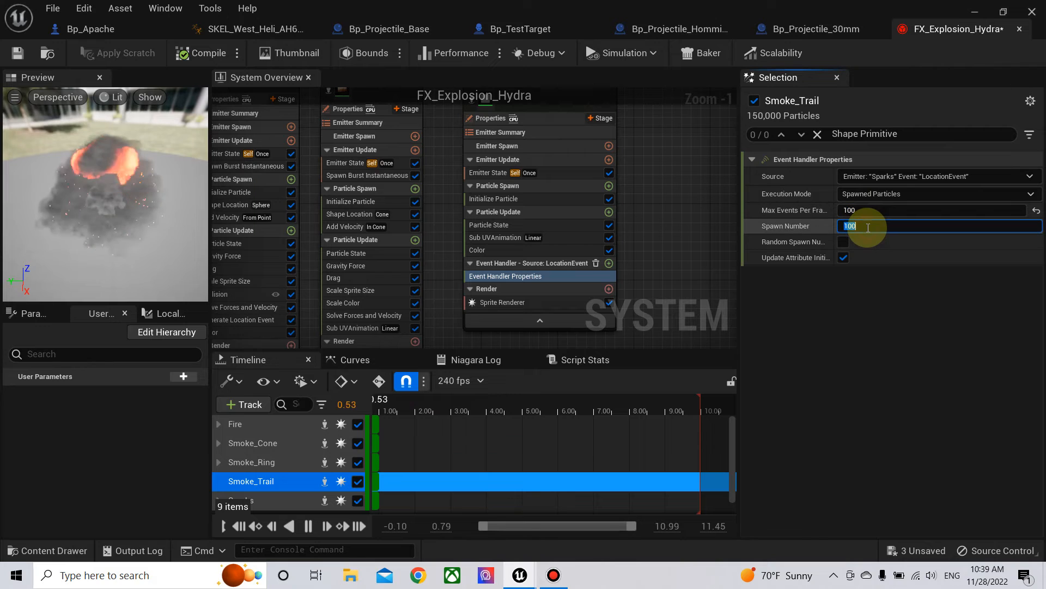
pyautogui.write('1')
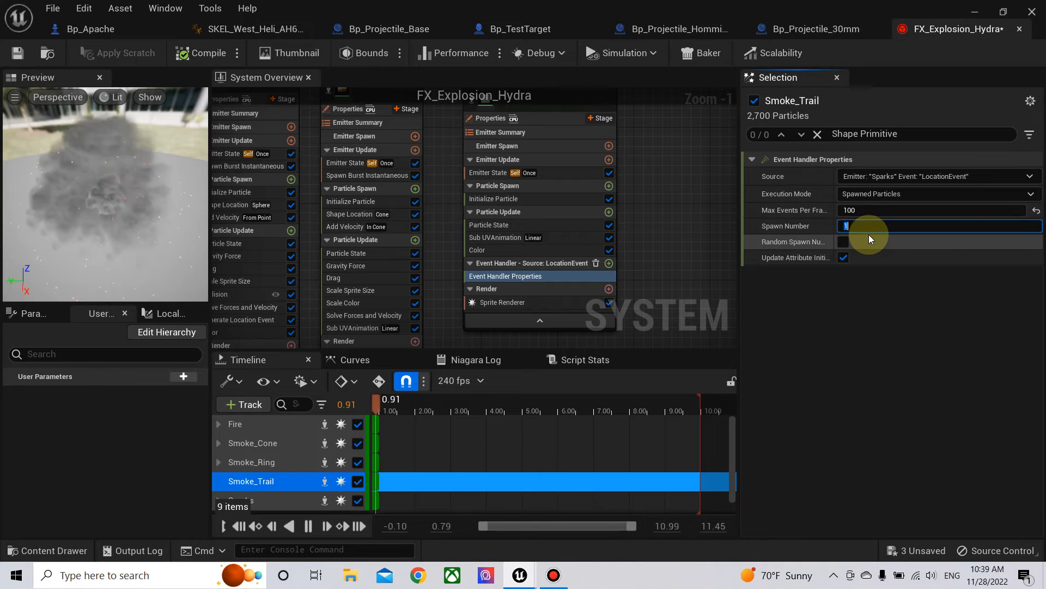
pyautogui.press('Return')
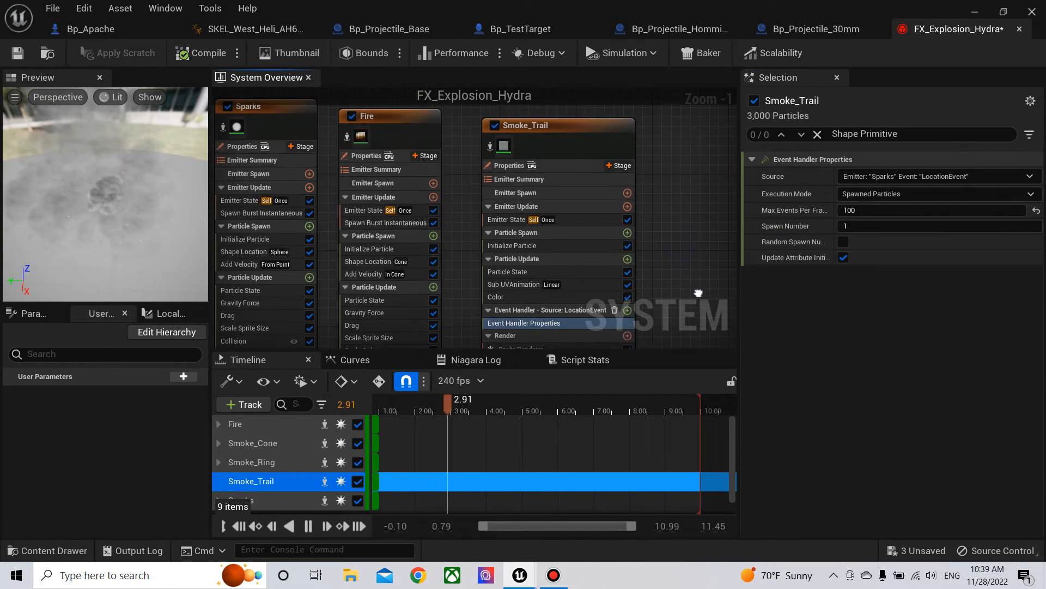
# Step: Delete Smoke_Trail's Sub UVAnimation module and set the Life Cycle Mode of its Emitter State to System
pyautogui.click(571, 286)
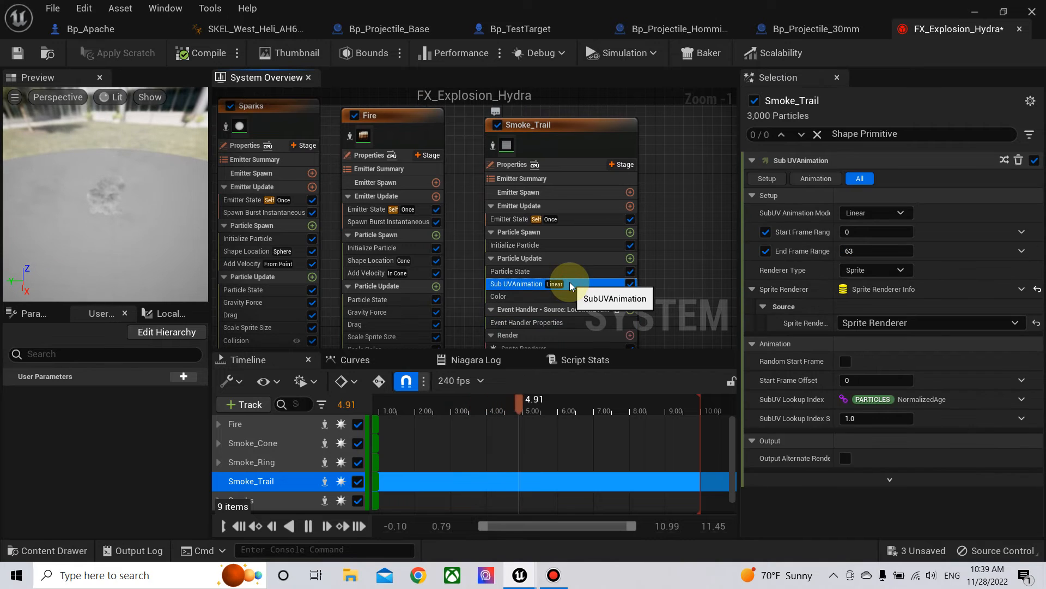
pyautogui.press('Delete')
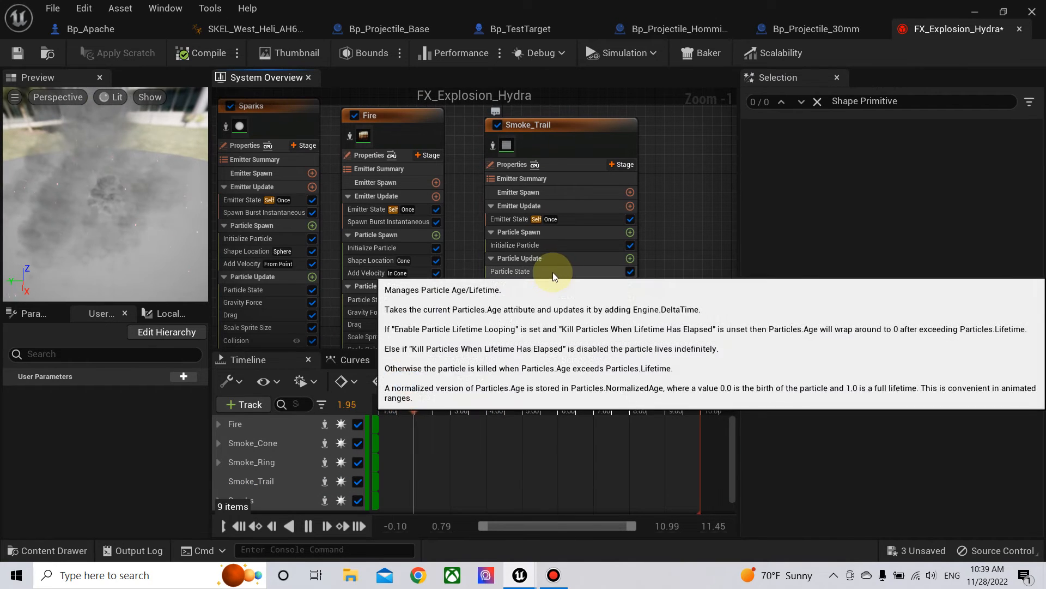
pyautogui.click(544, 246)
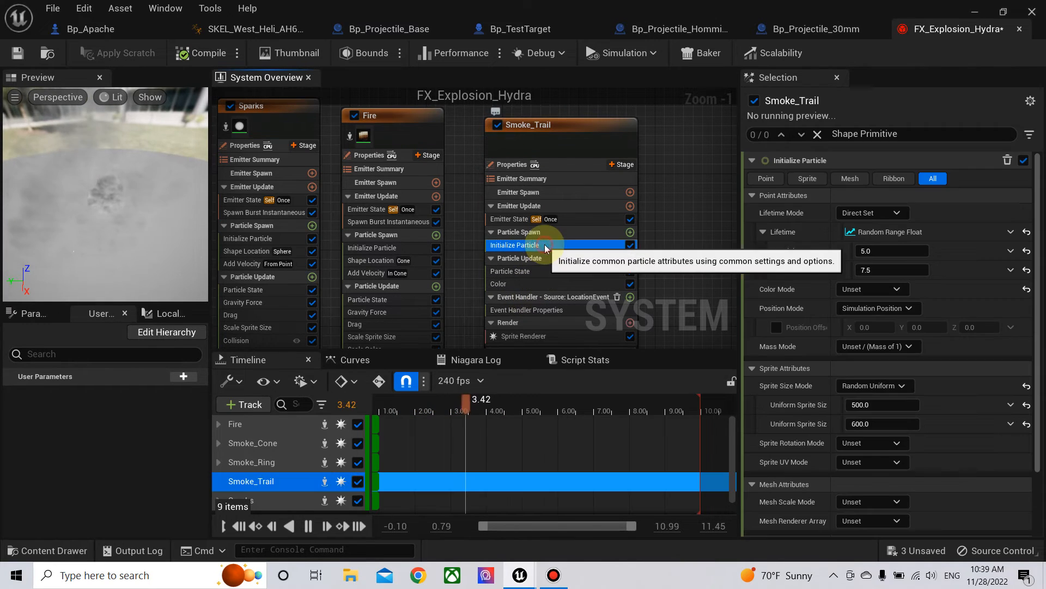
pyautogui.click(564, 218)
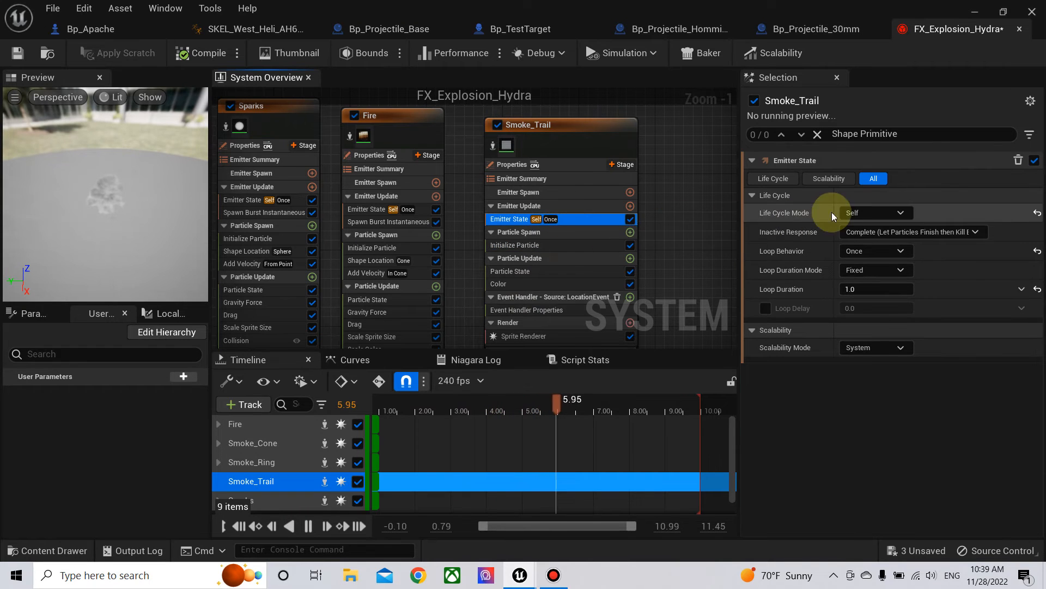
pyautogui.click(870, 212)
pyautogui.click(872, 233)
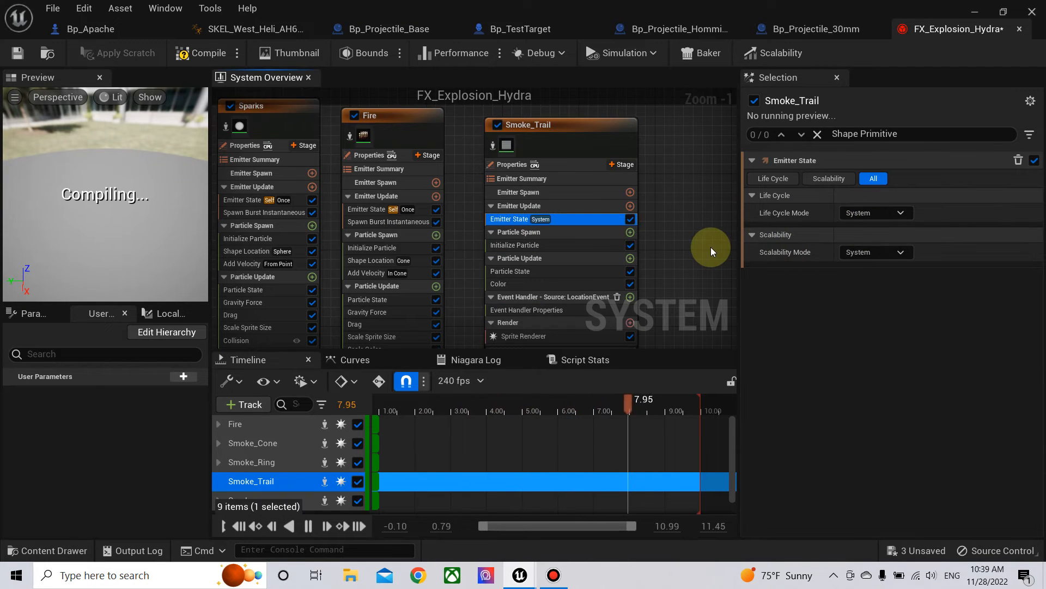
# Step: Reset Smoke_Trail's minimum and maximum uniform sprite size to the defaults of 5.0 and 10.0, and save the system
pyautogui.scroll(-1, 654, 234)
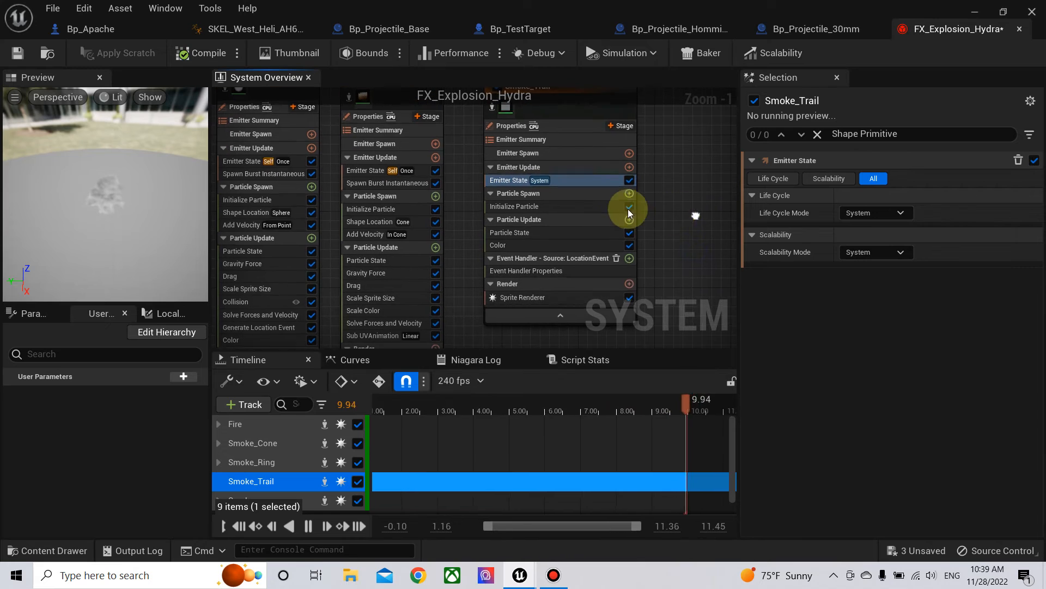
pyautogui.click(574, 205)
pyautogui.scroll(-2, 900, 352)
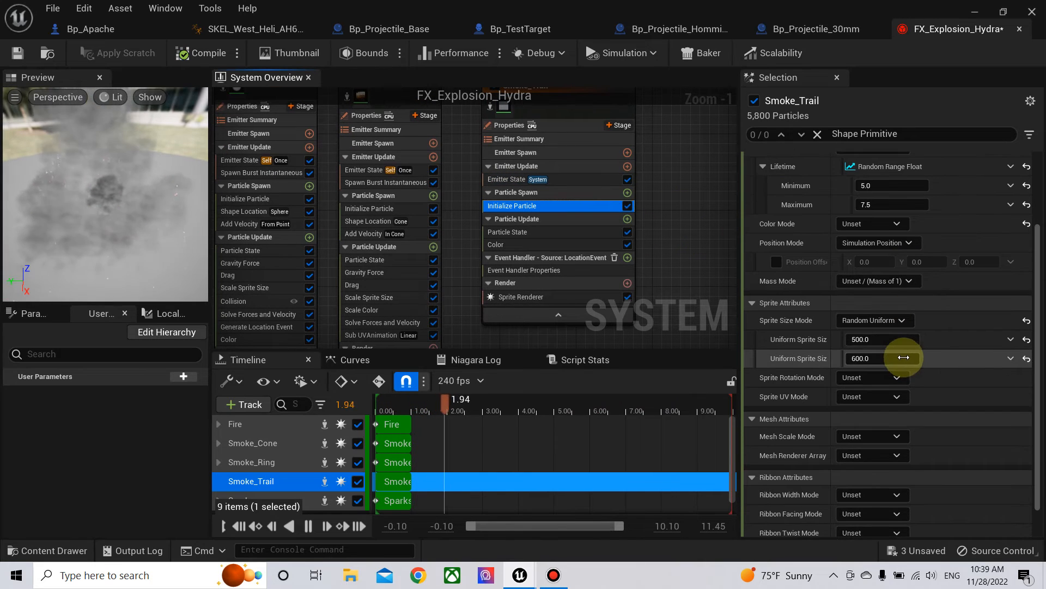
pyautogui.click(888, 340)
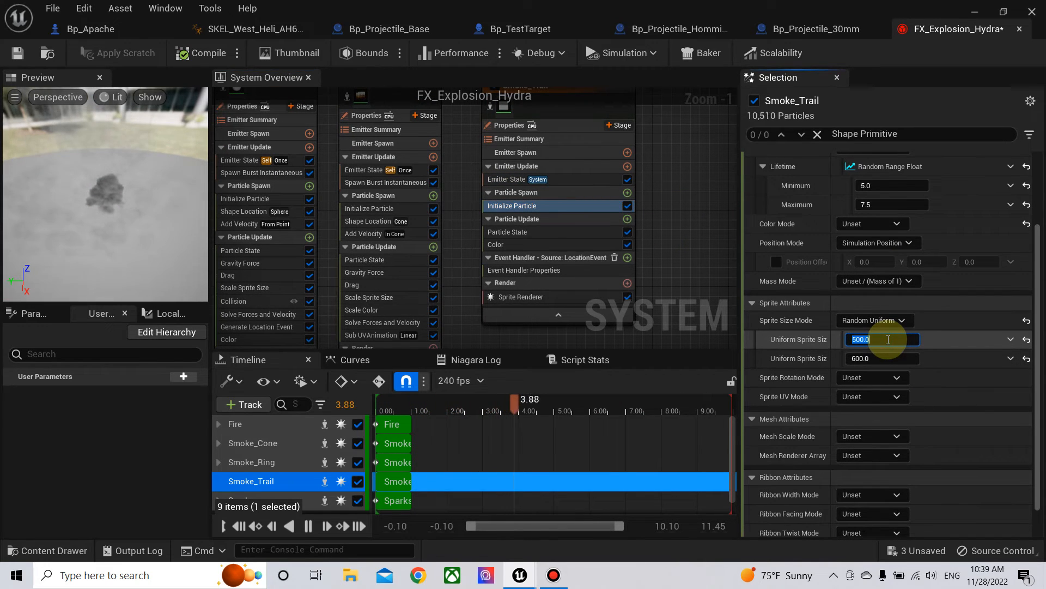
pyautogui.click(1027, 339)
pyautogui.click(1026, 358)
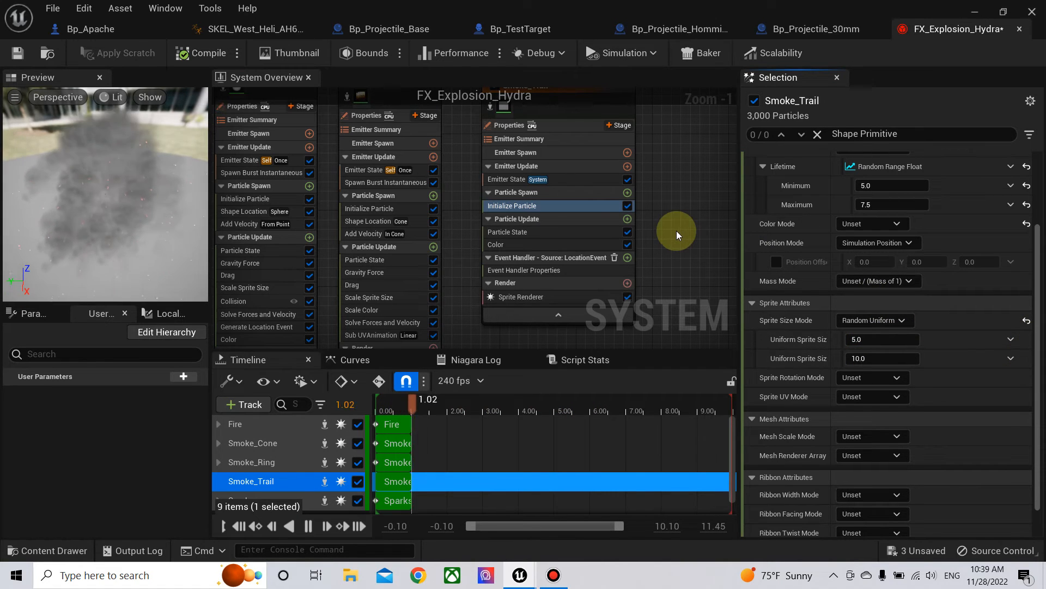
pyautogui.moveTo(687, 194); pyautogui.dragTo(687, 255, button='right')
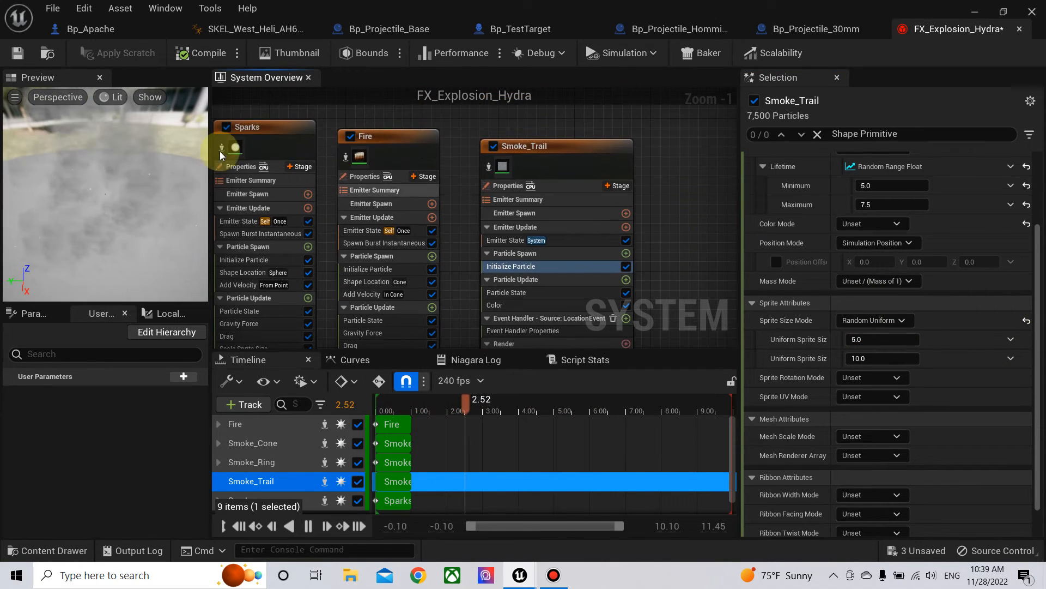
pyautogui.click(24, 61)
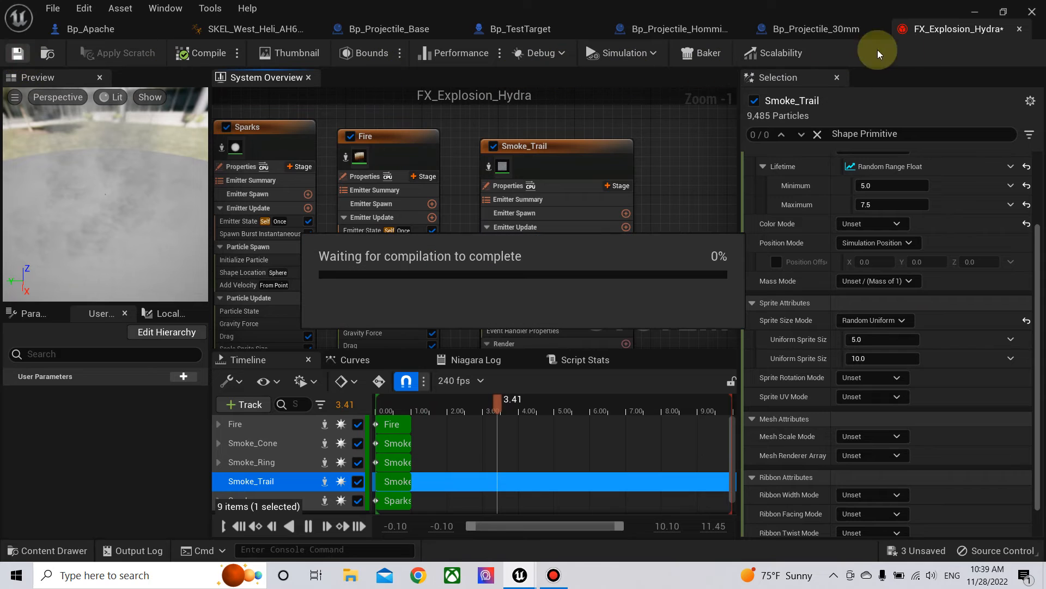
# Step: Switch to the level editor and replay FX_Explosion_Hydra up close by repeatedly toggling Auto Activate to examine the smoke trails
pyautogui.click(975, 13)
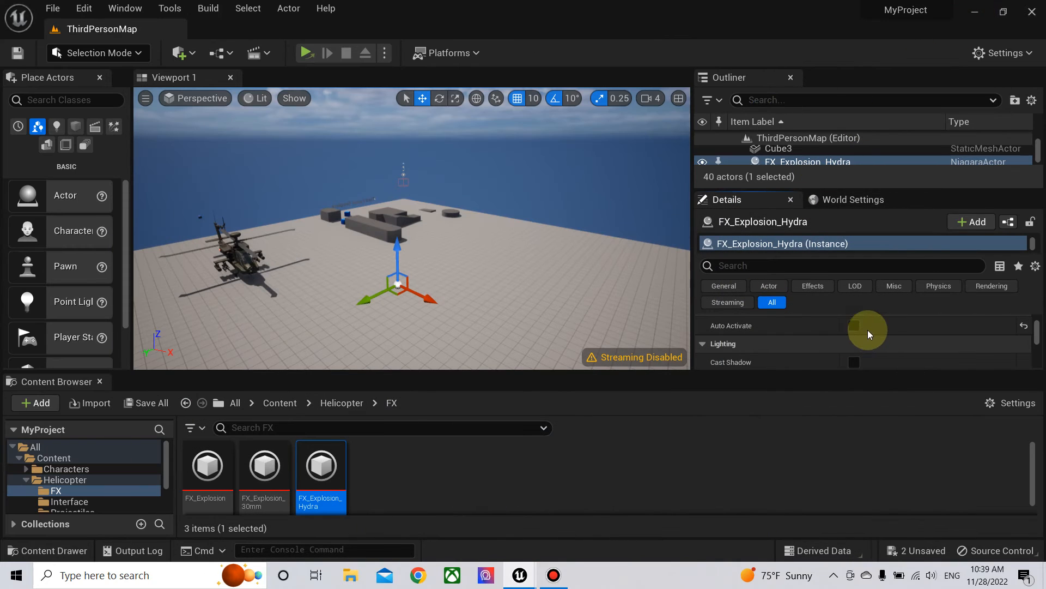
pyautogui.click(854, 326)
pyautogui.click(855, 325)
pyautogui.moveTo(561, 273); pyautogui.dragTo(561, 273, button='right')
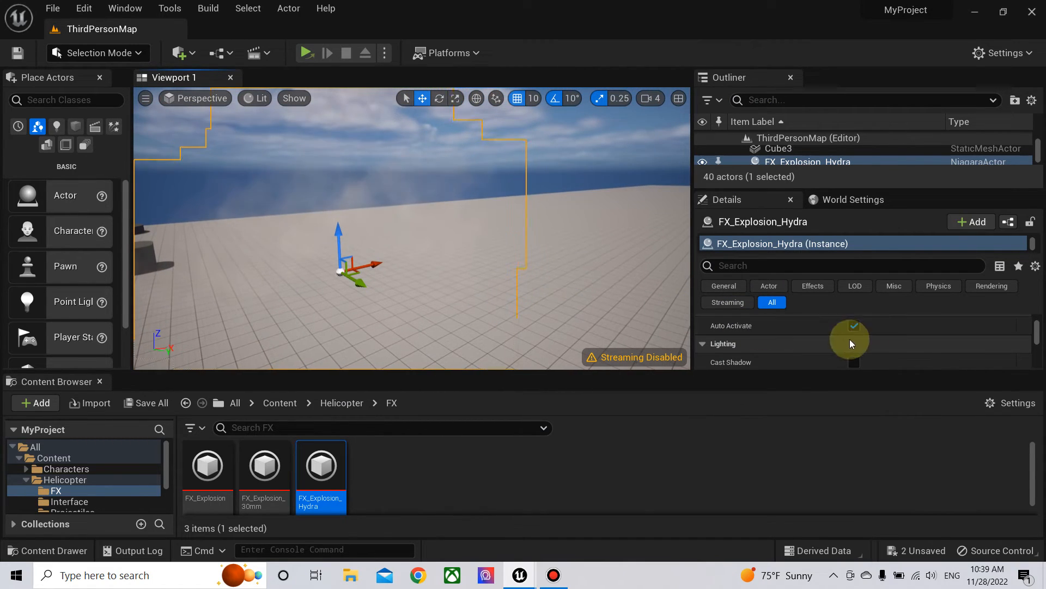
pyautogui.click(857, 327)
pyautogui.click(856, 326)
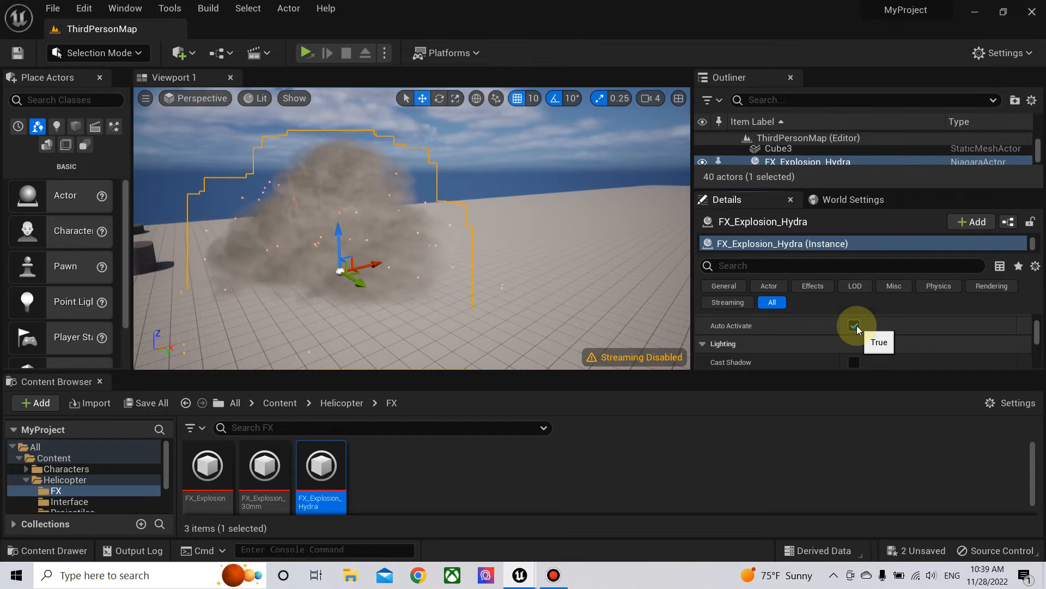
pyautogui.click(855, 326)
pyautogui.click(855, 325)
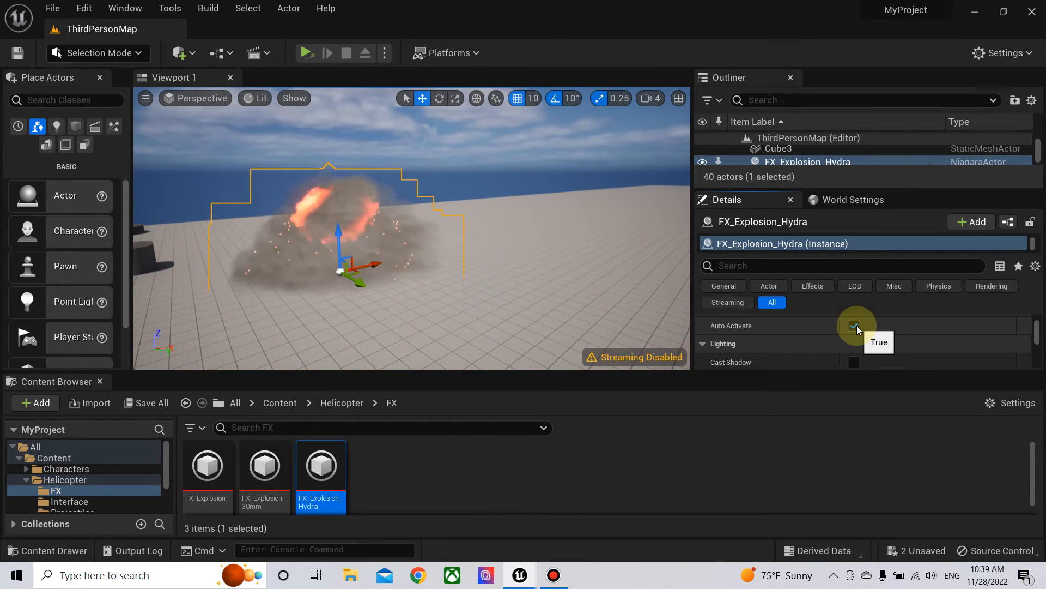
pyautogui.click(855, 326)
pyautogui.click(591, 495)
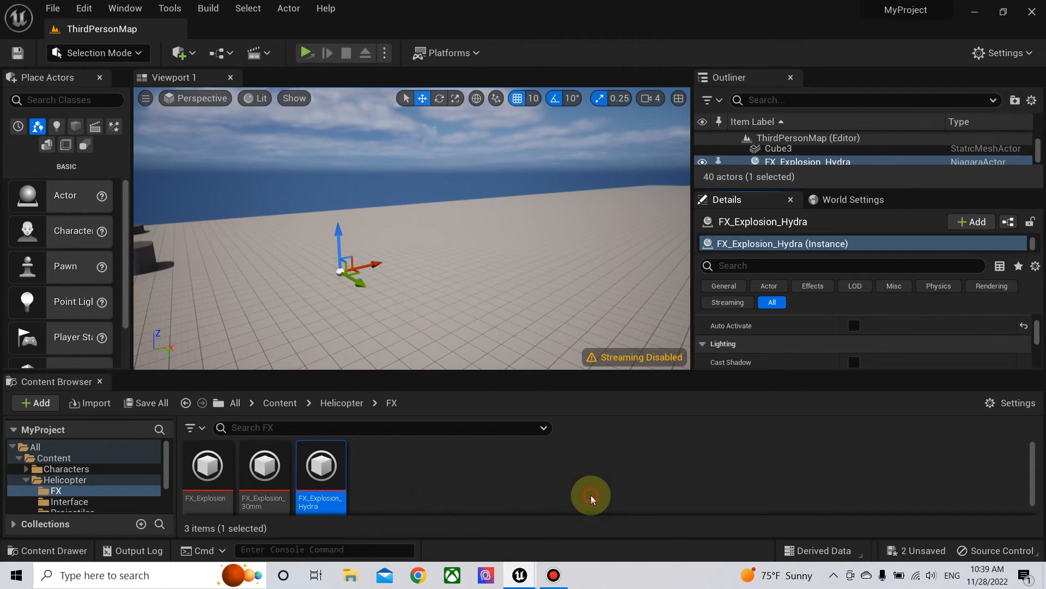
# Step: Add a Receive Location Event module to the Smoke_Trail emitter's location event handler
pyautogui.moveTo(665, 299); pyautogui.dragTo(641, 168, button='right')
pyautogui.scroll(1, 621, 206)
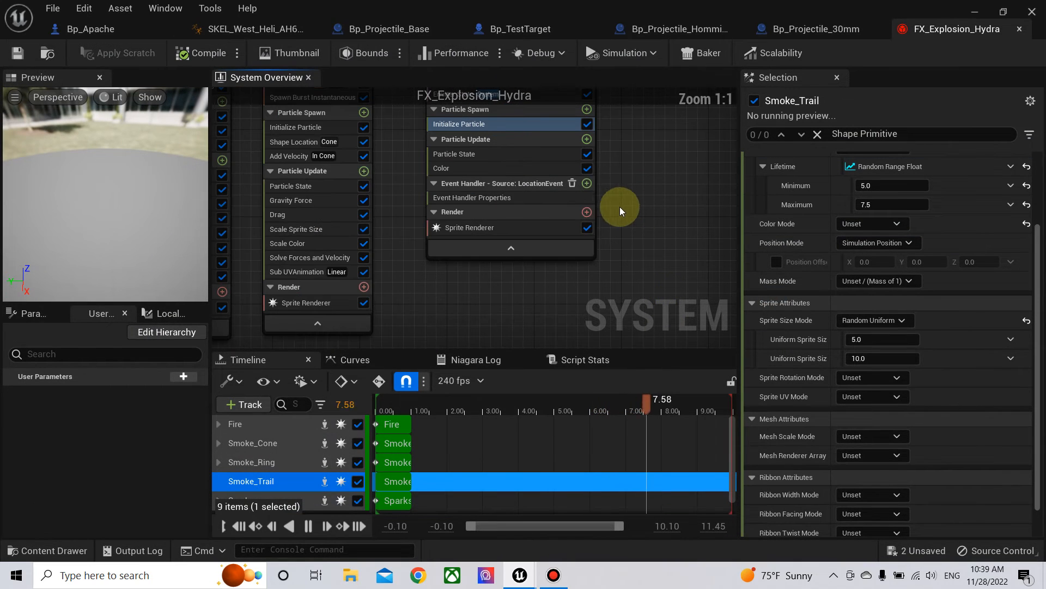
pyautogui.click(587, 183)
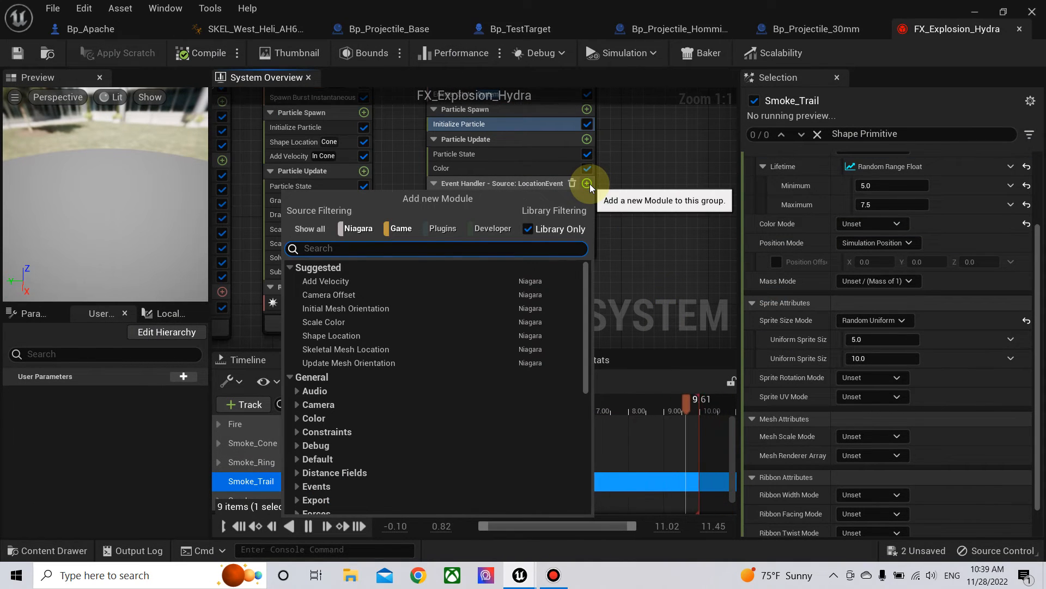
pyautogui.click(590, 184)
pyautogui.moveTo(637, 182); pyautogui.dragTo(642, 246, button='right')
pyautogui.click(624, 248)
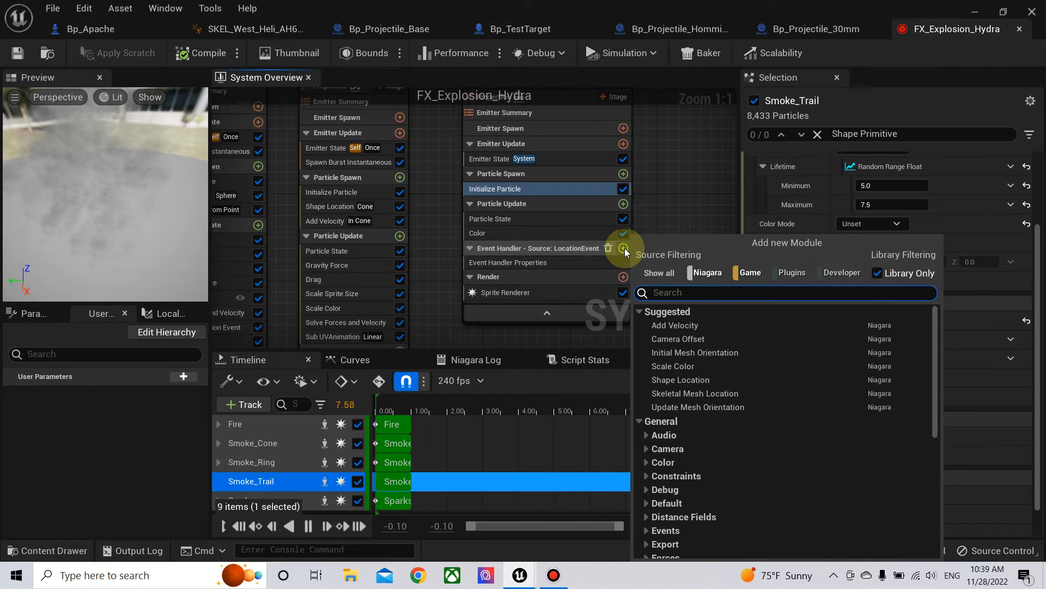
pyautogui.write('re')
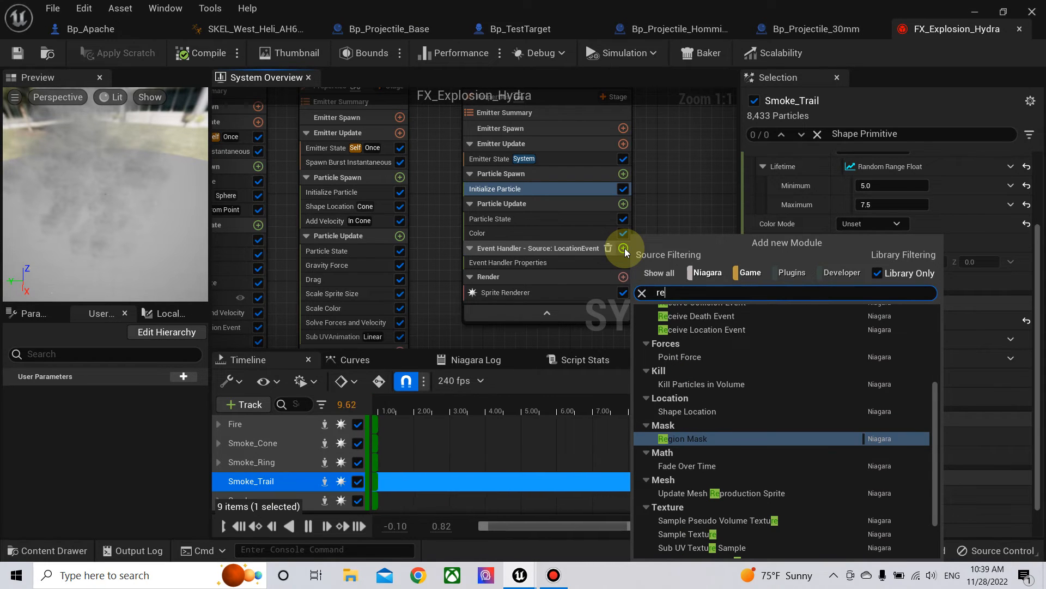
pyautogui.write('c')
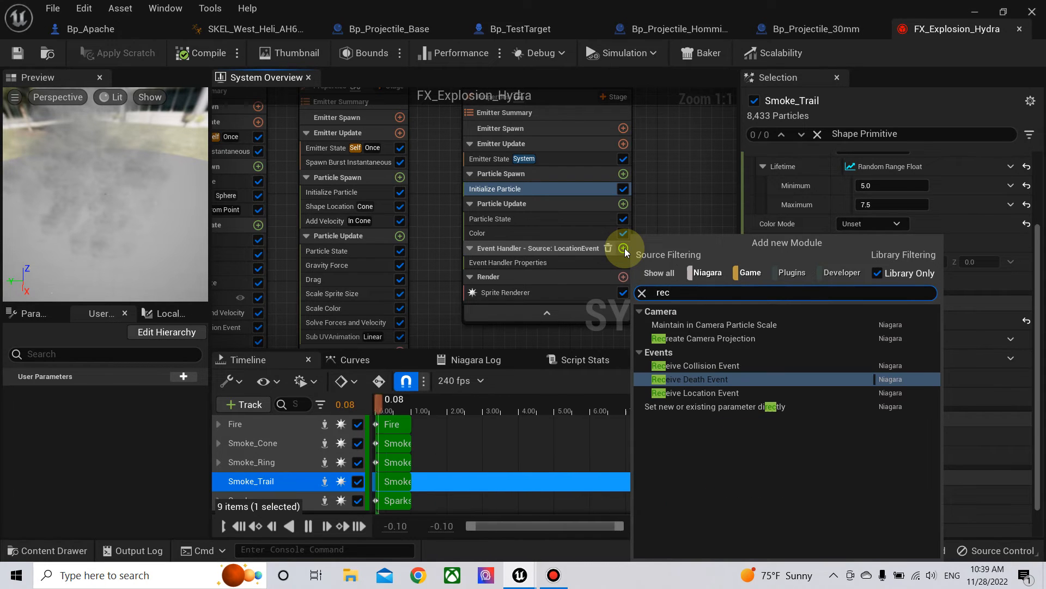
pyautogui.click(723, 393)
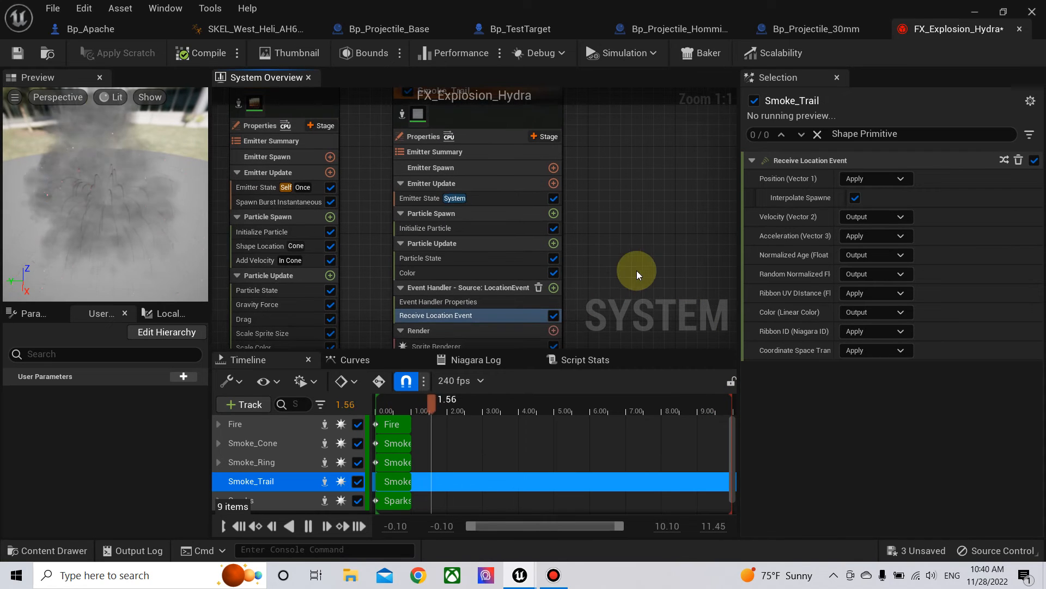
# Step: Switch to the level editor and toggle Auto Activate on FX_Explosion_Hydra to watch the explosion with the new event module
pyautogui.click(973, 12)
pyautogui.click(770, 303)
pyautogui.click(854, 326)
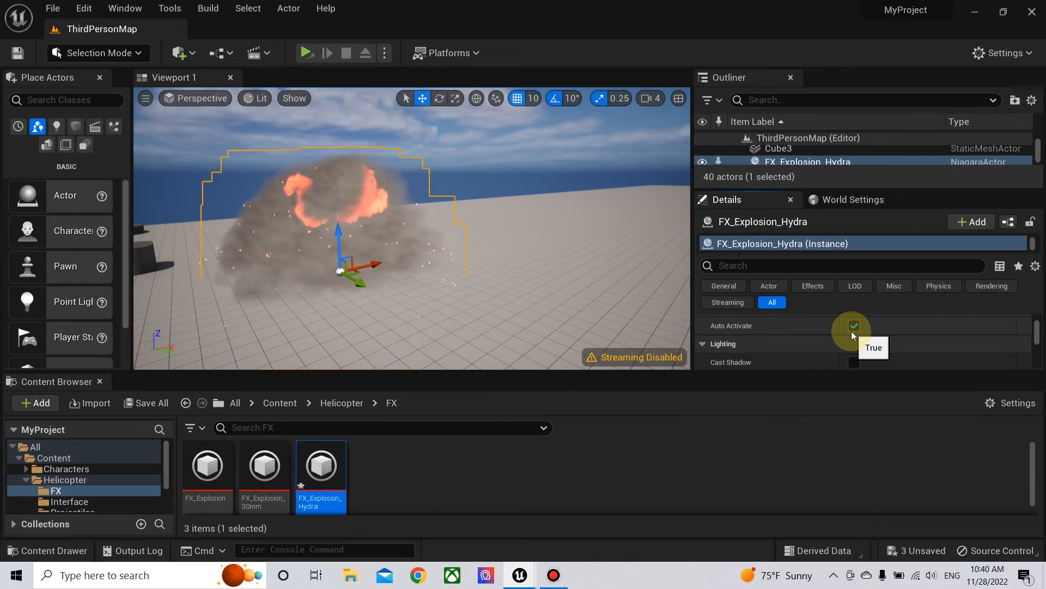
pyautogui.click(853, 330)
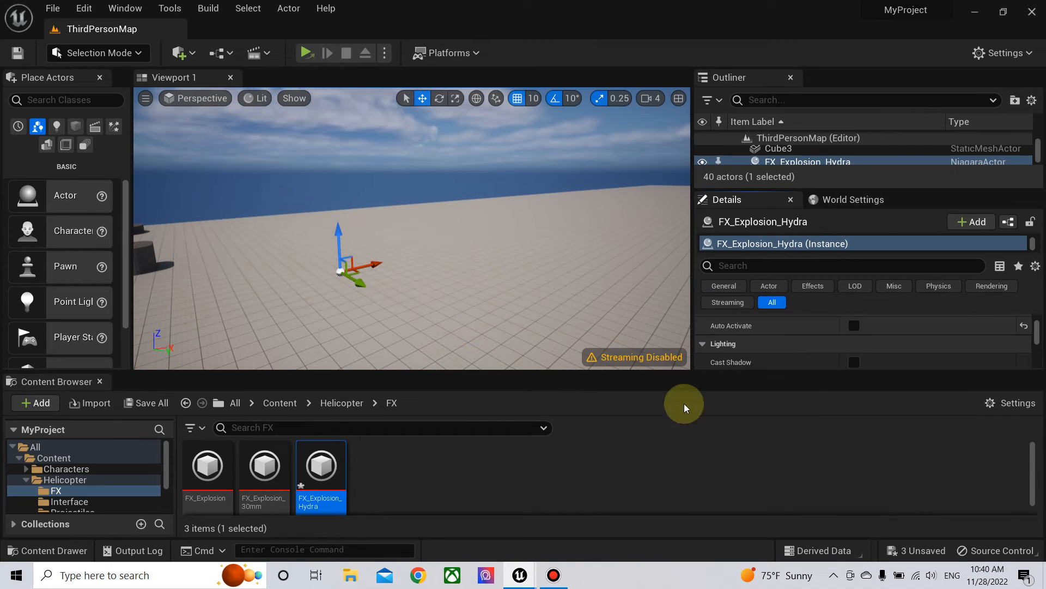
# Step: In the FX_Explosion_Hydra system, set the velocity speed of Sparks' Add Velocity module to a minimum of 2000 and a maximum of 2500
pyautogui.click(529, 570)
pyautogui.click(610, 498)
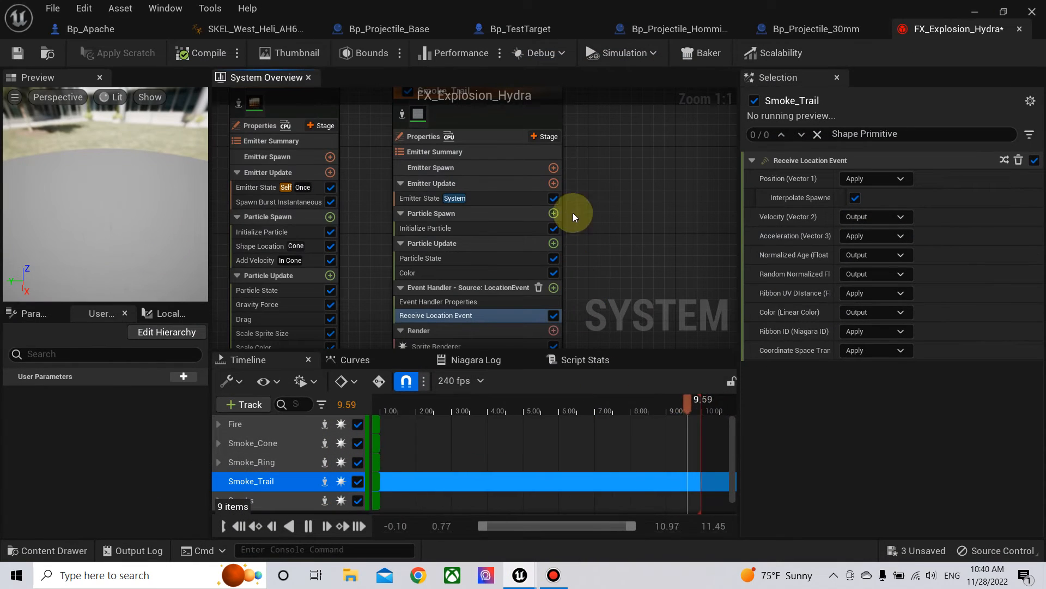
pyautogui.moveTo(593, 198); pyautogui.dragTo(692, 181, button='right')
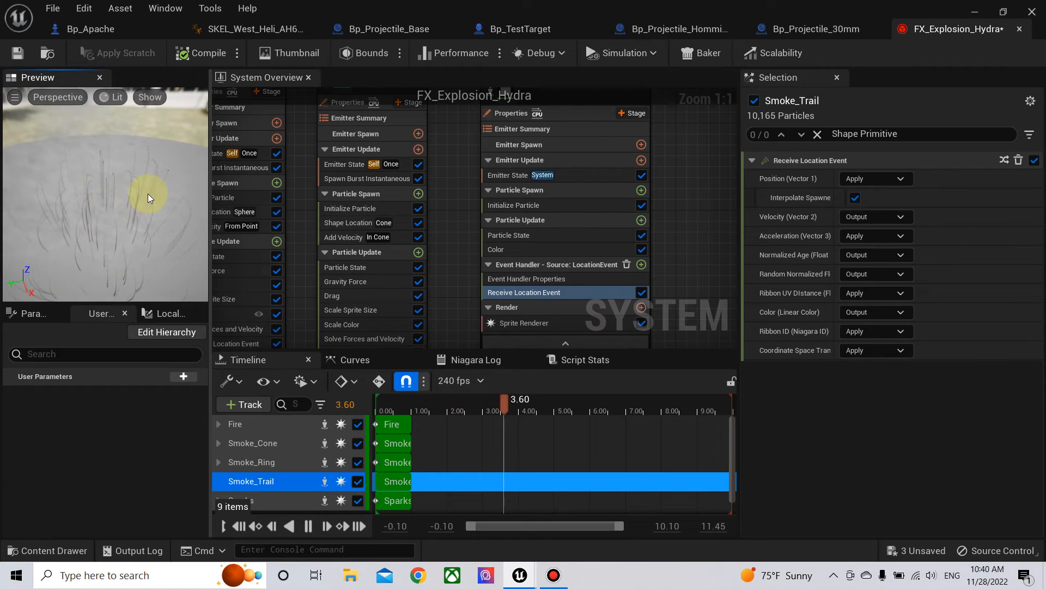
pyautogui.scroll(-3, 492, 167)
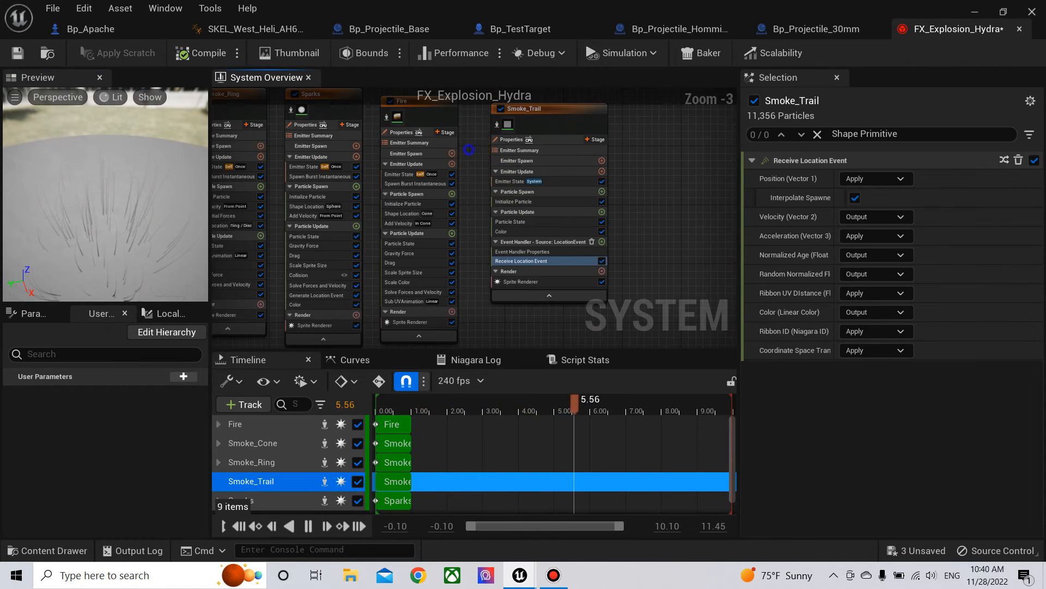
pyautogui.moveTo(469, 150); pyautogui.dragTo(564, 219, button='right')
pyautogui.scroll(2, 532, 205)
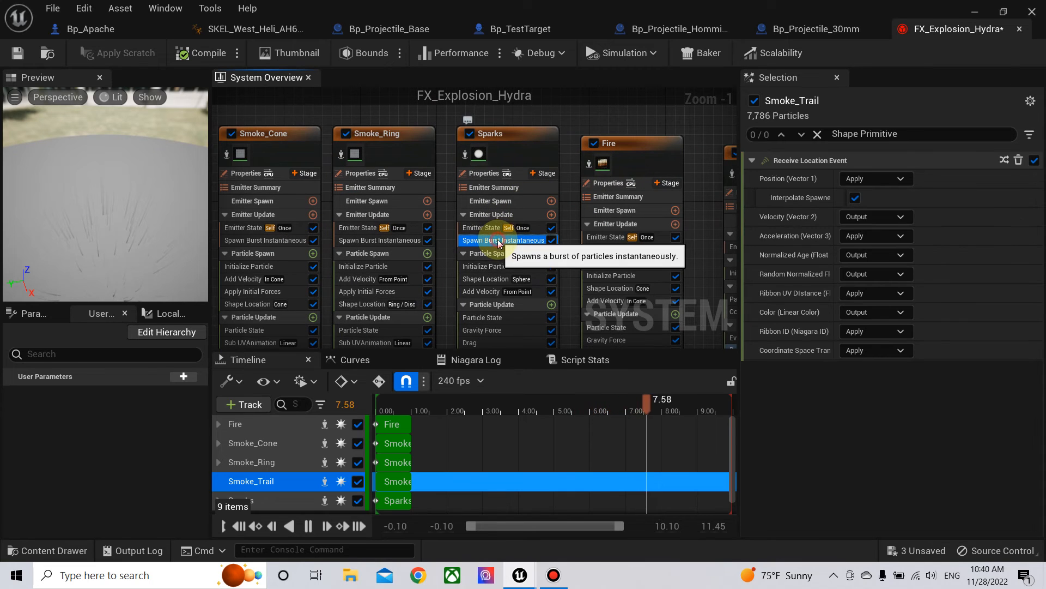
pyautogui.click(498, 240)
pyautogui.click(498, 279)
pyautogui.click(493, 293)
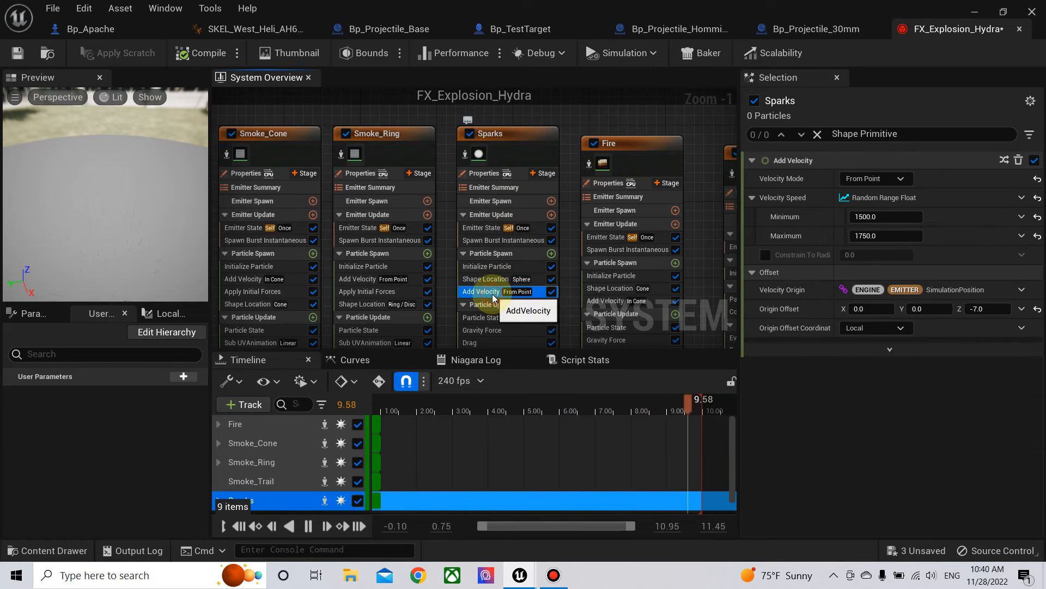
pyautogui.click(894, 216)
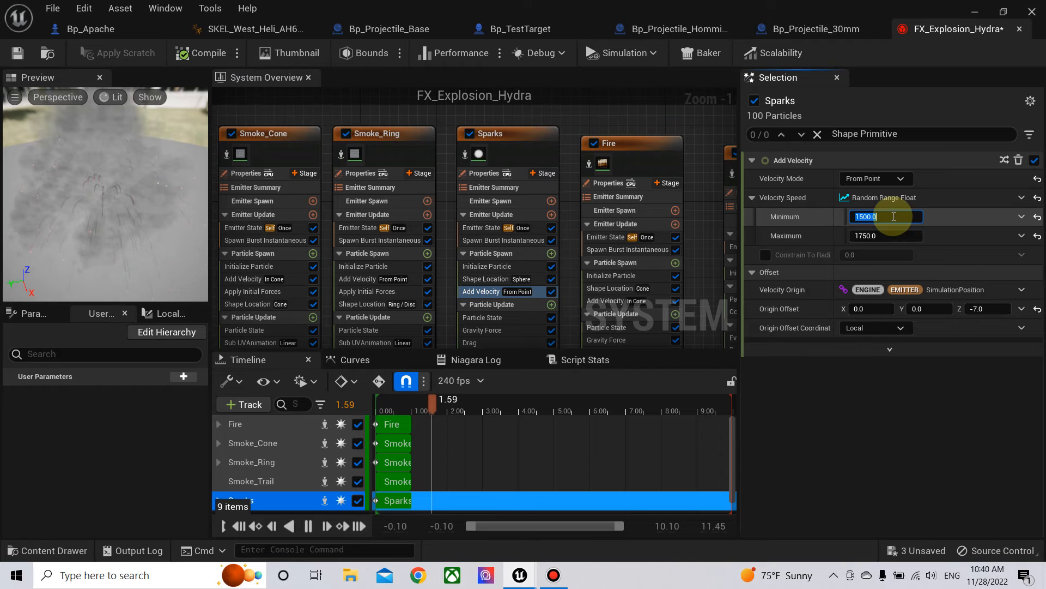
pyautogui.write('2000')
pyautogui.click(893, 234)
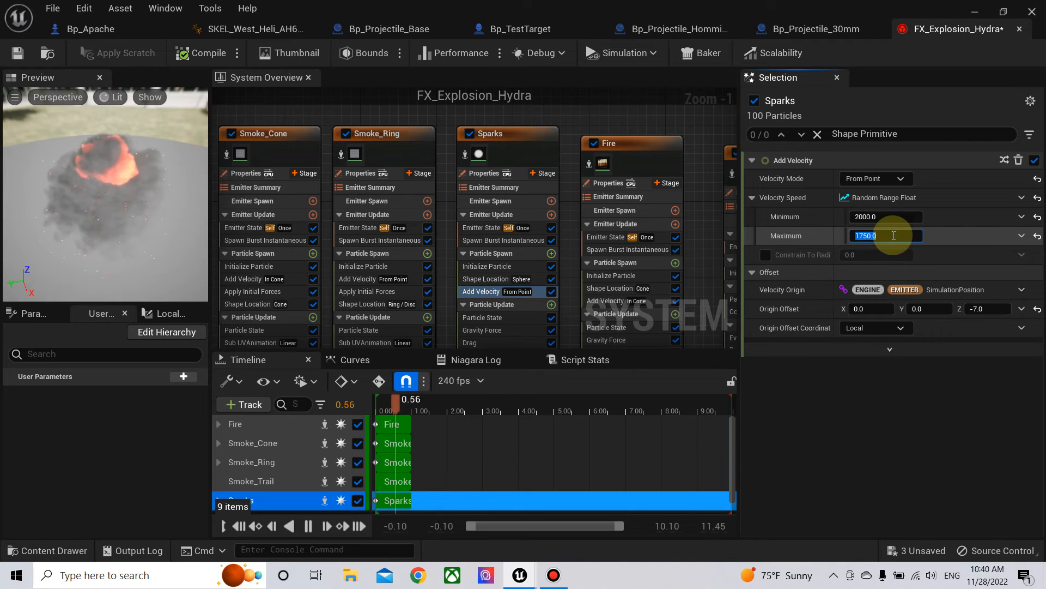
pyautogui.write('2500')
pyautogui.press('Return')
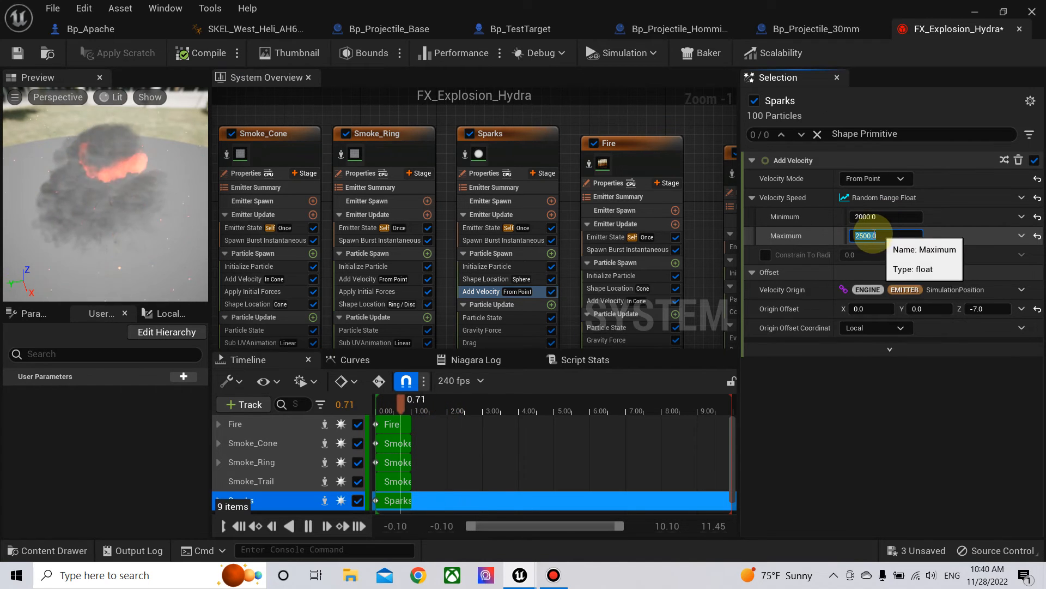
# Step: Replay the explosion in the level from the opposite side with Auto Activate to examine the faster sparks and their trails
pyautogui.click(976, 12)
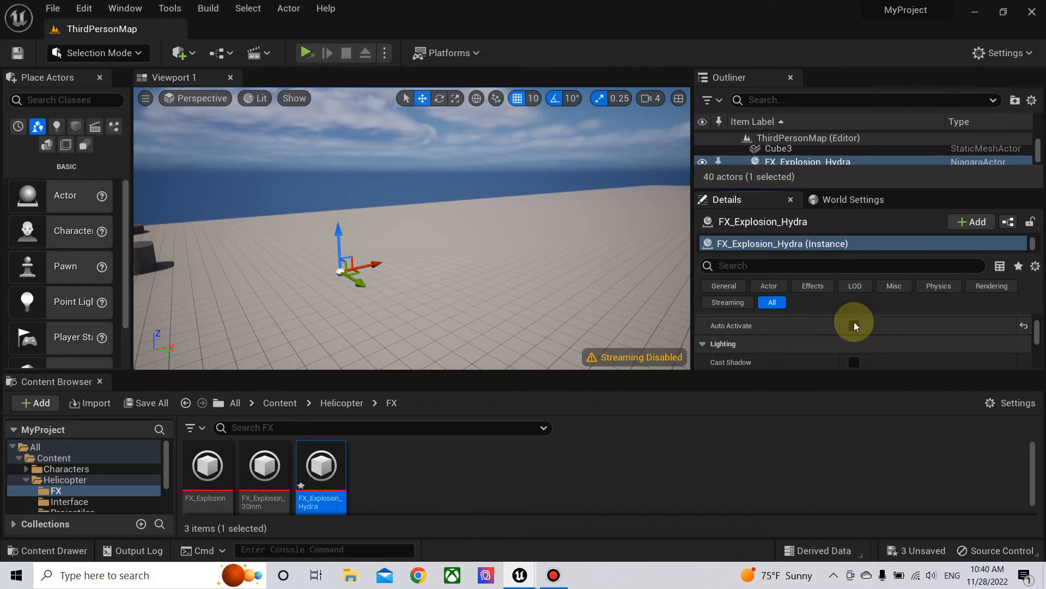
pyautogui.click(854, 324)
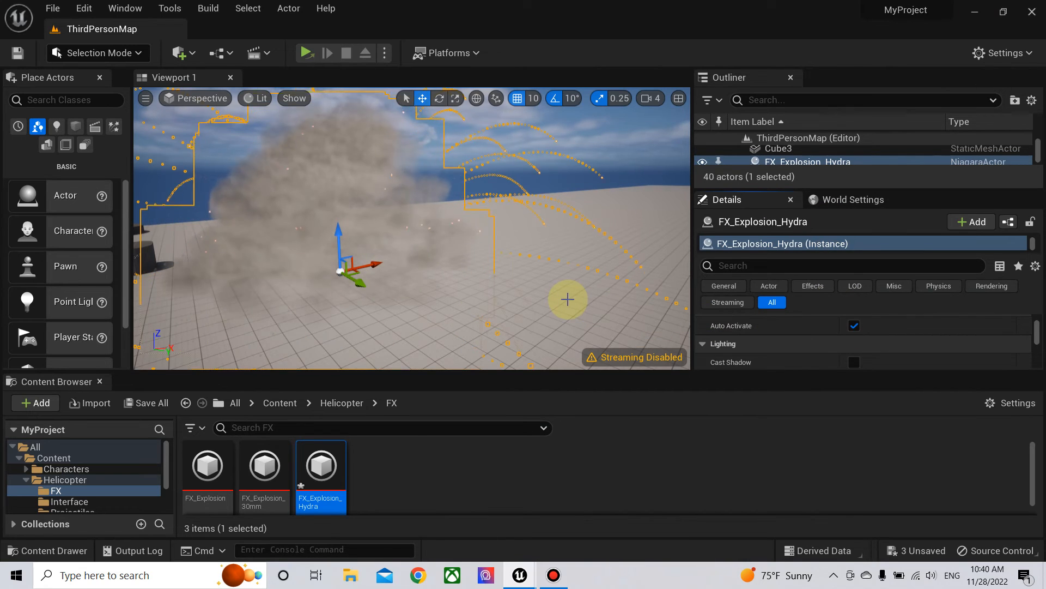
pyautogui.moveTo(568, 278); pyautogui.dragTo(614, 292, button='right')
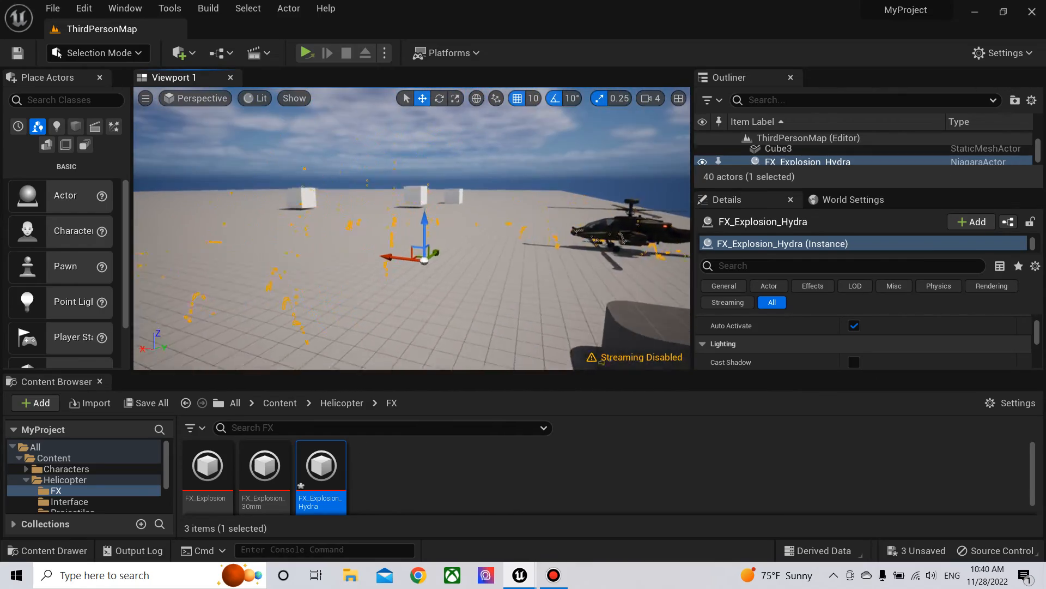
pyautogui.click(855, 328)
pyautogui.click(856, 327)
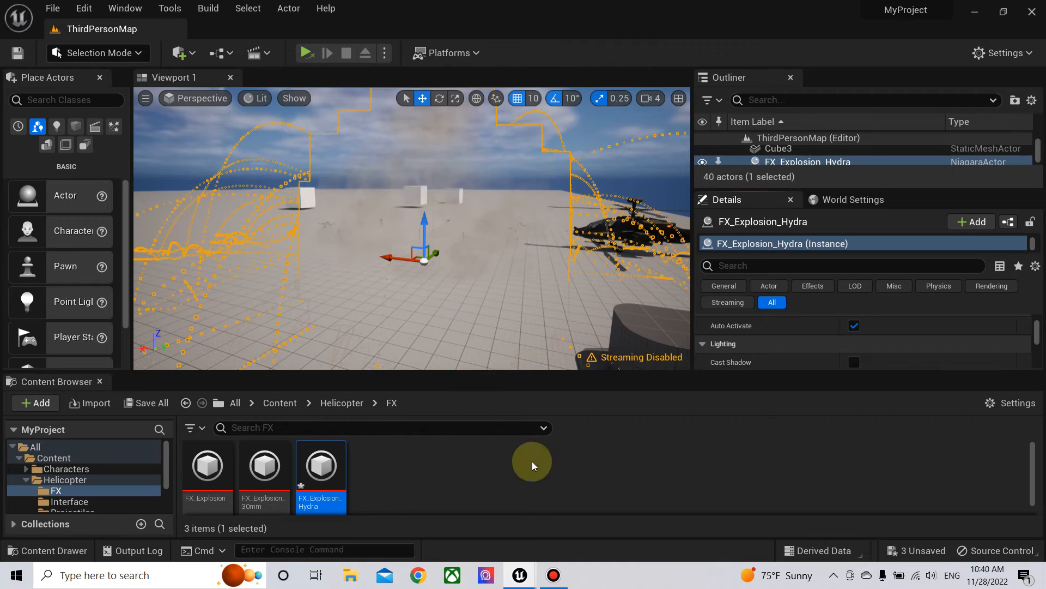
# Step: Return to the FX_Explosion_Hydra system and examine Smoke_Trail's Initialize Particle settings and its Color curve's first opacity stop
pyautogui.moveTo(534, 569)
pyautogui.click(590, 519)
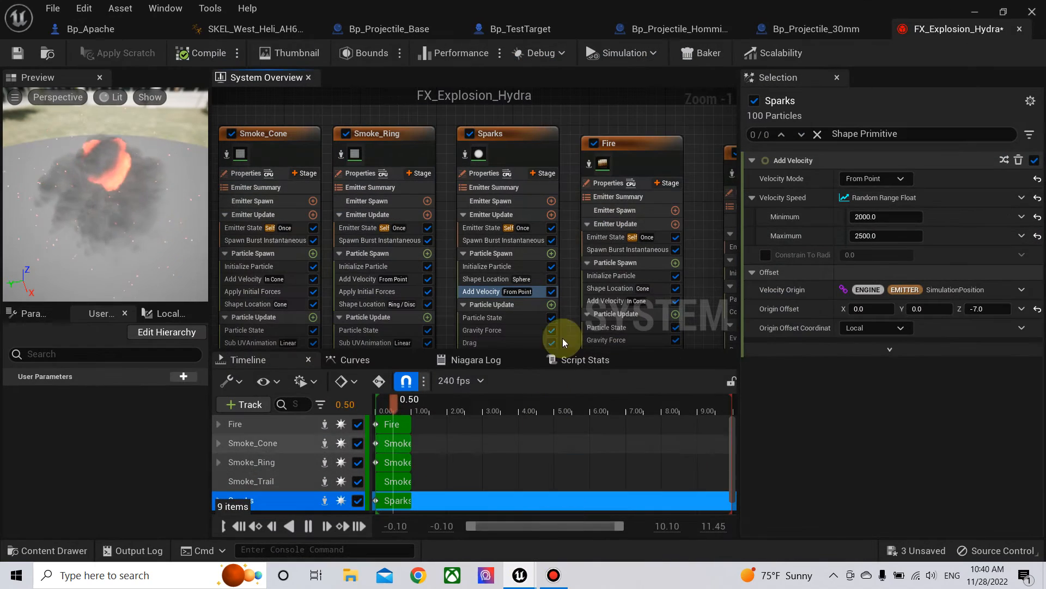
pyautogui.moveTo(616, 127); pyautogui.dragTo(287, 149, button='right')
pyautogui.moveTo(699, 227); pyautogui.dragTo(689, 124, button='right')
pyautogui.click(485, 193)
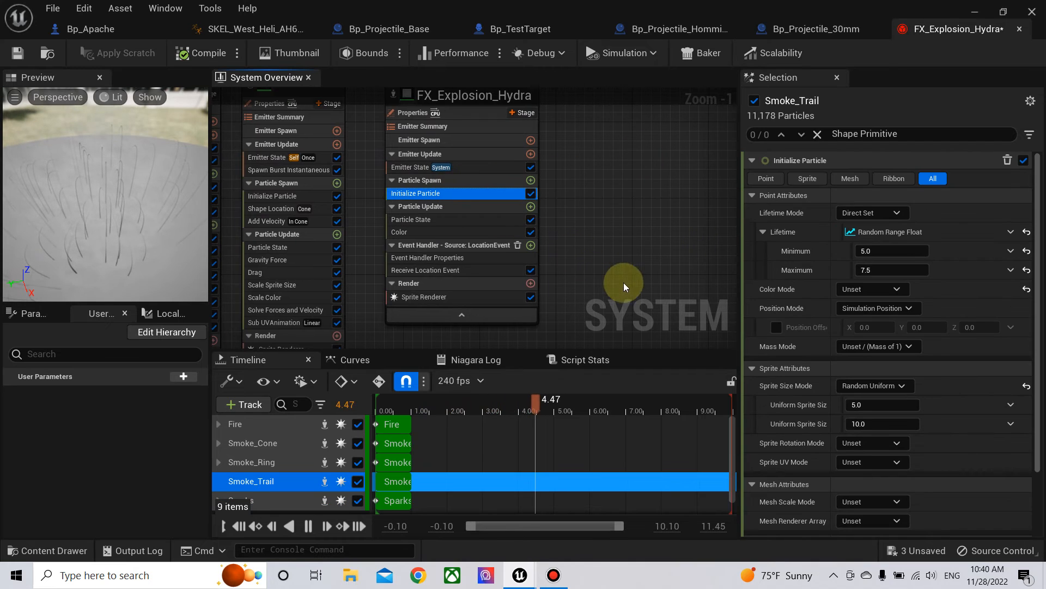
pyautogui.moveTo(665, 314); pyautogui.dragTo(680, 264, button='right')
pyautogui.moveTo(643, 212); pyautogui.dragTo(652, 290, button='right')
pyautogui.click(500, 262)
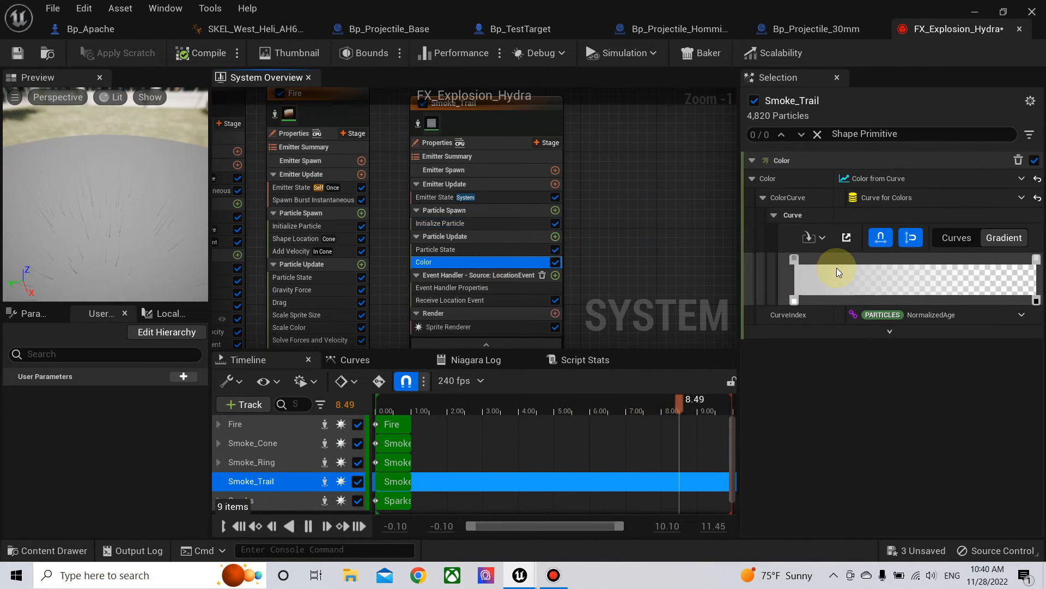
pyautogui.click(794, 258)
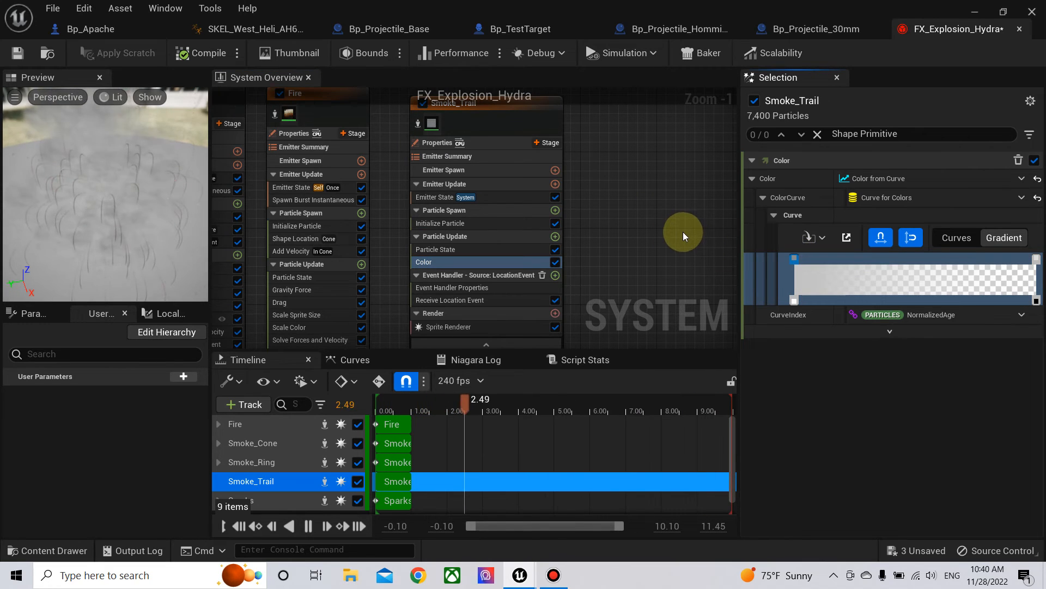
# Step: Set the Z gravity of the Sparks emitter's Gravity Force module to -450
pyautogui.moveTo(658, 226); pyautogui.dragTo(601, 270, button='right')
pyautogui.scroll(-1, 674, 204)
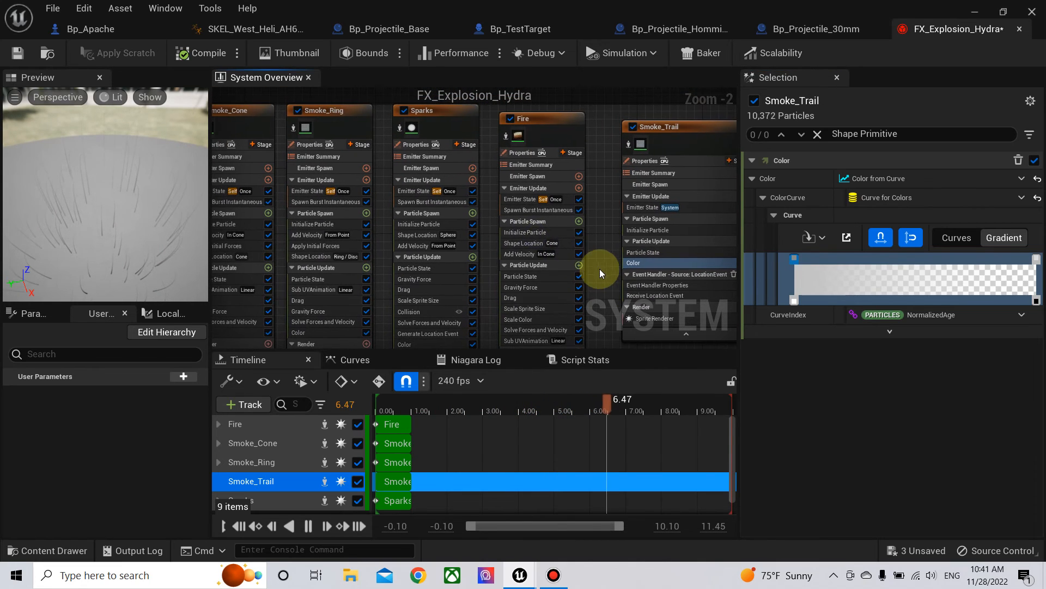
pyautogui.scroll(1, 492, 236)
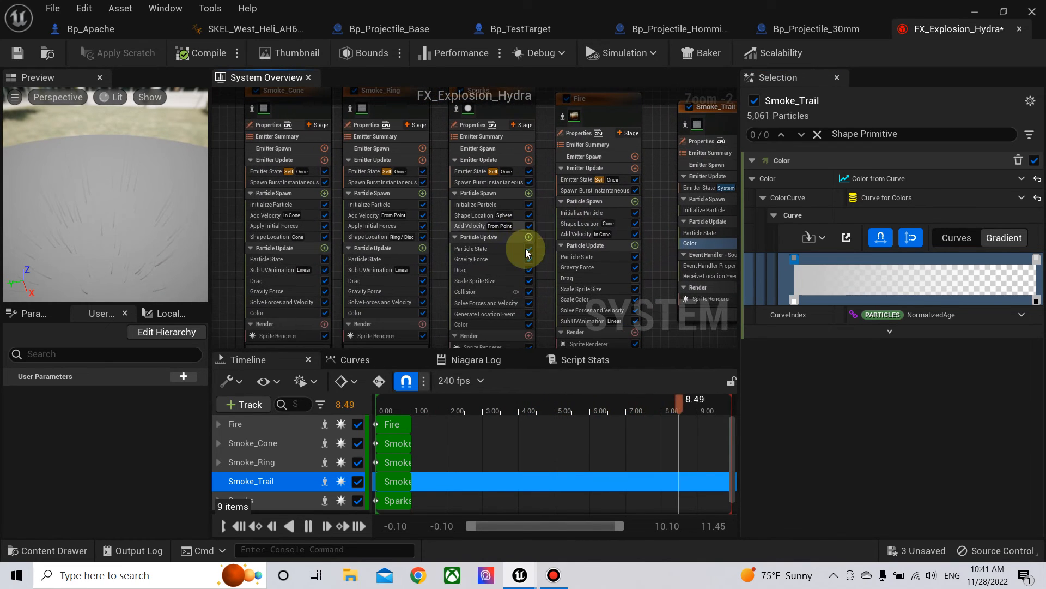
pyautogui.scroll(1, 478, 296)
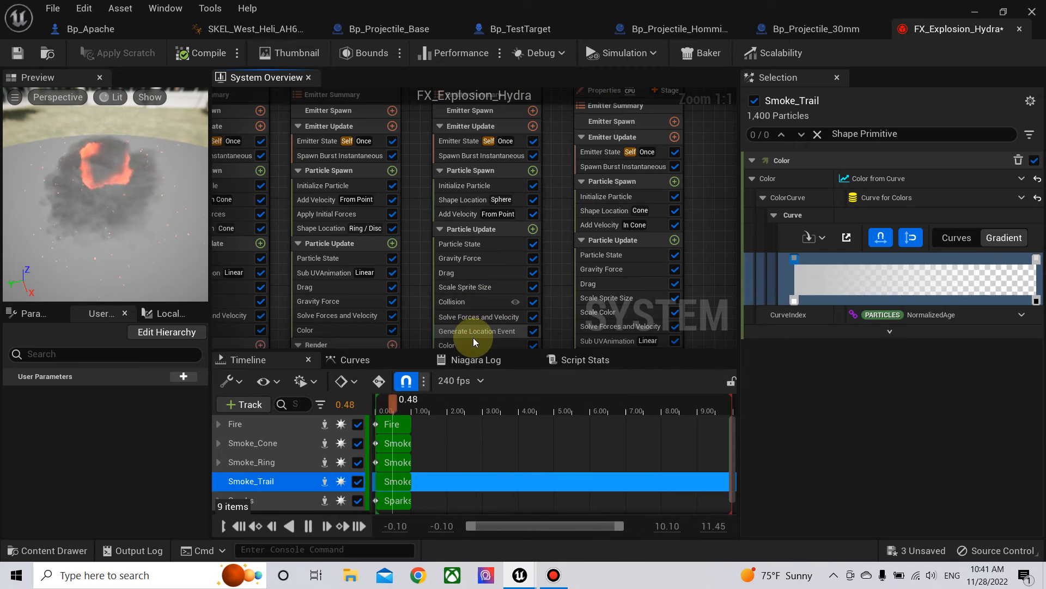
pyautogui.click(459, 258)
pyautogui.click(986, 178)
pyautogui.write('-4500')
pyautogui.press('Return')
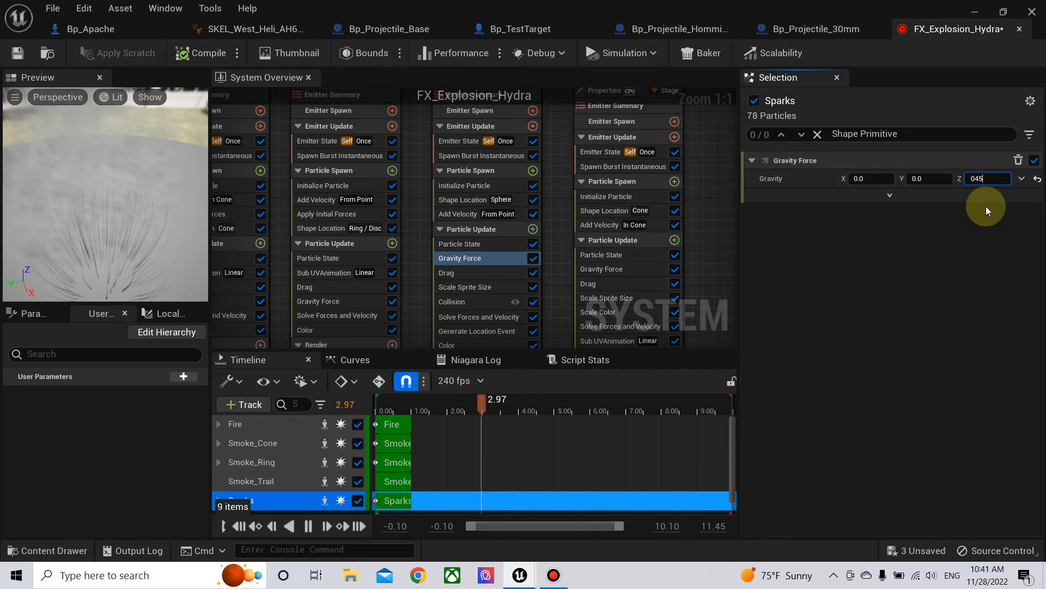
pyautogui.press('Return')
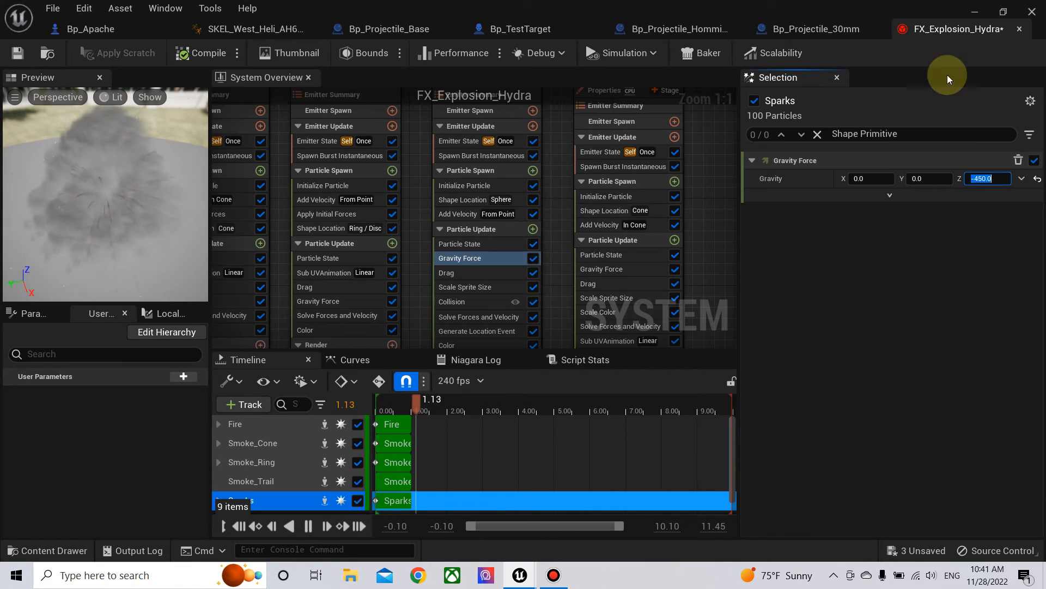
# Step: Turn off Auto Activate on FX_Explosion_Hydra in the level editor and save all modified assets
pyautogui.click(974, 13)
pyautogui.moveTo(480, 282)
pyautogui.mouseDown(button='right')
pyautogui.moveTo(478, 305)
pyautogui.moveTo(436, 309)
pyautogui.moveTo(499, 310)
pyautogui.moveTo(488, 299)
pyautogui.moveTo(497, 275)
pyautogui.moveTo(493, 302)
pyautogui.moveTo(476, 282)
pyautogui.mouseUp(button='right')
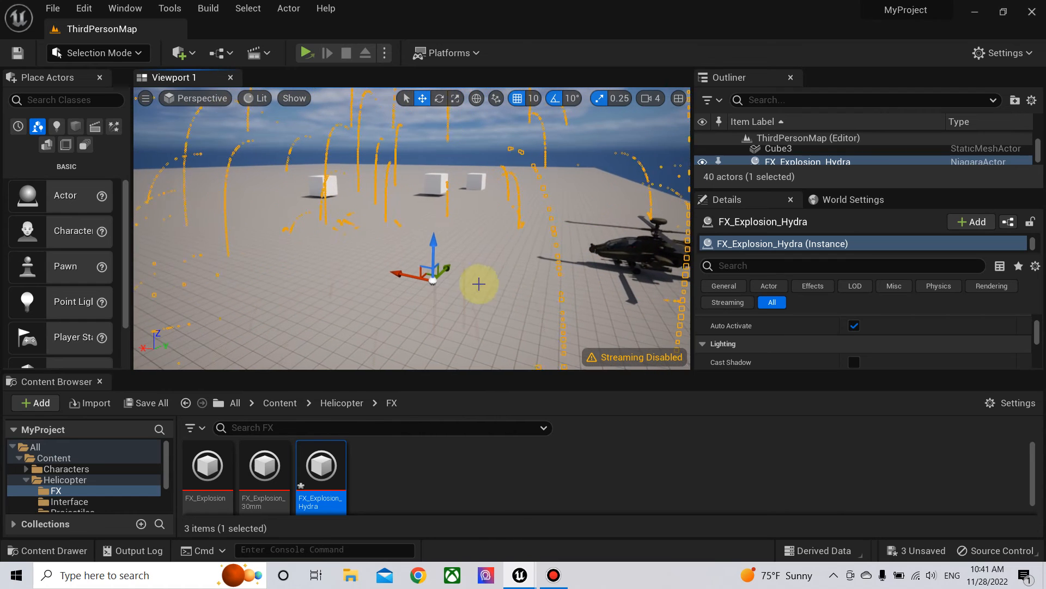
pyautogui.click(854, 325)
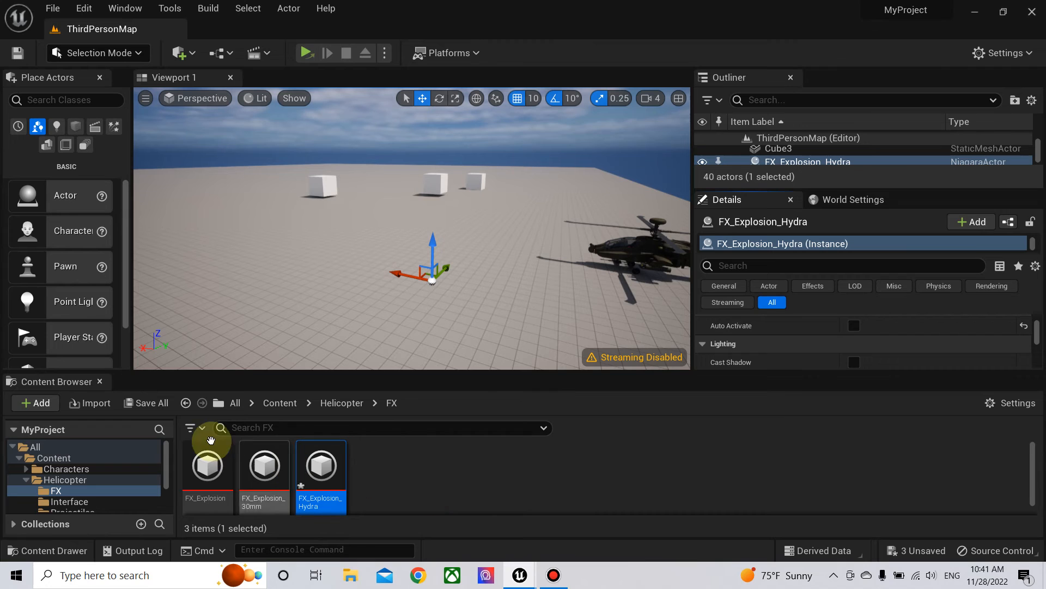
pyautogui.hotkey('ctrl', 'shift', 's')
pyautogui.click(602, 440)
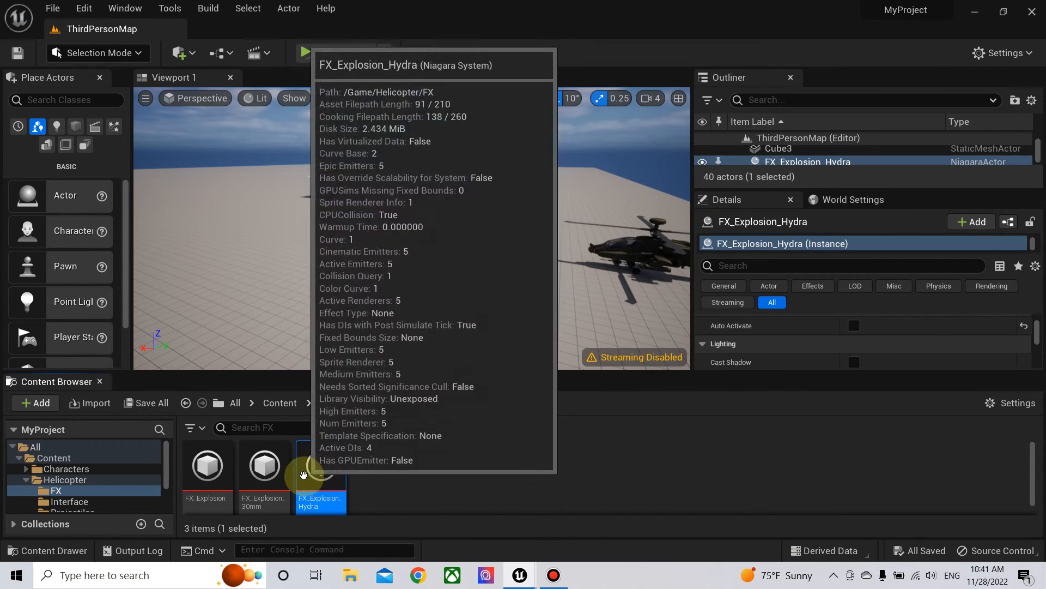
# Step: Close the asset editor window and open the Helicopter content's Projectiles folder
pyautogui.click(534, 564)
pyautogui.click(568, 511)
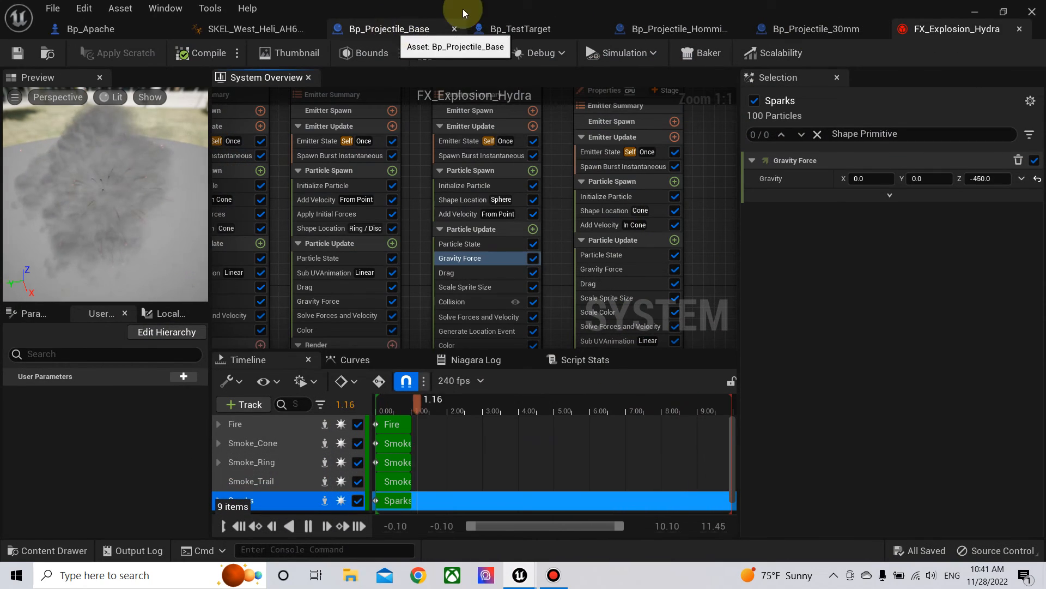
pyautogui.click(1033, 11)
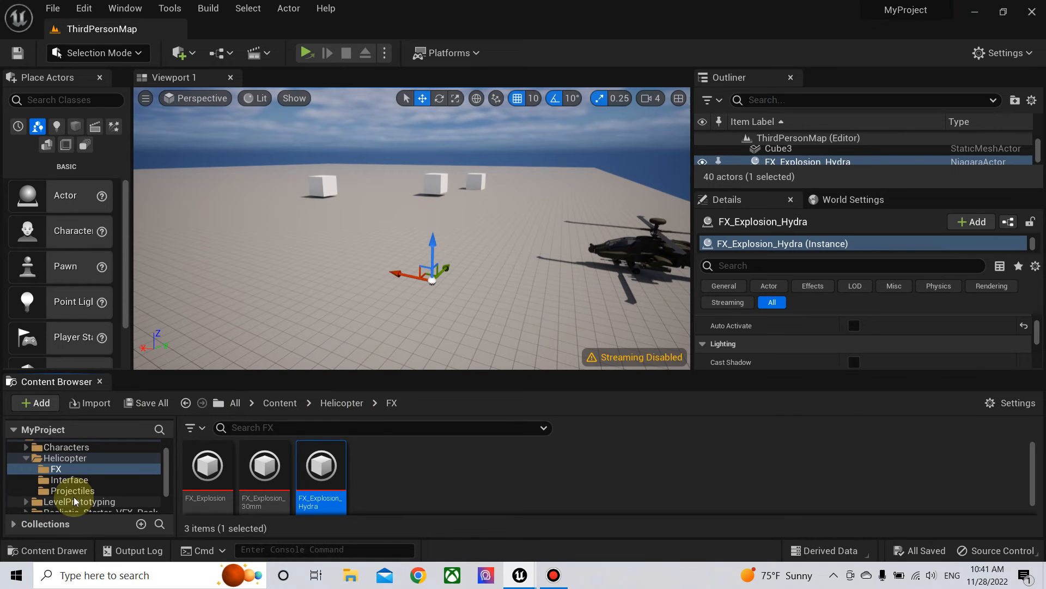
pyautogui.click(77, 490)
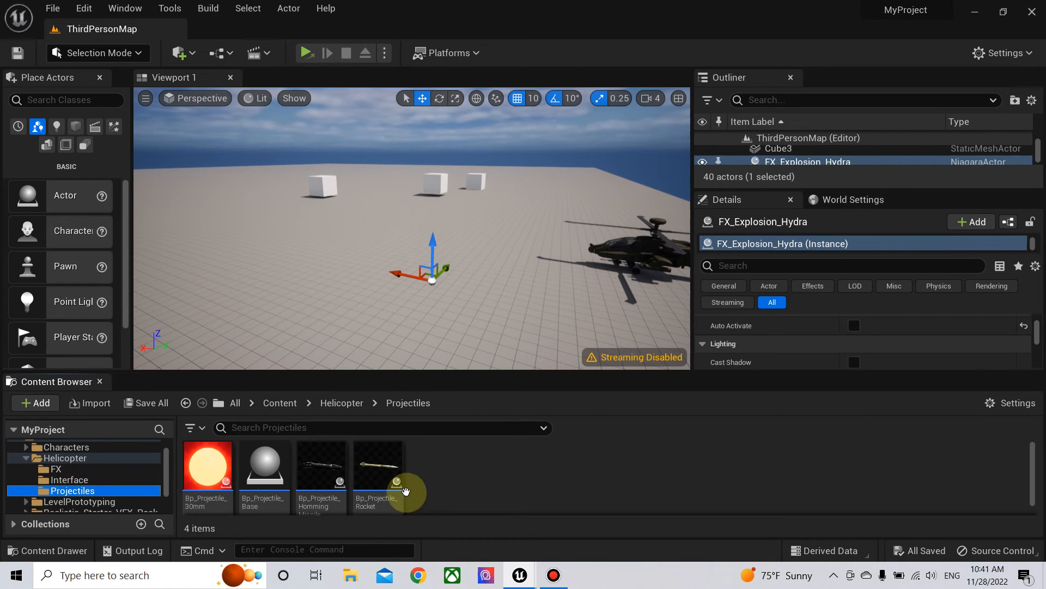
pyautogui.doubleClick(334, 473)
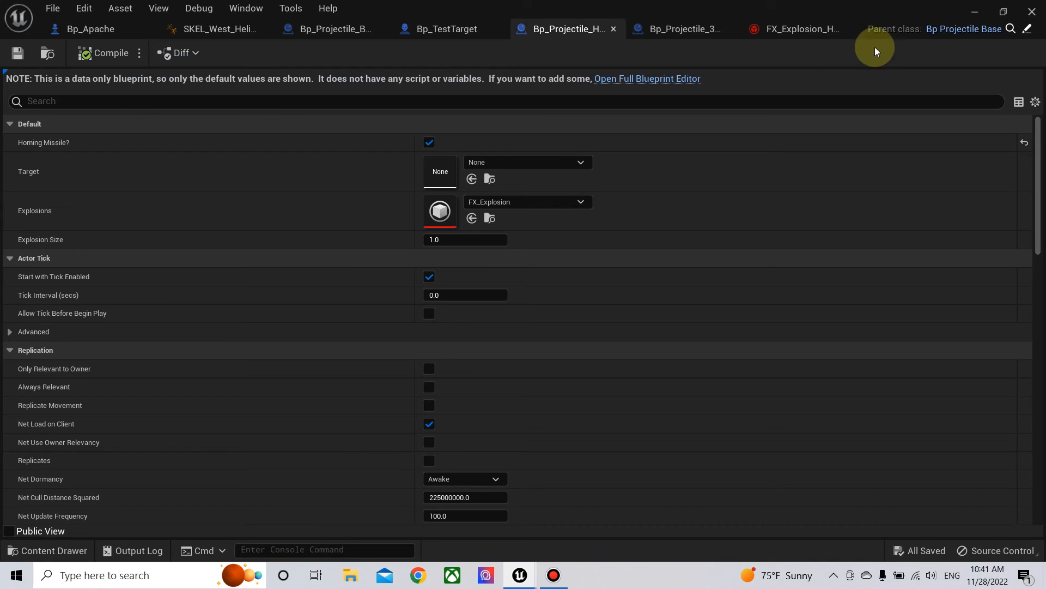
pyautogui.click(613, 29)
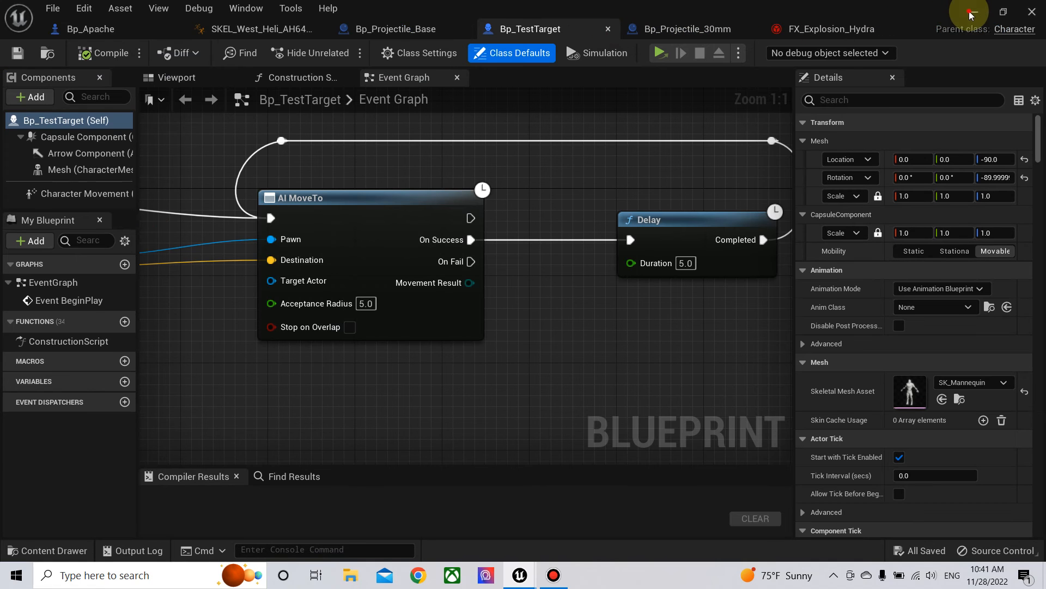
pyautogui.click(971, 13)
# Step: Set the Explosions effect of the Bp_Projectile_Rocket Blueprint to FX_Explosion_Hydra, then compile and save it
pyautogui.doubleClick(396, 463)
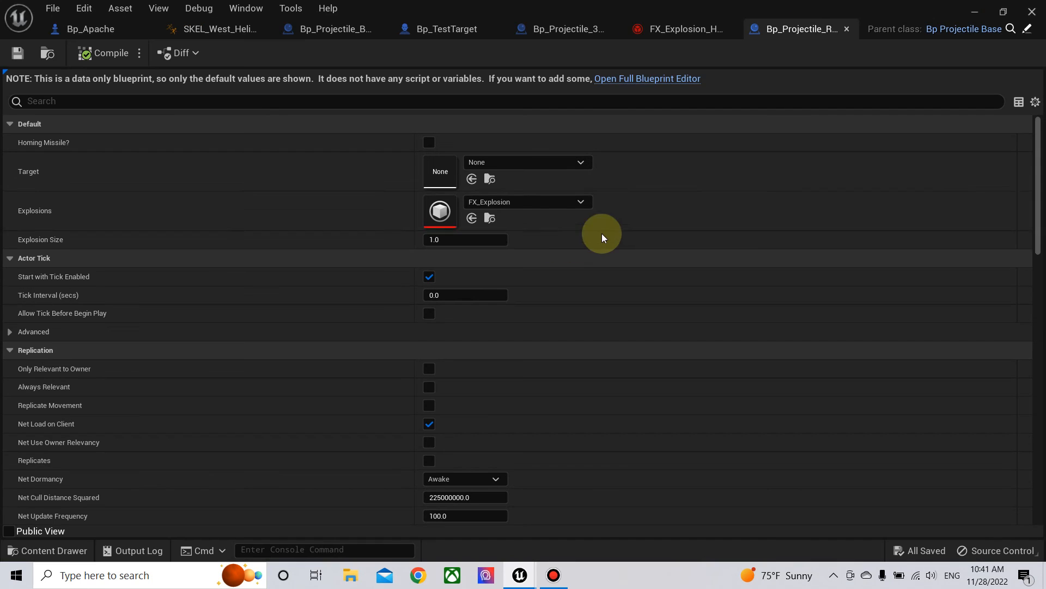
pyautogui.click(539, 204)
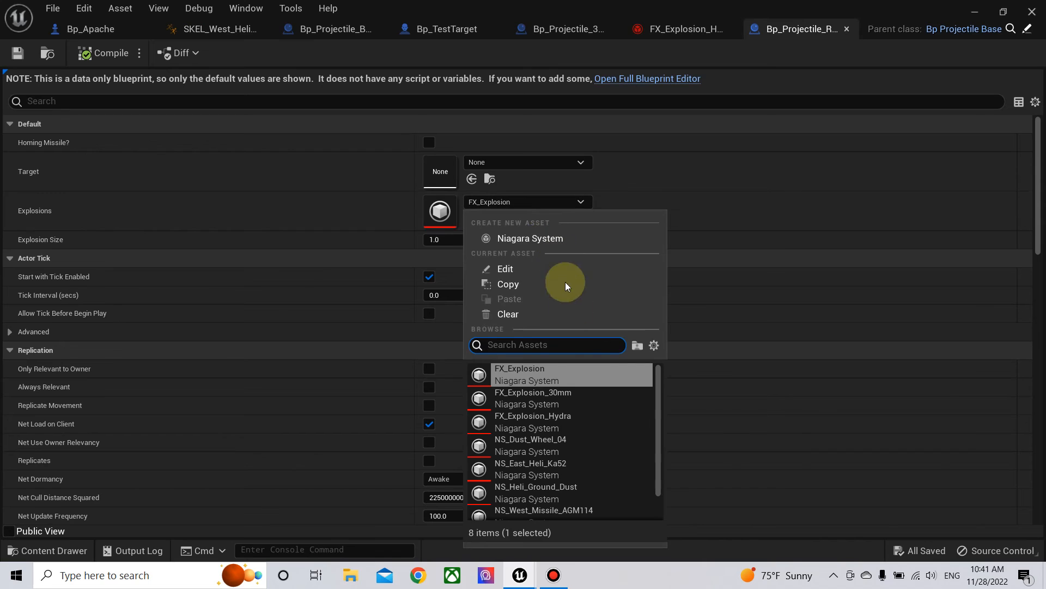
pyautogui.click(586, 423)
pyautogui.click(101, 53)
pyautogui.click(973, 13)
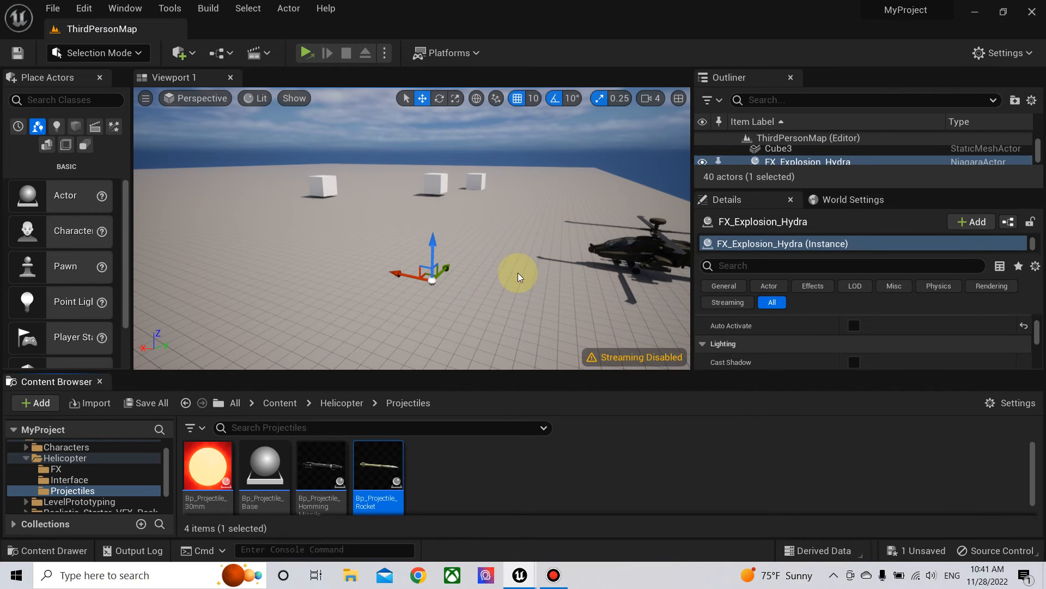
pyautogui.hotkey('ctrl', 's')
pyautogui.click(626, 439)
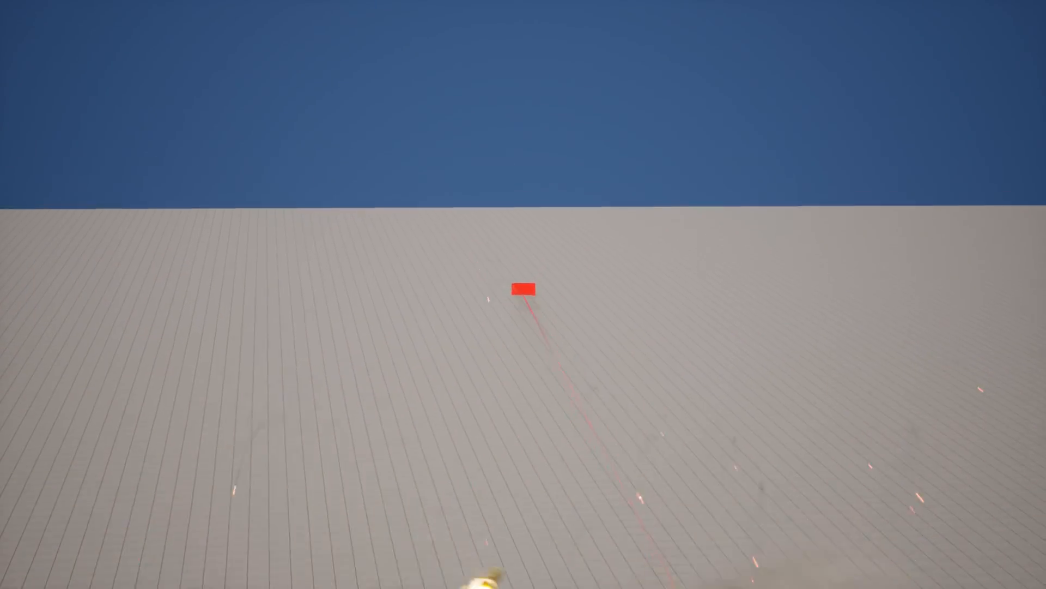
# Step: Examine the rocket explosions in the play test from different helicopter camera views and end the play session
pyautogui.press('c')
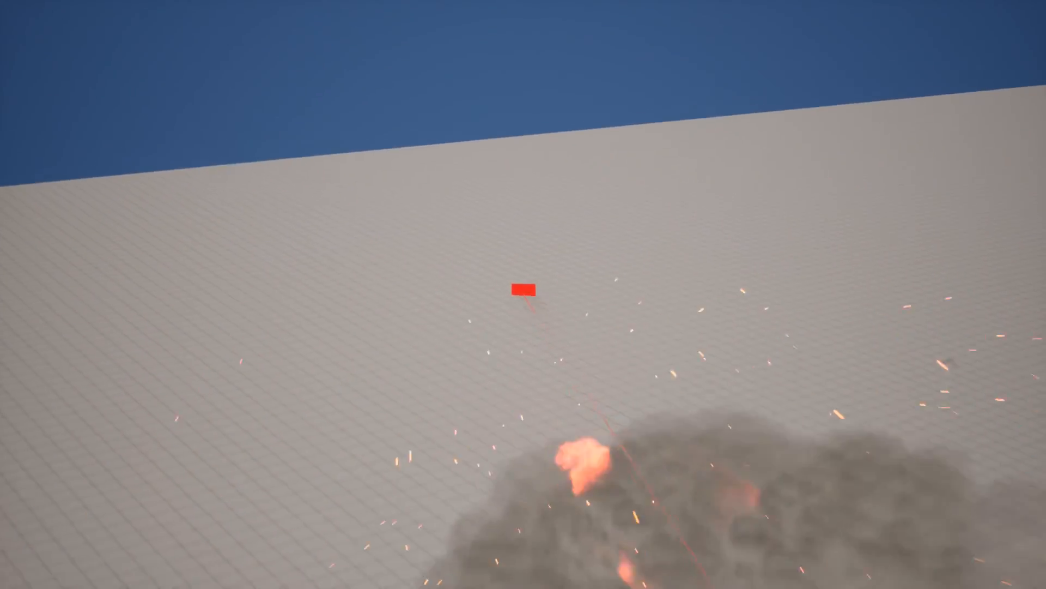
pyautogui.press('c')
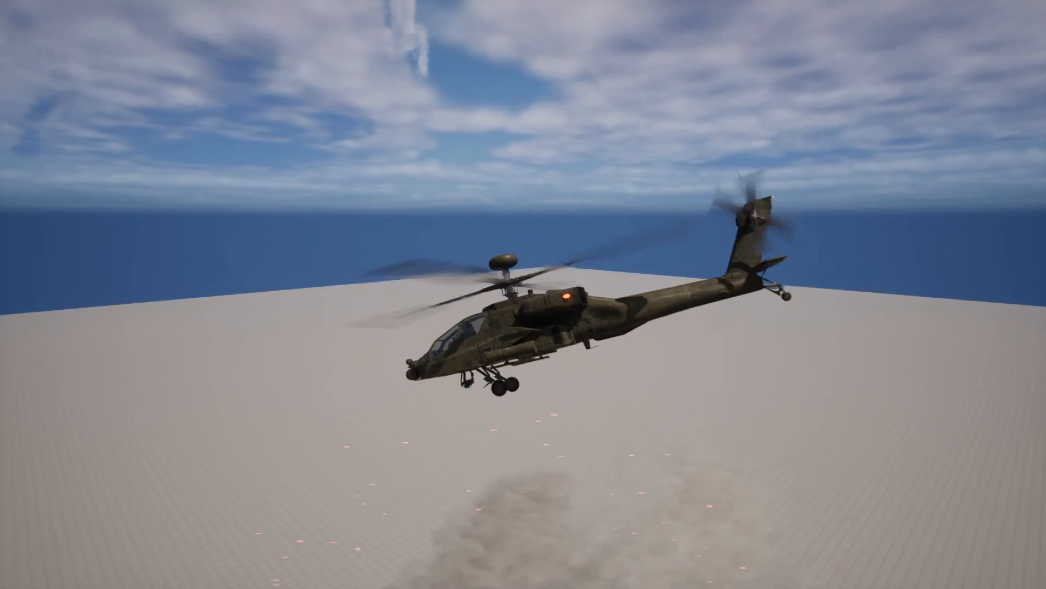
pyautogui.press('Escape')
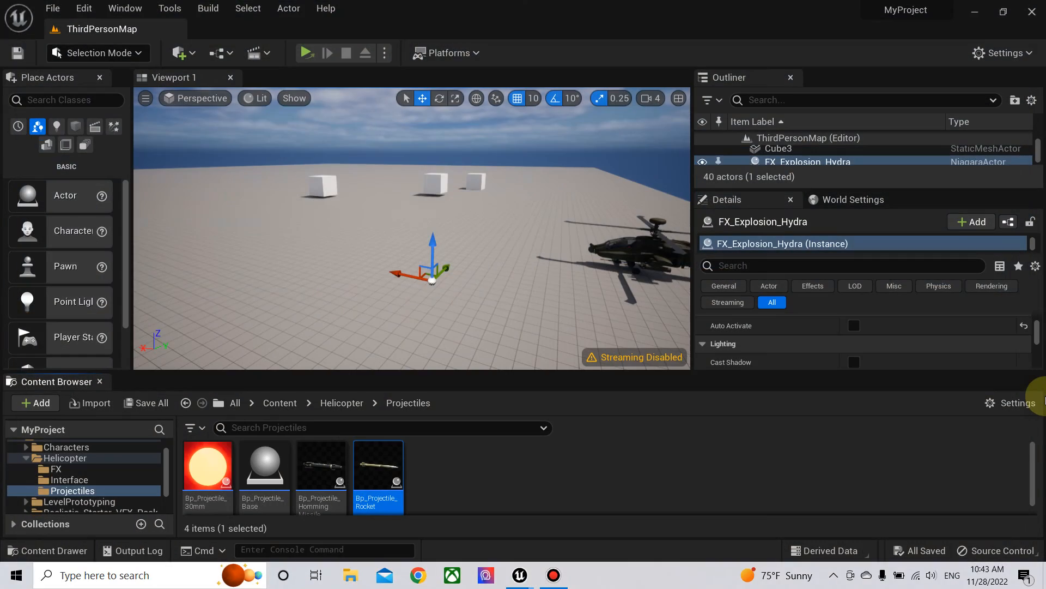